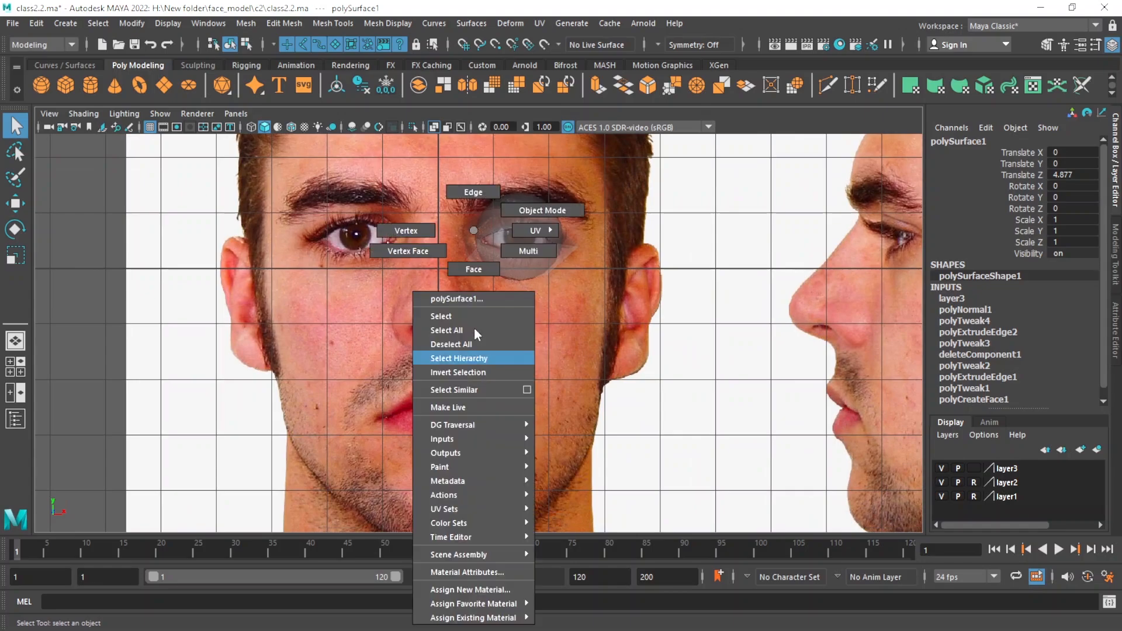
Extrude the outer border edges of the half-mouth mesh with an offset of 0.96.
{"action": "left_click", "coordinate": [461, 353]}
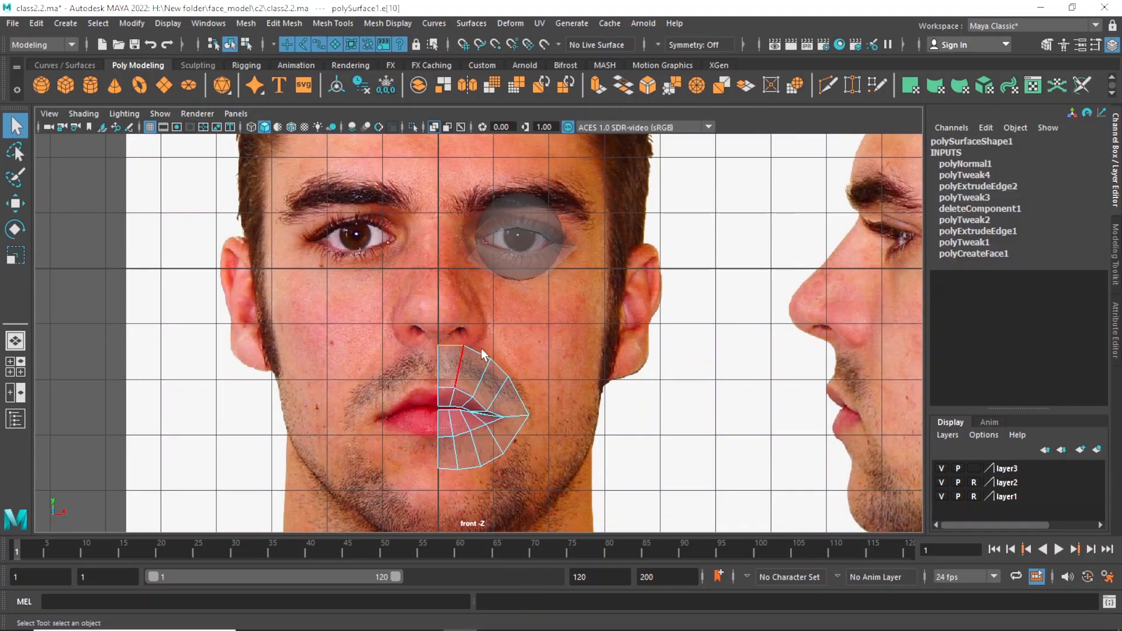
{"action": "double_click", "coordinate": [447, 468]}
{"action": "right_click_drag", "start_coordinate": [466, 399], "coordinate": [492, 401], "text": "alt"}
{"action": "middle_click_drag", "start_coordinate": [492, 401], "coordinate": [482, 381], "text": "alt"}
{"action": "right_click_drag", "start_coordinate": [482, 382], "coordinate": [498, 409], "text": "alt"}
{"action": "middle_click_drag", "start_coordinate": [498, 410], "coordinate": [493, 417], "text": "alt"}
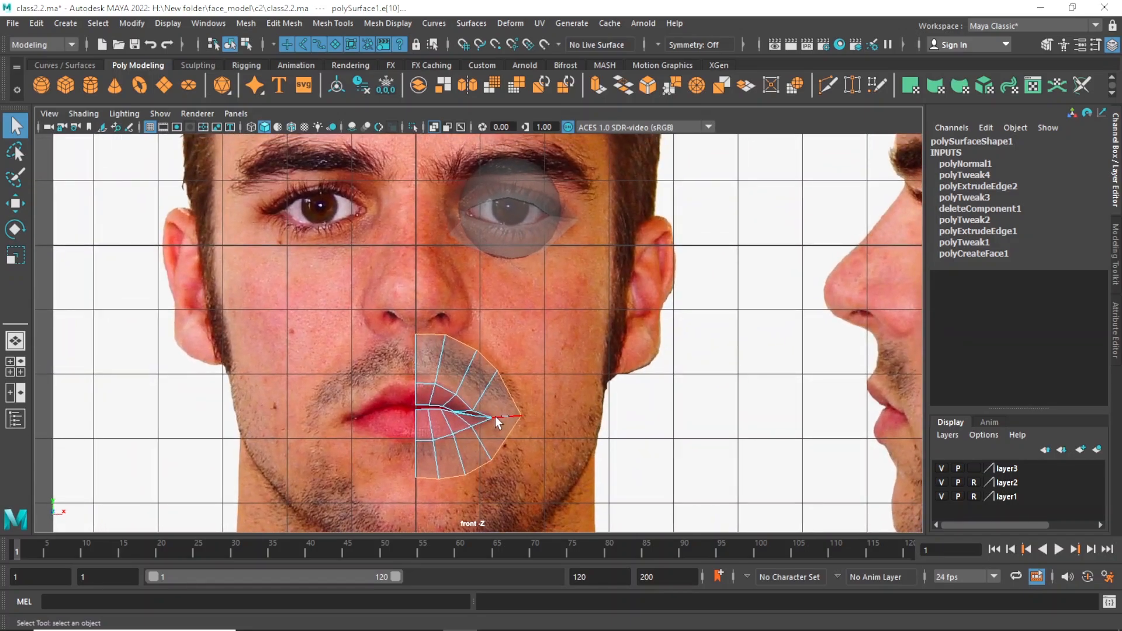
{"action": "key", "text": "ctrl+e"}
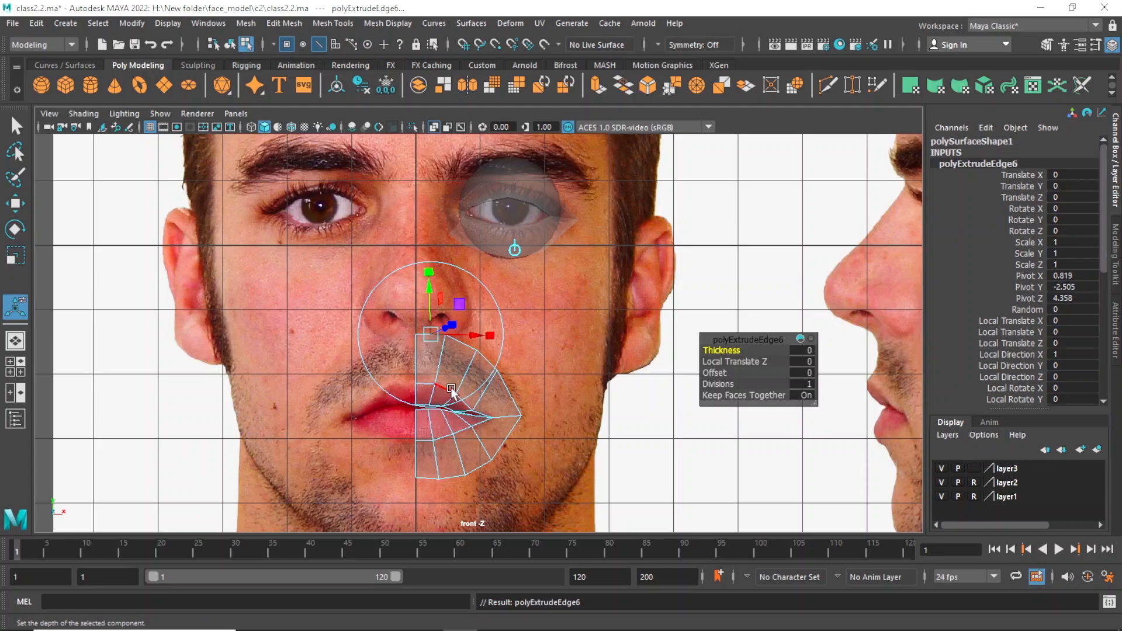
{"action": "left_click", "coordinate": [514, 250]}
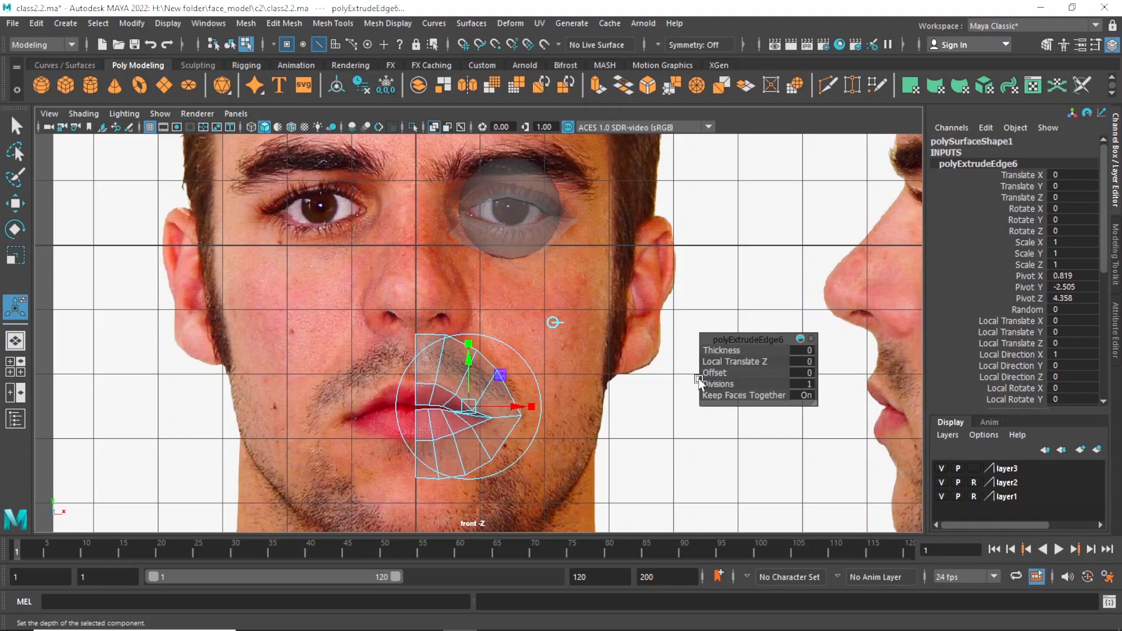
{"action": "left_click_drag", "start_coordinate": [713, 372], "coordinate": [781, 380]}
Shift the extruded mouth border outward along X by about 0.217.
{"action": "right_click_drag", "start_coordinate": [573, 408], "coordinate": [541, 412], "text": "alt"}
{"action": "middle_click_drag", "start_coordinate": [544, 412], "coordinate": [522, 397], "text": "alt"}
{"action": "scroll", "coordinate": [478, 377], "scroll_direction": "up", "scroll_amount": 4}
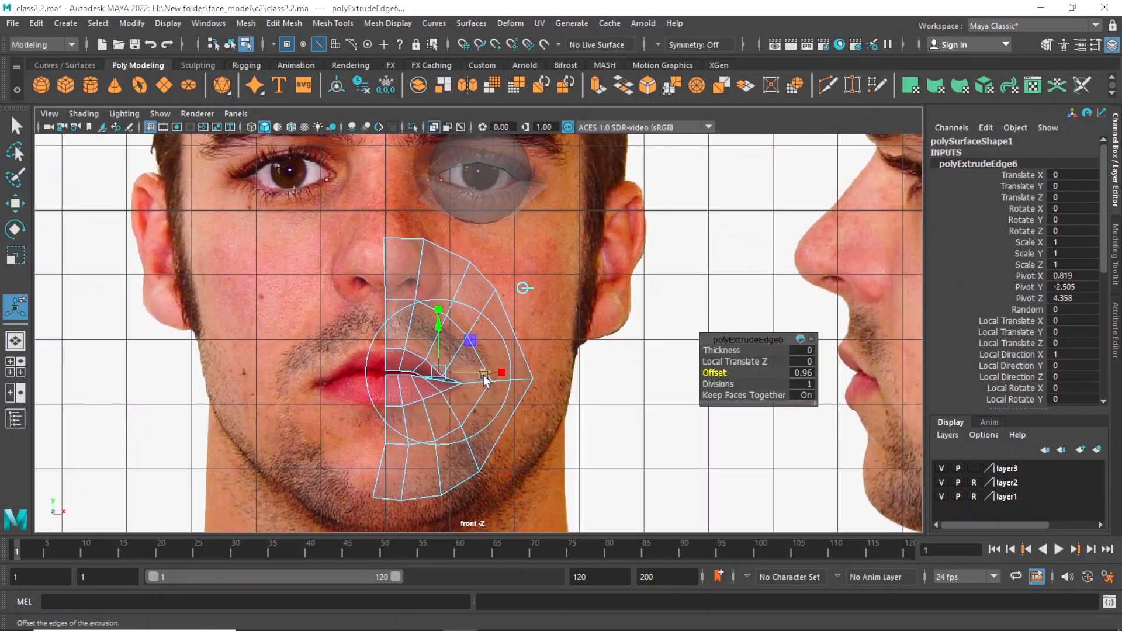
{"action": "left_click_drag", "start_coordinate": [485, 378], "coordinate": [499, 378]}
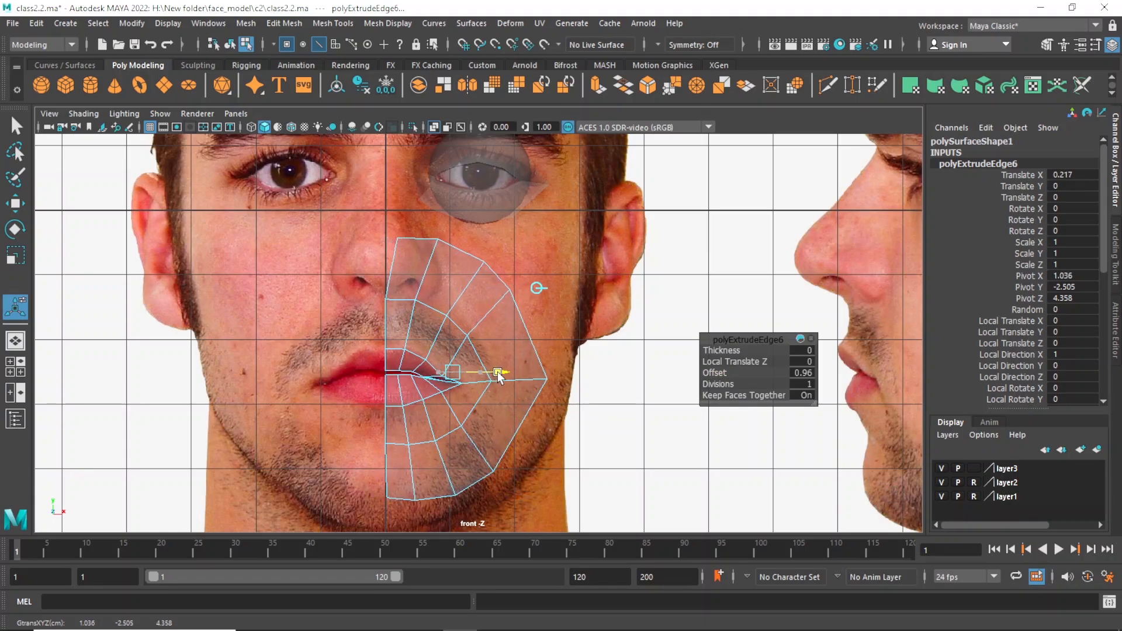
Move the top and bottom inner end vertices of the new mouth ring onto the face's centre line.
{"action": "right_click_drag", "start_coordinate": [426, 231], "coordinate": [364, 219]}
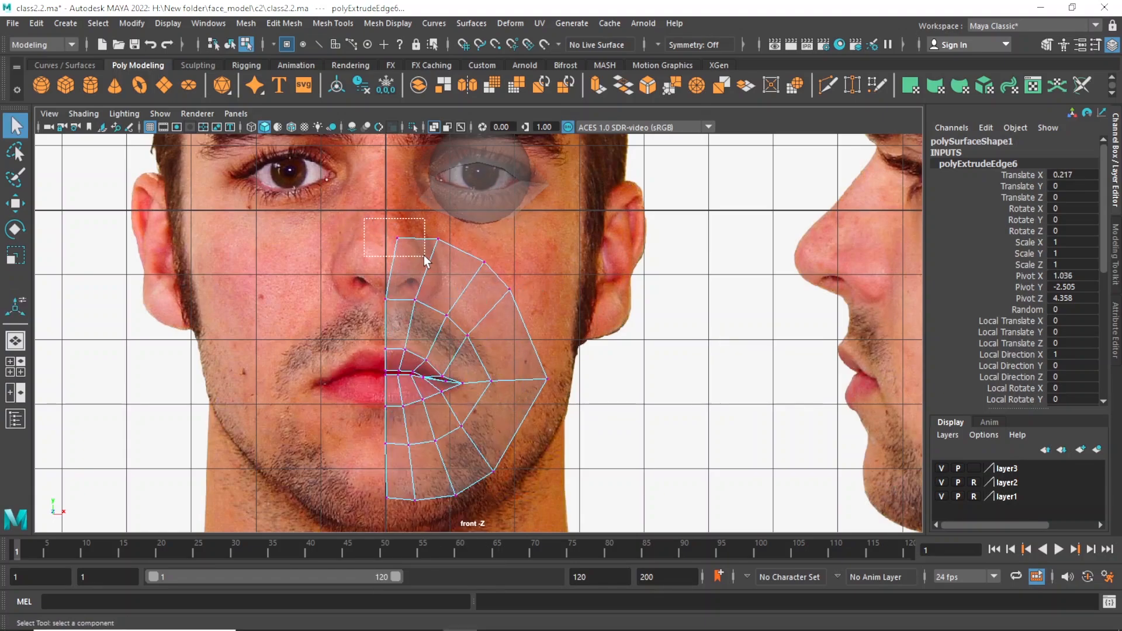
{"action": "left_click_drag", "start_coordinate": [423, 255], "coordinate": [379, 210]}
{"action": "key", "text": "w"}
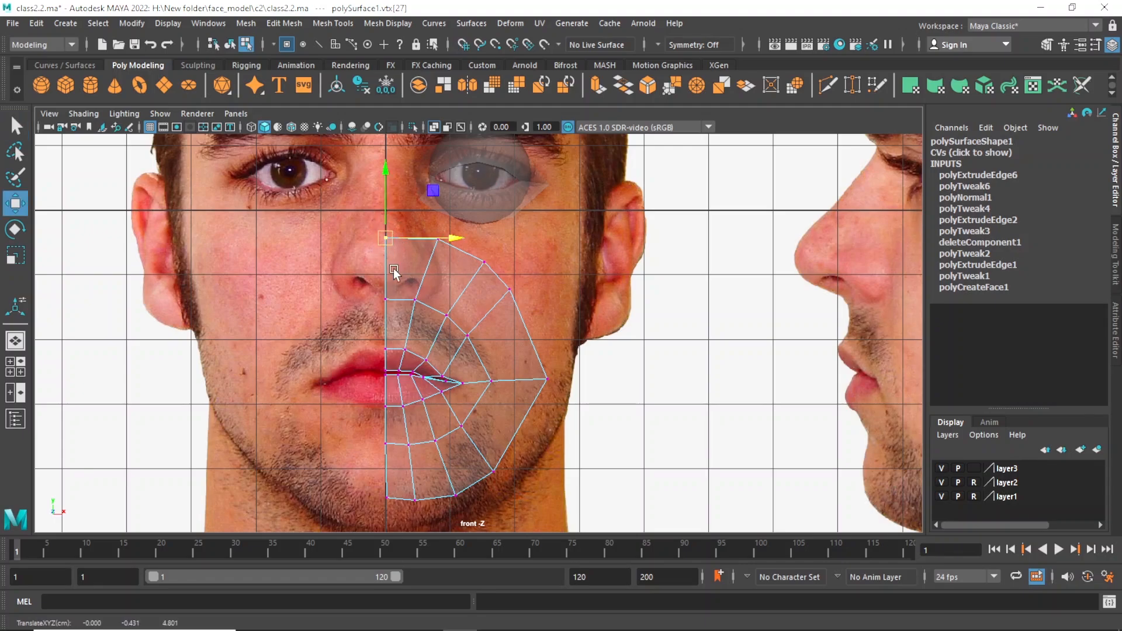
{"action": "left_click_drag", "start_coordinate": [403, 467], "coordinate": [374, 525]}
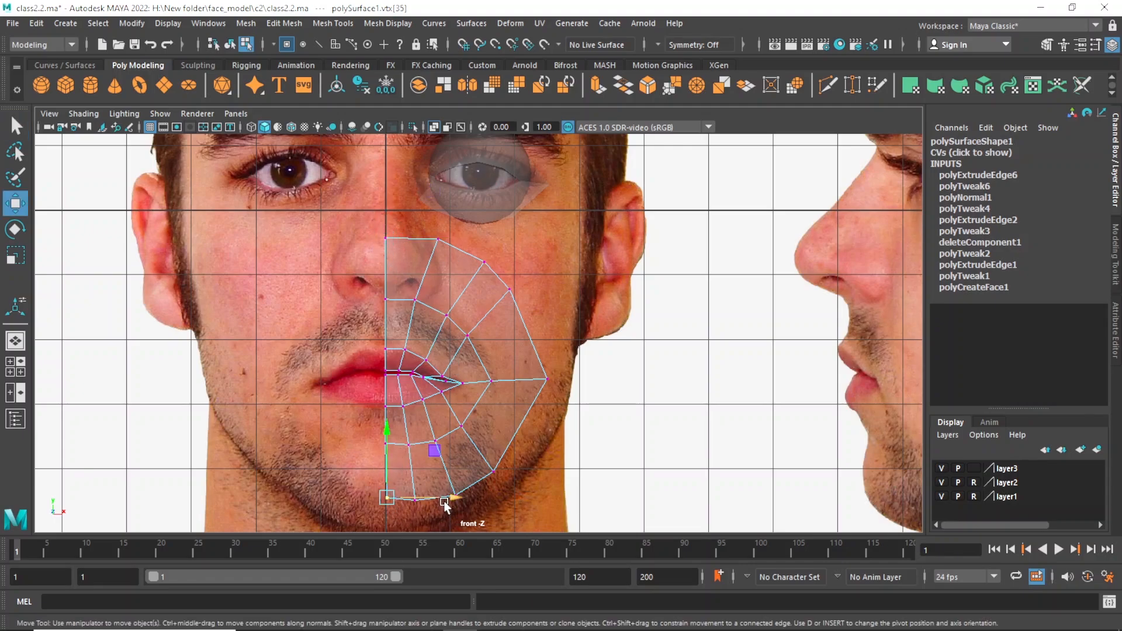
{"action": "left_click_drag", "start_coordinate": [444, 501], "coordinate": [390, 496]}
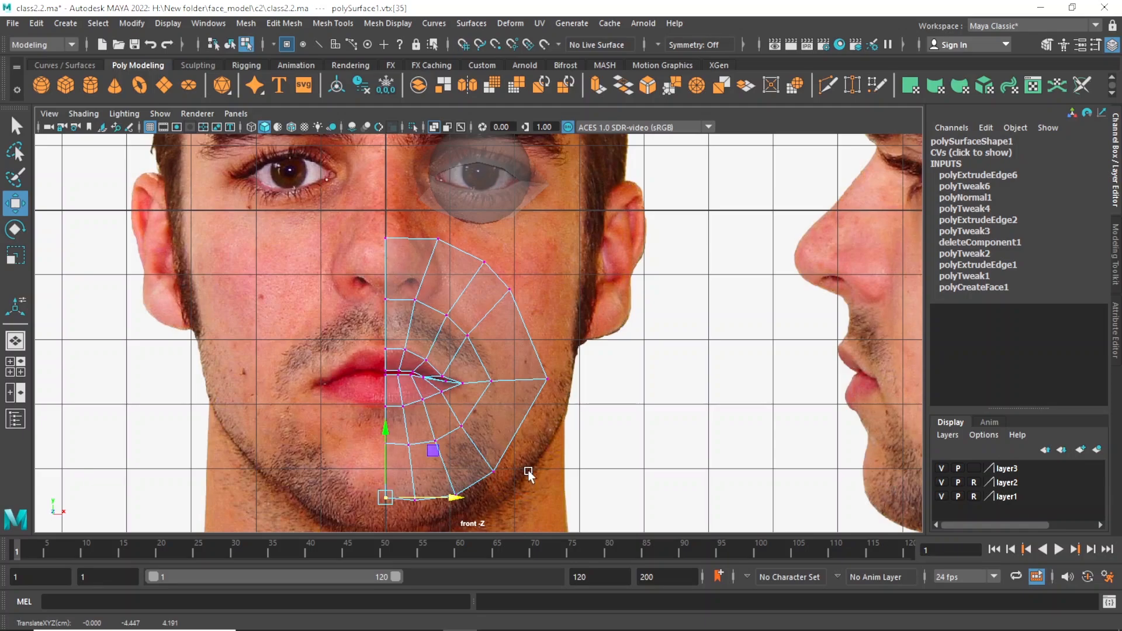
Reposition the lower vertices of the outer mouth ring to follow the chin and jaw curve in the front view.
{"action": "scroll", "coordinate": [479, 423], "scroll_direction": "up", "scroll_amount": 1}
{"action": "middle_click_drag", "start_coordinate": [478, 423], "coordinate": [457, 383], "text": "alt"}
{"action": "right_click_drag", "start_coordinate": [457, 383], "coordinate": [465, 416], "text": "alt"}
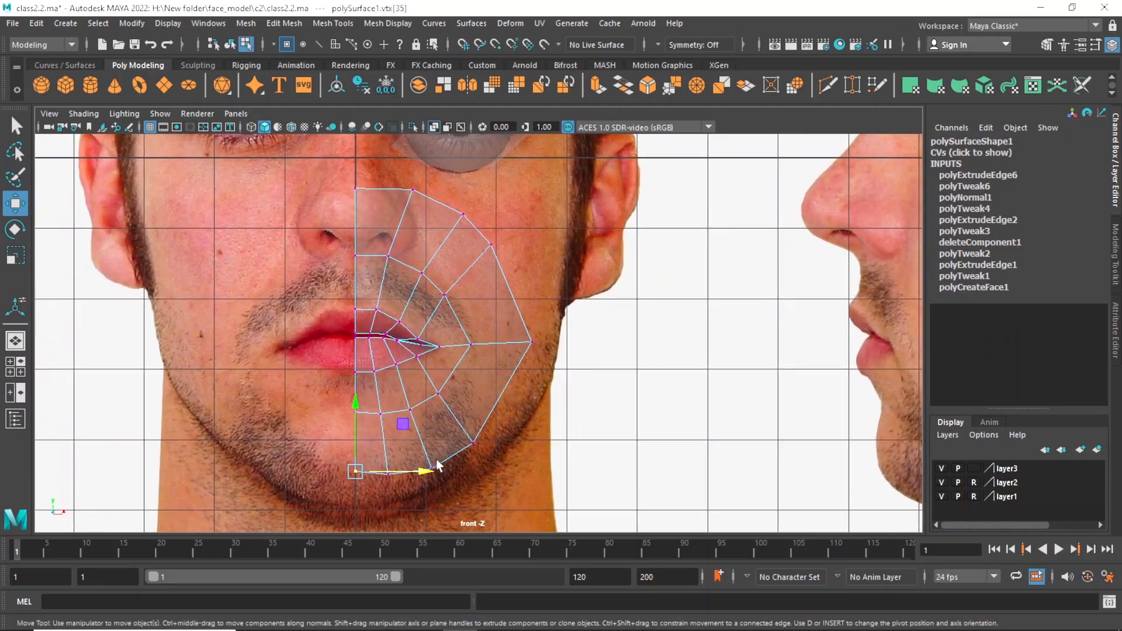
{"action": "key", "text": "q"}
{"action": "left_click_drag", "start_coordinate": [372, 459], "coordinate": [403, 488]}
{"action": "key", "text": "w"}
{"action": "left_click_drag", "start_coordinate": [387, 432], "coordinate": [436, 465]}
{"action": "key", "text": "q"}
{"action": "key", "text": "w"}
{"action": "key", "text": "q"}
{"action": "key", "text": "w"}
{"action": "mouse_move", "coordinate": [464, 419]}
{"action": "left_mouse_down"}
{"action": "mouse_move", "coordinate": [477, 449]}
{"action": "mouse_move", "coordinate": [477, 436]}
{"action": "left_mouse_up"}
{"action": "key", "text": "q"}
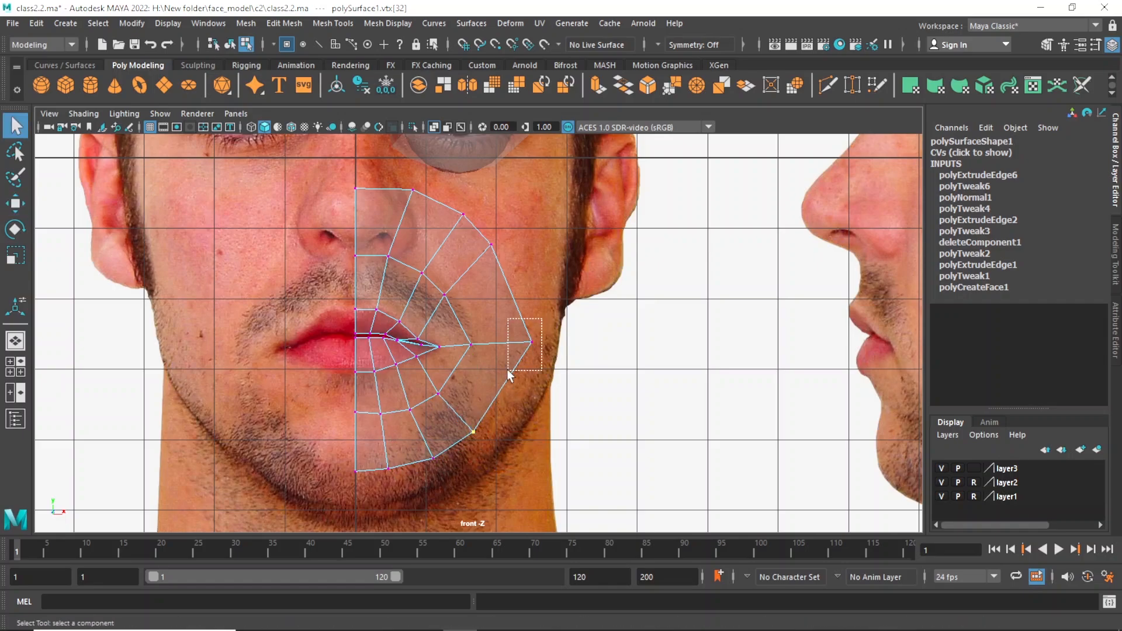
Move the outermost ring vertex beside the mouth corner slightly inward toward the mouth.
{"action": "left_click_drag", "start_coordinate": [507, 369], "coordinate": [507, 370]}
{"action": "key", "text": "w"}
{"action": "left_click_drag", "start_coordinate": [574, 343], "coordinate": [567, 345]}
{"action": "key", "text": "q"}
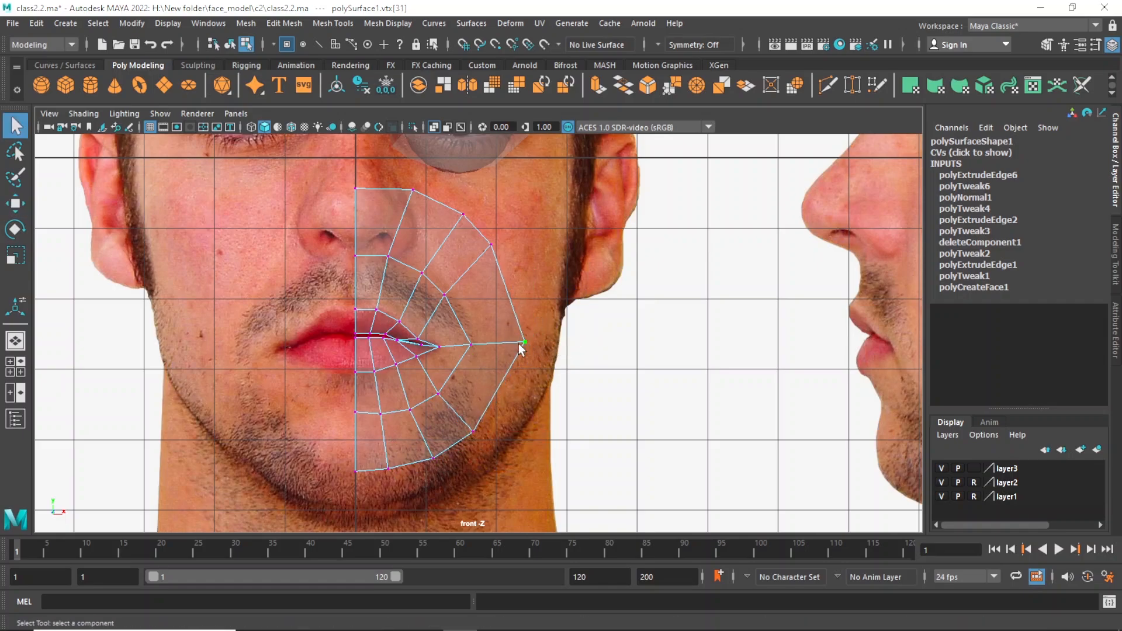
Shift the inner-ring and outer-ring cheek vertices above the mouth corner outward and down.
{"action": "right_click_drag", "start_coordinate": [422, 339], "coordinate": [448, 375], "text": "alt"}
{"action": "middle_click_drag", "start_coordinate": [448, 375], "coordinate": [455, 439], "text": "alt"}
{"action": "left_click", "coordinate": [448, 355]}
{"action": "key", "text": "w"}
{"action": "left_click_drag", "start_coordinate": [448, 355], "coordinate": [458, 368]}
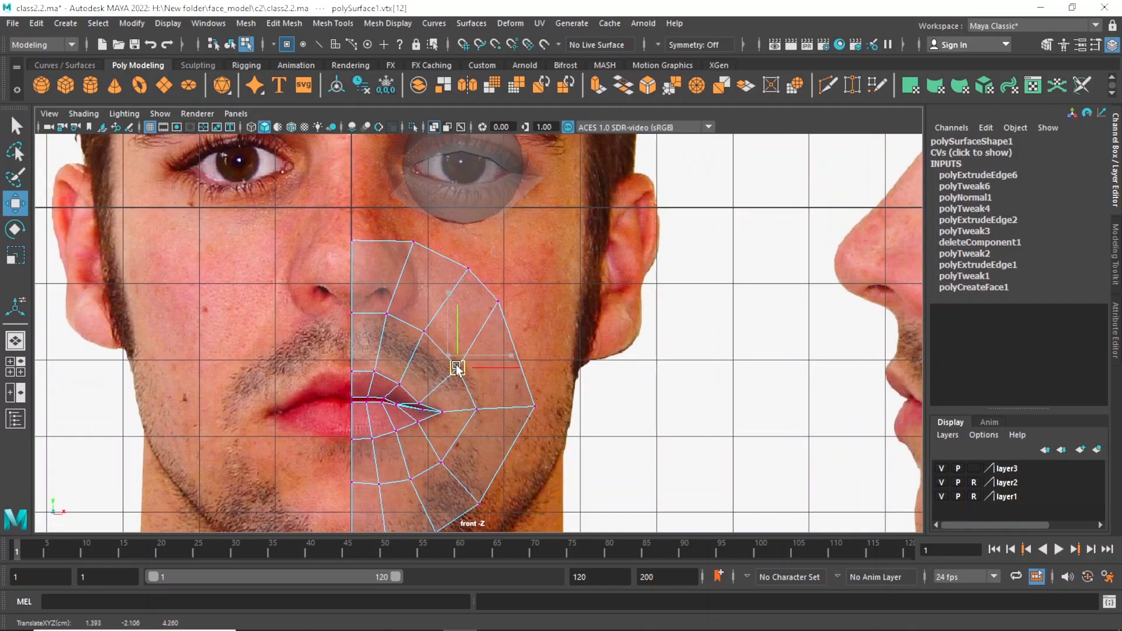
{"action": "key", "text": "q"}
{"action": "left_click", "coordinate": [498, 301]}
{"action": "key", "text": "w"}
{"action": "left_click_drag", "start_coordinate": [498, 301], "coordinate": [508, 315]}
{"action": "key", "text": "q"}
Extrude the outer border edges of the mouth mesh again with an offset of 0.32.
{"action": "right_click_drag", "start_coordinate": [419, 274], "coordinate": [395, 272], "text": "alt"}
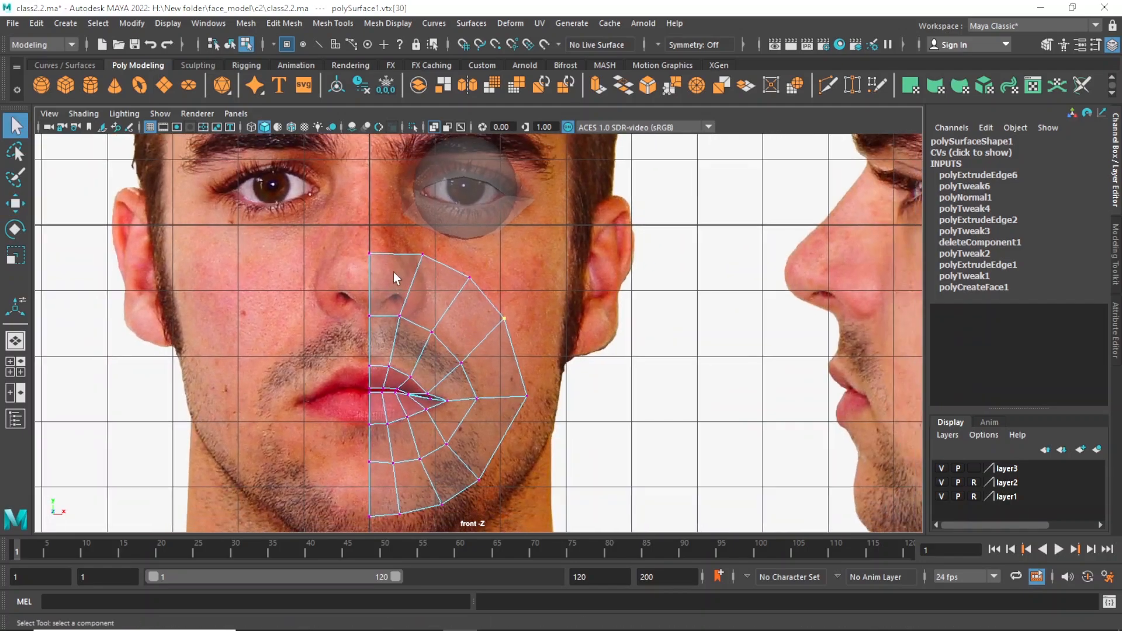
{"action": "middle_click_drag", "start_coordinate": [406, 287], "coordinate": [413, 332], "text": "alt"}
{"action": "right_click_drag", "start_coordinate": [413, 332], "coordinate": [402, 205]}
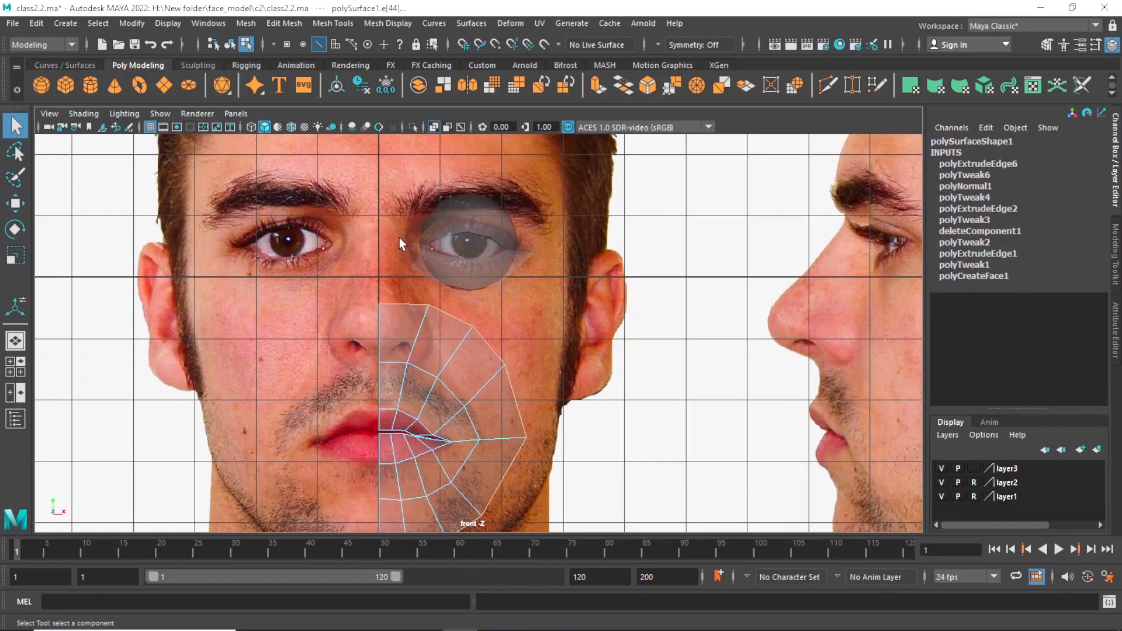
{"action": "mouse_move", "coordinate": [502, 363]}
{"action": "right_mouse_down", "text": "alt"}
{"action": "mouse_move", "coordinate": [494, 350]}
{"action": "mouse_move", "coordinate": [498, 370]}
{"action": "right_mouse_up", "text": "alt"}
{"action": "key", "text": "ctrl+e"}
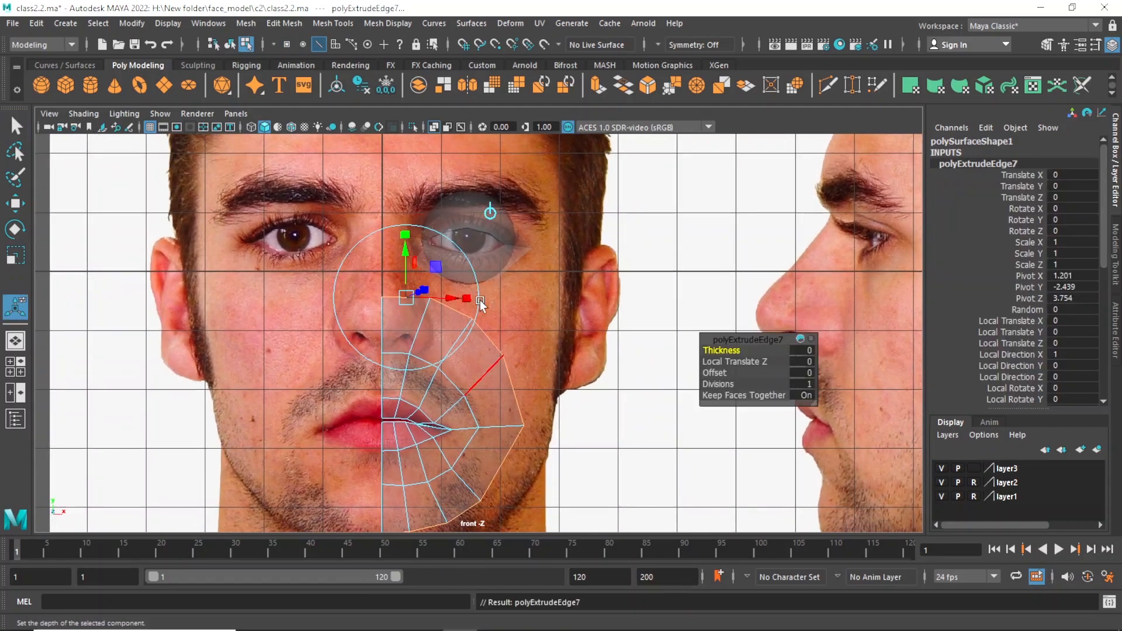
{"action": "left_click_drag", "start_coordinate": [714, 373], "coordinate": [739, 377]}
Show the wireframe on the shaded meshes and return the mouth mesh to object selection mode.
{"action": "left_click", "coordinate": [290, 125]}
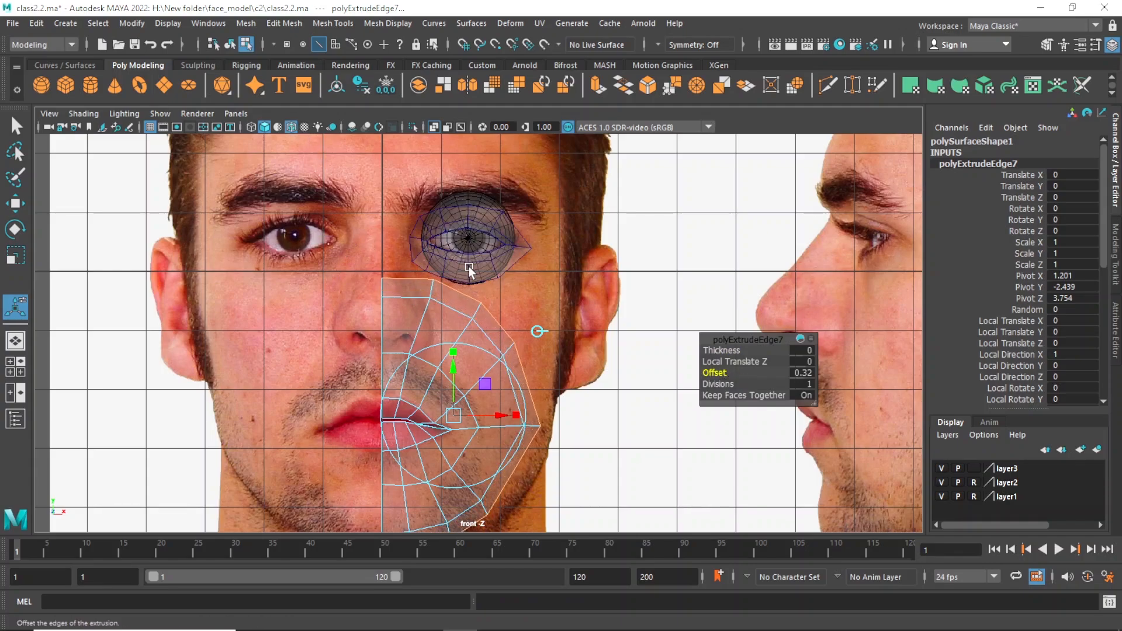
{"action": "scroll", "coordinate": [413, 236], "scroll_direction": "up", "scroll_amount": 3}
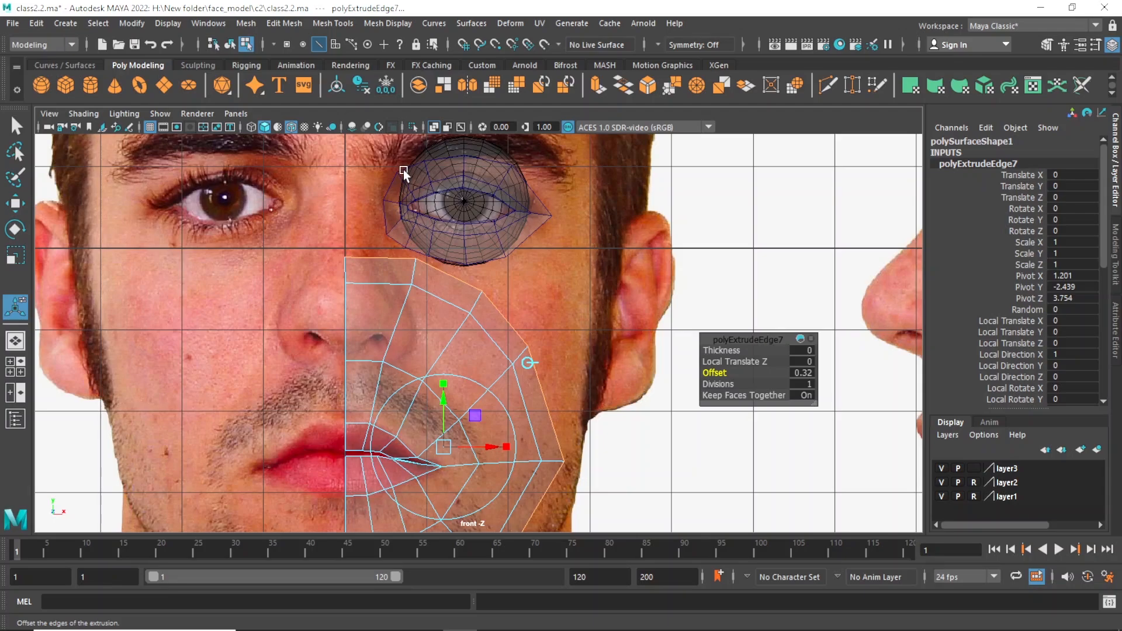
{"action": "scroll", "coordinate": [435, 270], "scroll_direction": "up", "scroll_amount": 1}
{"action": "middle_click_drag", "start_coordinate": [441, 283], "coordinate": [450, 306], "text": "alt"}
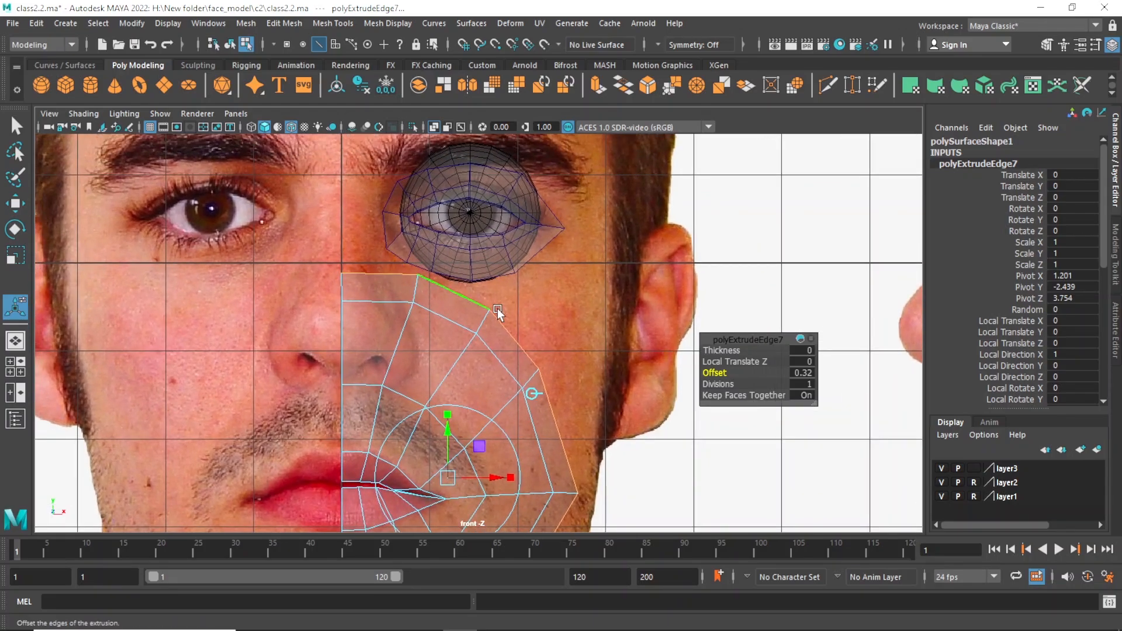
{"action": "scroll", "coordinate": [498, 333], "scroll_direction": "down", "scroll_amount": 3}
{"action": "middle_click_drag", "start_coordinate": [423, 253], "coordinate": [422, 271], "text": "alt"}
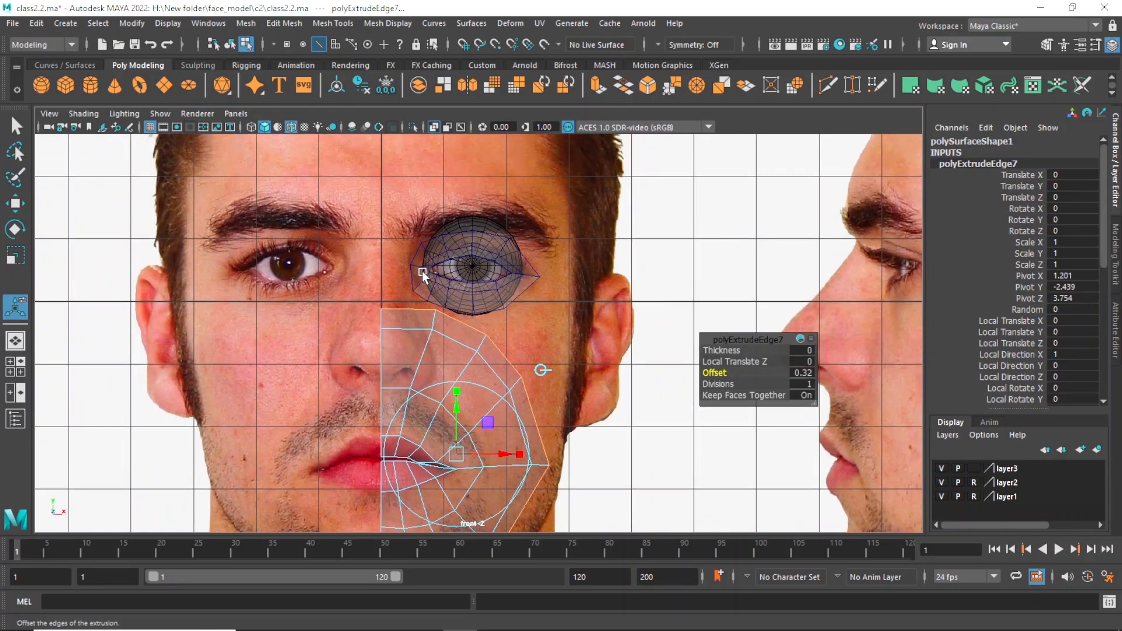
{"action": "right_click_drag", "start_coordinate": [417, 321], "coordinate": [485, 211]}
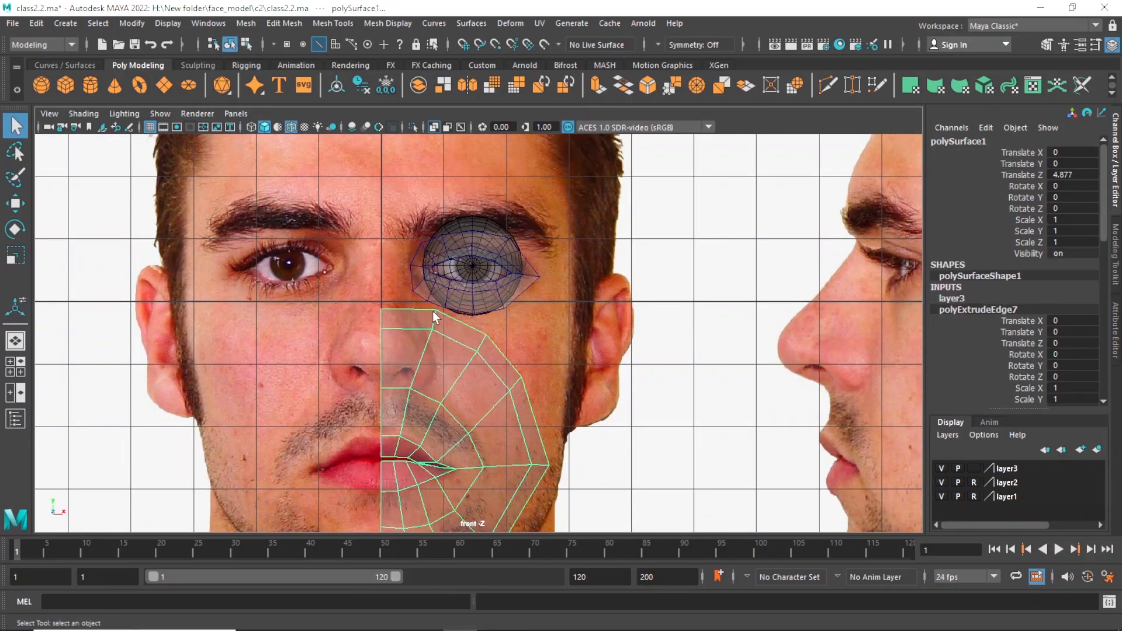
{"action": "scroll", "coordinate": [433, 312], "scroll_direction": "up", "scroll_amount": 1}
{"action": "middle_click_drag", "start_coordinate": [478, 341], "coordinate": [476, 369], "text": "alt"}
{"action": "scroll", "coordinate": [466, 364], "scroll_direction": "up", "scroll_amount": 1}
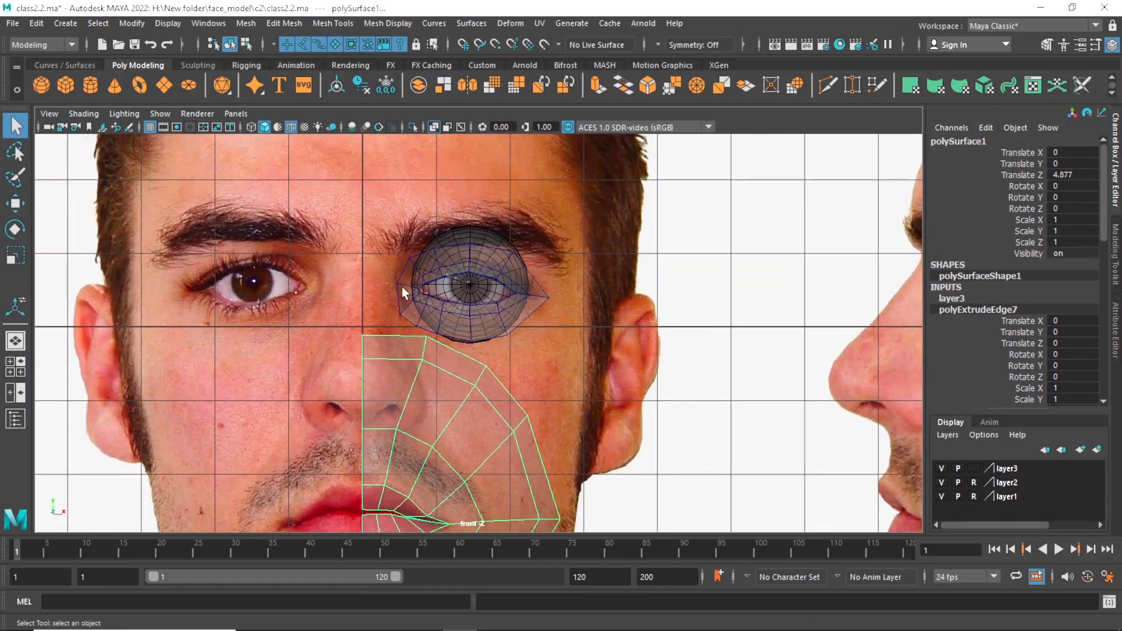
Extrude the two inner-corner border edges of the eye mesh and move them along X toward the nose bridge.
{"action": "left_click", "coordinate": [401, 286]}
{"action": "right_click_drag", "start_coordinate": [408, 298], "coordinate": [408, 193]}
{"action": "left_click", "coordinate": [399, 261]}
{"action": "scroll", "coordinate": [400, 264], "scroll_direction": "up", "scroll_amount": 1}
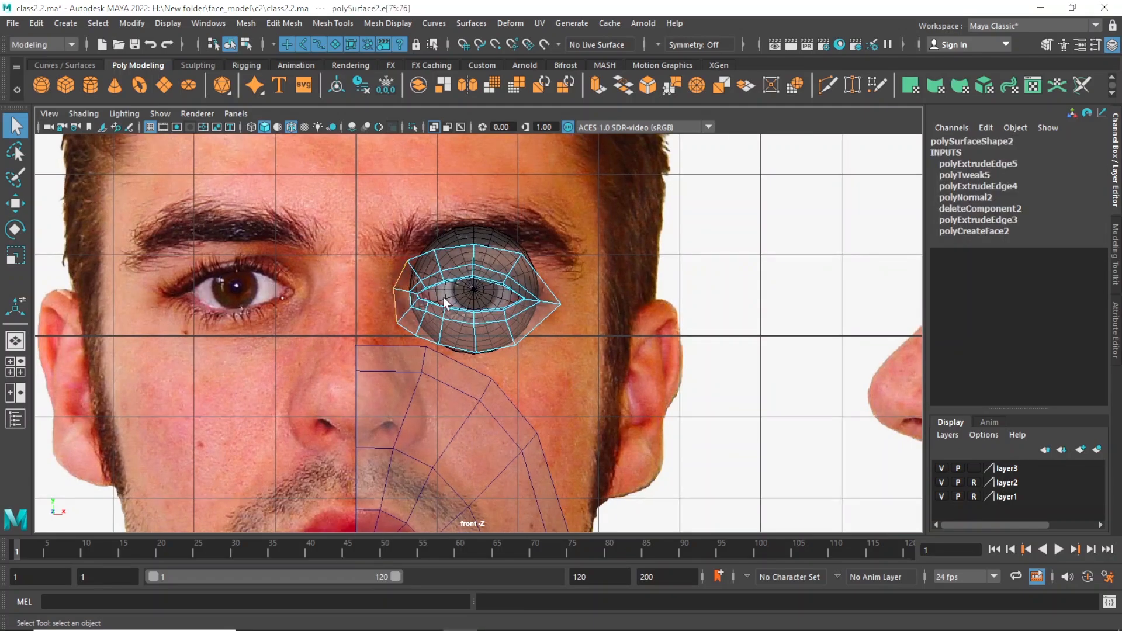
{"action": "scroll", "coordinate": [427, 303], "scroll_direction": "up", "scroll_amount": 1}
{"action": "middle_click_drag", "start_coordinate": [425, 304], "coordinate": [434, 324], "text": "alt"}
{"action": "scroll", "coordinate": [437, 313], "scroll_direction": "up", "scroll_amount": 1}
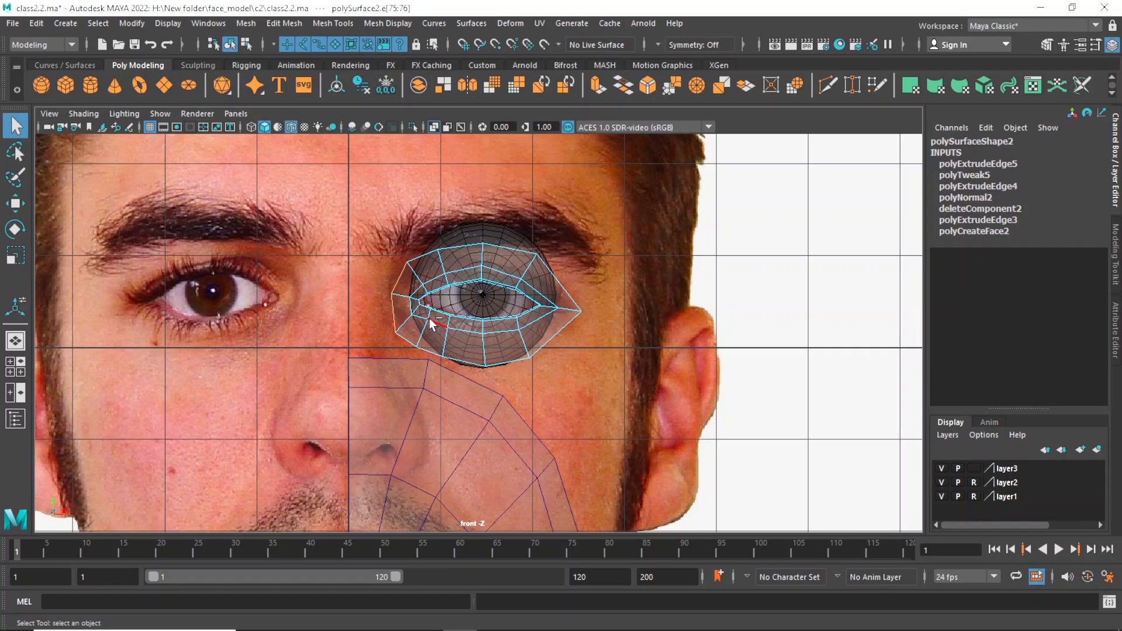
{"action": "key", "text": "ctrl+e"}
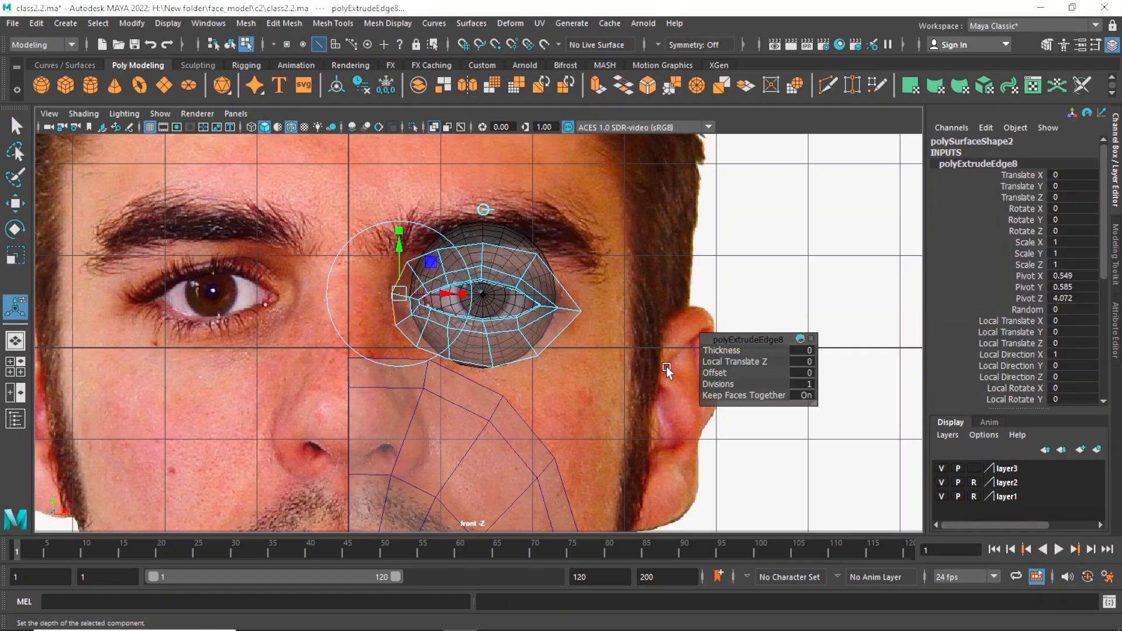
{"action": "key", "text": "w"}
{"action": "left_click_drag", "start_coordinate": [454, 295], "coordinate": [430, 295]}
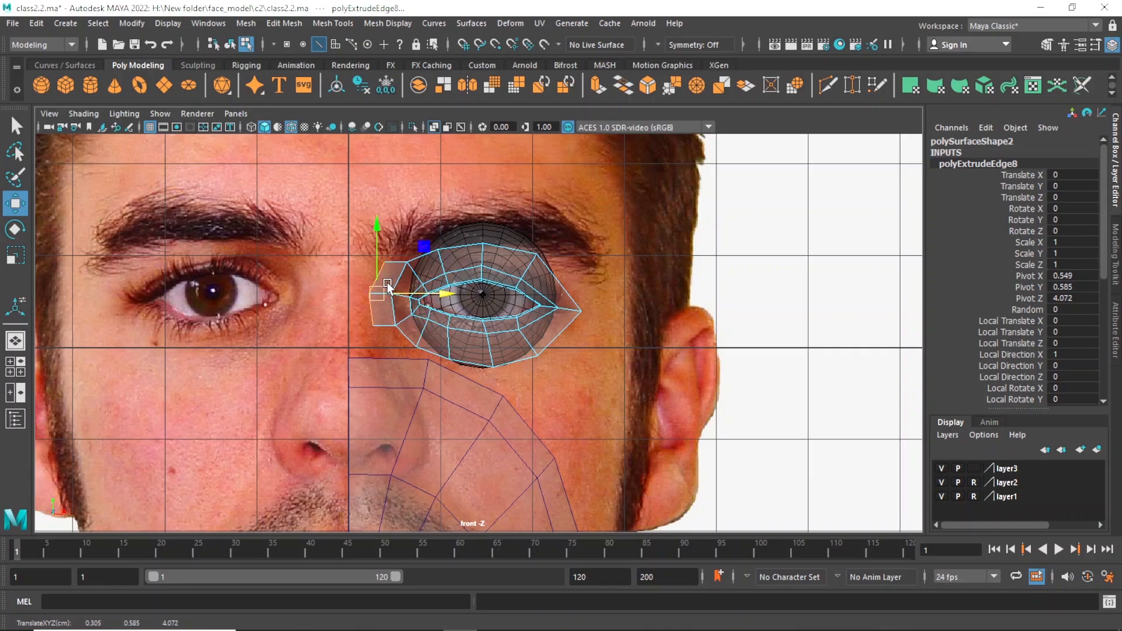
Move the extruded eye-corner edges slightly forward along Z in the side view.
{"action": "scroll", "coordinate": [408, 313], "scroll_direction": "up", "scroll_amount": 1}
{"action": "key", "text": "space"}
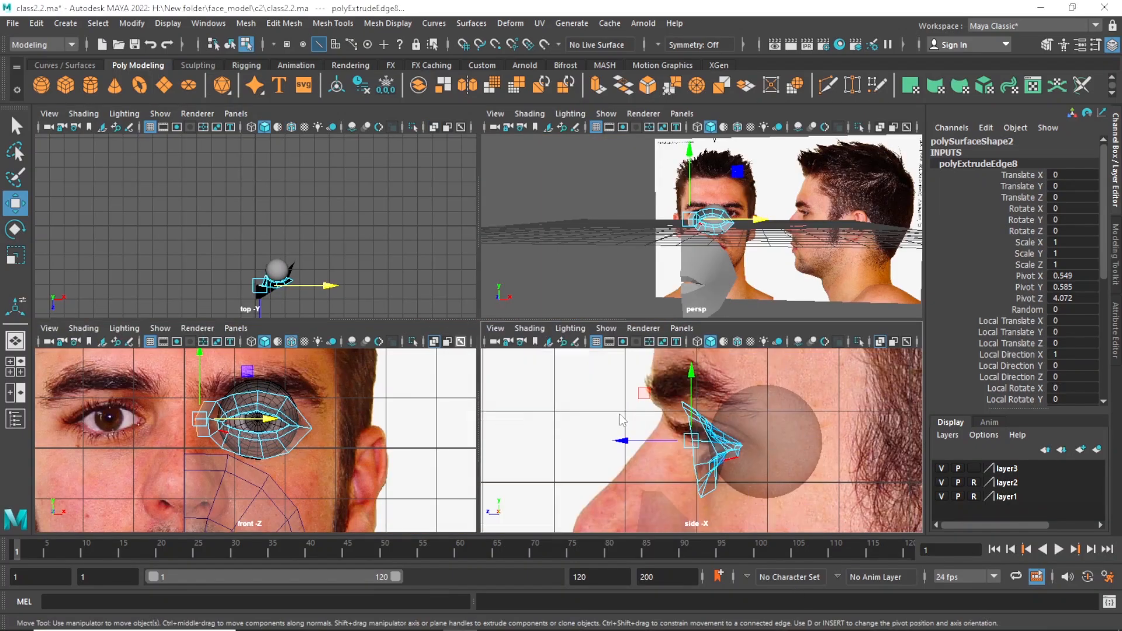
{"action": "key", "text": "space"}
{"action": "scroll", "coordinate": [559, 355], "scroll_direction": "up", "scroll_amount": 1}
{"action": "mouse_move", "coordinate": [397, 332]}
{"action": "left_mouse_down"}
{"action": "mouse_move", "coordinate": [363, 327]}
{"action": "mouse_move", "coordinate": [389, 330]}
{"action": "left_mouse_up"}
{"action": "scroll", "coordinate": [441, 318], "scroll_direction": "down", "scroll_amount": 3}
{"action": "scroll", "coordinate": [471, 341], "scroll_direction": "down", "scroll_amount": 3}
Switch the mouth mesh to vertex editing in the side view, framed on the mouth and chin.
{"action": "scroll", "coordinate": [458, 335], "scroll_direction": "up", "scroll_amount": 1}
{"action": "scroll", "coordinate": [514, 345], "scroll_direction": "up", "scroll_amount": 1}
{"action": "middle_click_drag", "start_coordinate": [480, 387], "coordinate": [518, 236], "text": "alt"}
{"action": "scroll", "coordinate": [515, 281], "scroll_direction": "down", "scroll_amount": 2}
{"action": "key", "text": "q"}
{"action": "left_click", "coordinate": [509, 335]}
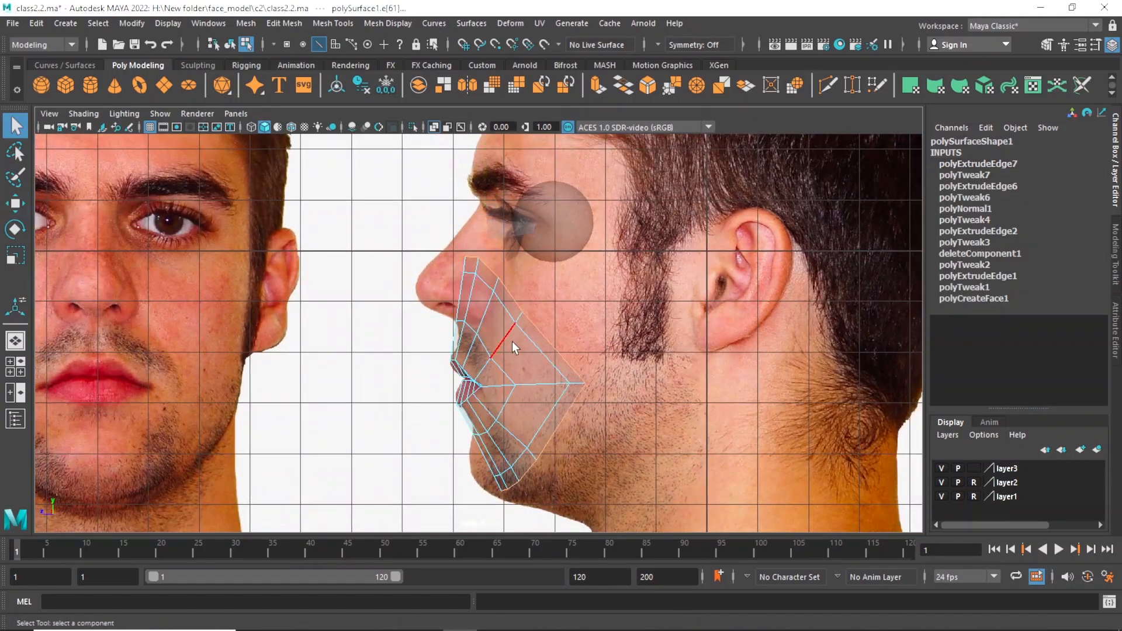
{"action": "right_click_drag", "start_coordinate": [500, 334], "coordinate": [439, 246]}
{"action": "scroll", "coordinate": [517, 381], "scroll_direction": "up", "scroll_amount": 1}
{"action": "middle_click_drag", "start_coordinate": [495, 364], "coordinate": [505, 269], "text": "alt"}
{"action": "scroll", "coordinate": [514, 304], "scroll_direction": "up", "scroll_amount": 1}
{"action": "middle_click_drag", "start_coordinate": [551, 362], "coordinate": [549, 323], "text": "alt"}
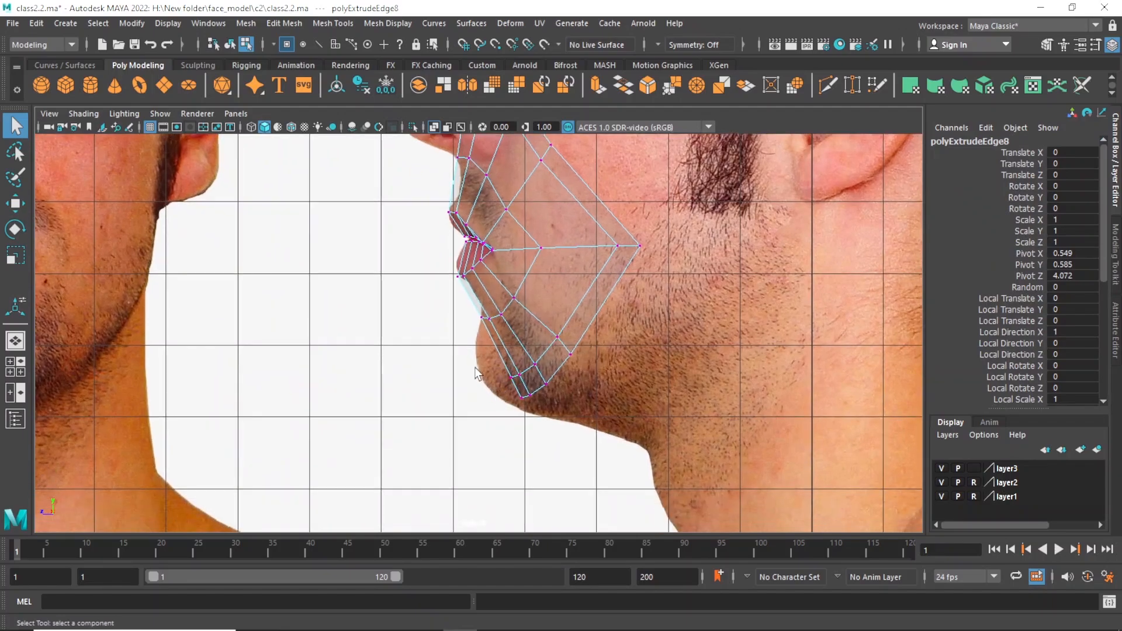
Pull the lower vertices of the mouth mesh forward and up to match the chin profile in the side view.
{"action": "left_click_drag", "start_coordinate": [525, 411], "coordinate": [492, 363]}
{"action": "key", "text": "w"}
{"action": "key", "text": "q"}
{"action": "key", "text": "w"}
{"action": "key", "text": "q"}
{"action": "key", "text": "ctrl+z"}
{"action": "key", "text": "w"}
{"action": "key", "text": "q"}
Move the pair of outer jaw vertices behind the chin forward and up in the side view.
{"action": "mouse_move", "coordinate": [546, 312]}
{"action": "left_mouse_down"}
{"action": "mouse_move", "coordinate": [598, 376]}
{"action": "mouse_move", "coordinate": [562, 328]}
{"action": "left_mouse_up"}
{"action": "key", "text": "w"}
{"action": "key", "text": "q"}
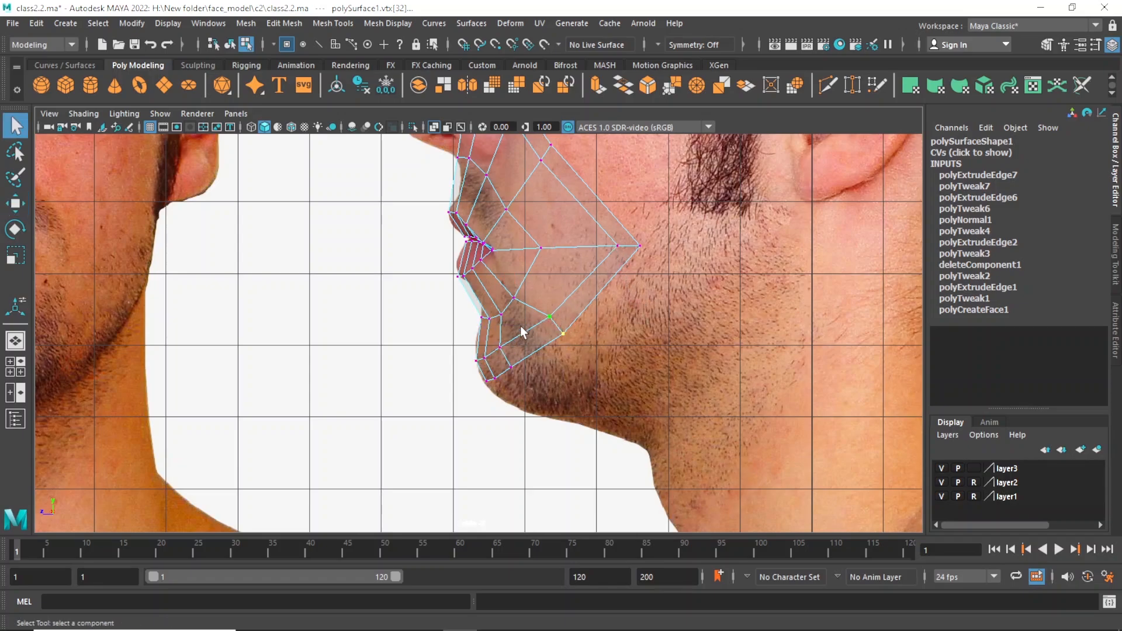
{"action": "left_click", "coordinate": [470, 349]}
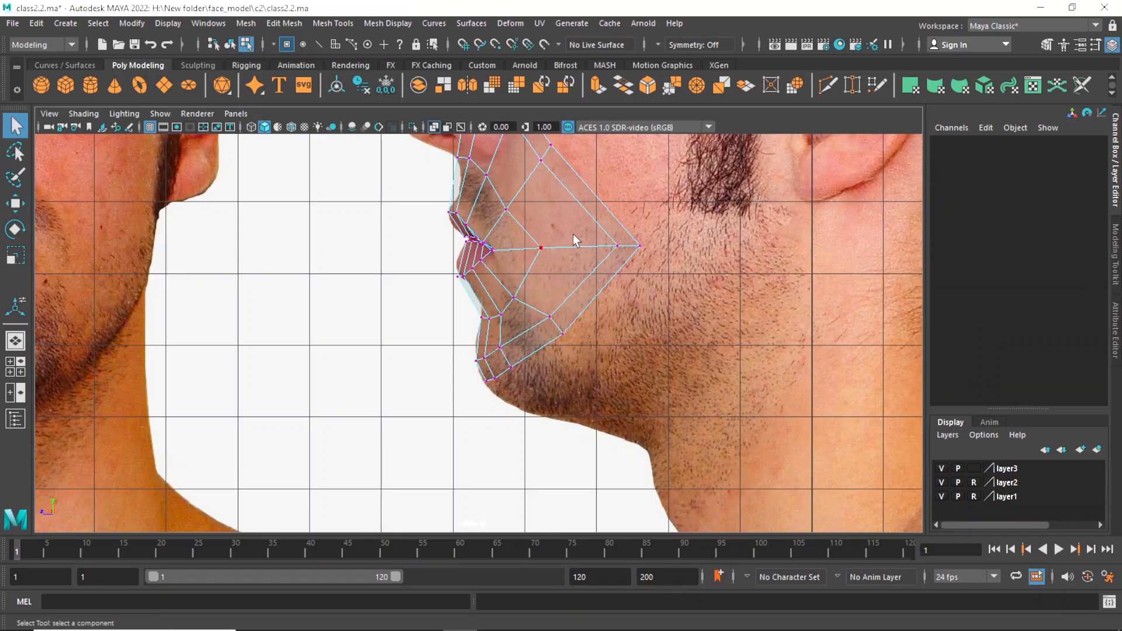
Move the second-outermost ring vertices behind the mouth corner and at the jaw forward to even out the spacing.
{"action": "left_click_drag", "start_coordinate": [622, 263], "coordinate": [622, 262]}
{"action": "key", "text": "w"}
{"action": "left_click_drag", "start_coordinate": [556, 248], "coordinate": [521, 248]}
{"action": "key", "text": "ctrl+z"}
{"action": "key", "text": "q"}
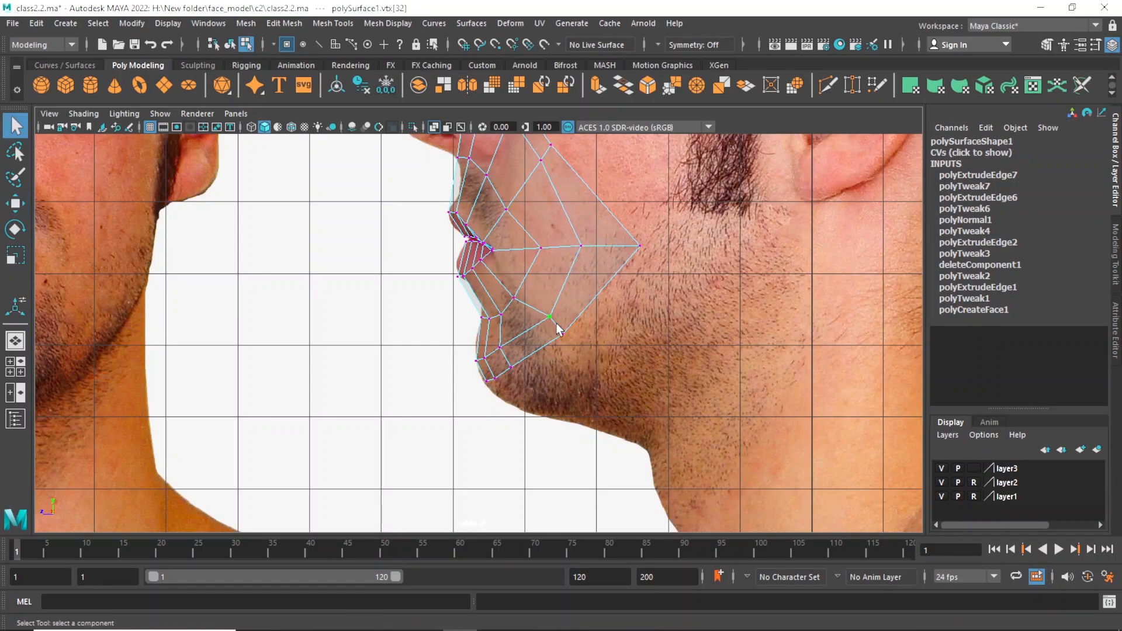
{"action": "key", "text": "w"}
{"action": "left_click_drag", "start_coordinate": [549, 316], "coordinate": [543, 312]}
{"action": "key", "text": "q"}
Fine-tune the front chin vertices of the mouth mesh along the chin contour in the side view.
{"action": "left_click", "coordinate": [484, 358]}
{"action": "key", "text": "w"}
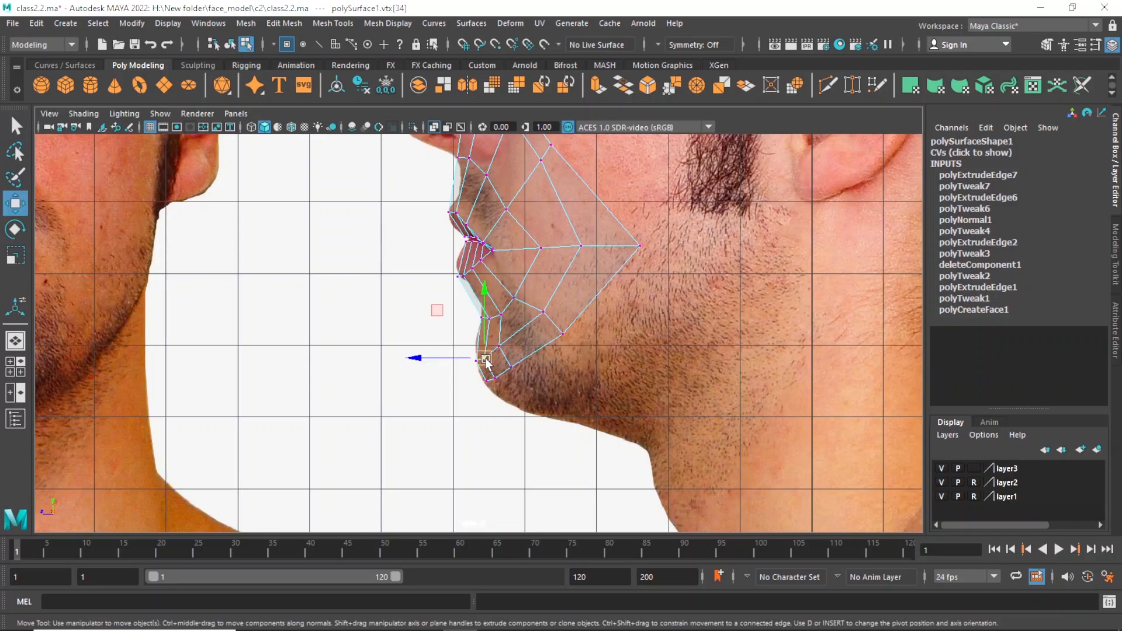
{"action": "left_click_drag", "start_coordinate": [486, 360], "coordinate": [486, 385]}
{"action": "key", "text": "q"}
{"action": "key", "text": "w"}
{"action": "key", "text": "q"}
{"action": "left_click", "coordinate": [490, 388]}
{"action": "key", "text": "w"}
{"action": "key", "text": "q"}
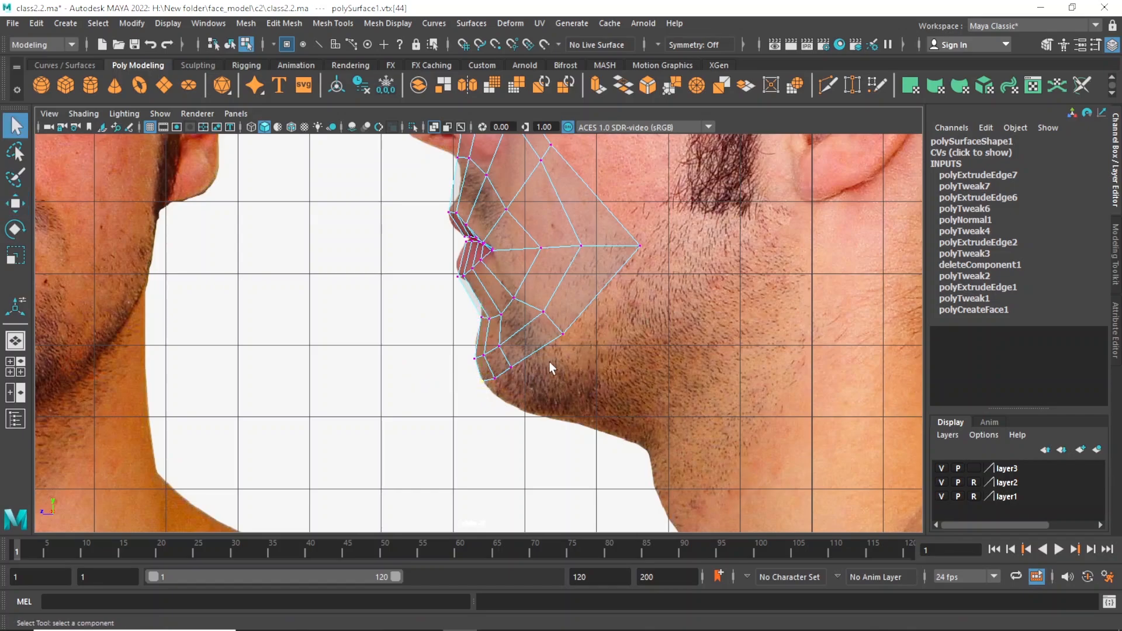
Move the group of uppermost mouth-mesh vertices beside the nose backward toward the cheek in the side view.
{"action": "scroll", "coordinate": [587, 317], "scroll_direction": "down", "scroll_amount": 1}
{"action": "middle_click_drag", "start_coordinate": [587, 317], "coordinate": [590, 414], "text": "alt"}
{"action": "key", "text": "w"}
{"action": "left_click_drag", "start_coordinate": [652, 297], "coordinate": [570, 346]}
{"action": "middle_click_drag", "start_coordinate": [532, 341], "coordinate": [541, 426], "text": "alt"}
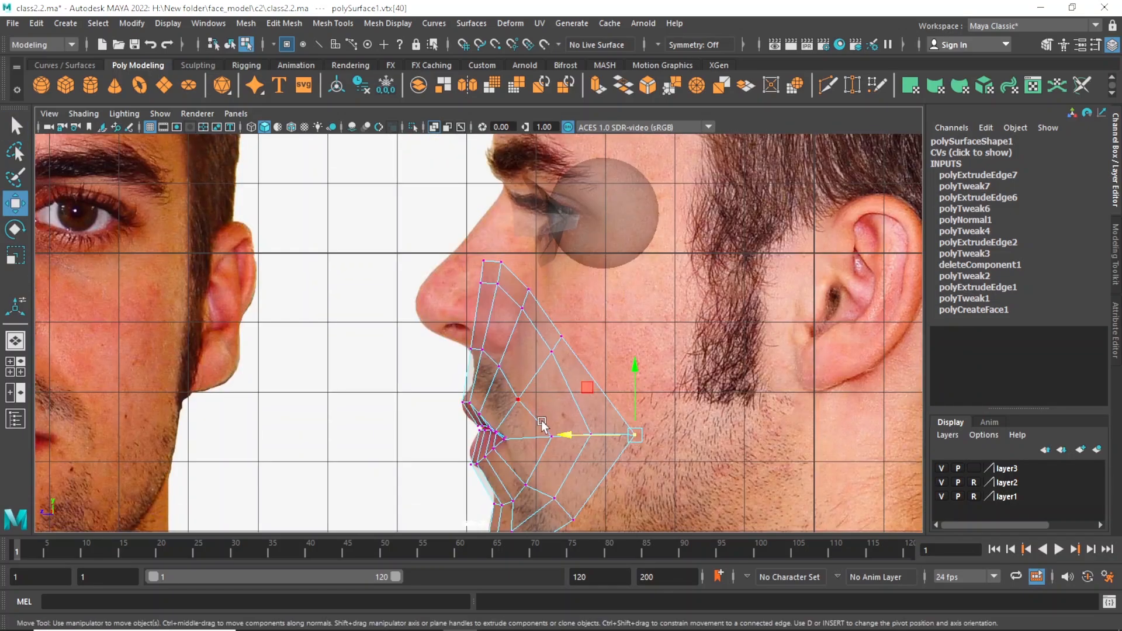
{"action": "right_click_drag", "start_coordinate": [652, 419], "coordinate": [615, 383], "text": "alt"}
{"action": "middle_click_drag", "start_coordinate": [615, 384], "coordinate": [613, 352], "text": "alt"}
{"action": "right_click_drag", "start_coordinate": [518, 400], "coordinate": [539, 396], "text": "alt"}
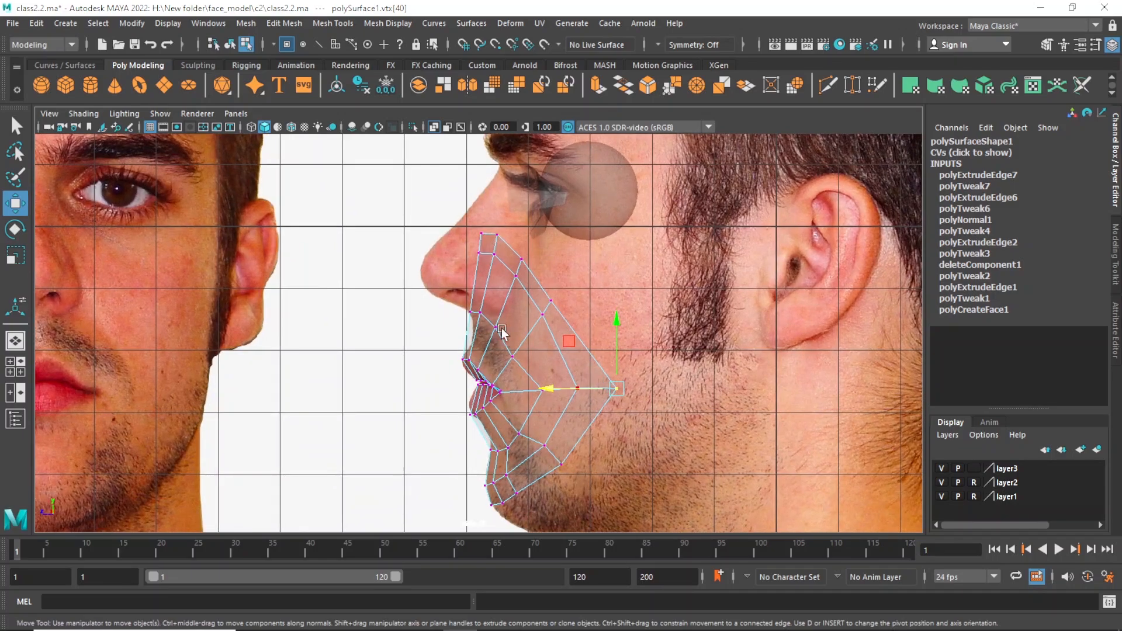
{"action": "right_click_drag", "start_coordinate": [460, 342], "coordinate": [481, 339], "text": "alt"}
{"action": "middle_click_drag", "start_coordinate": [481, 341], "coordinate": [484, 377], "text": "alt"}
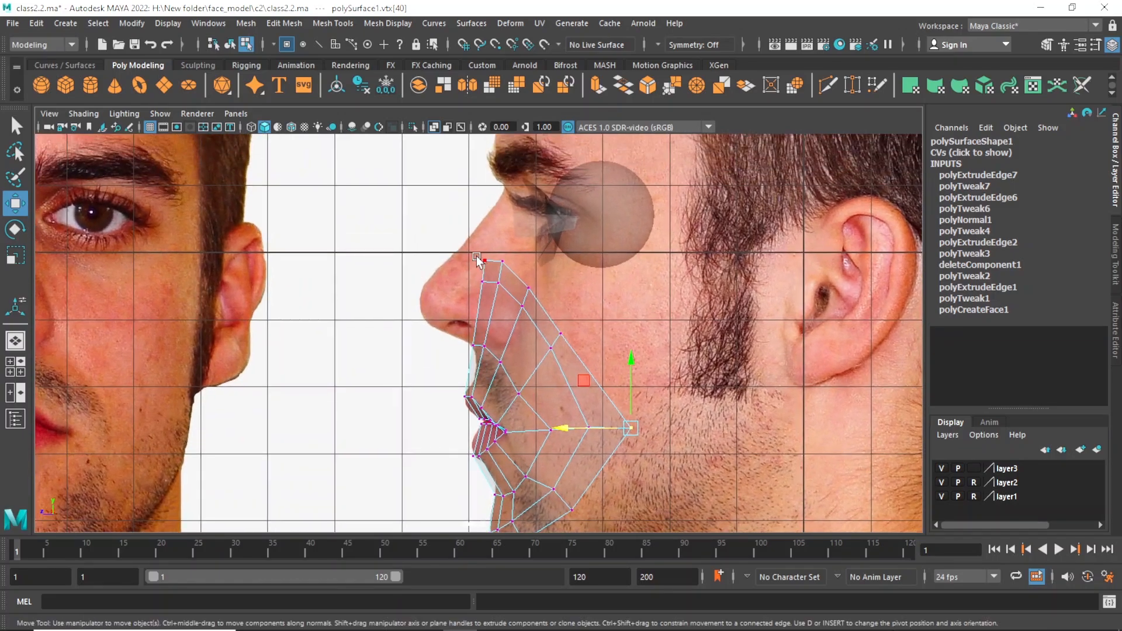
{"action": "left_click_drag", "start_coordinate": [459, 247], "coordinate": [537, 306]}
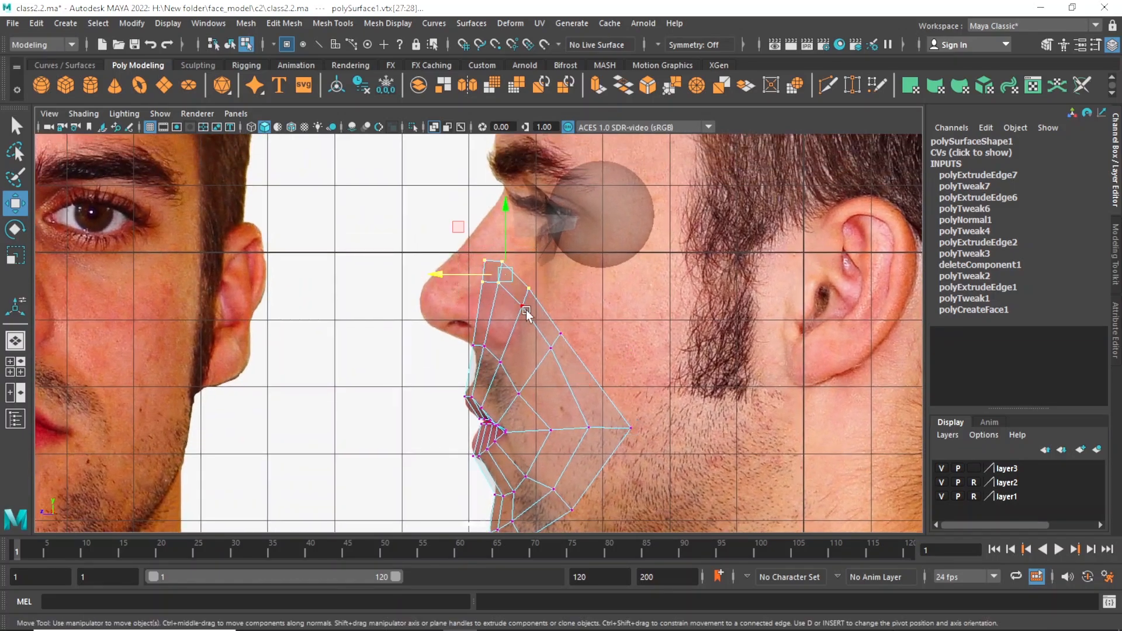
{"action": "left_click_drag", "start_coordinate": [443, 273], "coordinate": [573, 329]}
Shift the outer upper cheek vertex of the mouth mesh backward and slightly up in the side view.
{"action": "key", "text": "q"}
{"action": "key", "text": "w"}
{"action": "key", "text": "q"}
{"action": "key", "text": "w"}
{"action": "key", "text": "q"}
{"action": "left_click", "coordinate": [559, 337]}
{"action": "key", "text": "w"}
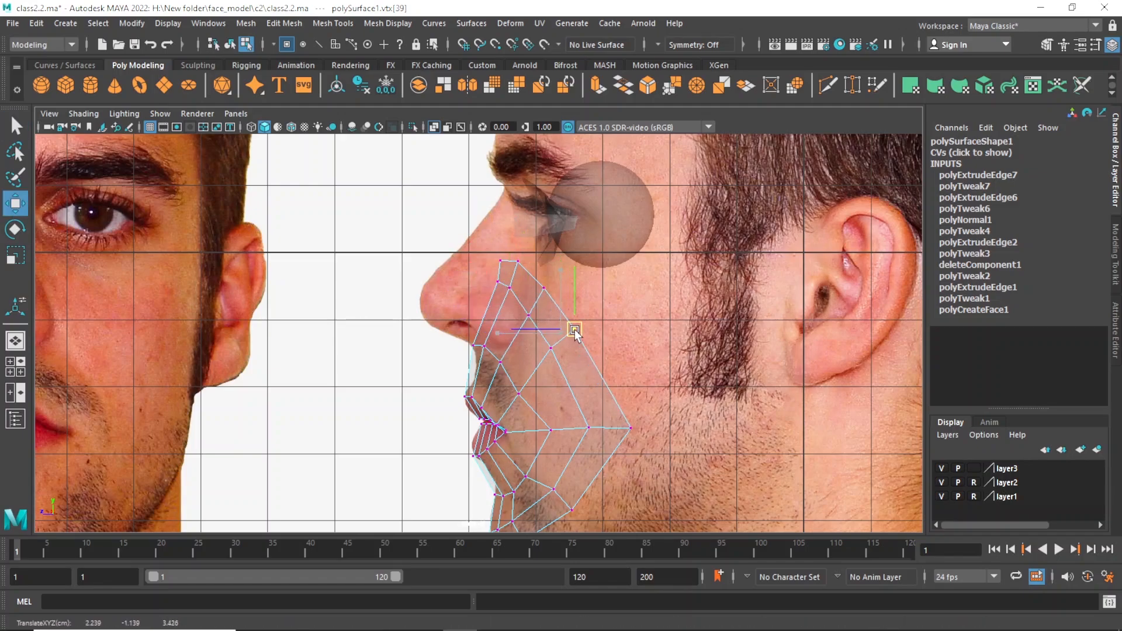
Fine-tune the individual top-edge vertices and the vertex just below them beside the nose in the side view.
{"action": "key", "text": "q"}
{"action": "left_click_drag", "start_coordinate": [535, 270], "coordinate": [498, 267]}
{"action": "key", "text": "w"}
{"action": "key", "text": "q"}
{"action": "key", "text": "w"}
{"action": "key", "text": "q"}
{"action": "key", "text": "w"}
{"action": "key", "text": "q"}
{"action": "left_click", "coordinate": [525, 271]}
{"action": "key", "text": "w"}
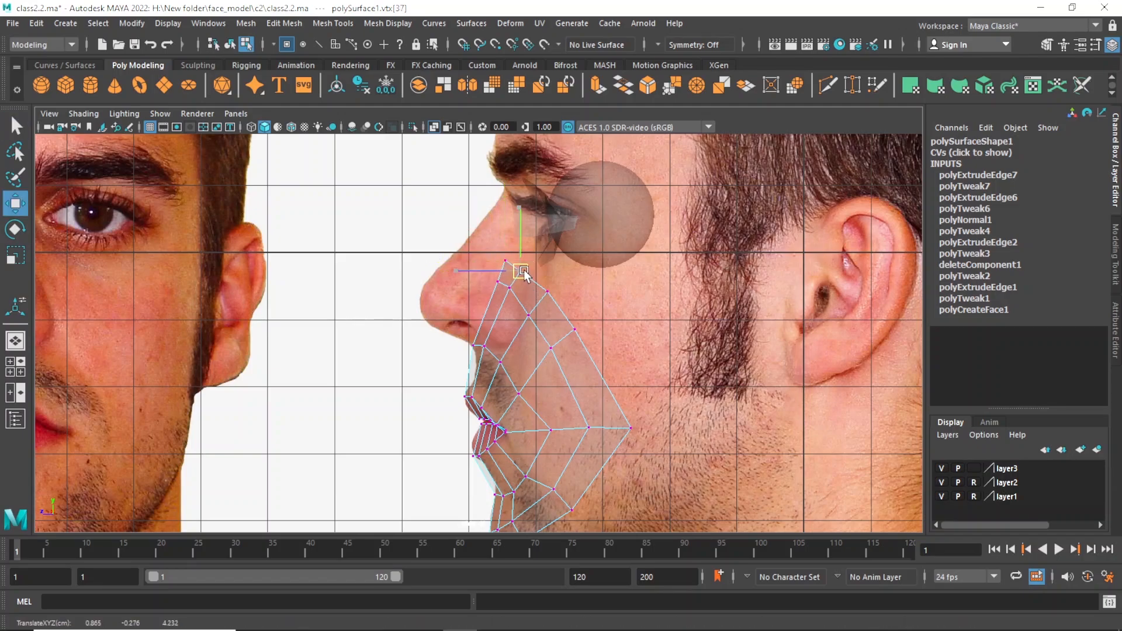
{"action": "key", "text": "q"}
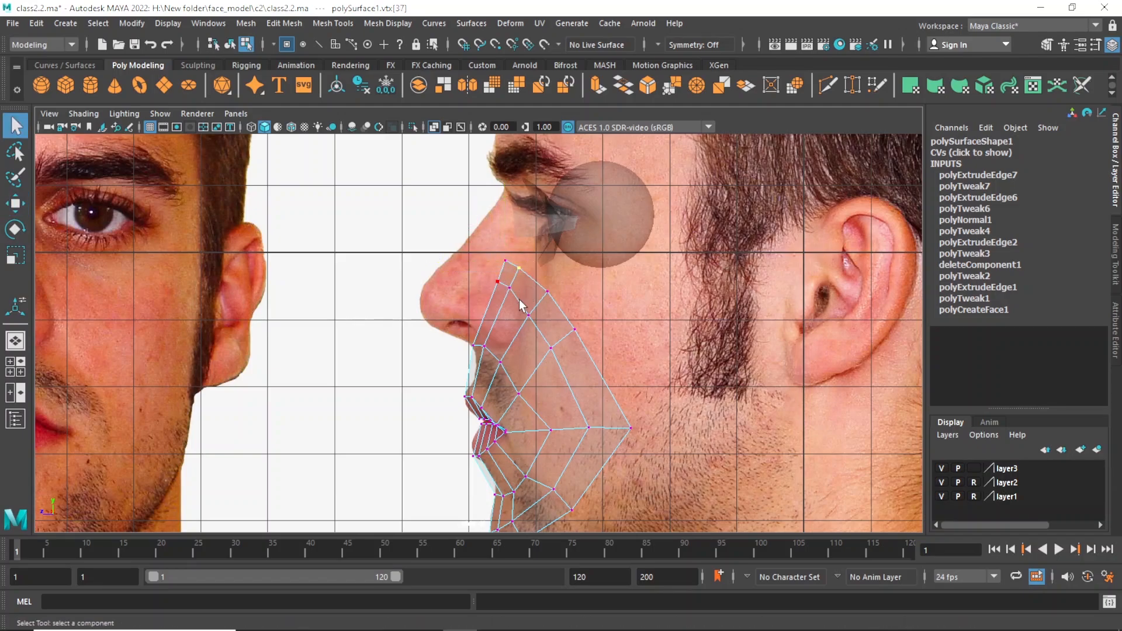
{"action": "left_click", "coordinate": [512, 289]}
{"action": "key", "text": "w"}
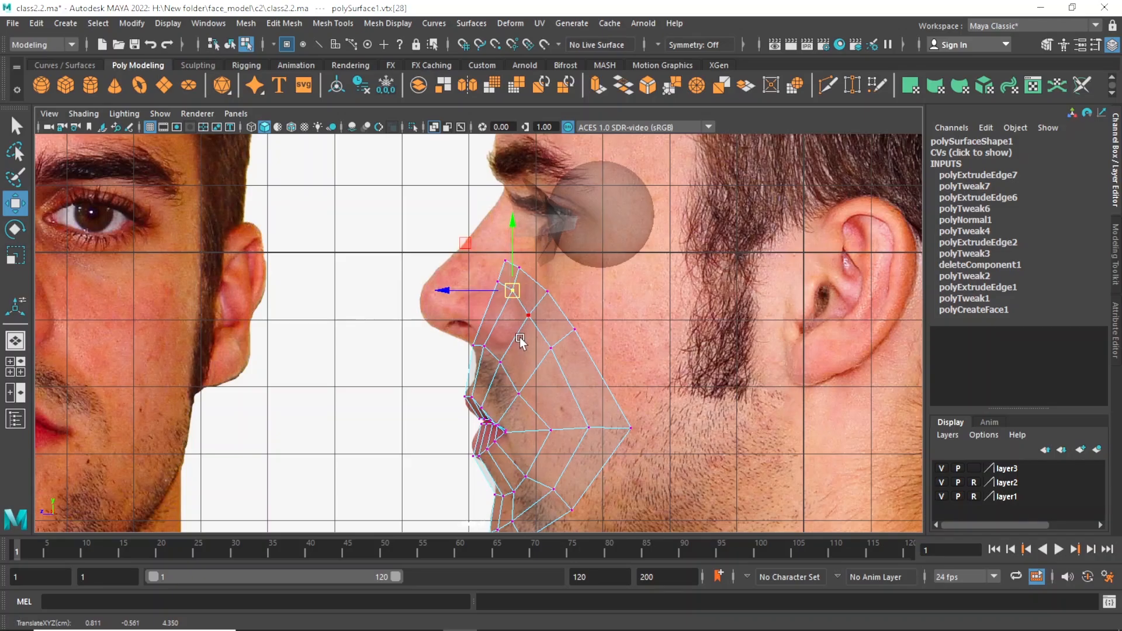
Extrude the innermost edges of the eye mesh across the nose bridge toward the face's centre line in the front view.
{"action": "scroll", "coordinate": [520, 345], "scroll_direction": "down", "scroll_amount": 5}
{"action": "key", "text": "space"}
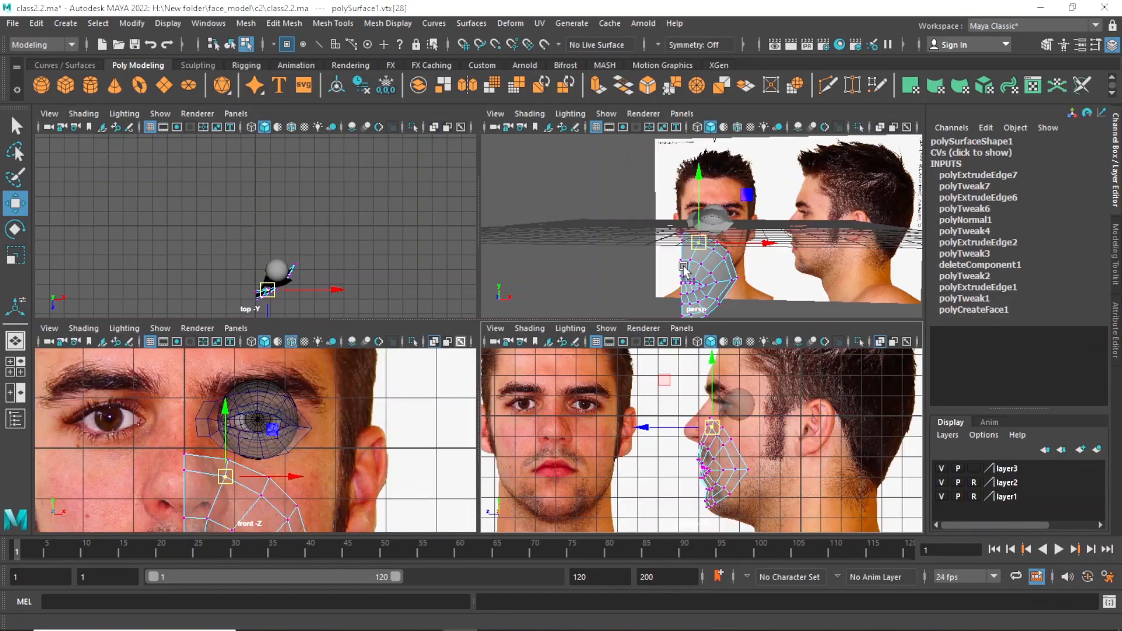
{"action": "key", "text": "space"}
{"action": "left_click_drag", "start_coordinate": [657, 324], "coordinate": [494, 371], "text": "alt"}
{"action": "key", "text": "space"}
{"action": "key", "text": "space"}
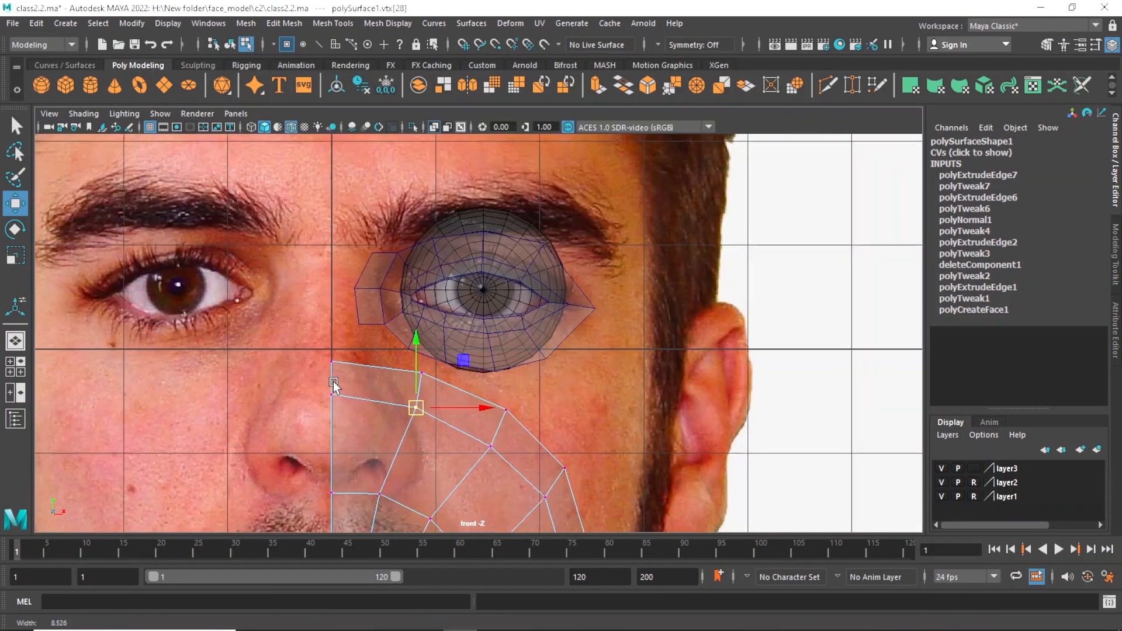
{"action": "left_click", "coordinate": [380, 306]}
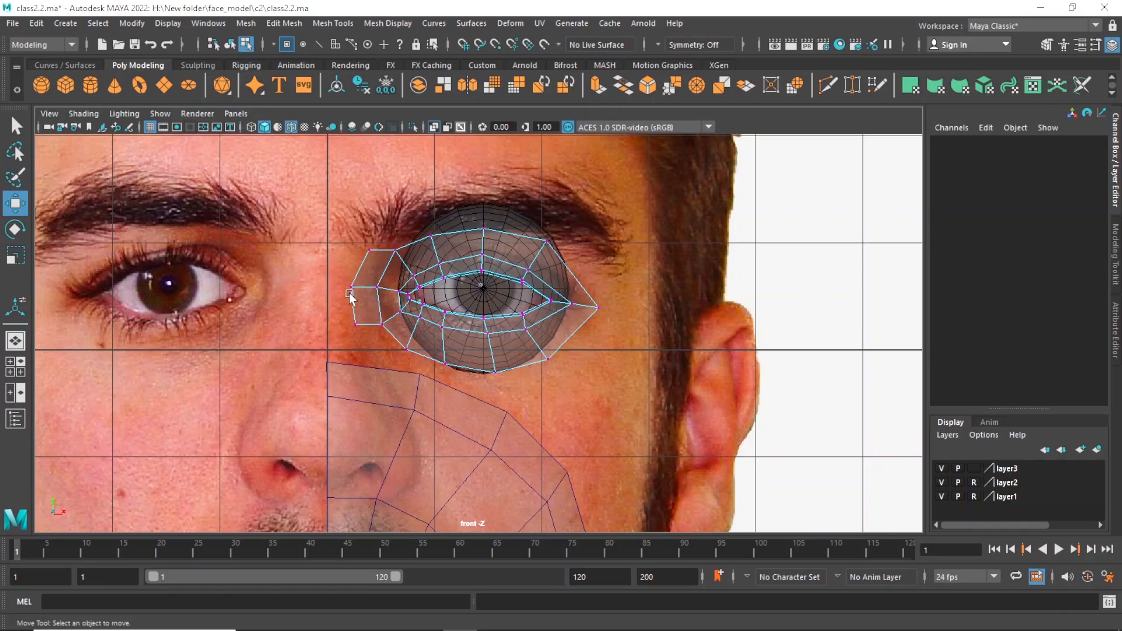
{"action": "right_click_drag", "start_coordinate": [357, 234], "coordinate": [356, 196]}
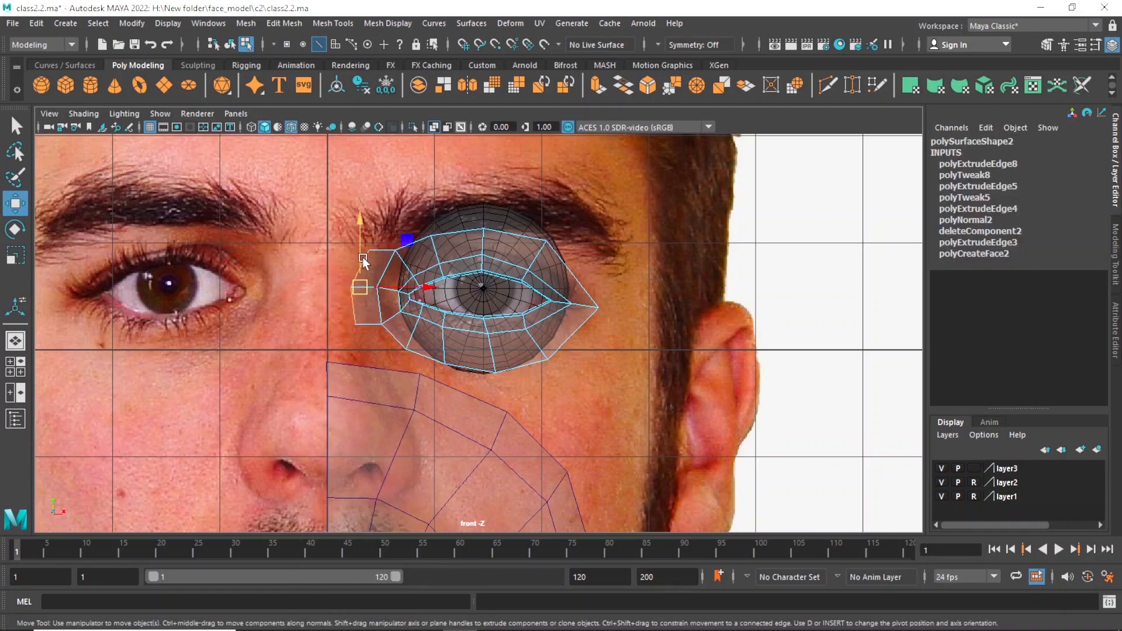
{"action": "left_click_drag", "start_coordinate": [422, 288], "coordinate": [398, 286], "text": "shift"}
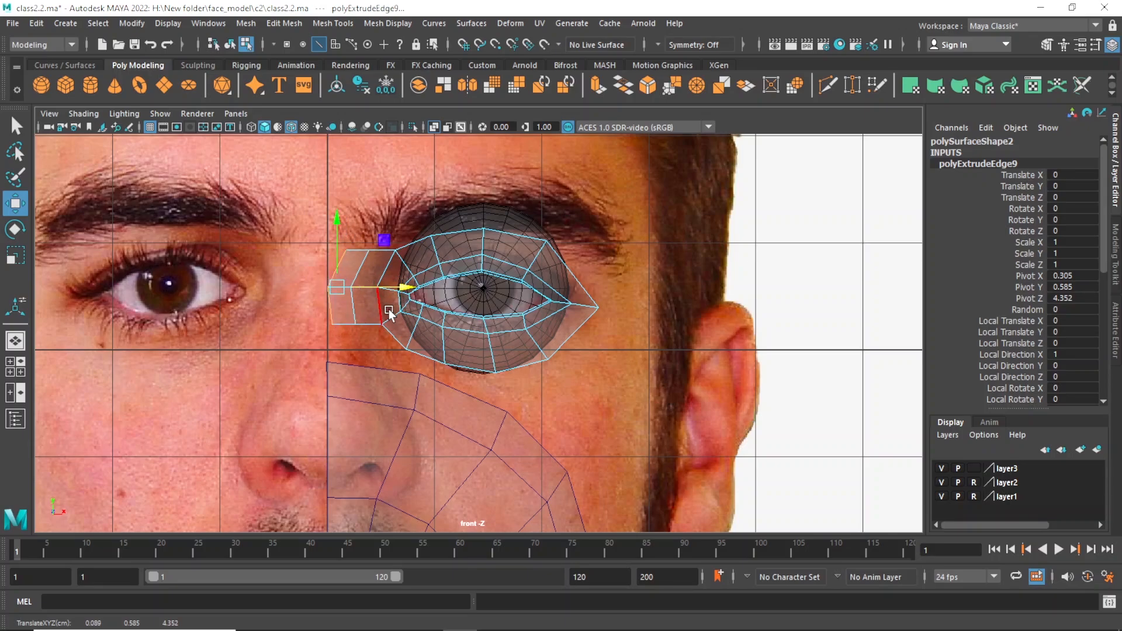
Flatten the newly extruded nose-bridge edges into a straight vertical line and align them with the centre line.
{"action": "key", "text": "r"}
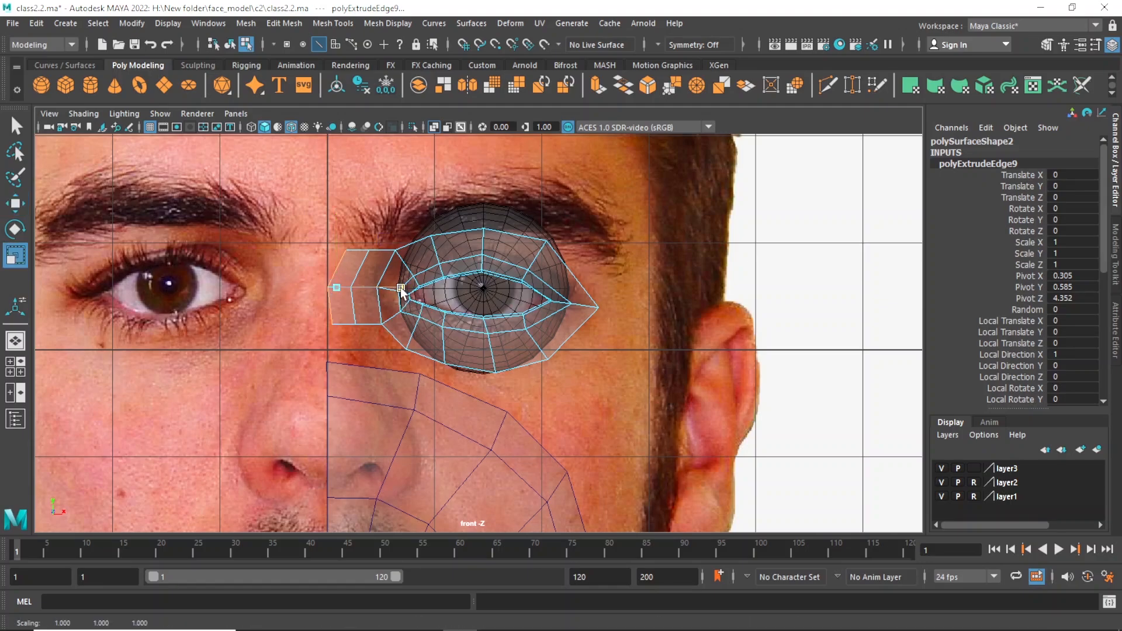
{"action": "left_click_drag", "start_coordinate": [401, 292], "coordinate": [337, 289]}
{"action": "key", "text": "w"}
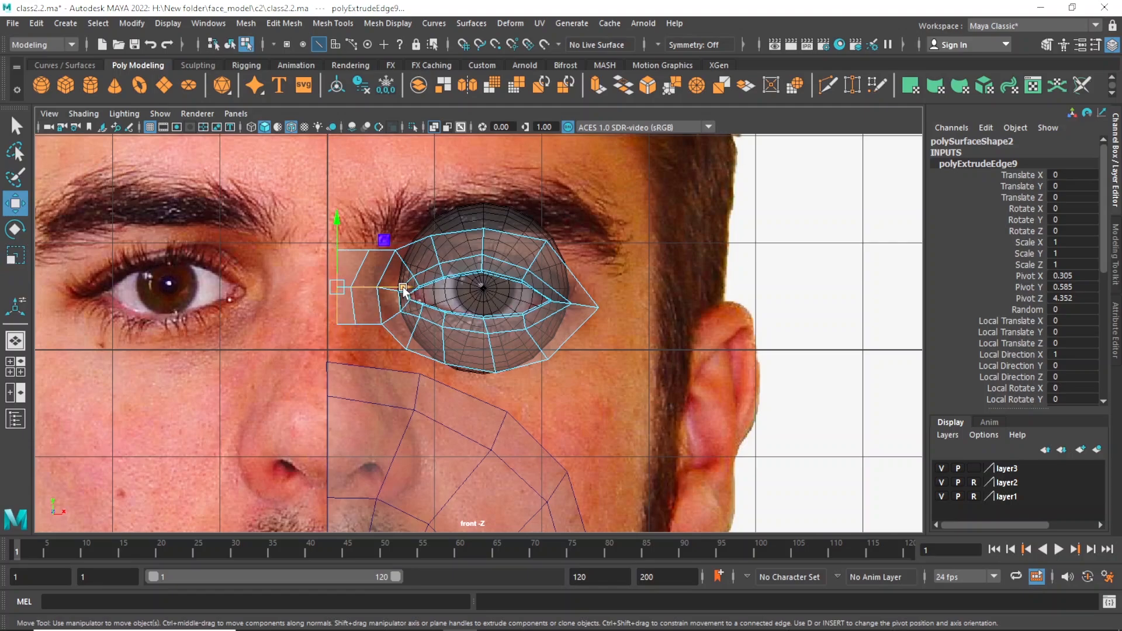
{"action": "left_click_drag", "start_coordinate": [403, 291], "coordinate": [338, 287]}
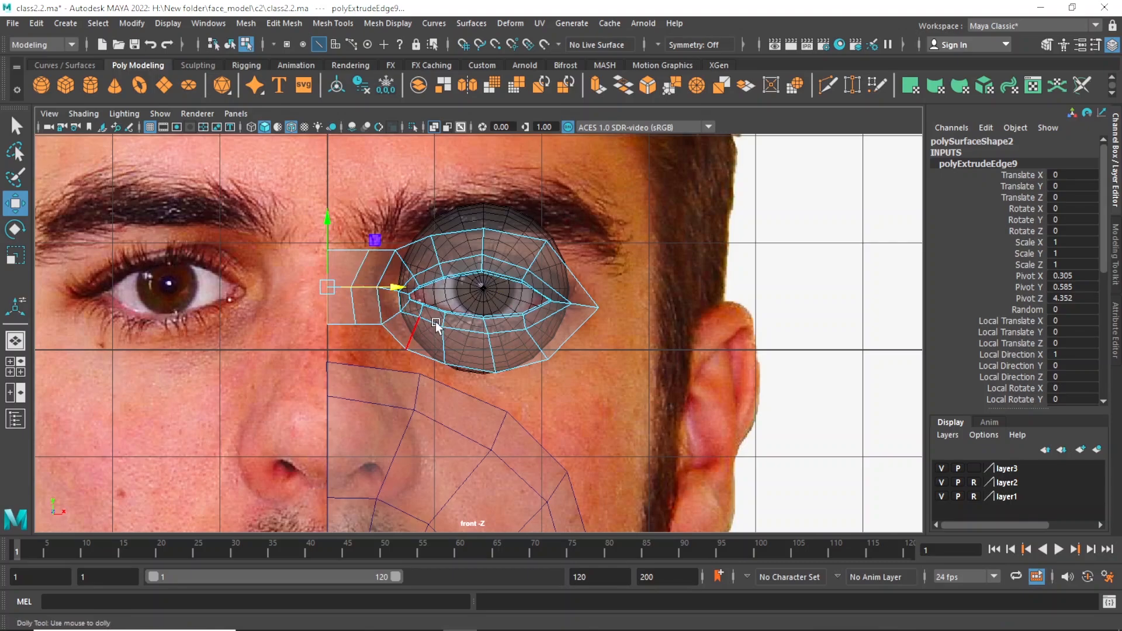
Combine the eye mesh and the mouth mesh into one polygon object.
{"action": "key", "text": "space"}
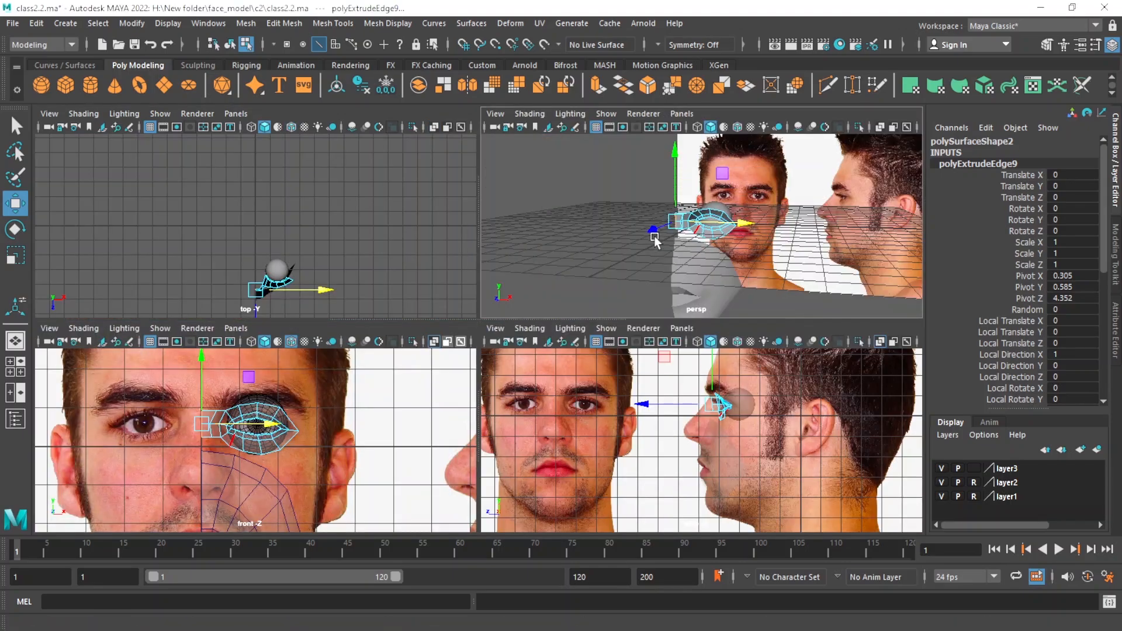
{"action": "key", "text": "space"}
{"action": "left_click_drag", "start_coordinate": [656, 238], "coordinate": [479, 368], "text": "alt"}
{"action": "scroll", "coordinate": [520, 320], "scroll_direction": "up", "scroll_amount": 1}
{"action": "key", "text": "space"}
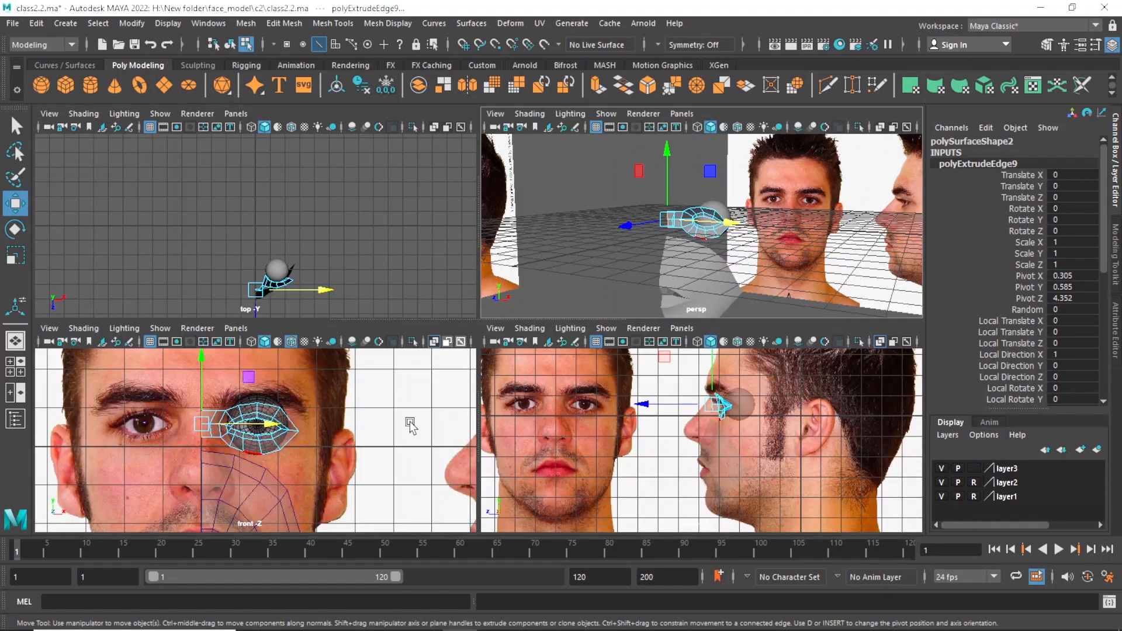
{"action": "key", "text": "space"}
{"action": "scroll", "coordinate": [407, 325], "scroll_direction": "up", "scroll_amount": 2}
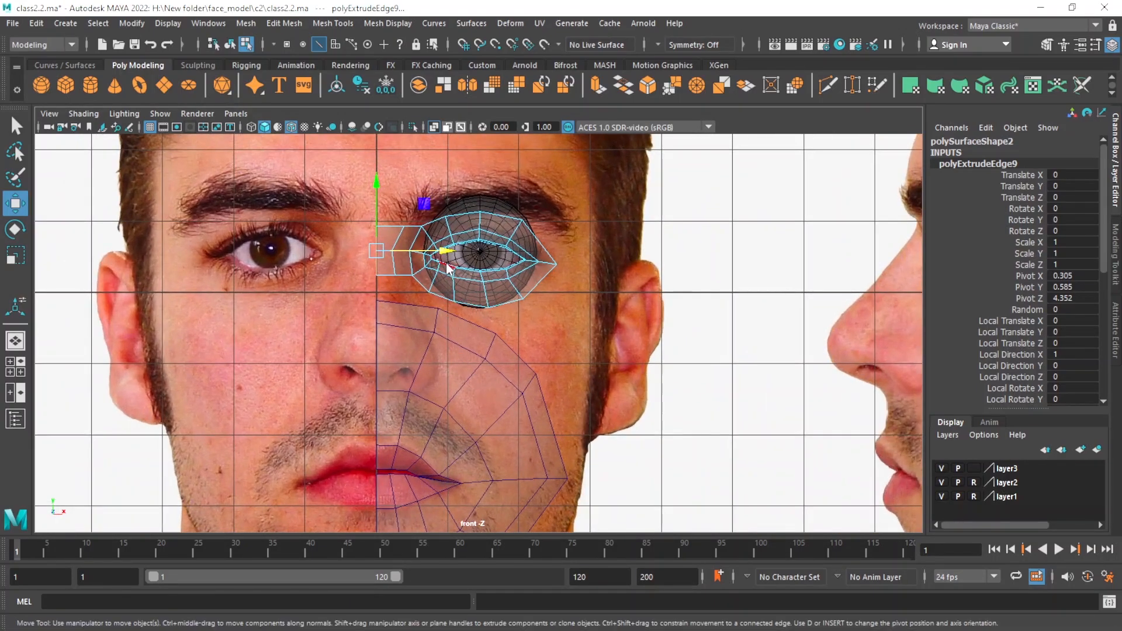
{"action": "right_click_drag", "start_coordinate": [441, 248], "coordinate": [415, 219]}
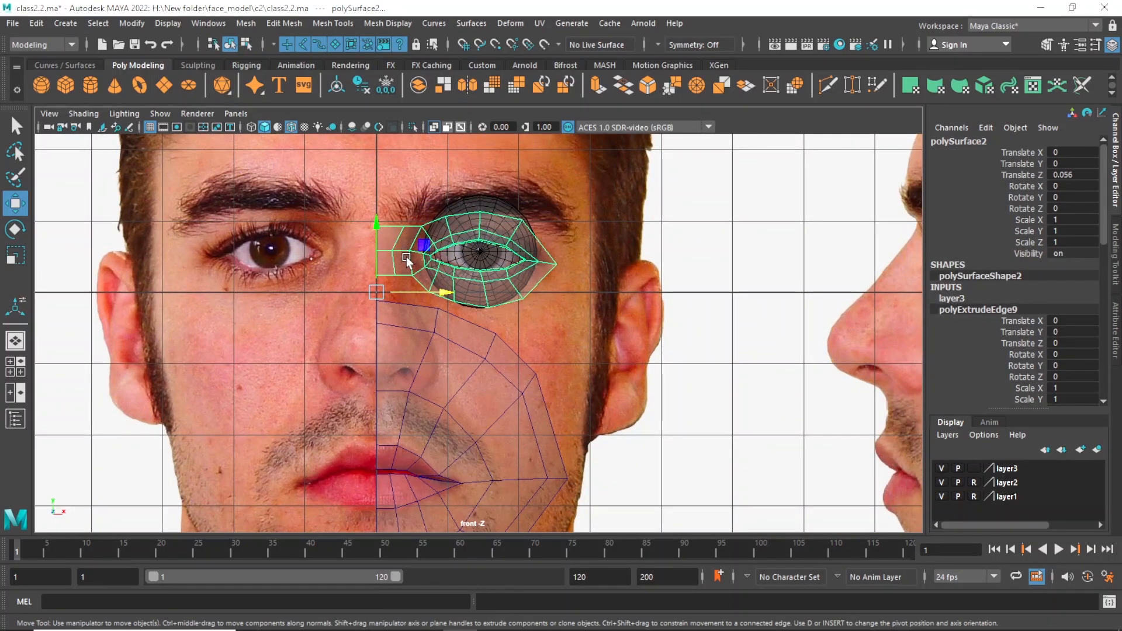
{"action": "left_click", "coordinate": [430, 400]}
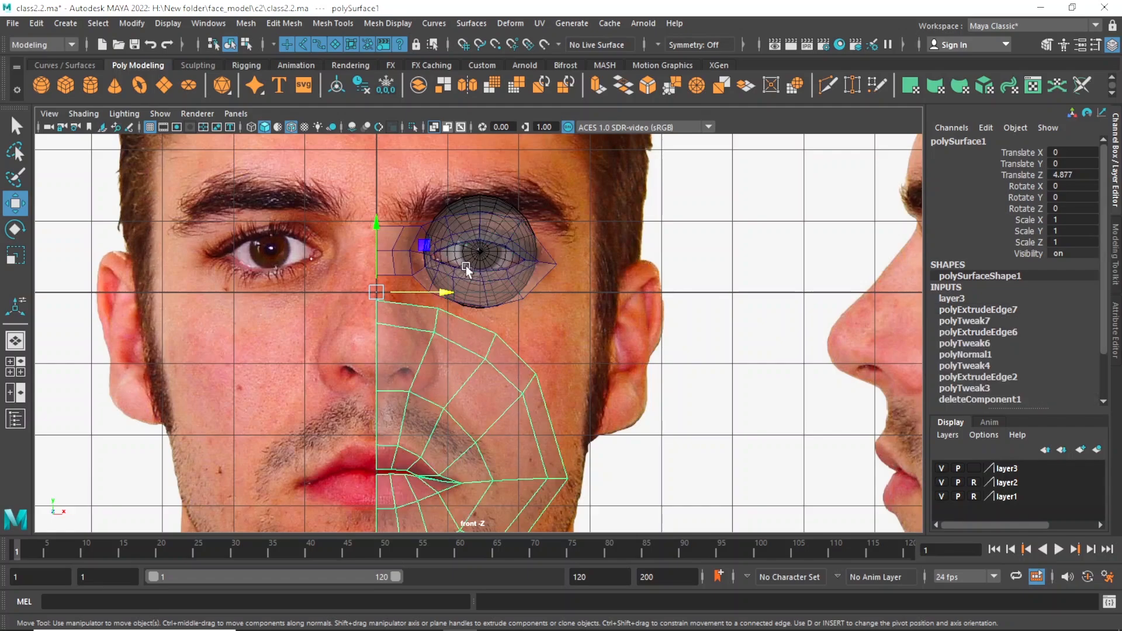
{"action": "left_click", "coordinate": [412, 266]}
{"action": "scroll", "coordinate": [438, 339], "scroll_direction": "up", "scroll_amount": 2}
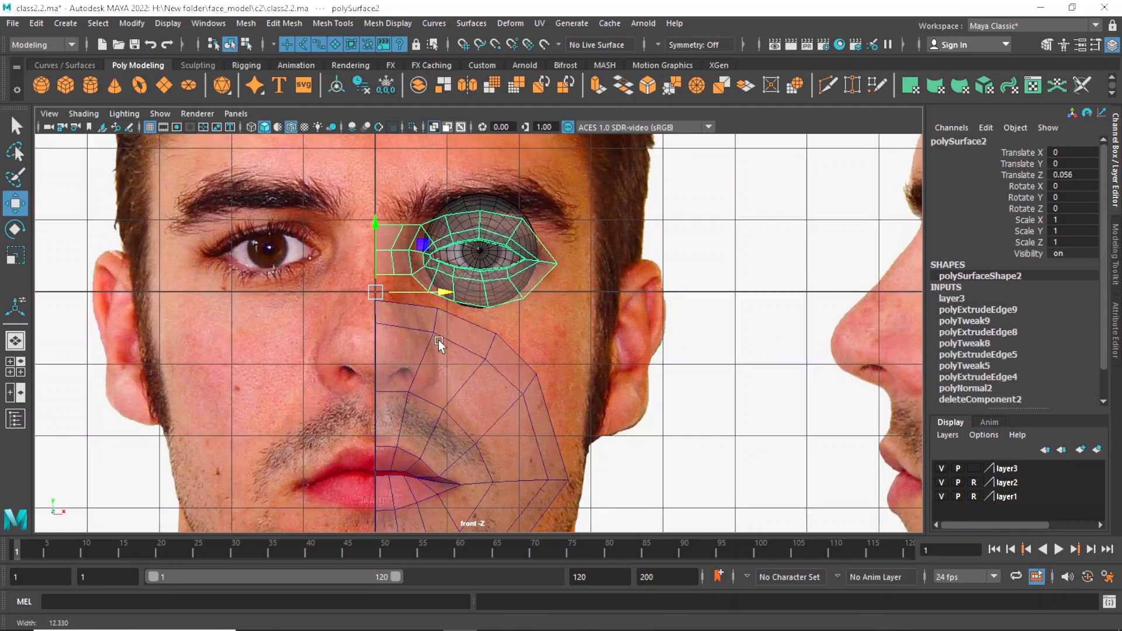
{"action": "middle_click_drag", "start_coordinate": [461, 356], "coordinate": [425, 389], "text": "alt"}
{"action": "scroll", "coordinate": [407, 346], "scroll_direction": "up", "scroll_amount": 1}
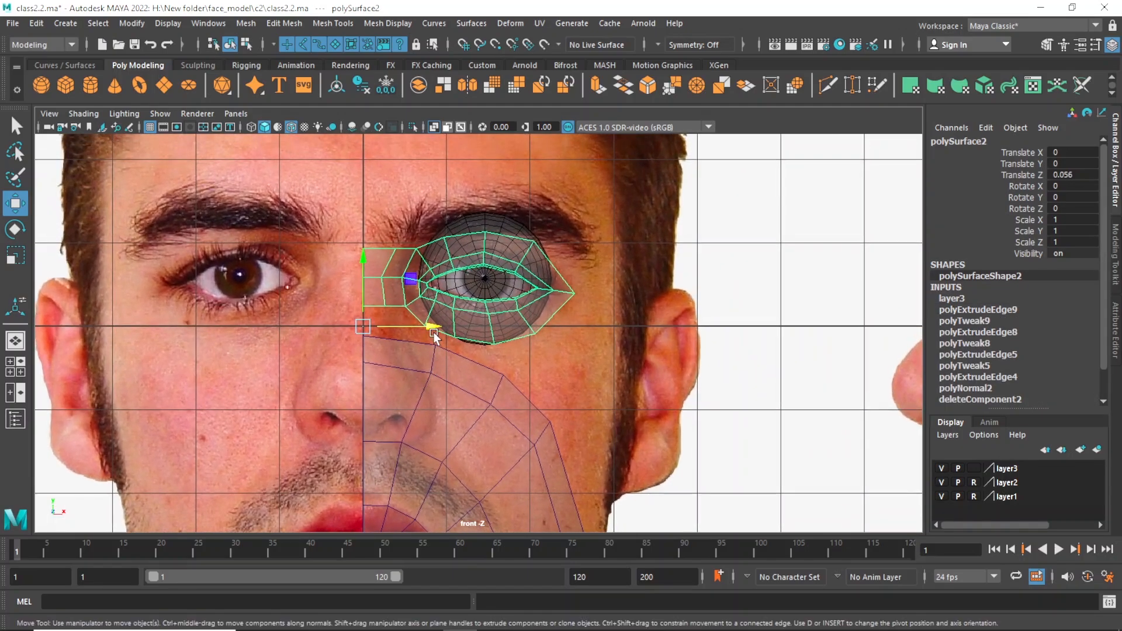
{"action": "left_click", "coordinate": [426, 376]}
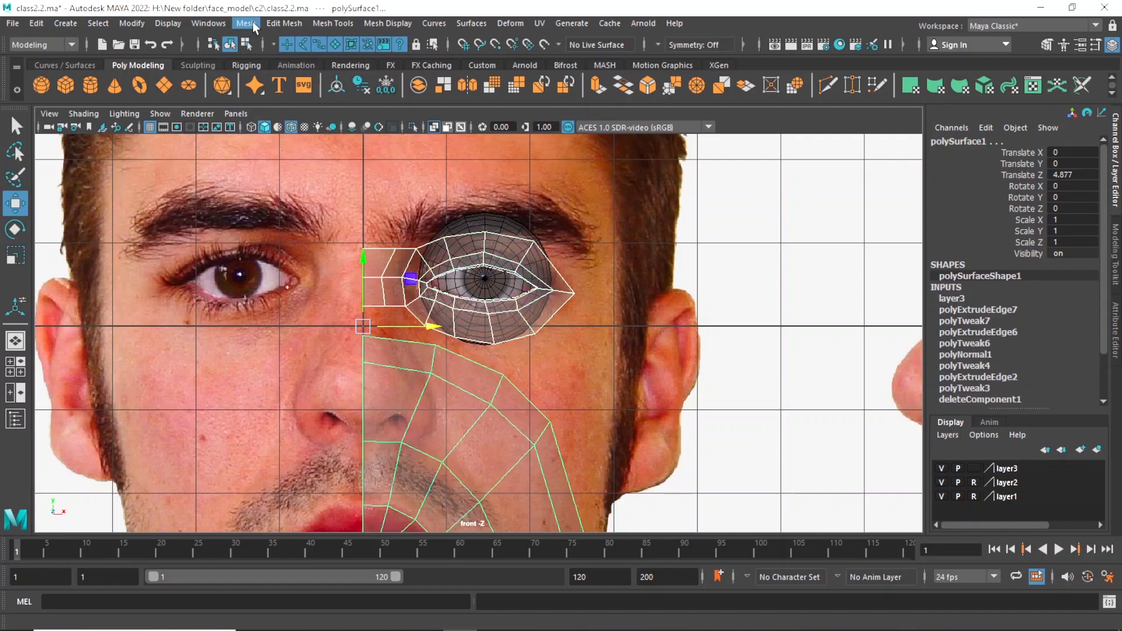
{"action": "left_click", "coordinate": [248, 24]}
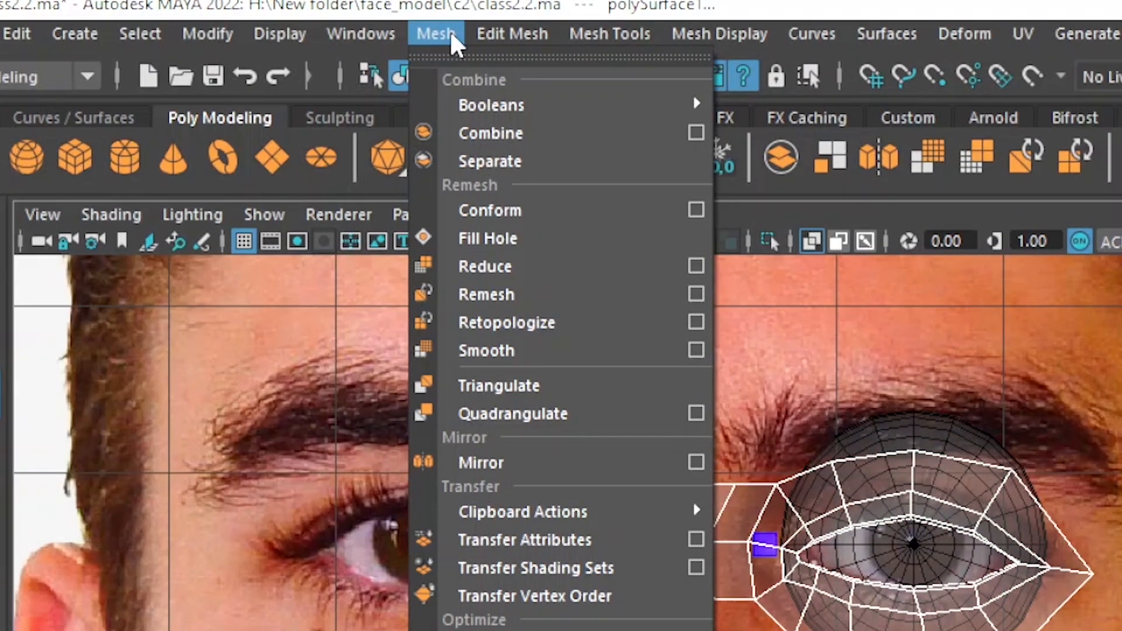
{"action": "left_click", "coordinate": [538, 135]}
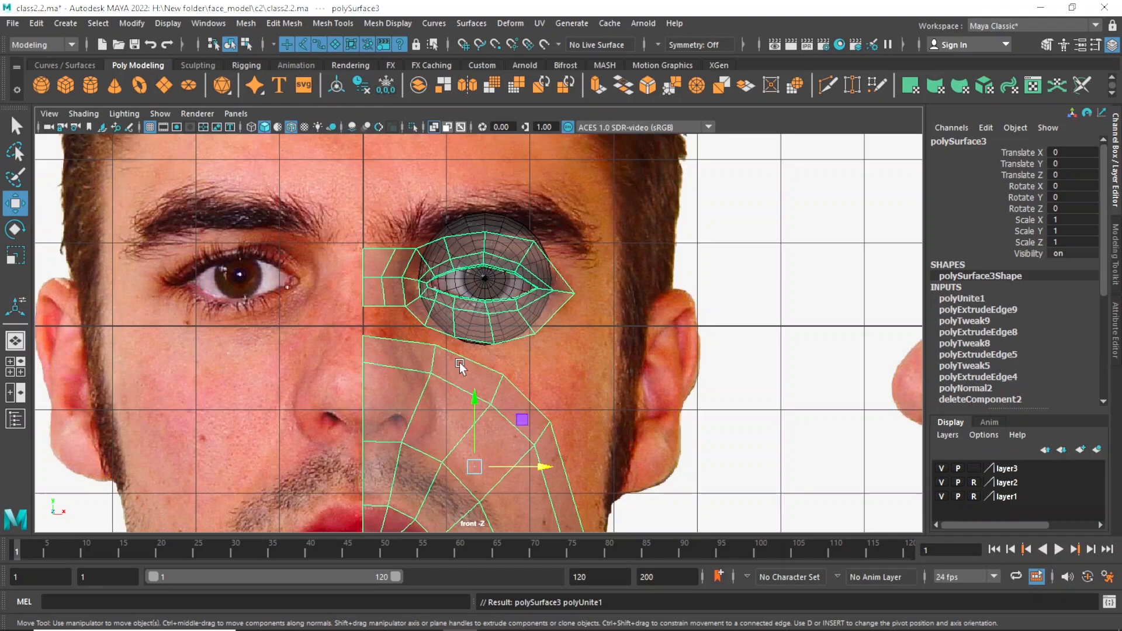
Merge the eye mesh's lower vertex beside the nose bridge with the mouth mesh's upper vertex beside the nose.
{"action": "scroll", "coordinate": [459, 363], "scroll_direction": "down", "scroll_amount": 4}
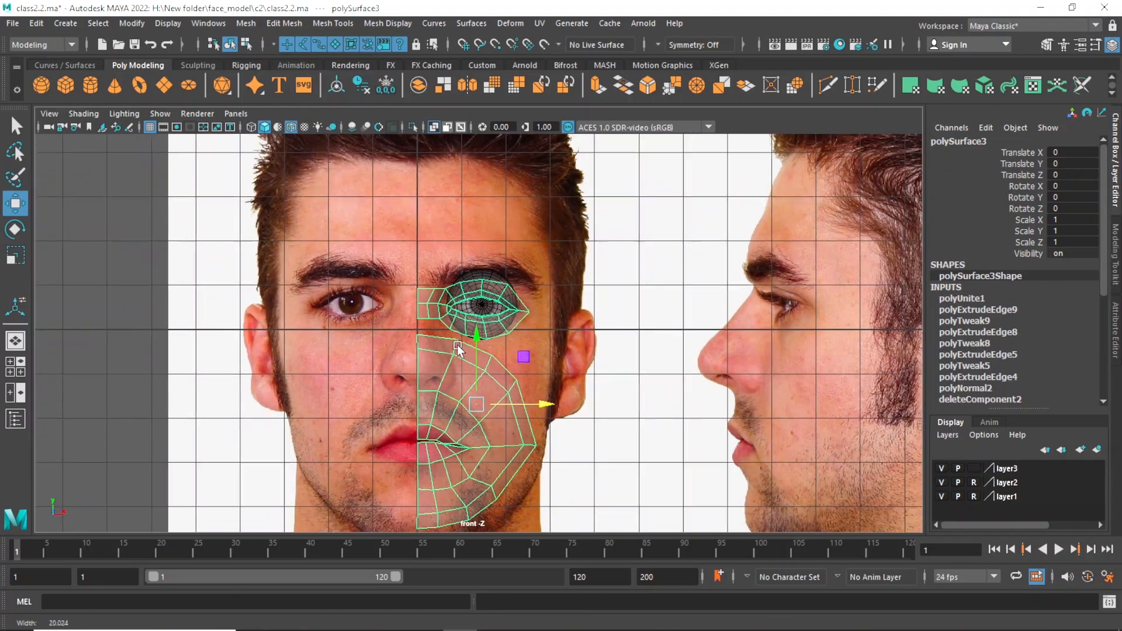
{"action": "scroll", "coordinate": [418, 349], "scroll_direction": "up", "scroll_amount": 4}
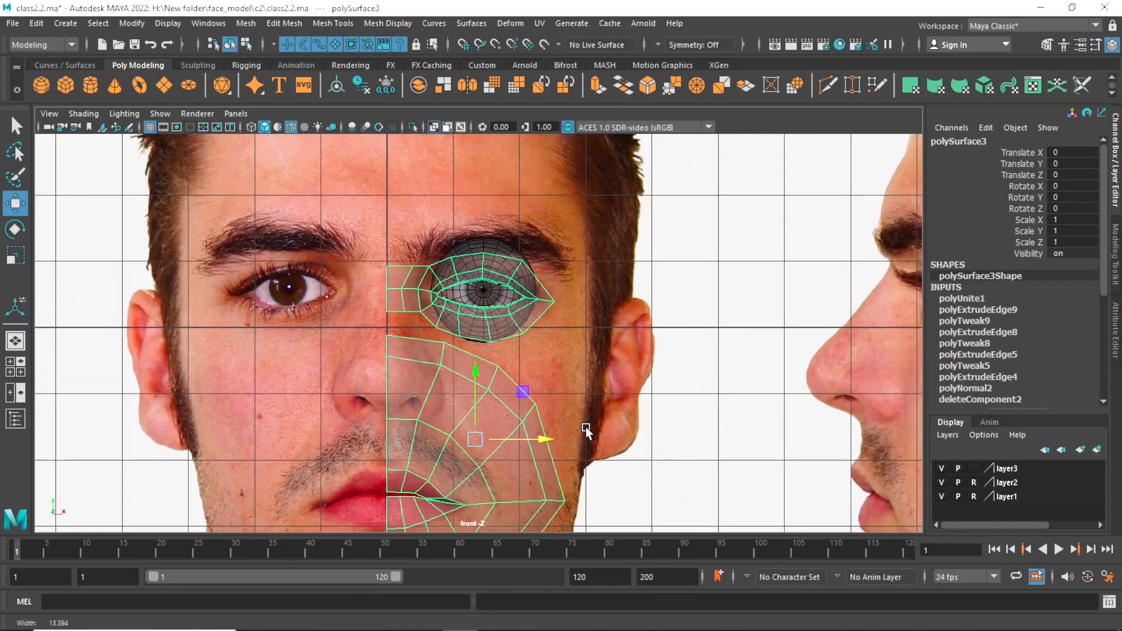
{"action": "scroll", "coordinate": [439, 357], "scroll_direction": "up", "scroll_amount": 1}
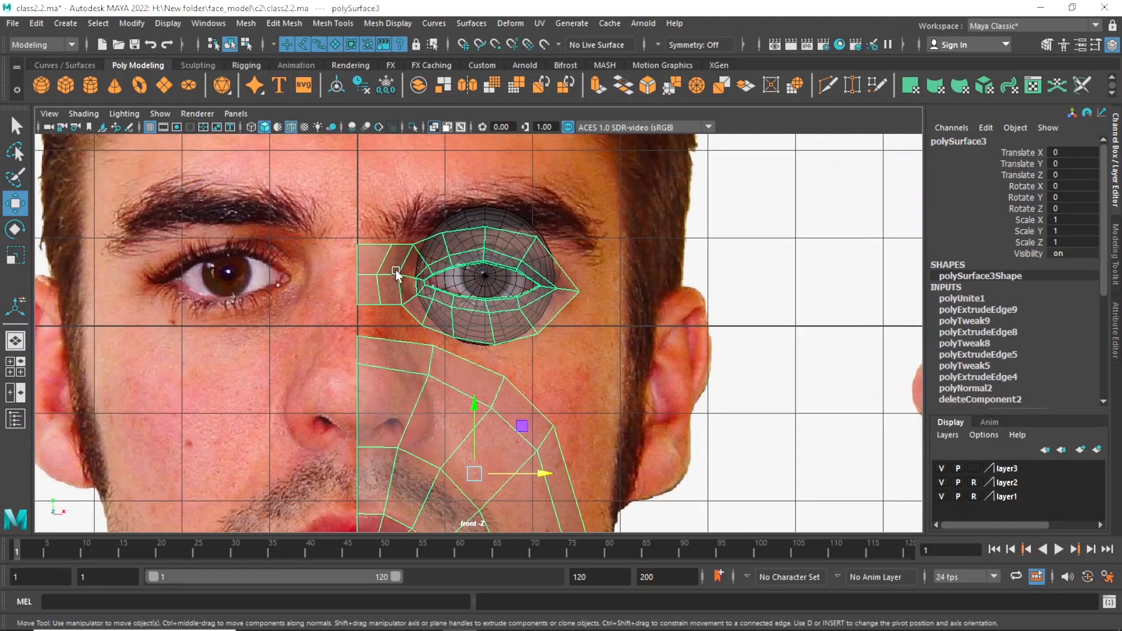
{"action": "right_click_drag", "start_coordinate": [416, 307], "coordinate": [371, 230]}
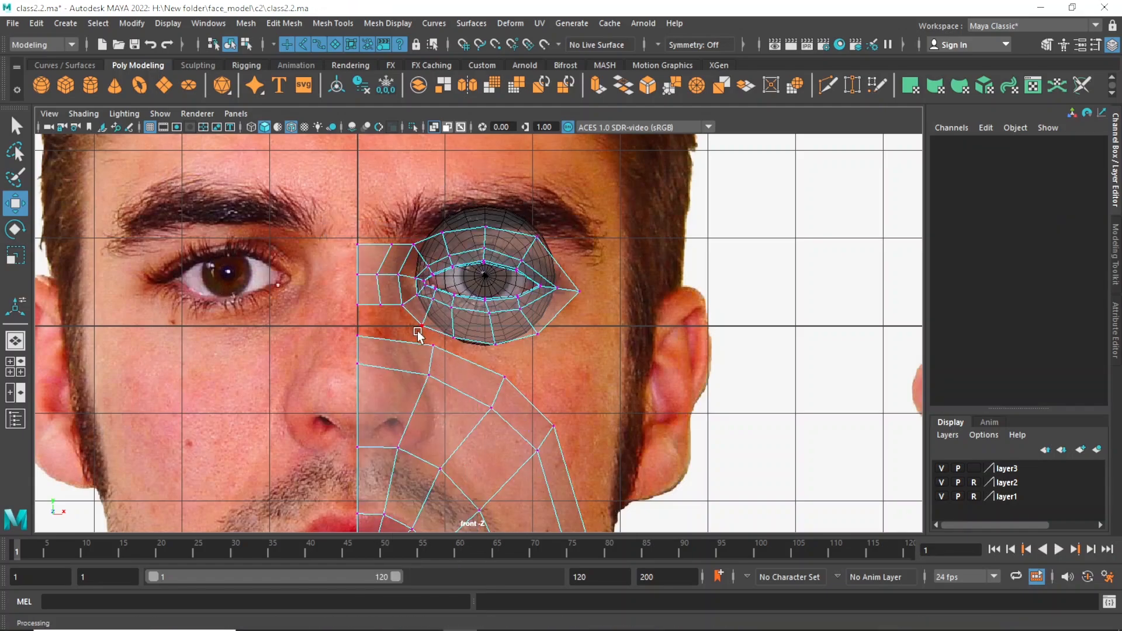
{"action": "left_click_drag", "start_coordinate": [436, 352], "coordinate": [438, 357]}
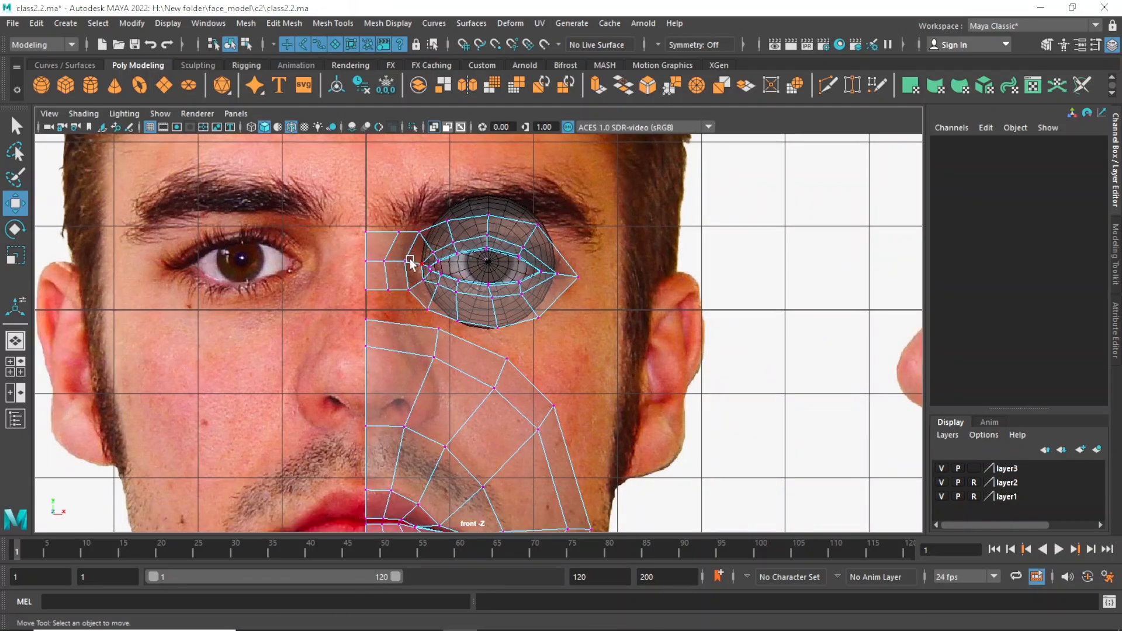
{"action": "scroll", "coordinate": [461, 391], "scroll_direction": "up", "scroll_amount": 3}
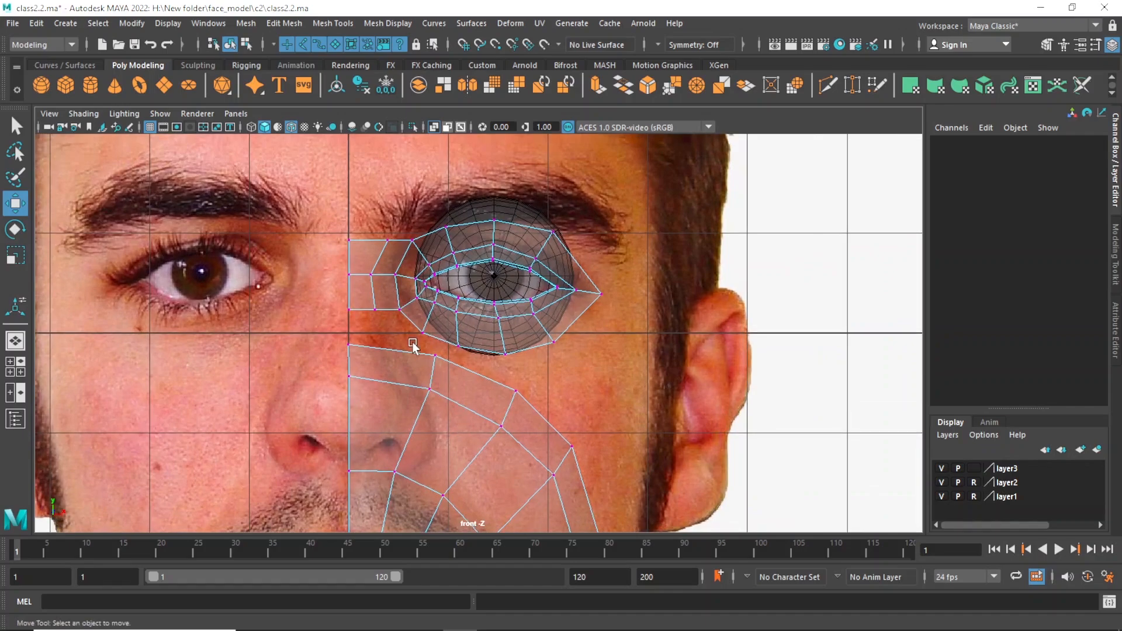
{"action": "left_click", "coordinate": [436, 356]}
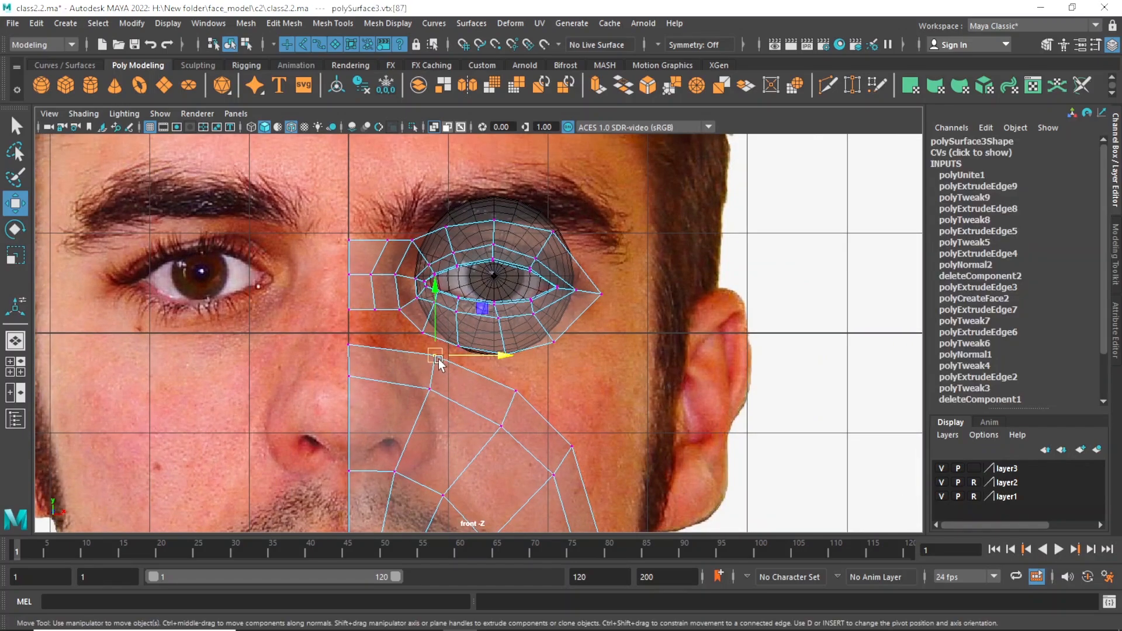
{"action": "left_click", "coordinate": [399, 309]}
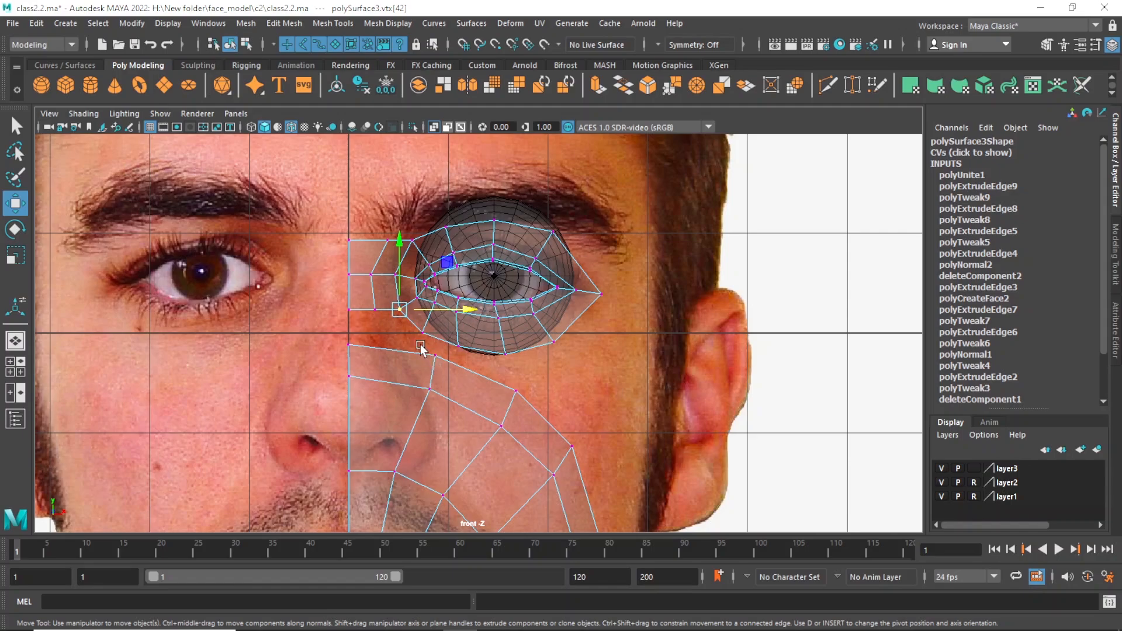
{"action": "left_click", "coordinate": [436, 355], "text": "shift"}
{"action": "right_click_drag", "start_coordinate": [427, 361], "coordinate": [523, 299], "text": "shift"}
Move the merged vertex inward to the side of the nose and slightly up in the front view.
{"action": "key", "text": "w"}
{"action": "left_click_drag", "start_coordinate": [473, 333], "coordinate": [455, 333]}
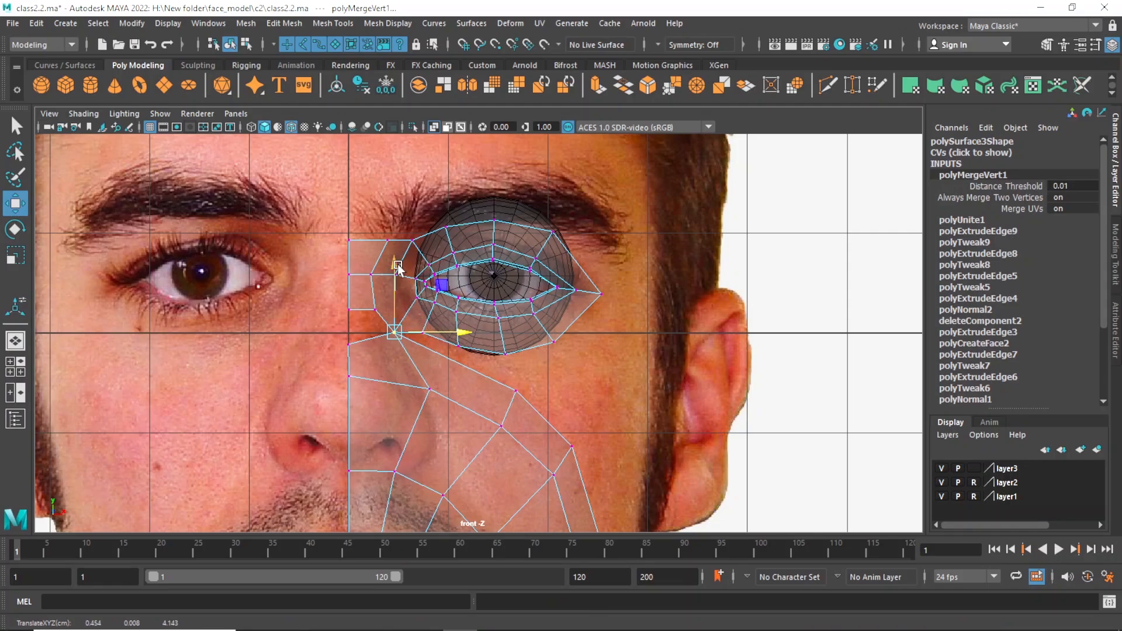
{"action": "left_click_drag", "start_coordinate": [396, 269], "coordinate": [396, 263]}
{"action": "key", "text": "q"}
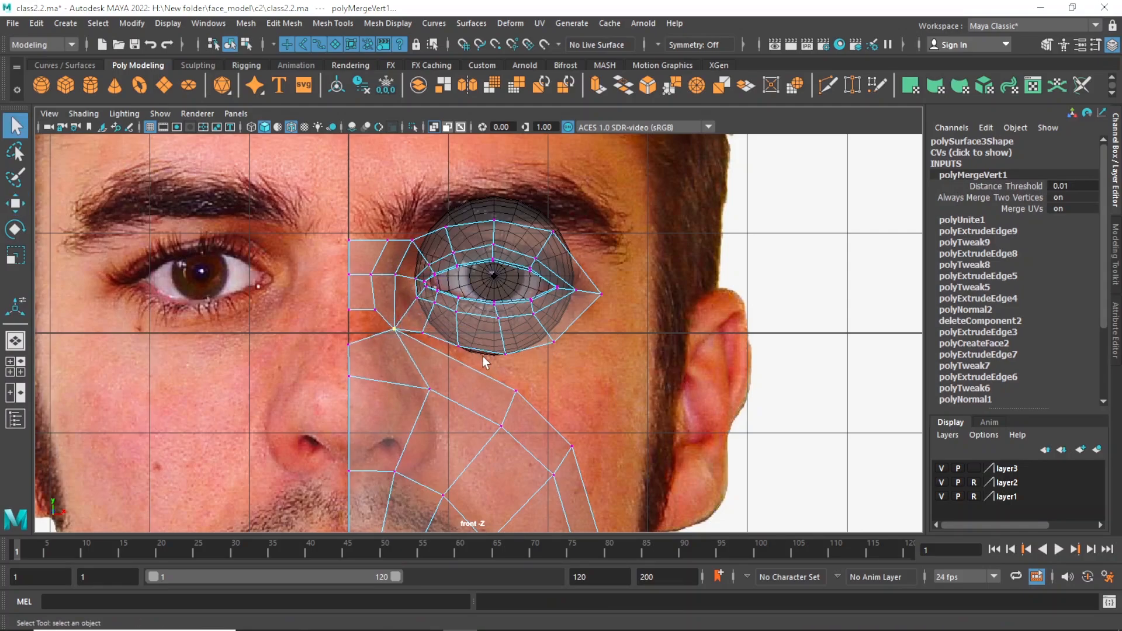
Move the upper vertex beside the nose inward and the nose-base vertex slightly outward to follow the nose in the front view.
{"action": "left_click", "coordinate": [429, 388]}
{"action": "key", "text": "w"}
{"action": "left_click_drag", "start_coordinate": [475, 390], "coordinate": [461, 381]}
{"action": "middle_click_drag", "start_coordinate": [463, 415], "coordinate": [478, 338], "text": "alt"}
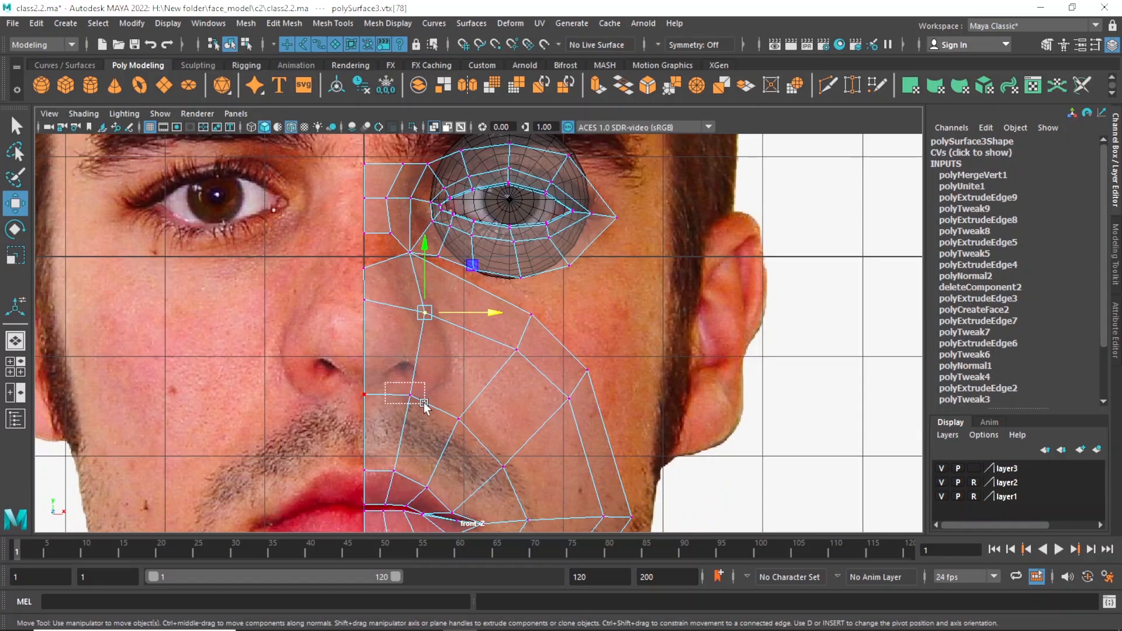
{"action": "left_click", "coordinate": [411, 395]}
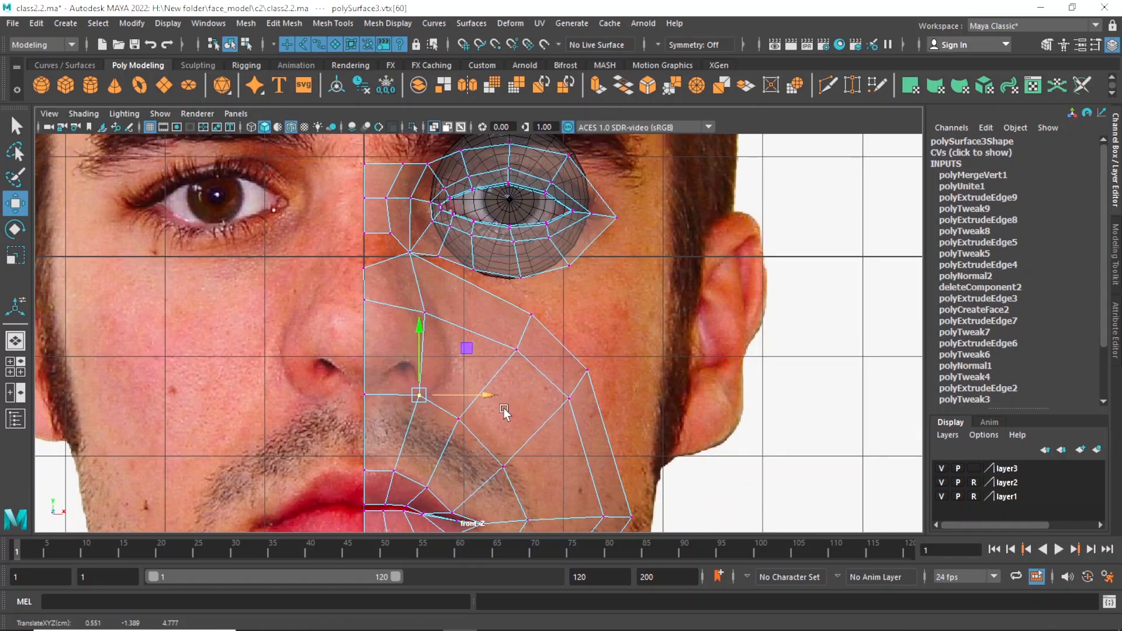
{"action": "scroll", "coordinate": [396, 373], "scroll_direction": "down", "scroll_amount": 4}
{"action": "scroll", "coordinate": [396, 372], "scroll_direction": "up", "scroll_amount": 5}
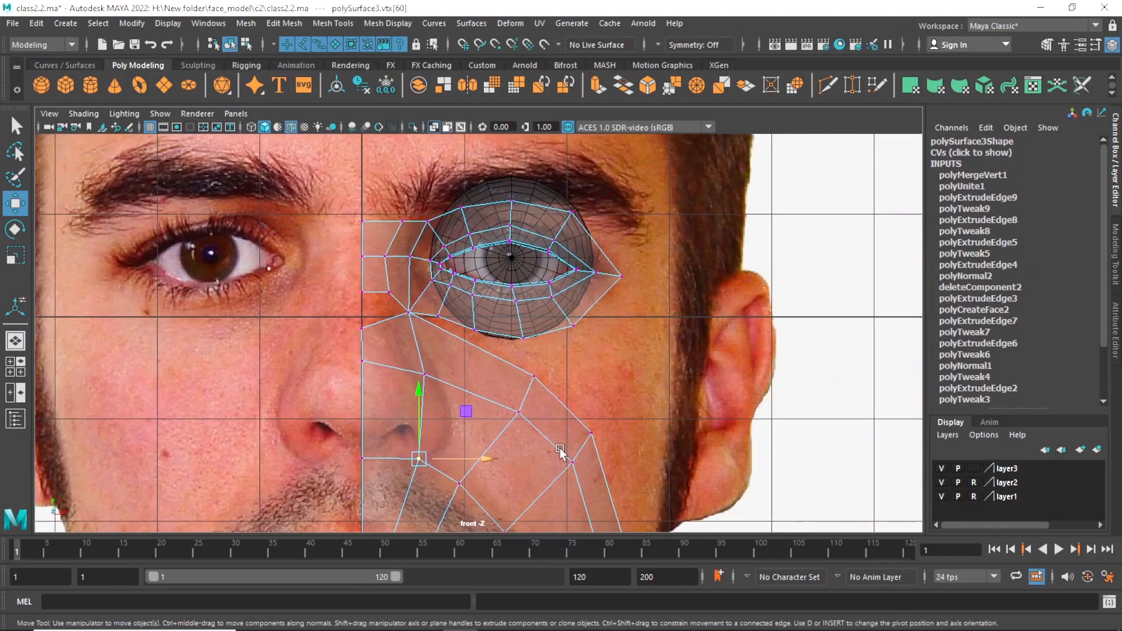
Merge the nose bridge's lowest centre-line vertex with the mouth mesh's top centre-line vertex.
{"action": "left_click_drag", "start_coordinate": [348, 274], "coordinate": [385, 348]}
{"action": "right_click_drag", "start_coordinate": [369, 329], "coordinate": [454, 260], "text": "shift"}
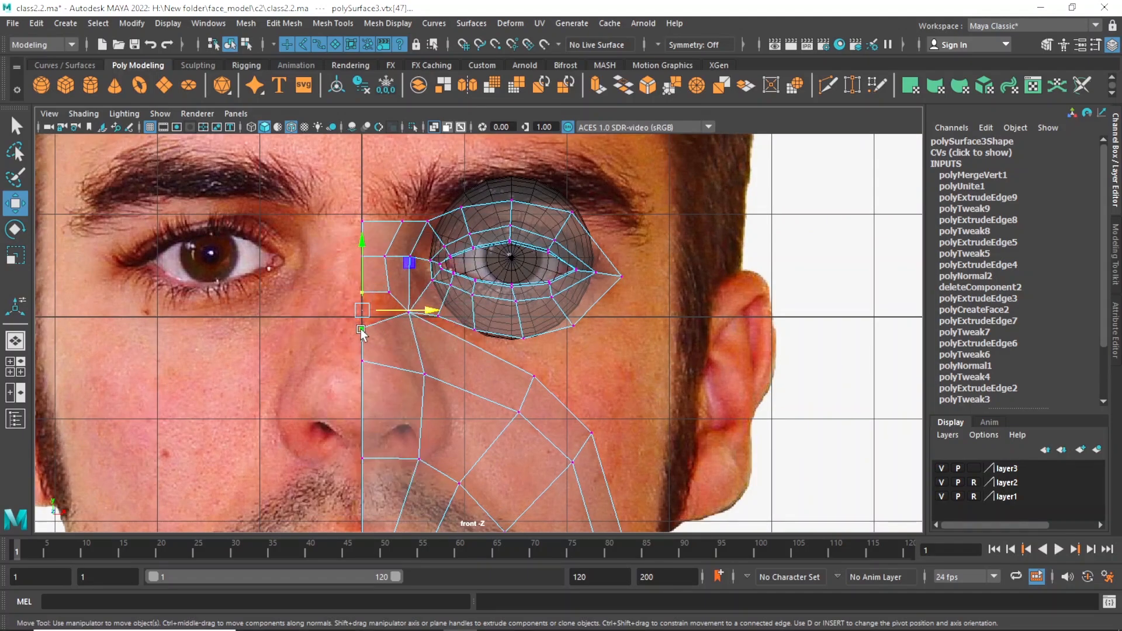
{"action": "right_click_drag", "start_coordinate": [361, 320], "coordinate": [439, 260], "text": "shift"}
Move the middle vertex on the nose bridge's lower edge slightly down.
{"action": "left_click", "coordinate": [388, 292]}
{"action": "key", "text": "w"}
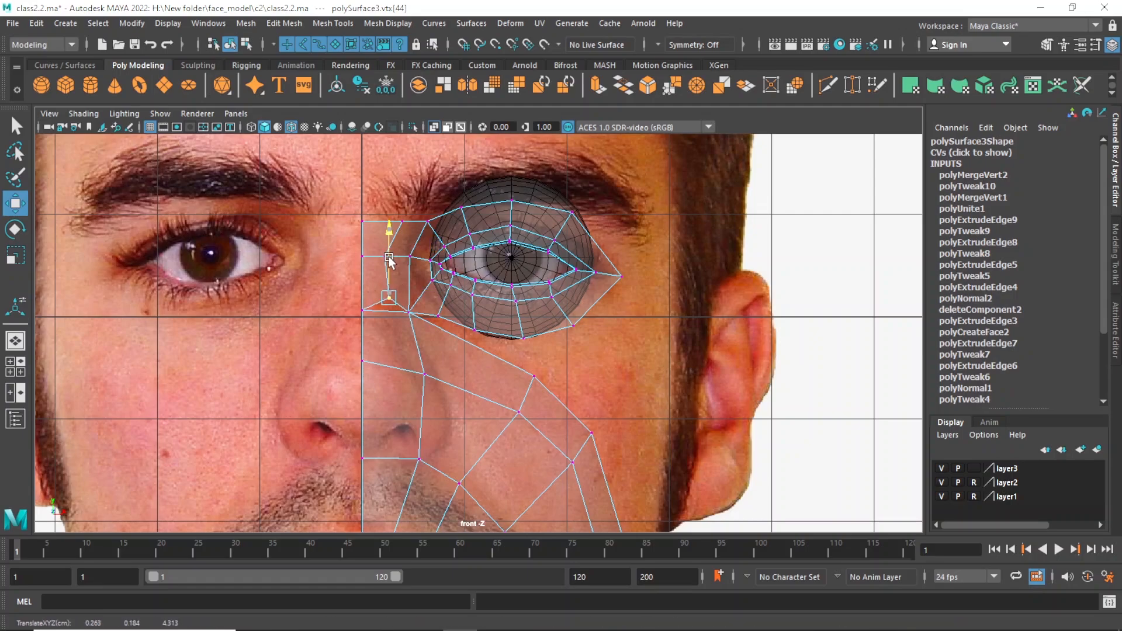
{"action": "left_click_drag", "start_coordinate": [391, 266], "coordinate": [390, 345]}
{"action": "scroll", "coordinate": [520, 386], "scroll_direction": "down", "scroll_amount": 4}
{"action": "scroll", "coordinate": [533, 418], "scroll_direction": "up", "scroll_amount": 3}
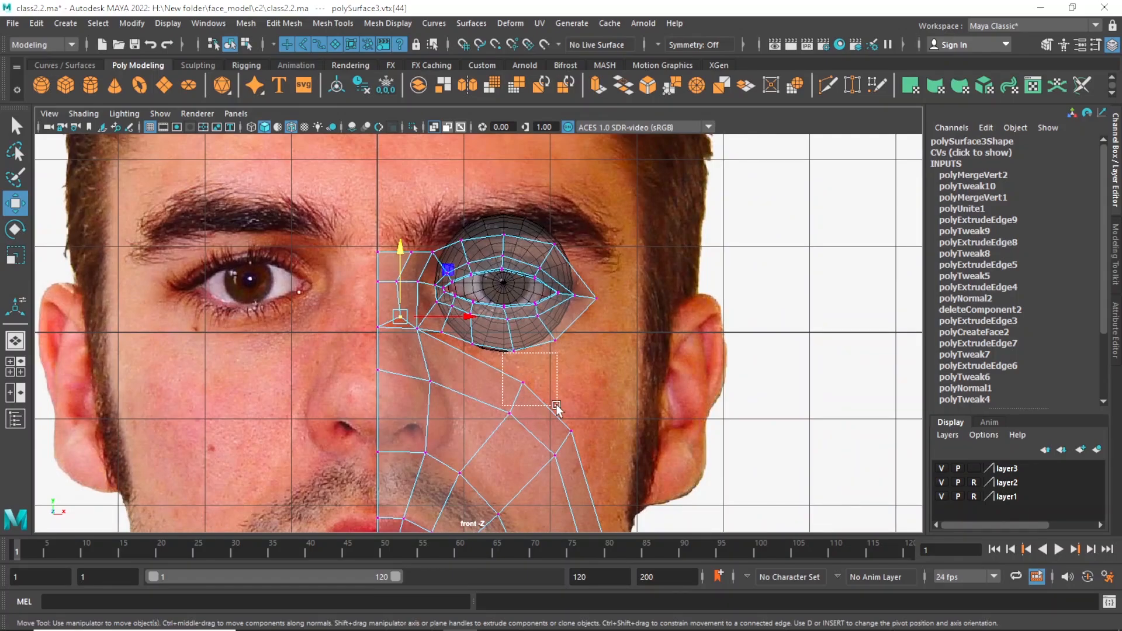
Move the upper cheek vertex and the vertex below it inward and up, toward the inner part of the lower eye edge.
{"action": "left_click_drag", "start_coordinate": [556, 405], "coordinate": [520, 423]}
{"action": "left_click_drag", "start_coordinate": [507, 414], "coordinate": [482, 411]}
{"action": "key", "text": "q"}
{"action": "key", "text": "w"}
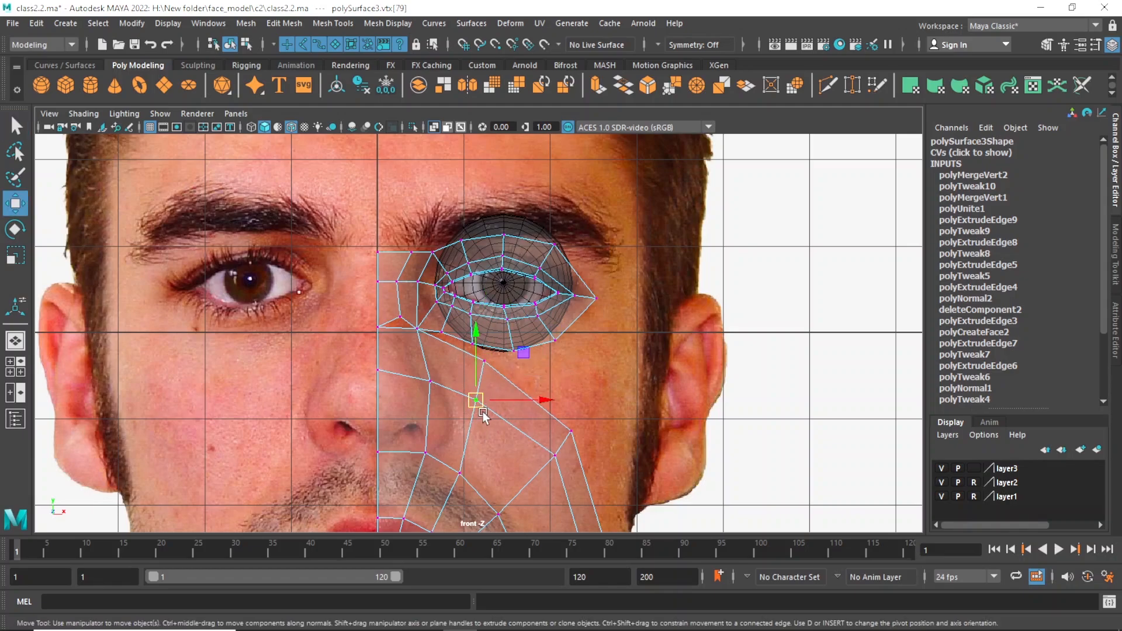
{"action": "key", "text": "q"}
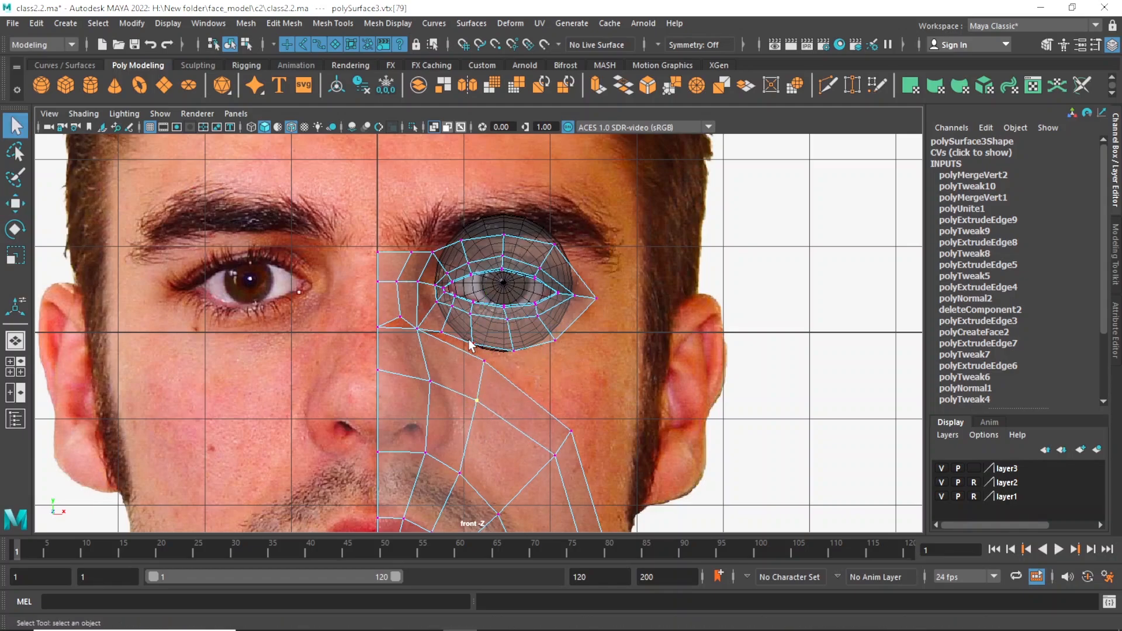
Merge the upper cheek vertex with the eye mesh's outer lower-edge vertex directly above it.
{"action": "right_click_drag", "start_coordinate": [485, 367], "coordinate": [562, 297], "text": "shift"}
{"action": "key", "text": "w"}
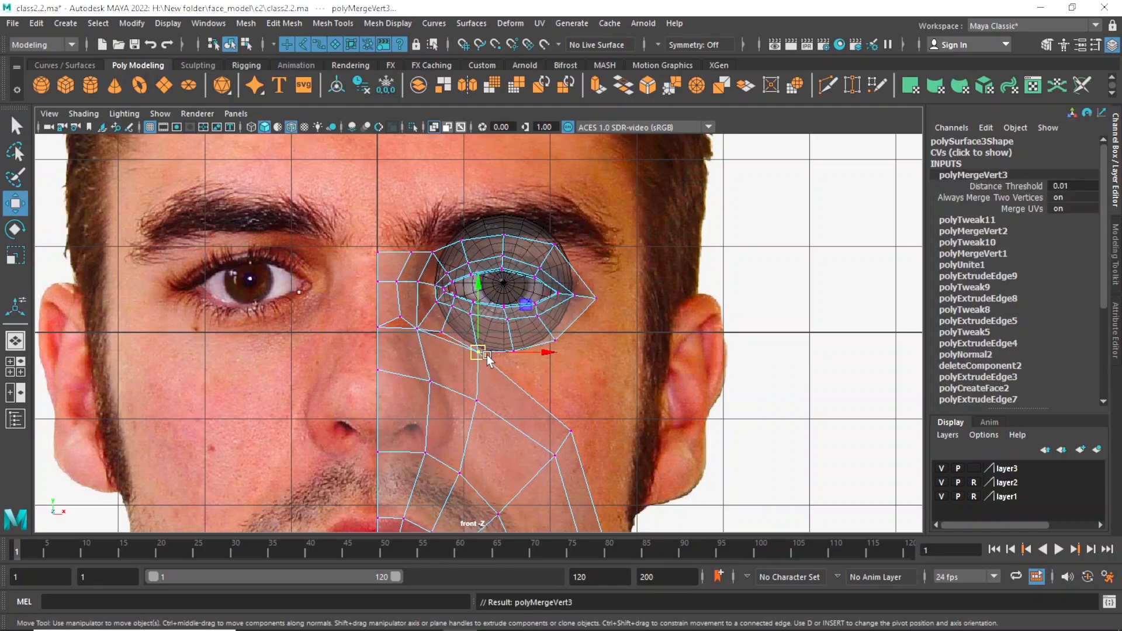
{"action": "scroll", "coordinate": [479, 353], "scroll_direction": "down", "scroll_amount": 5}
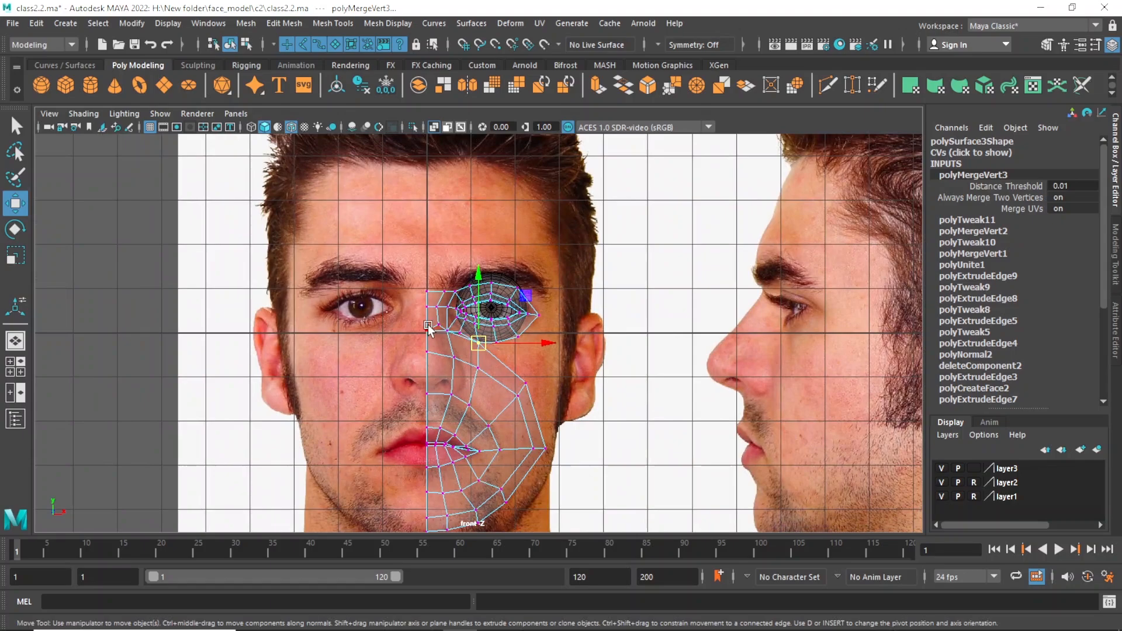
{"action": "scroll", "coordinate": [480, 406], "scroll_direction": "up", "scroll_amount": 5}
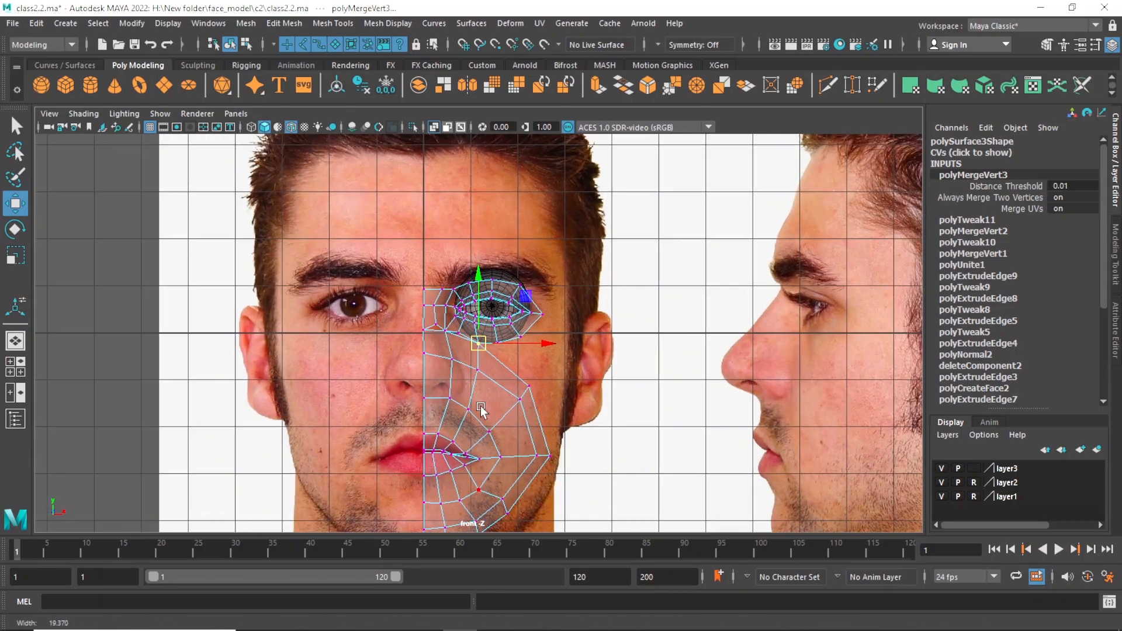
Merge the outer cheek vertex with the next vertex along the eye mesh's lower edge.
{"action": "middle_click_drag", "start_coordinate": [552, 392], "coordinate": [545, 371], "text": "alt"}
{"action": "key", "text": "q"}
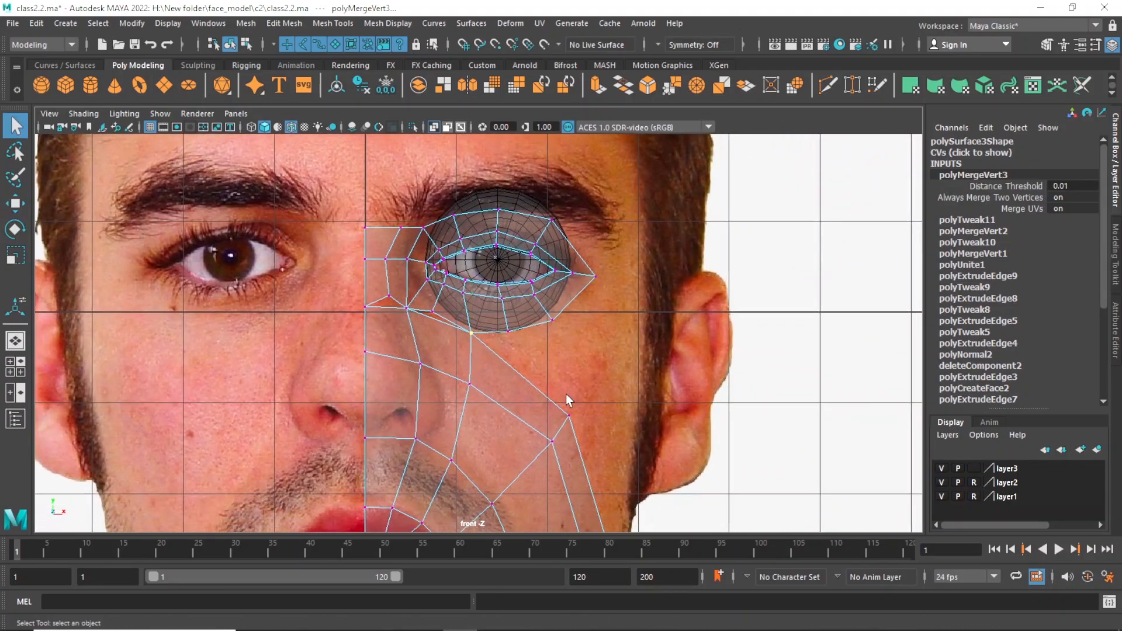
{"action": "left_click", "coordinate": [569, 416]}
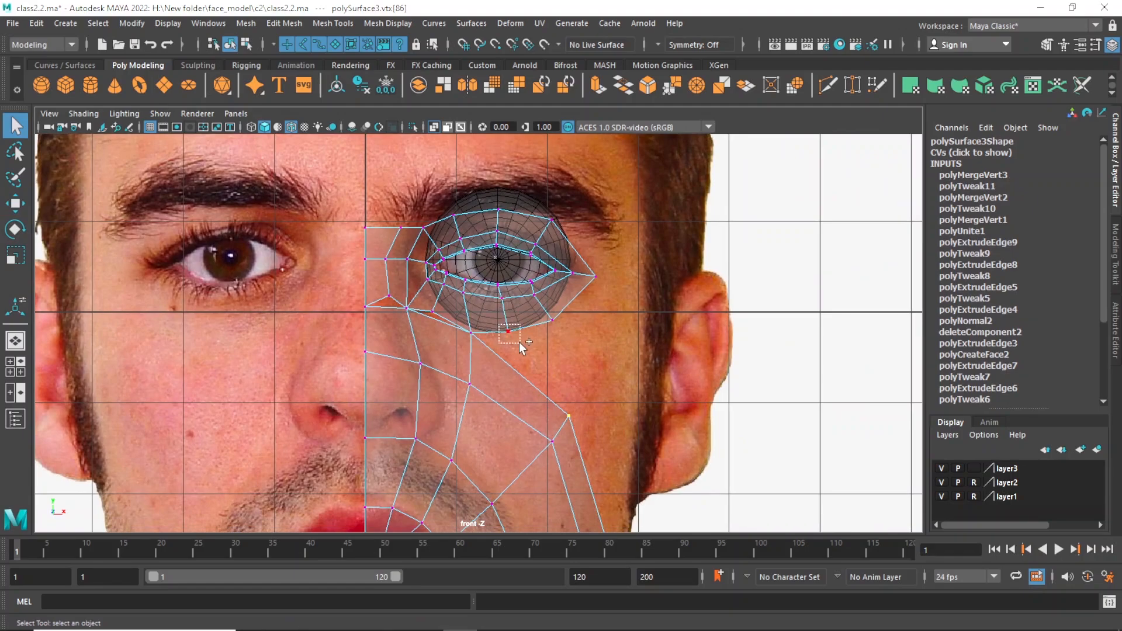
{"action": "left_click_drag", "start_coordinate": [518, 342], "coordinate": [519, 342], "text": "shift"}
{"action": "right_click_drag", "start_coordinate": [519, 342], "coordinate": [606, 268], "text": "shift"}
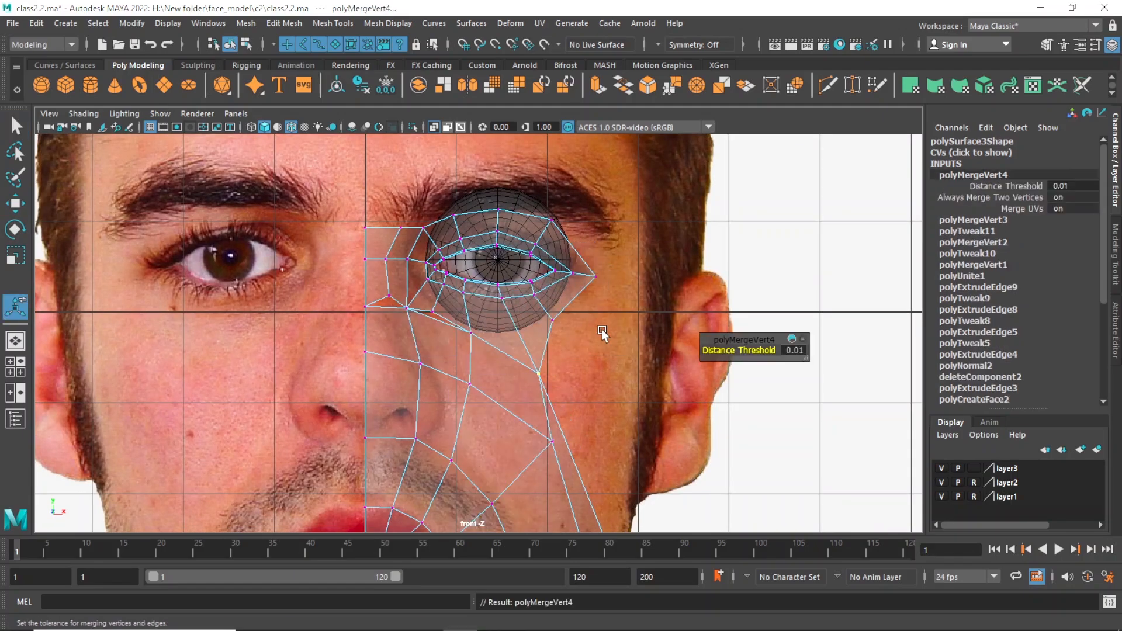
{"action": "scroll", "coordinate": [609, 384], "scroll_direction": "down", "scroll_amount": 5}
Move the merged vertex up and inward beneath the eye, and shift the cheek vertex below it inward.
{"action": "key", "text": "w"}
{"action": "mouse_move", "coordinate": [516, 355]}
{"action": "left_mouse_down"}
{"action": "mouse_move", "coordinate": [527, 339]}
{"action": "mouse_move", "coordinate": [518, 341]}
{"action": "left_mouse_up"}
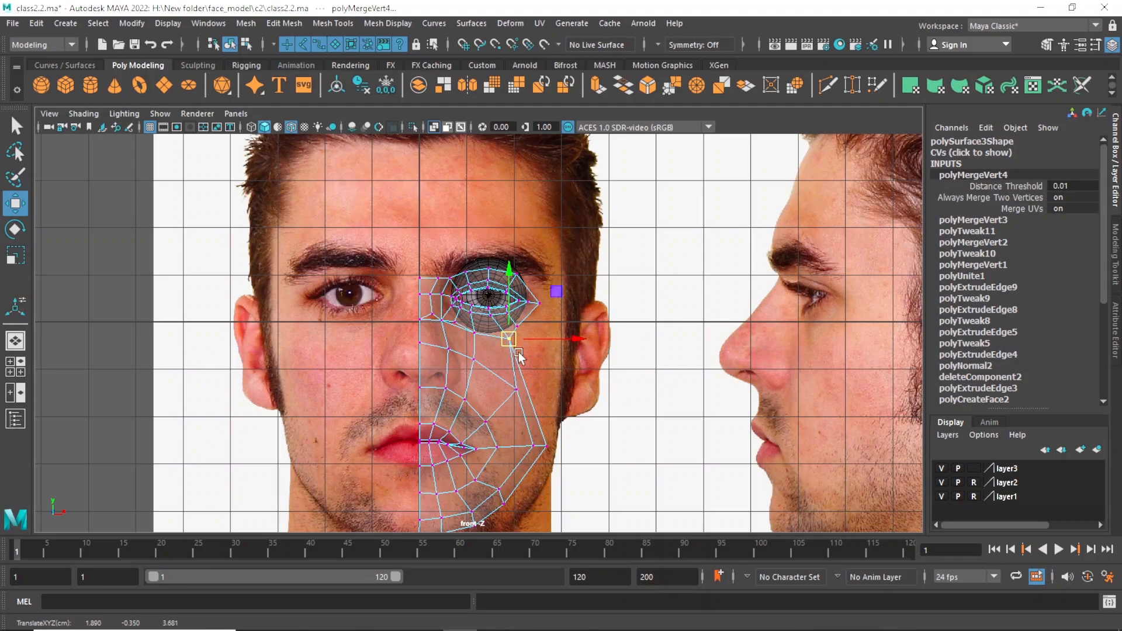
{"action": "key", "text": "q"}
{"action": "left_click", "coordinate": [506, 385]}
{"action": "key", "text": "w"}
{"action": "left_click_drag", "start_coordinate": [506, 385], "coordinate": [498, 377]}
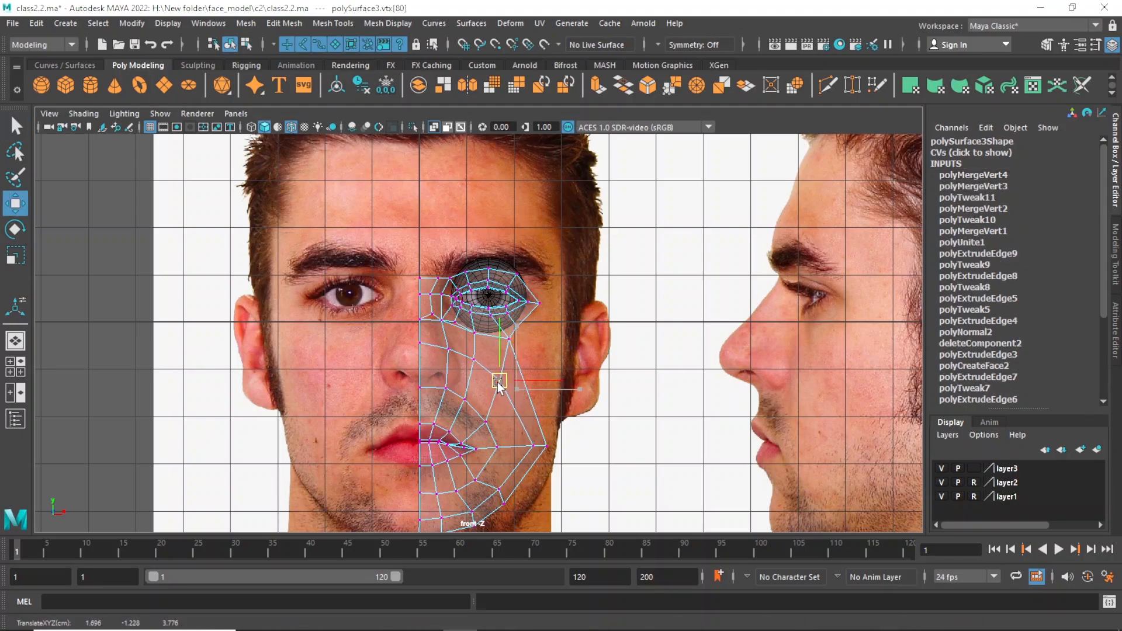
Undo the stray move and shift the merged vertex beneath the eye slightly inward.
{"action": "key", "text": "q"}
{"action": "key", "text": "w"}
{"action": "left_click_drag", "start_coordinate": [501, 328], "coordinate": [536, 339]}
{"action": "key", "text": "ctrl+z"}
{"action": "key", "text": "q"}
{"action": "left_click", "coordinate": [509, 339]}
{"action": "key", "text": "w"}
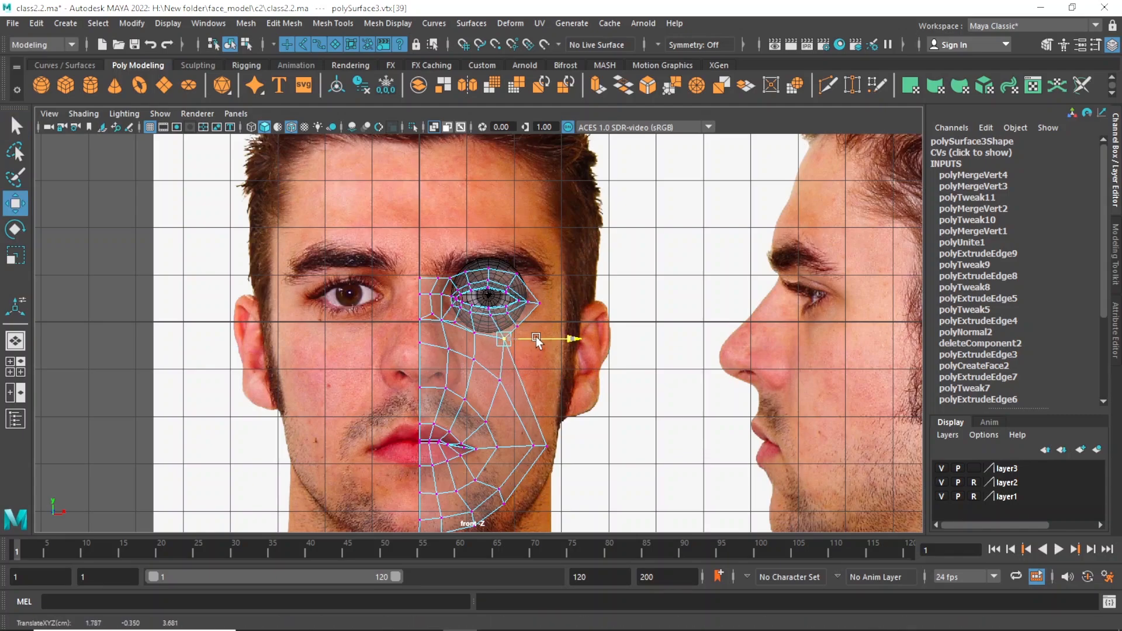
Move the eye mesh's lower outer vertex outward, away from the eyeball.
{"action": "key", "text": "q"}
{"action": "left_click", "coordinate": [527, 328]}
{"action": "key", "text": "w"}
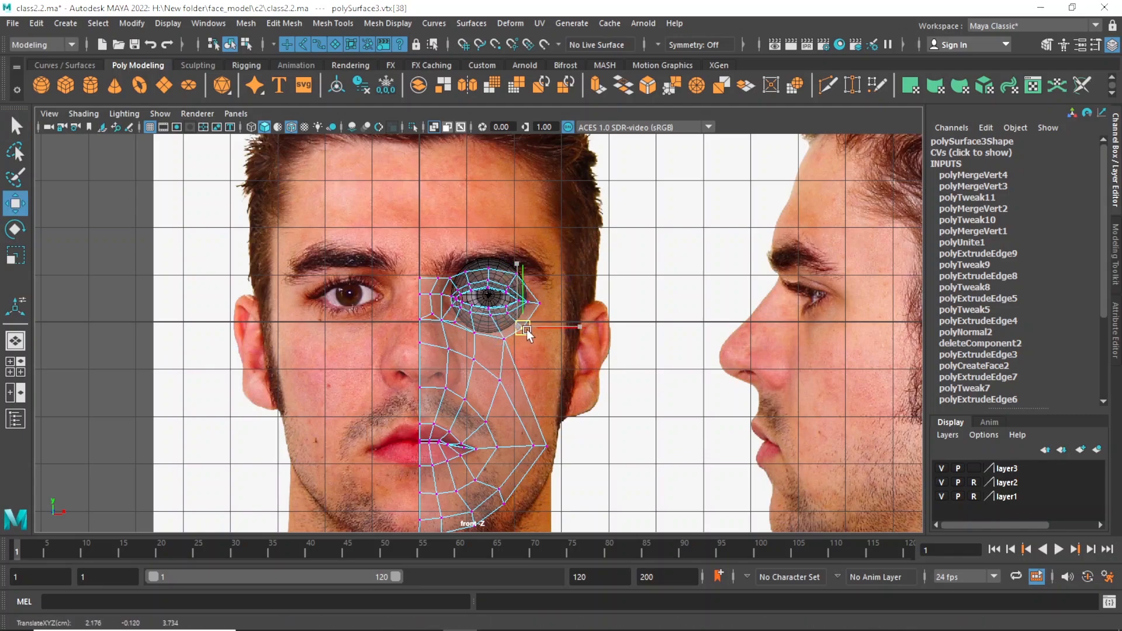
{"action": "left_click_drag", "start_coordinate": [528, 328], "coordinate": [537, 328]}
{"action": "scroll", "coordinate": [488, 329], "scroll_direction": "up", "scroll_amount": 3}
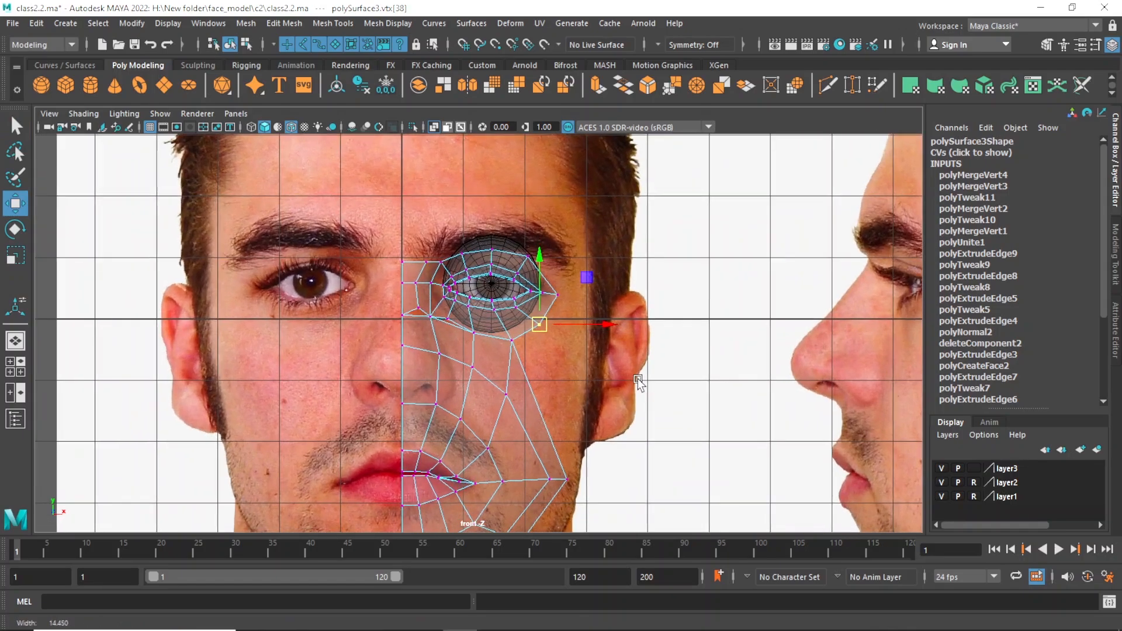
Move the second-outermost cheek vertex level with the mouth corner inward to even out the edge spacing.
{"action": "right_click_drag", "start_coordinate": [577, 341], "coordinate": [525, 352], "text": "alt"}
{"action": "middle_click_drag", "start_coordinate": [538, 396], "coordinate": [533, 364], "text": "alt"}
{"action": "left_click_drag", "start_coordinate": [524, 414], "coordinate": [527, 416]}
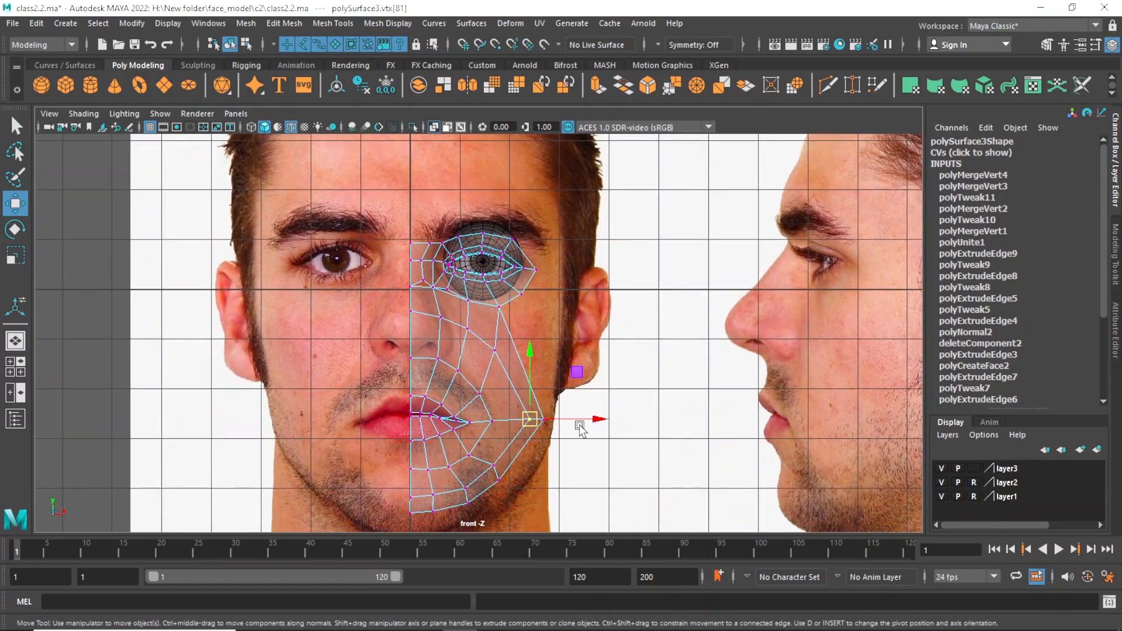
{"action": "key", "text": "q"}
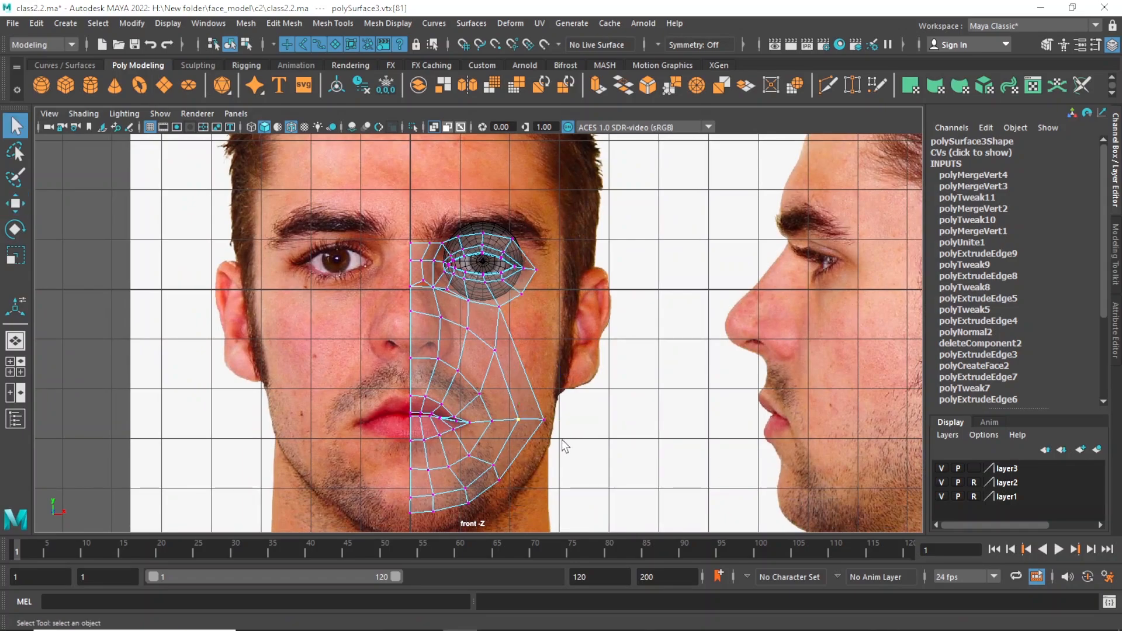
{"action": "scroll", "coordinate": [450, 356], "scroll_direction": "up", "scroll_amount": 2}
{"action": "middle_click_drag", "start_coordinate": [451, 355], "coordinate": [459, 377], "text": "alt"}
{"action": "right_click_drag", "start_coordinate": [459, 377], "coordinate": [496, 397], "text": "alt"}
{"action": "middle_click_drag", "start_coordinate": [463, 374], "coordinate": [472, 394], "text": "alt"}
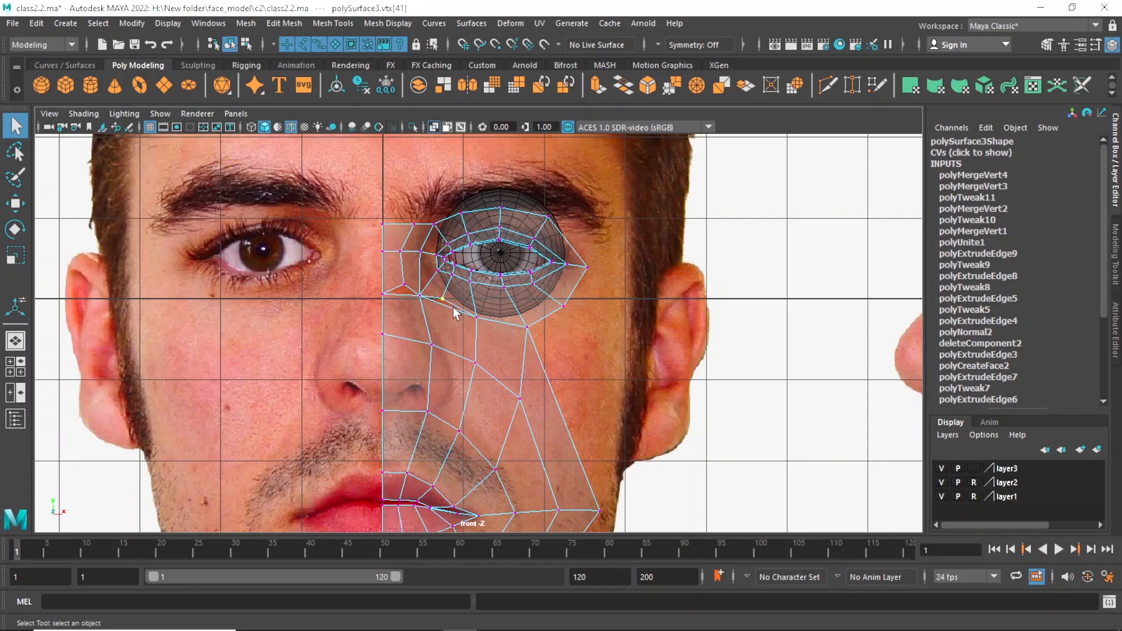
{"action": "scroll", "coordinate": [474, 333], "scroll_direction": "down", "scroll_amount": 2}
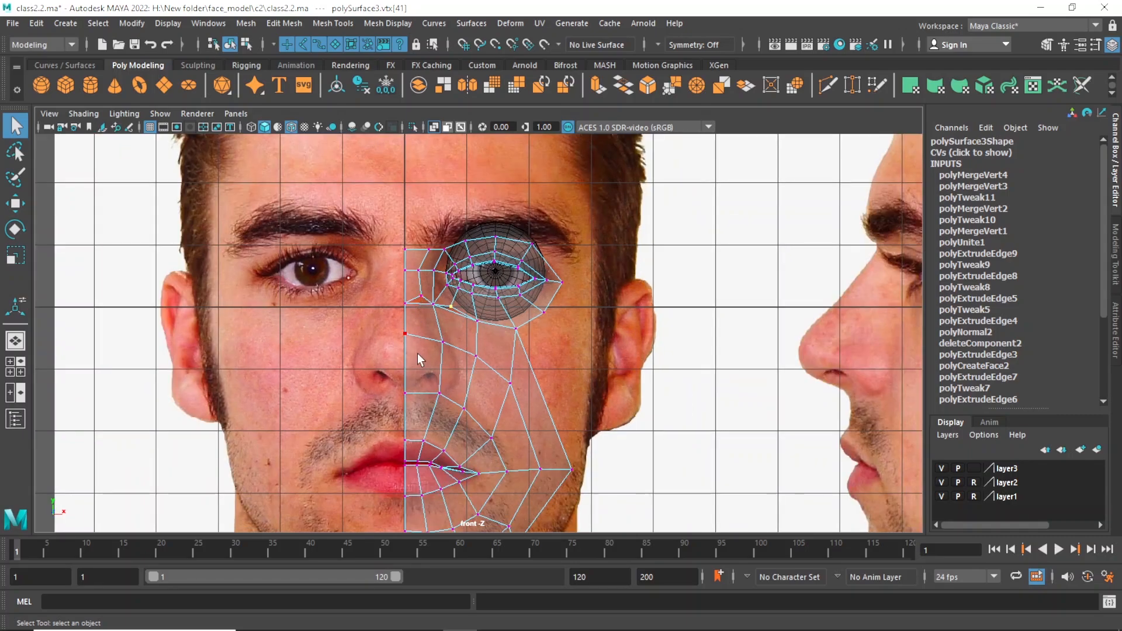
{"action": "left_click", "coordinate": [432, 341]}
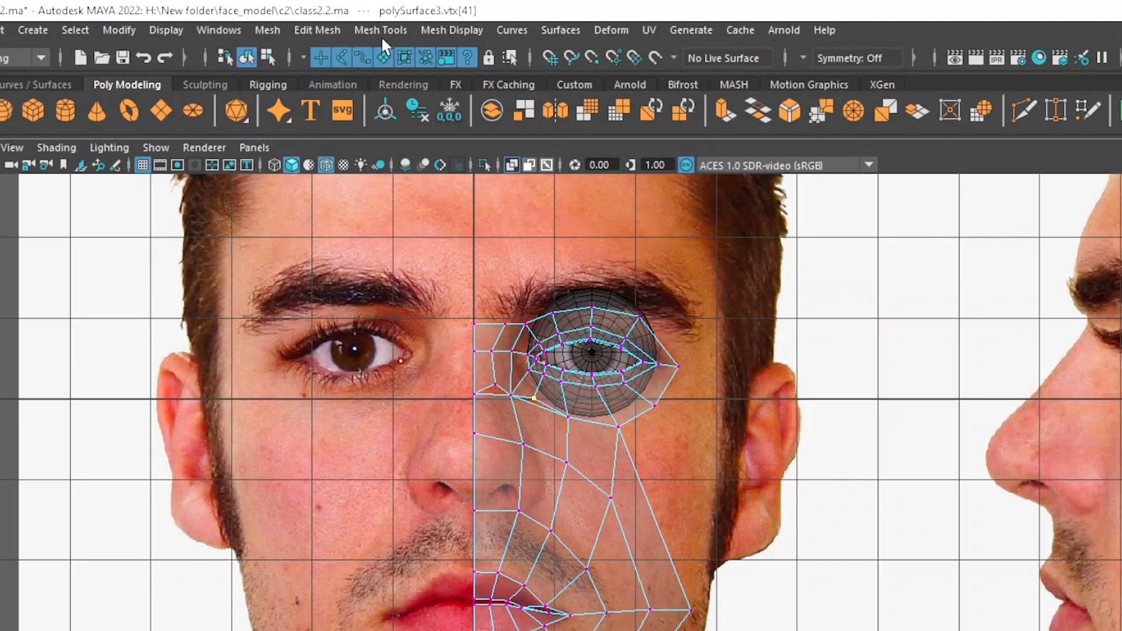
Insert an edge loop between the centre line and the side of the nose, running from the nose bridge down to the upper lip.
{"action": "left_click", "coordinate": [333, 24]}
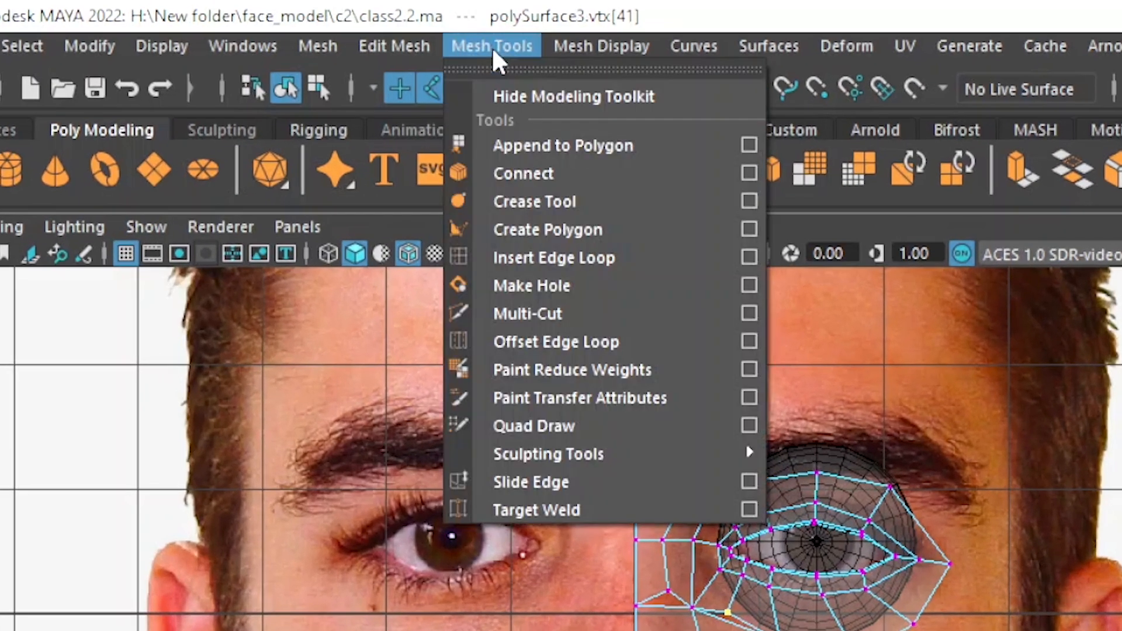
{"action": "left_click", "coordinate": [541, 257]}
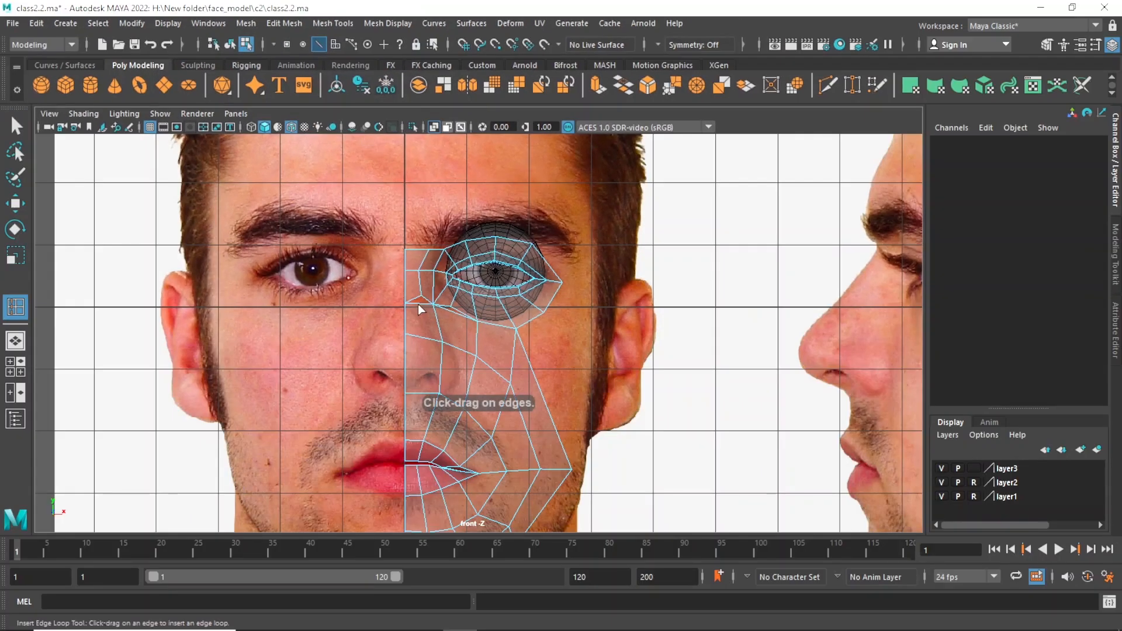
{"action": "left_click_drag", "start_coordinate": [418, 304], "coordinate": [418, 304]}
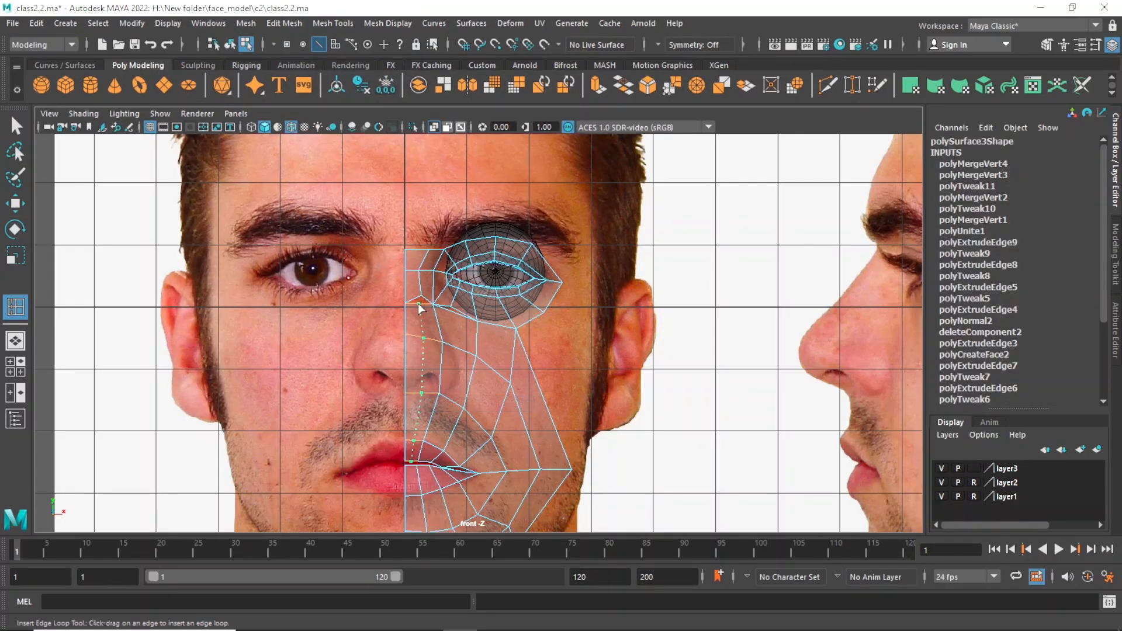
{"action": "scroll", "coordinate": [379, 303], "scroll_direction": "up", "scroll_amount": 3}
Merge the new edge loop's top vertex with the middle vertex on the nose bridge's lower edge.
{"action": "key", "text": "q"}
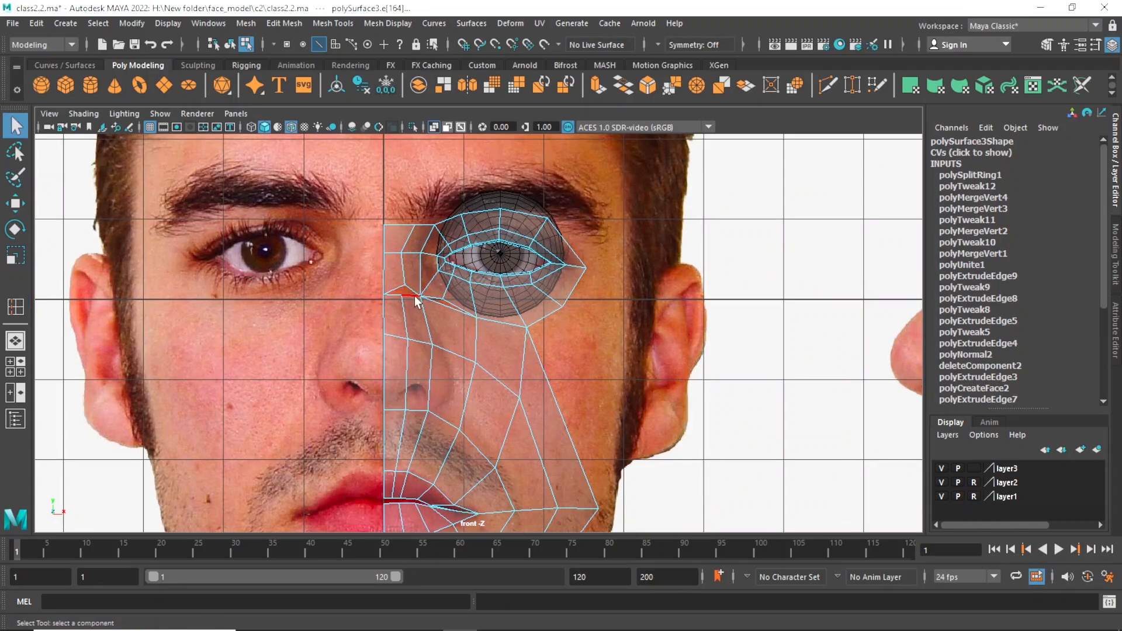
{"action": "key", "text": "w"}
{"action": "right_click_drag", "start_coordinate": [412, 231], "coordinate": [369, 236]}
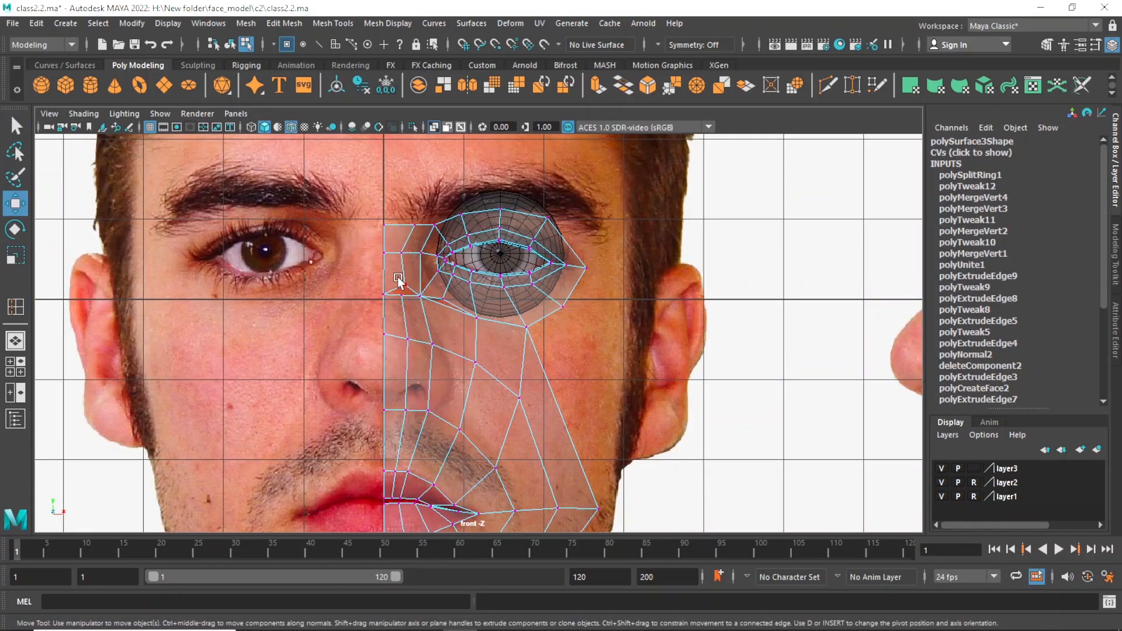
{"action": "left_click", "coordinate": [404, 291]}
{"action": "right_click_drag", "start_coordinate": [409, 303], "coordinate": [488, 230], "text": "shift"}
{"action": "key", "text": "w"}
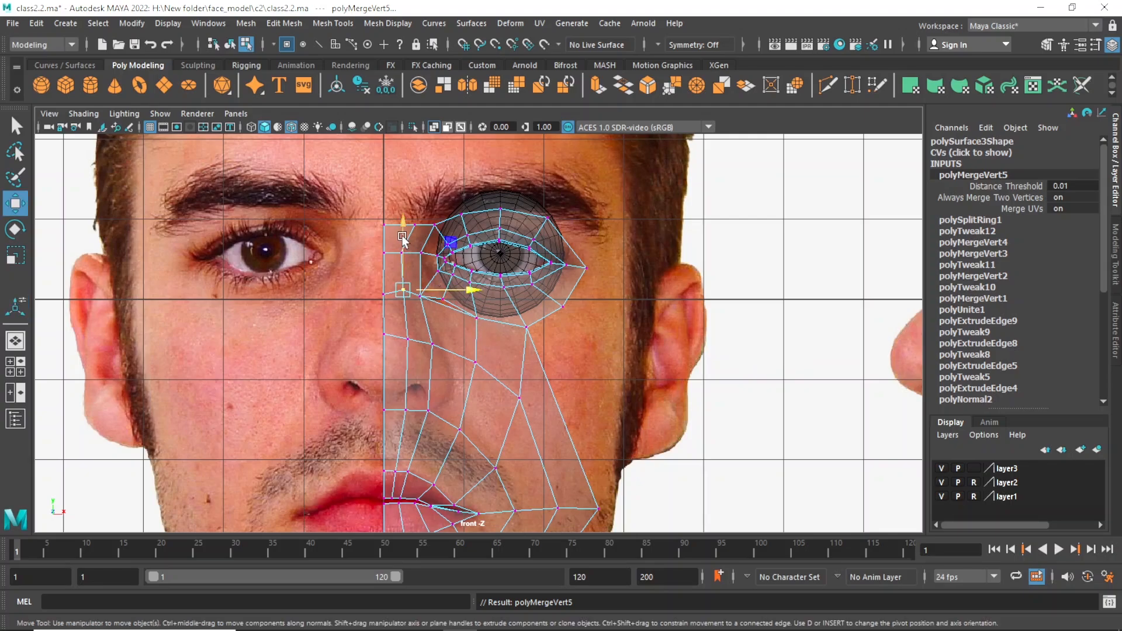
{"action": "scroll", "coordinate": [428, 290], "scroll_direction": "up", "scroll_amount": 1}
Move the two uppermost nose-bridge vertices up to eyebrow level.
{"action": "key", "text": "q"}
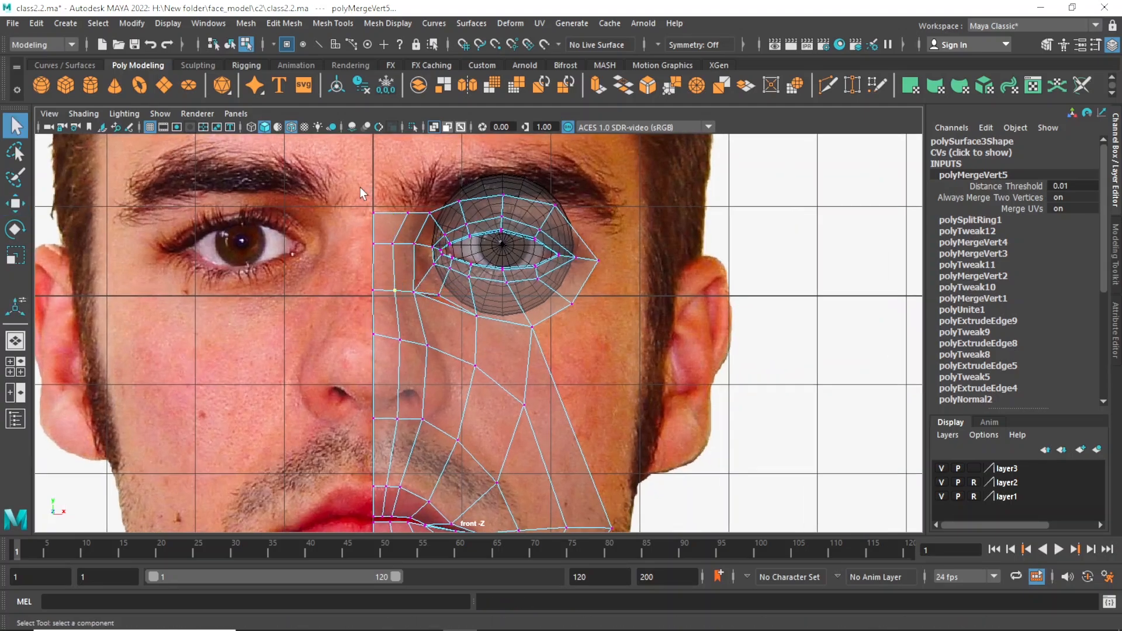
{"action": "left_click_drag", "start_coordinate": [360, 188], "coordinate": [415, 230]}
{"action": "key", "text": "w"}
{"action": "left_click_drag", "start_coordinate": [391, 170], "coordinate": [397, 151]}
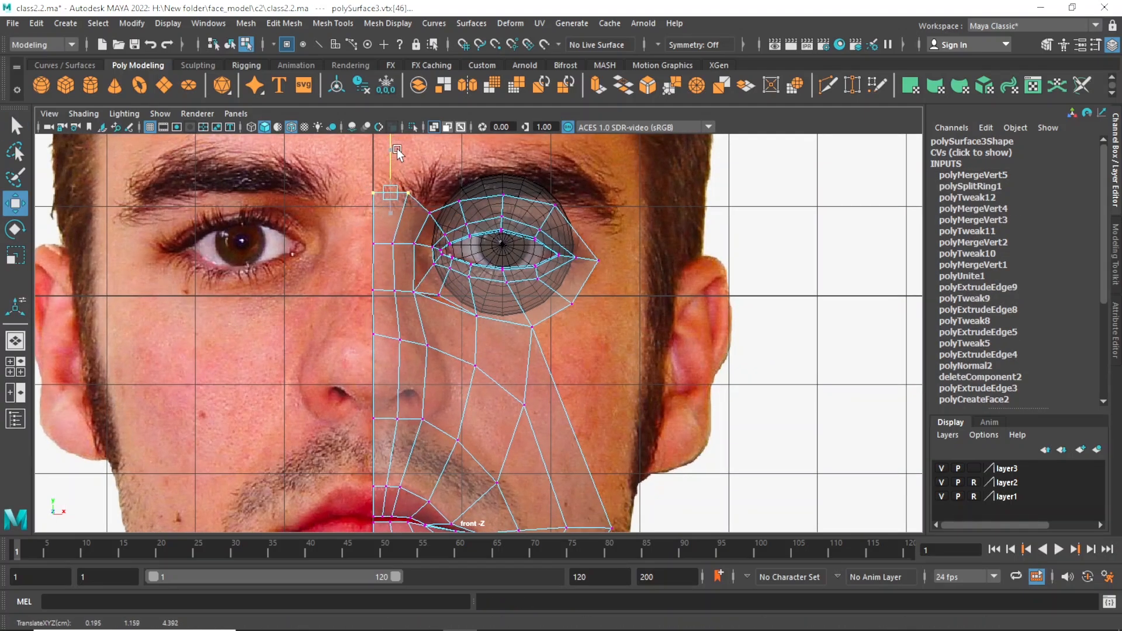
{"action": "key", "text": "q"}
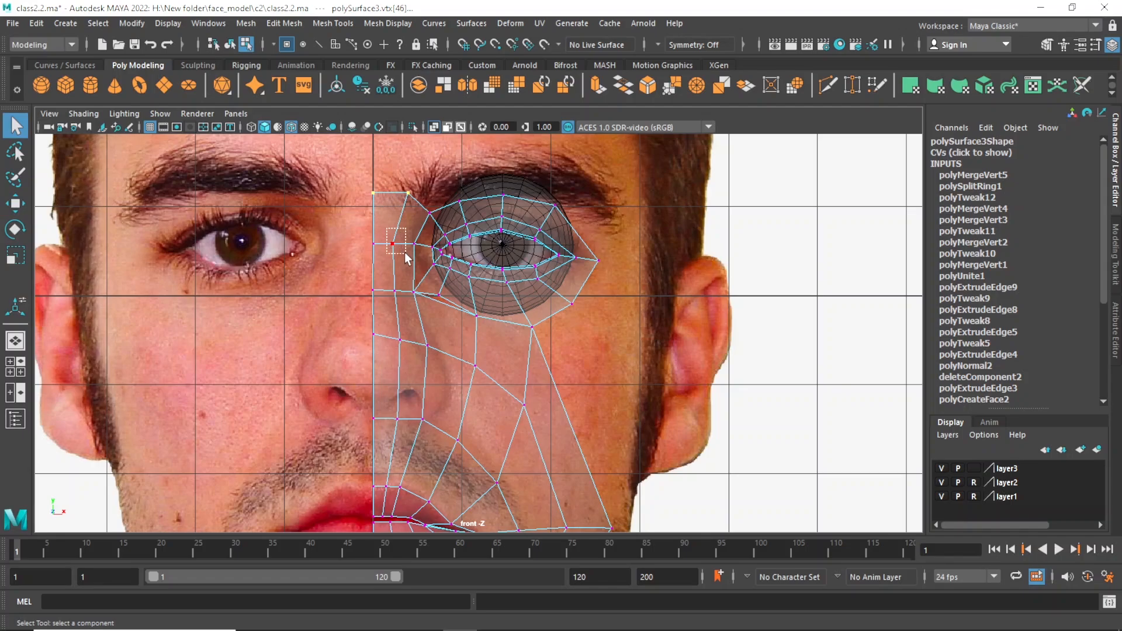
Raise the two inner vertices of the nose bridge's middle row and nudge the outer one inward.
{"action": "left_click_drag", "start_coordinate": [393, 251], "coordinate": [400, 256]}
{"action": "key", "text": "w"}
{"action": "left_click_drag", "start_coordinate": [387, 202], "coordinate": [444, 251]}
{"action": "key", "text": "q"}
{"action": "key", "text": "w"}
{"action": "key", "text": "q"}
{"action": "key", "text": "w"}
{"action": "key", "text": "q"}
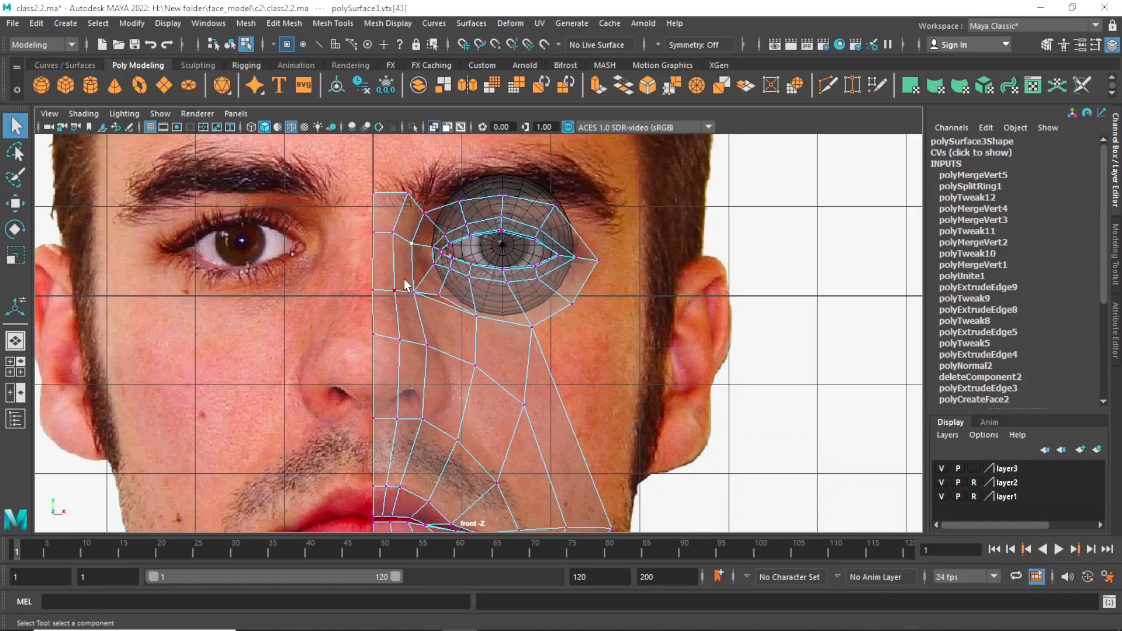
{"action": "key", "text": "w"}
{"action": "key", "text": "q"}
Shift the two outer nose-side vertices outward to the nostril's width and move the upper-lip vertex below them slightly outward.
{"action": "left_click_drag", "start_coordinate": [416, 331], "coordinate": [462, 346]}
{"action": "key", "text": "w"}
{"action": "key", "text": "q"}
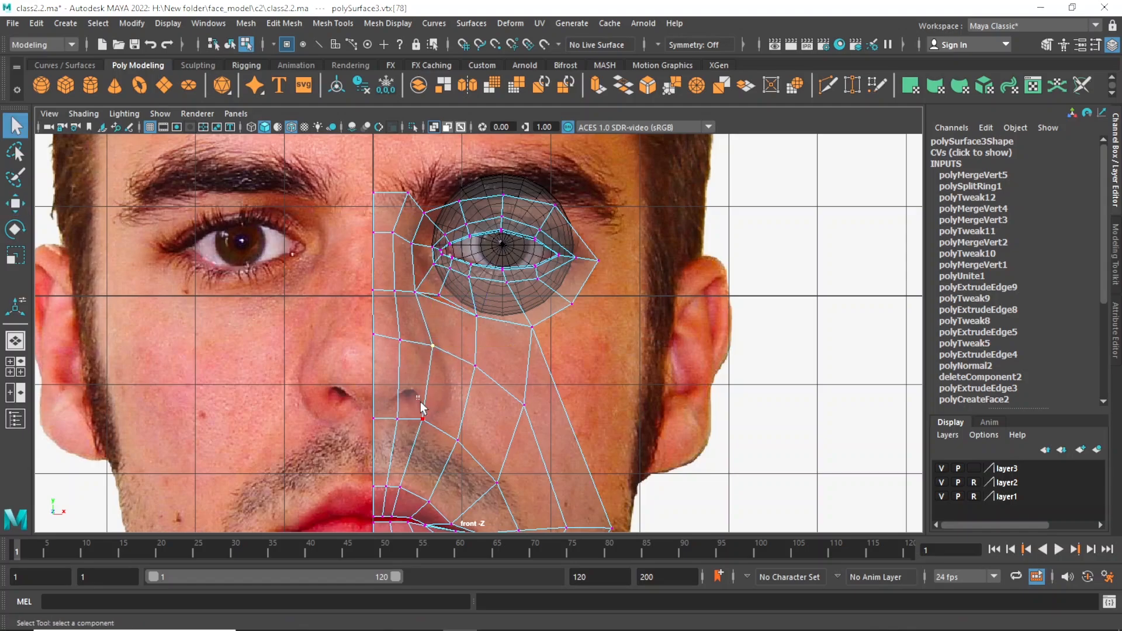
{"action": "left_click_drag", "start_coordinate": [419, 401], "coordinate": [441, 435]}
{"action": "key", "text": "w"}
{"action": "left_click_drag", "start_coordinate": [467, 423], "coordinate": [459, 426]}
{"action": "left_click", "coordinate": [399, 487]}
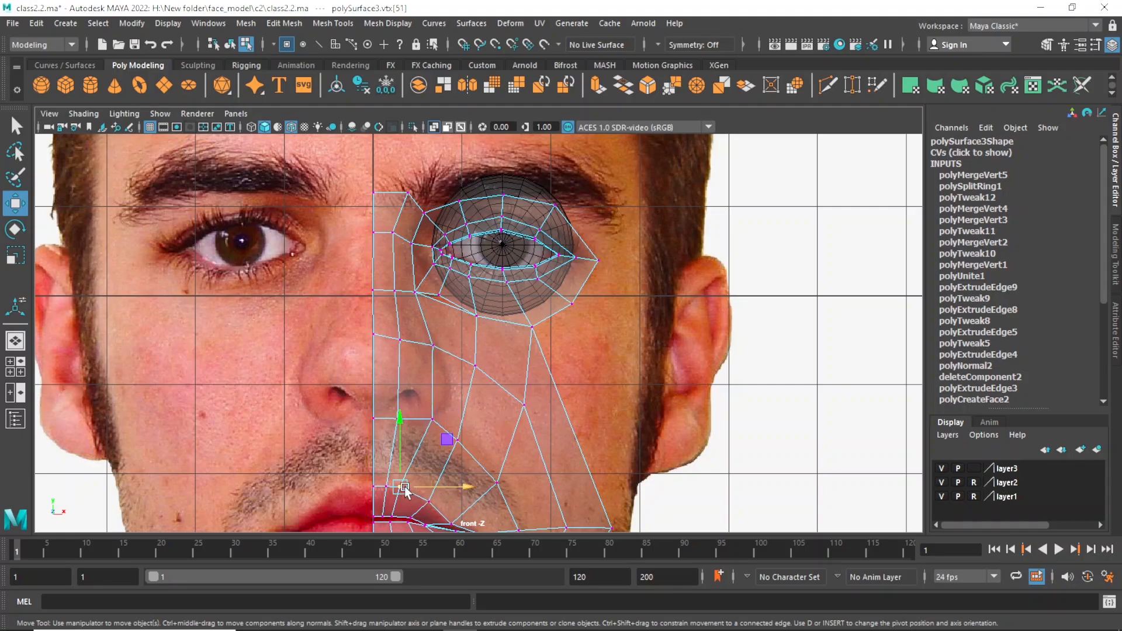
{"action": "left_click_drag", "start_coordinate": [399, 487], "coordinate": [414, 494]}
In the side view, shift the two inner vertices under the nose slightly up and back to fit the profile photo.
{"action": "scroll", "coordinate": [482, 351], "scroll_direction": "down", "scroll_amount": 5}
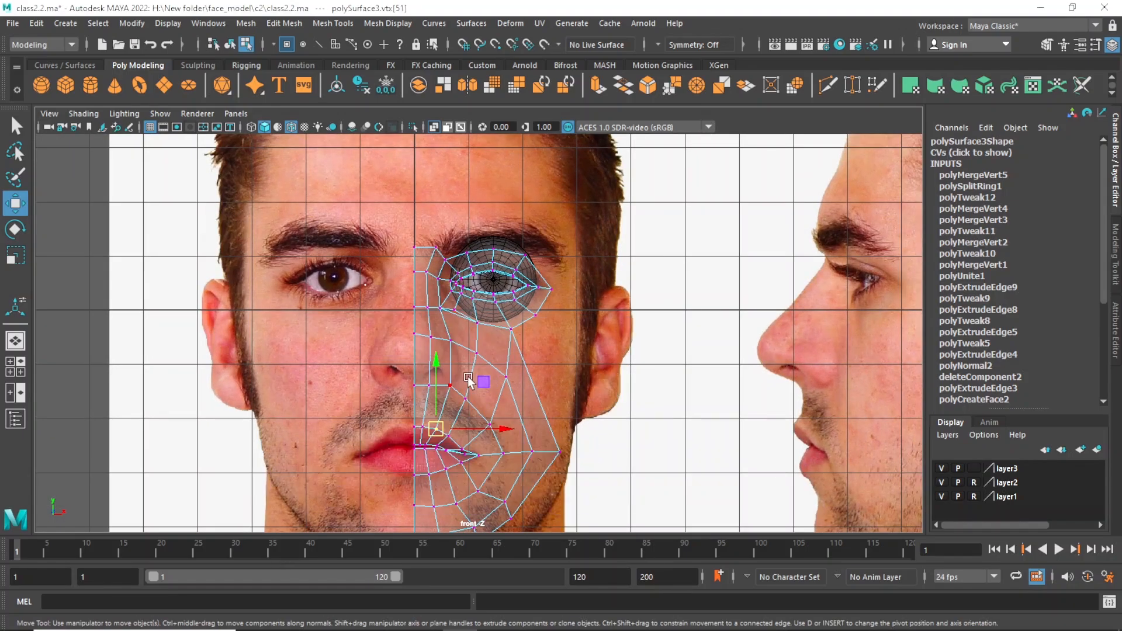
{"action": "key", "text": "space"}
{"action": "key", "text": "space"}
{"action": "left_click_drag", "start_coordinate": [717, 260], "coordinate": [500, 383], "text": "alt"}
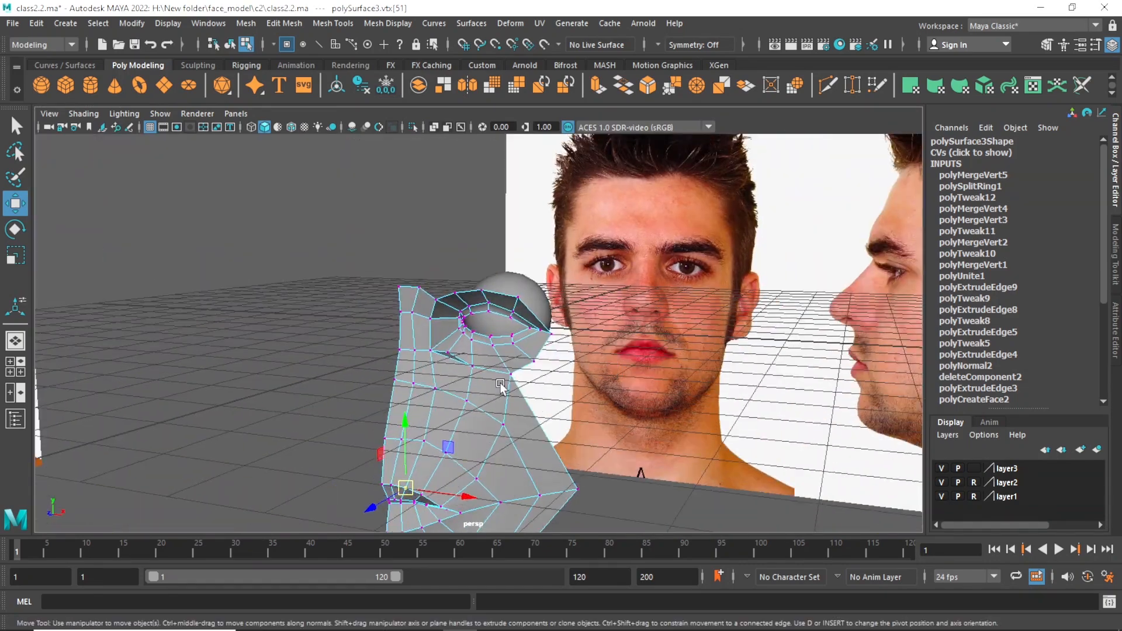
{"action": "key", "text": "space"}
{"action": "key", "text": "space"}
{"action": "scroll", "coordinate": [602, 393], "scroll_direction": "up", "scroll_amount": 8}
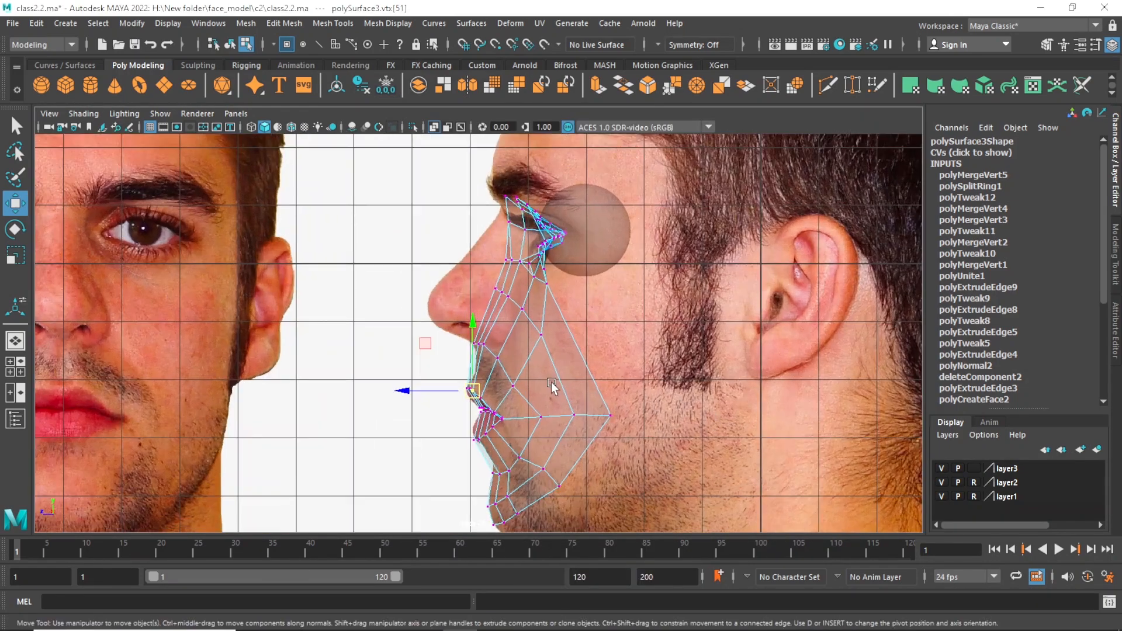
{"action": "key", "text": "q"}
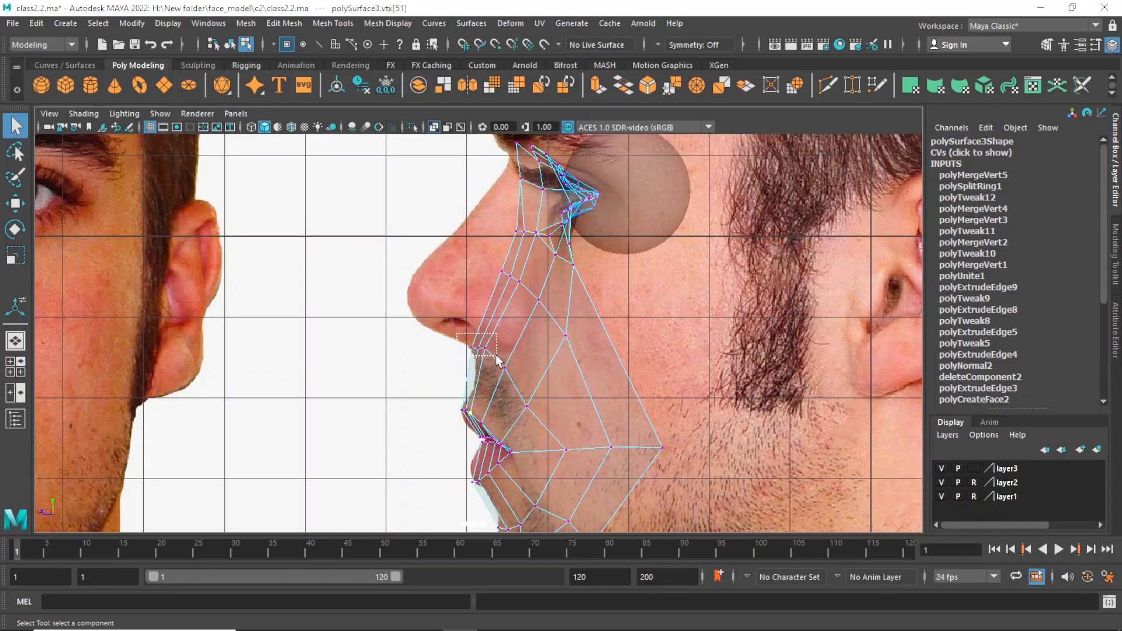
{"action": "left_click_drag", "start_coordinate": [496, 355], "coordinate": [497, 356]}
{"action": "key", "text": "w"}
{"action": "left_click_drag", "start_coordinate": [420, 346], "coordinate": [425, 345]}
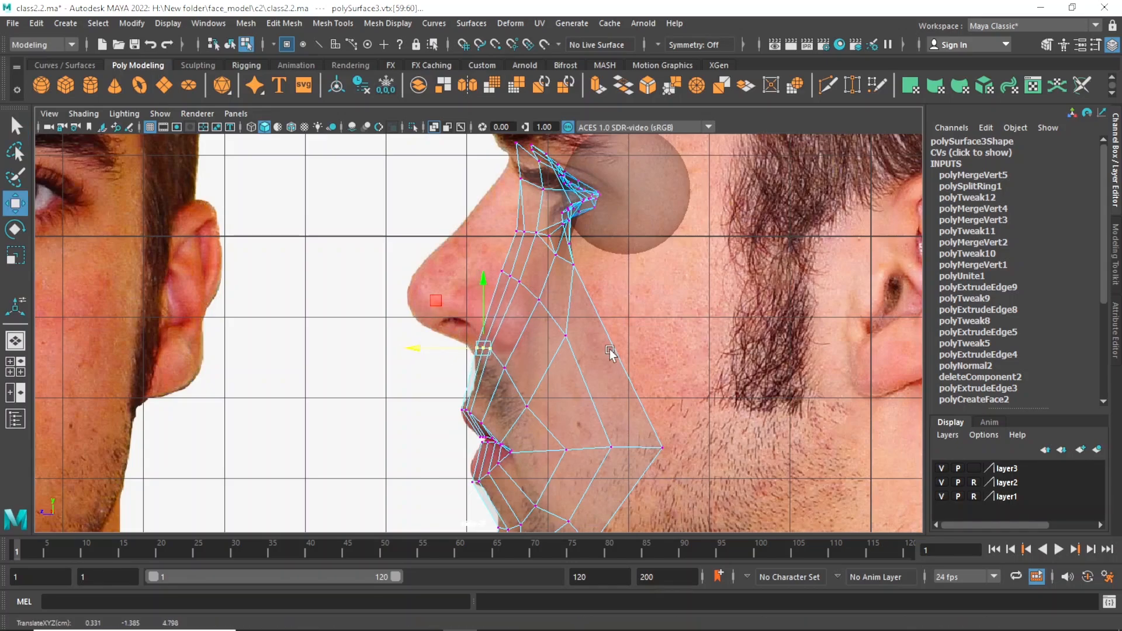
{"action": "scroll", "coordinate": [608, 347], "scroll_direction": "down", "scroll_amount": 5}
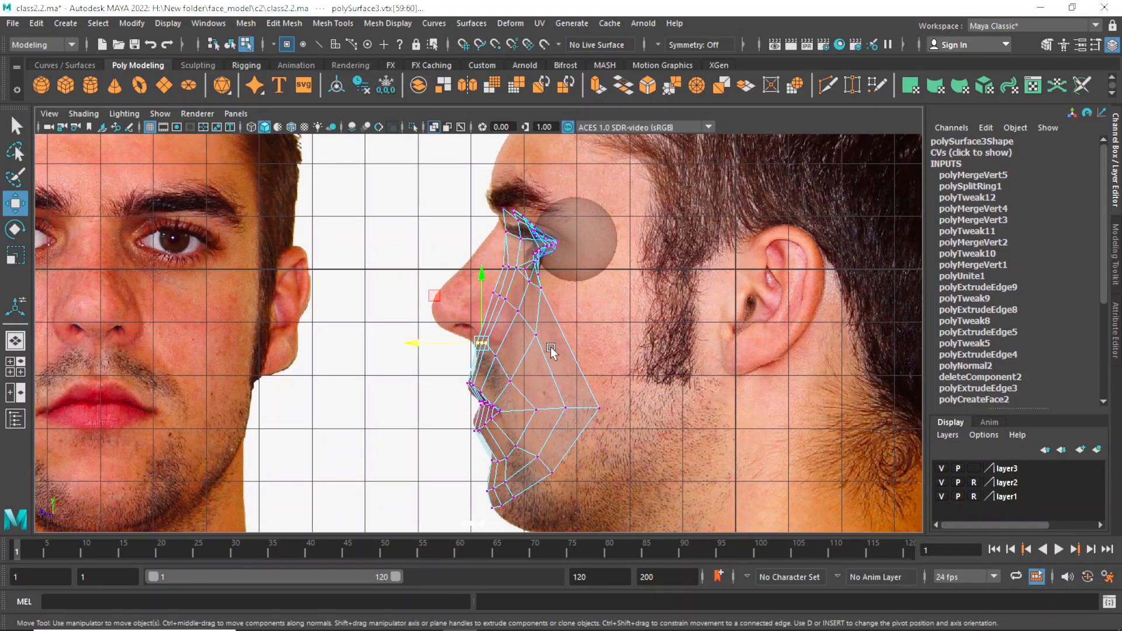
{"action": "left_click_drag", "start_coordinate": [479, 298], "coordinate": [481, 297]}
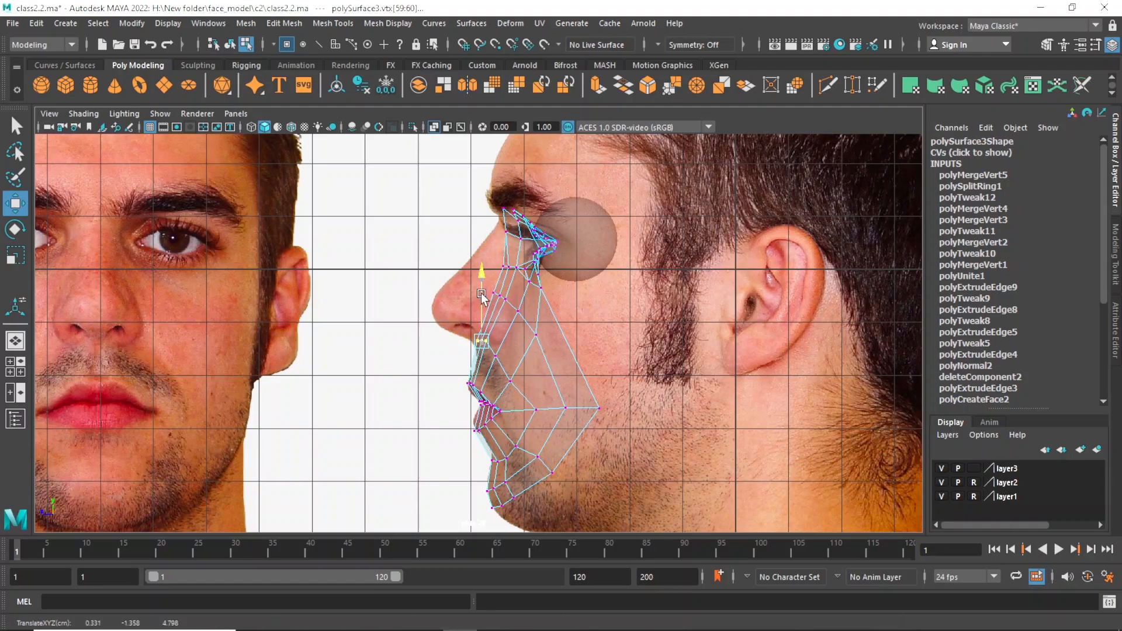
{"action": "left_click_drag", "start_coordinate": [426, 339], "coordinate": [428, 338]}
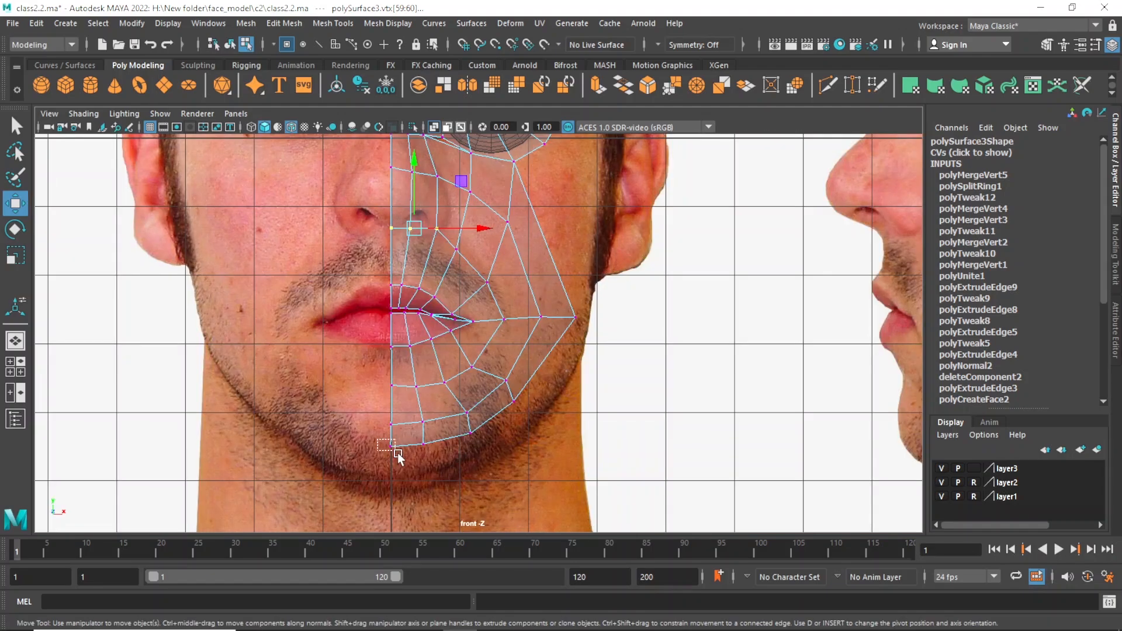
In the front view, snap the mesh's lowest chin vertex at the inner edge onto the vertical centre line.
{"action": "left_click", "coordinate": [446, 445]}
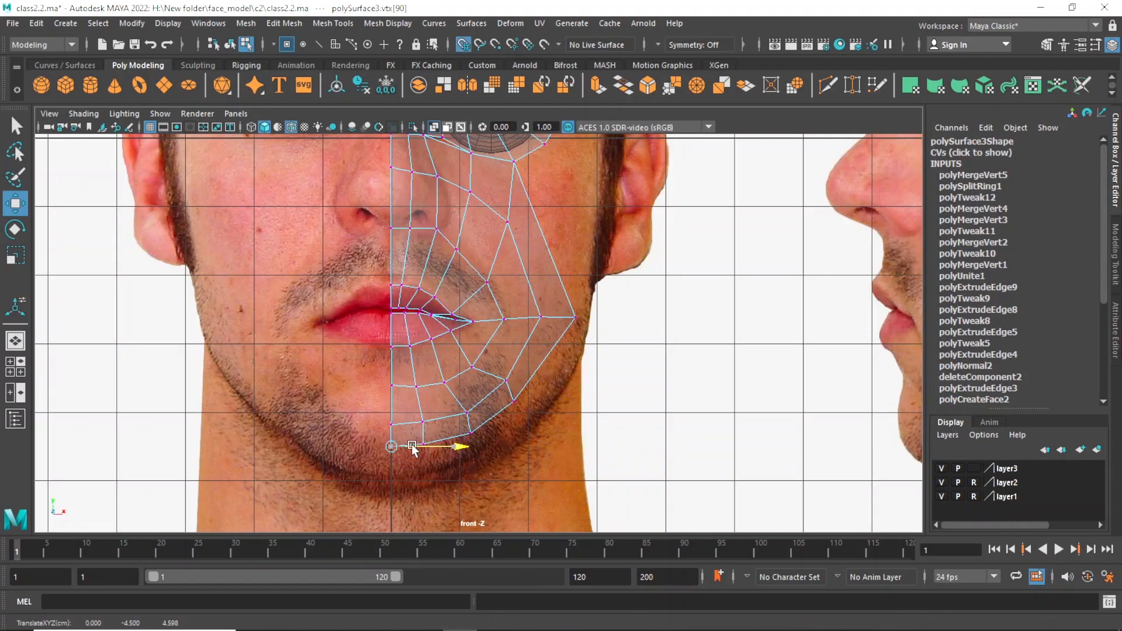
{"action": "middle_click_drag", "start_coordinate": [457, 342], "coordinate": [459, 490], "text": "alt"}
{"action": "scroll", "coordinate": [536, 381], "scroll_direction": "down", "scroll_amount": 3}
{"action": "left_click", "coordinate": [536, 381]}
Select the vertices along the half face's inner edge from nose bridge to chin and flatten them by scaling to 0 in X.
{"action": "middle_click_drag", "start_coordinate": [424, 366], "coordinate": [429, 289], "text": "alt"}
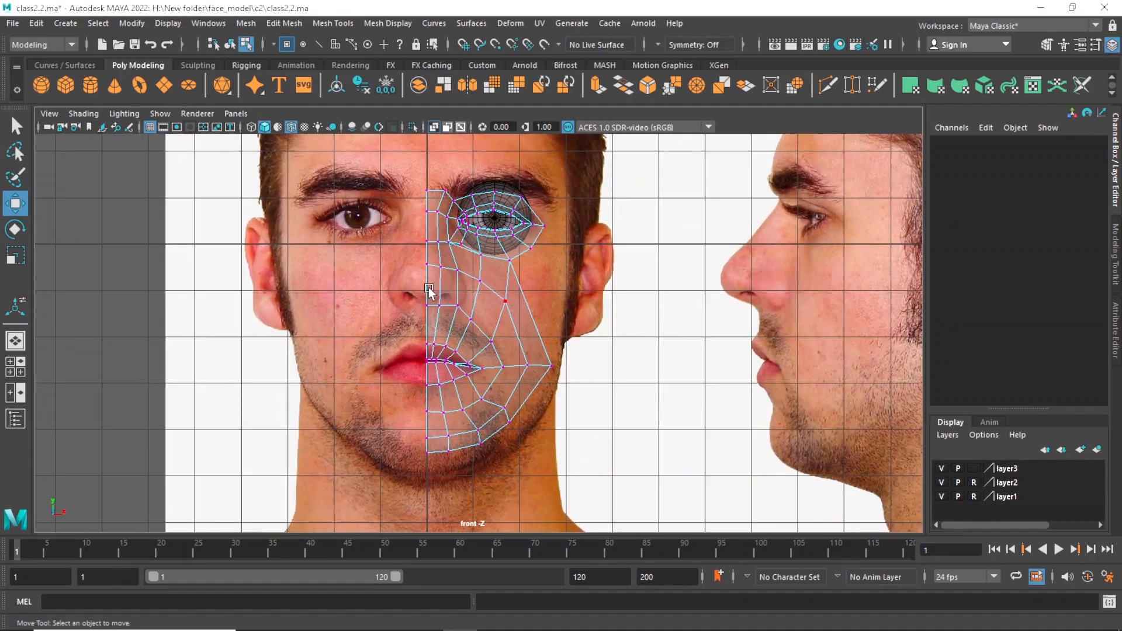
{"action": "left_click_drag", "start_coordinate": [400, 161], "coordinate": [423, 249]}
{"action": "left_click_drag", "start_coordinate": [432, 307], "coordinate": [434, 471]}
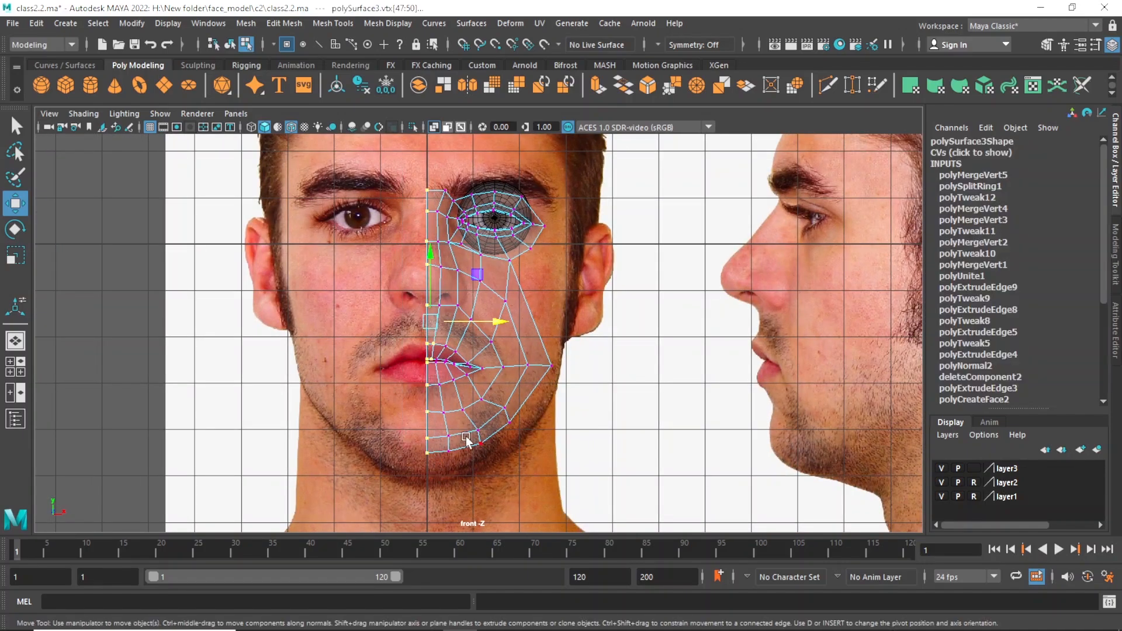
{"action": "key", "text": "r"}
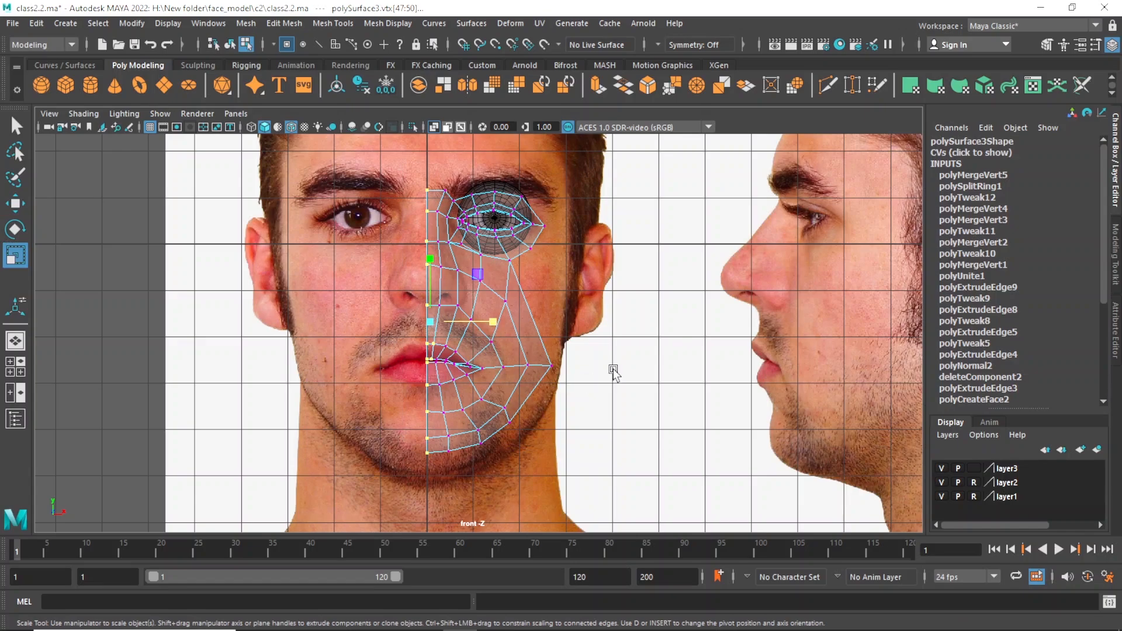
{"action": "left_click", "coordinate": [377, 246]}
{"action": "left_click_drag", "start_coordinate": [422, 246], "coordinate": [430, 471]}
{"action": "scroll", "coordinate": [496, 364], "scroll_direction": "up", "scroll_amount": 5}
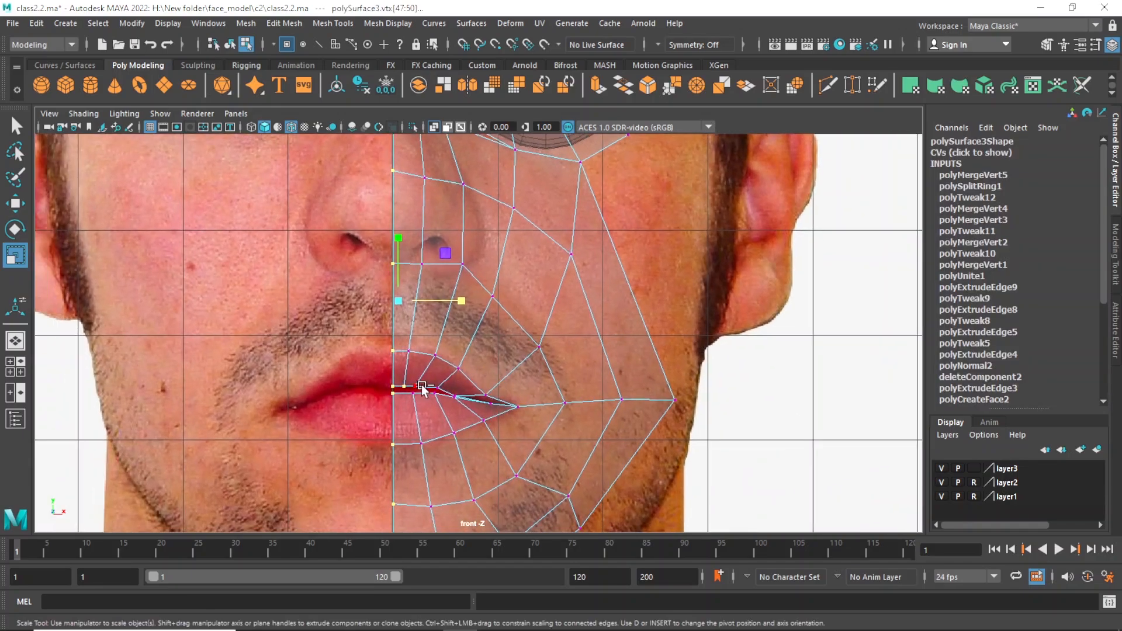
{"action": "scroll", "coordinate": [375, 339], "scroll_direction": "down", "scroll_amount": 5}
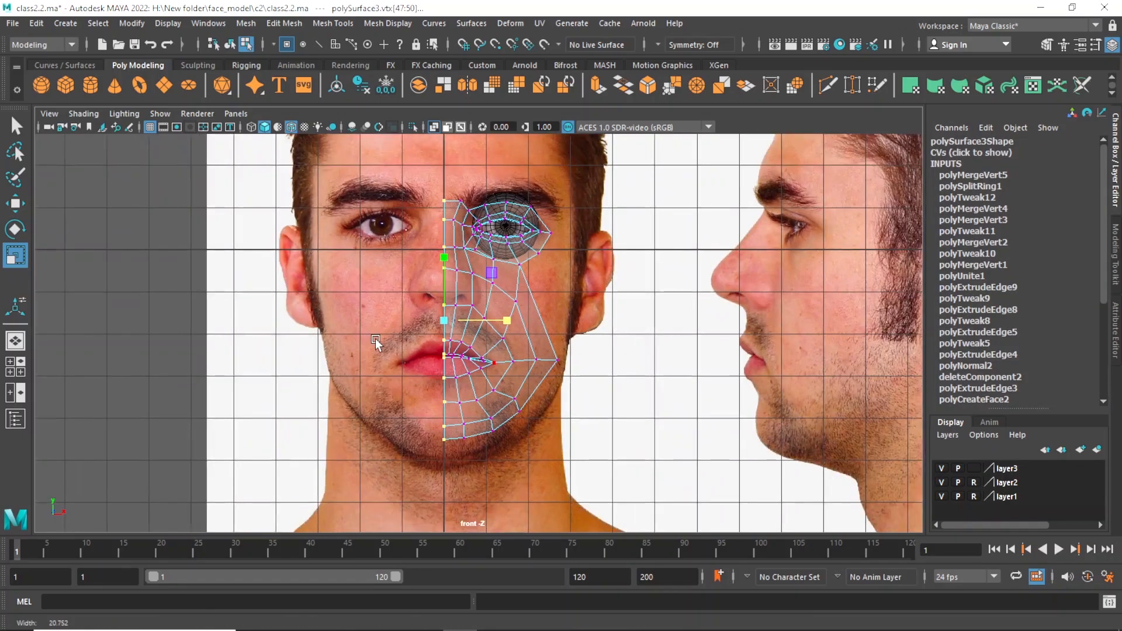
{"action": "scroll", "coordinate": [449, 224], "scroll_direction": "up", "scroll_amount": 3}
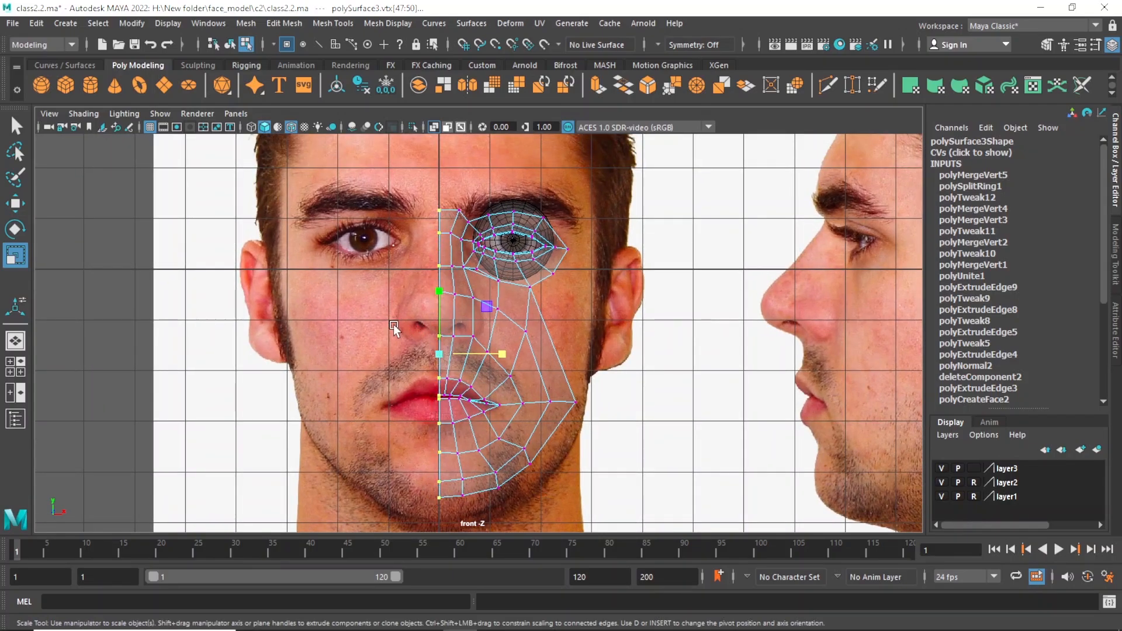
{"action": "scroll", "coordinate": [492, 363], "scroll_direction": "up", "scroll_amount": 1}
{"action": "left_click_drag", "start_coordinate": [493, 360], "coordinate": [385, 357]}
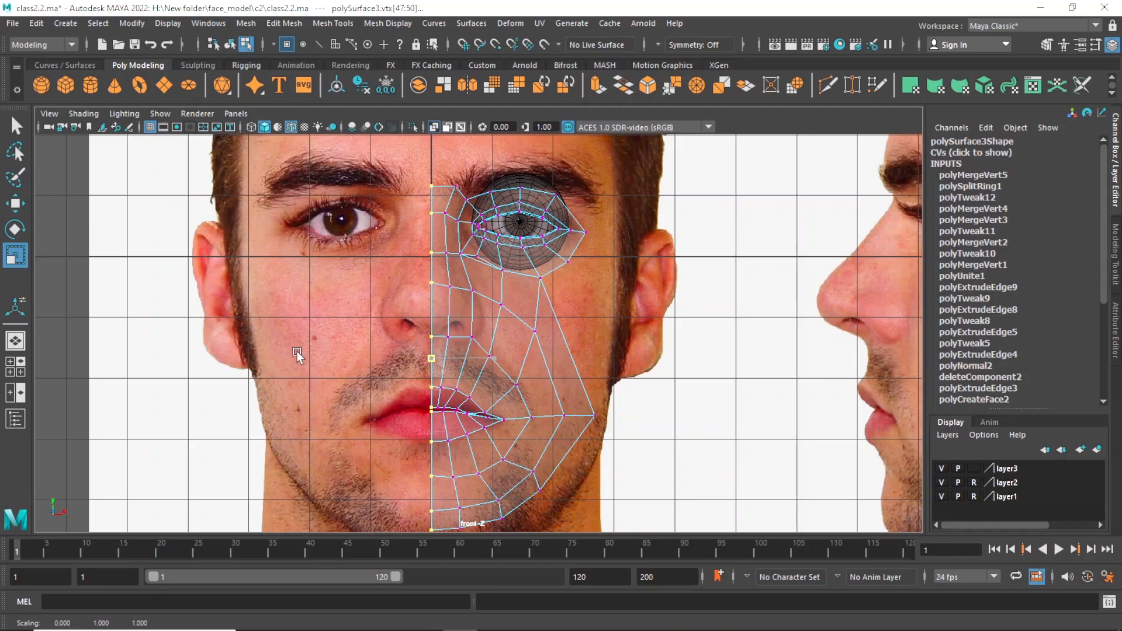
Align the flattened inner-edge vertex column with the vertical centre line and clear the selection.
{"action": "key", "text": "w"}
{"action": "left_click_drag", "start_coordinate": [501, 361], "coordinate": [423, 352]}
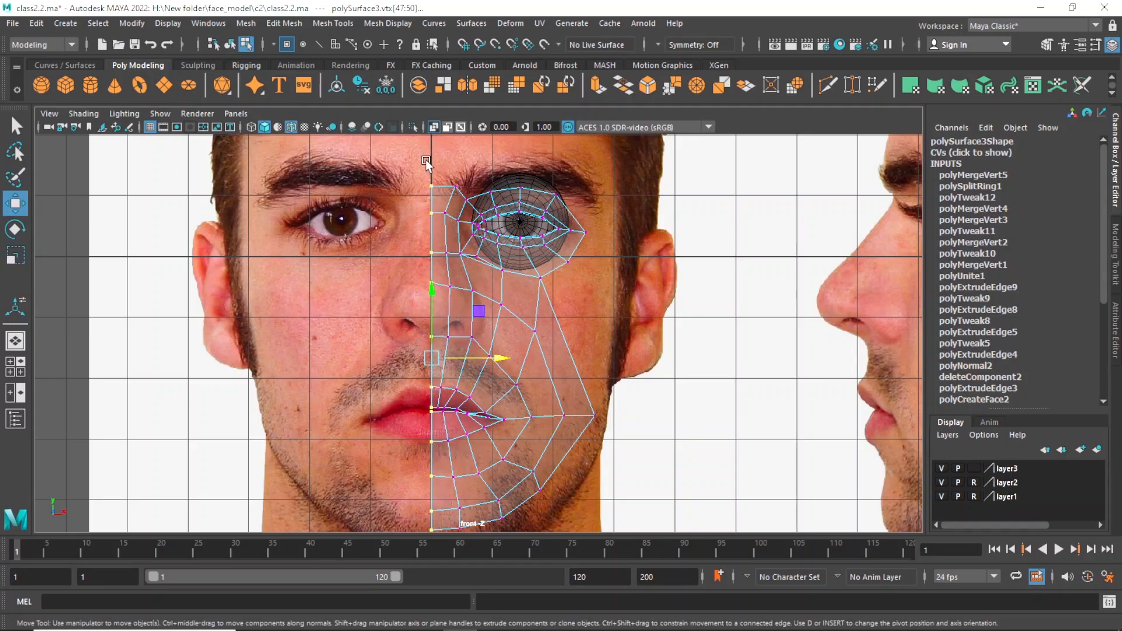
{"action": "scroll", "coordinate": [565, 334], "scroll_direction": "up", "scroll_amount": 1}
{"action": "scroll", "coordinate": [495, 314], "scroll_direction": "down", "scroll_amount": 3}
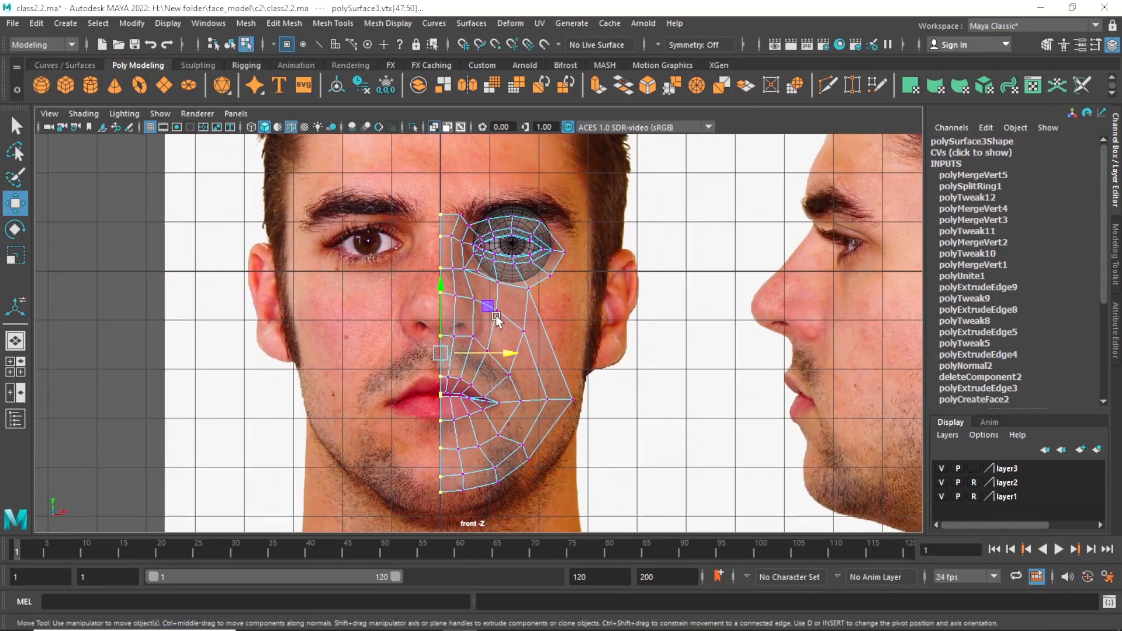
{"action": "middle_click_drag", "start_coordinate": [496, 314], "coordinate": [464, 354], "text": "alt"}
{"action": "left_click", "coordinate": [561, 360]}
In the side view, move the cheek vertices just behind the mouth corner forward.
{"action": "right_click_drag", "start_coordinate": [465, 354], "coordinate": [579, 403], "text": "alt"}
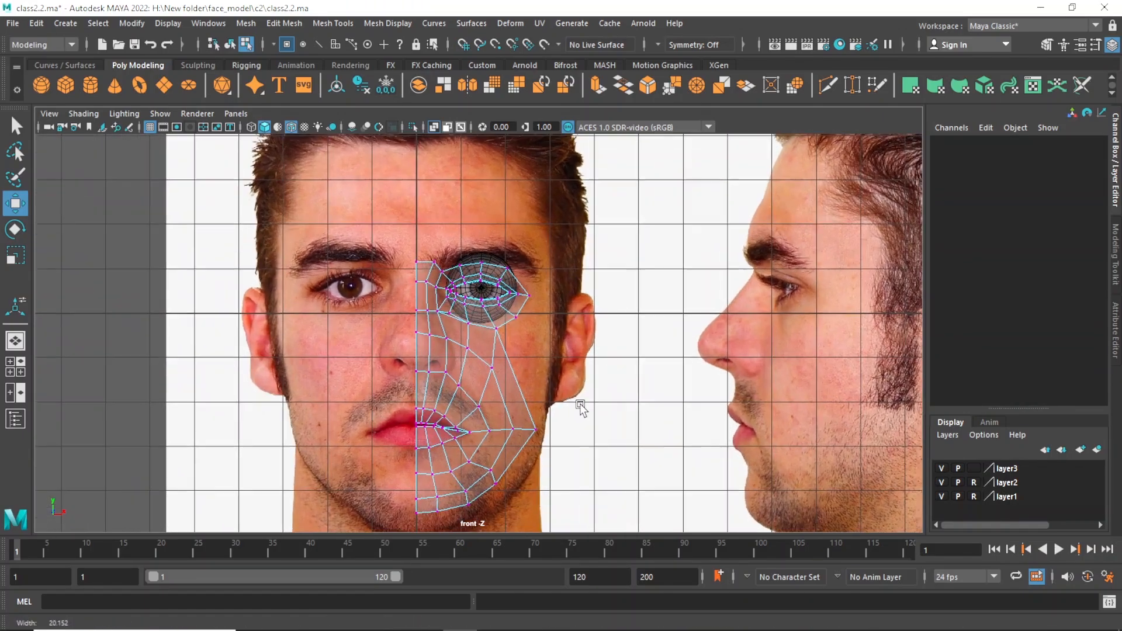
{"action": "key", "text": "space"}
{"action": "key", "text": "space"}
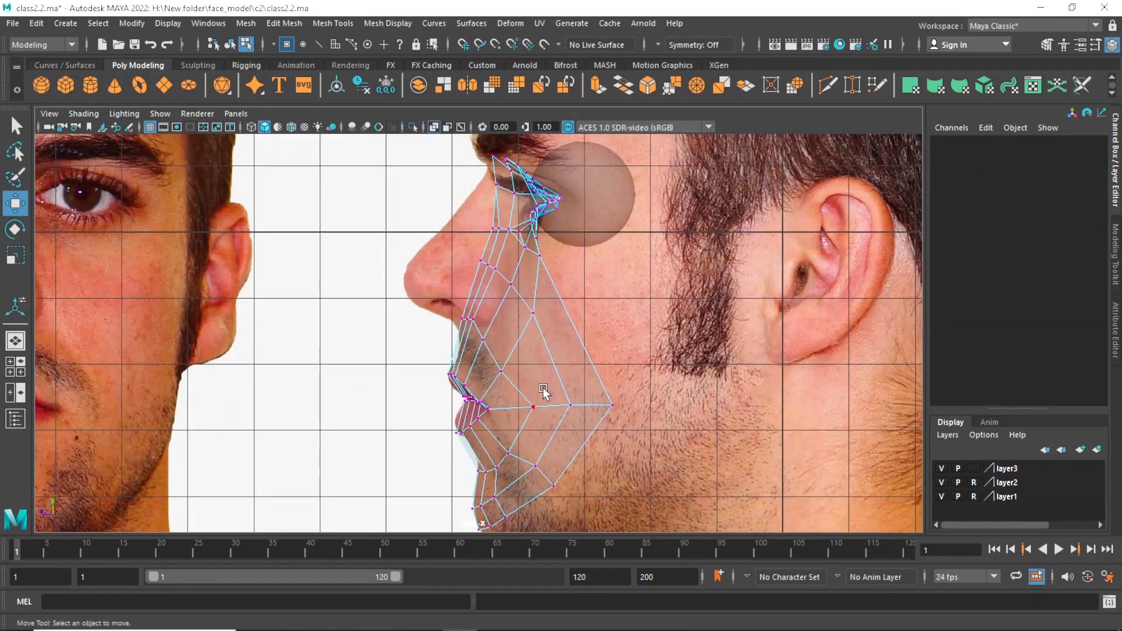
{"action": "left_click_drag", "start_coordinate": [543, 389], "coordinate": [544, 421]}
{"action": "key", "text": "q"}
{"action": "key", "text": "w"}
{"action": "left_click_drag", "start_coordinate": [481, 404], "coordinate": [463, 405]}
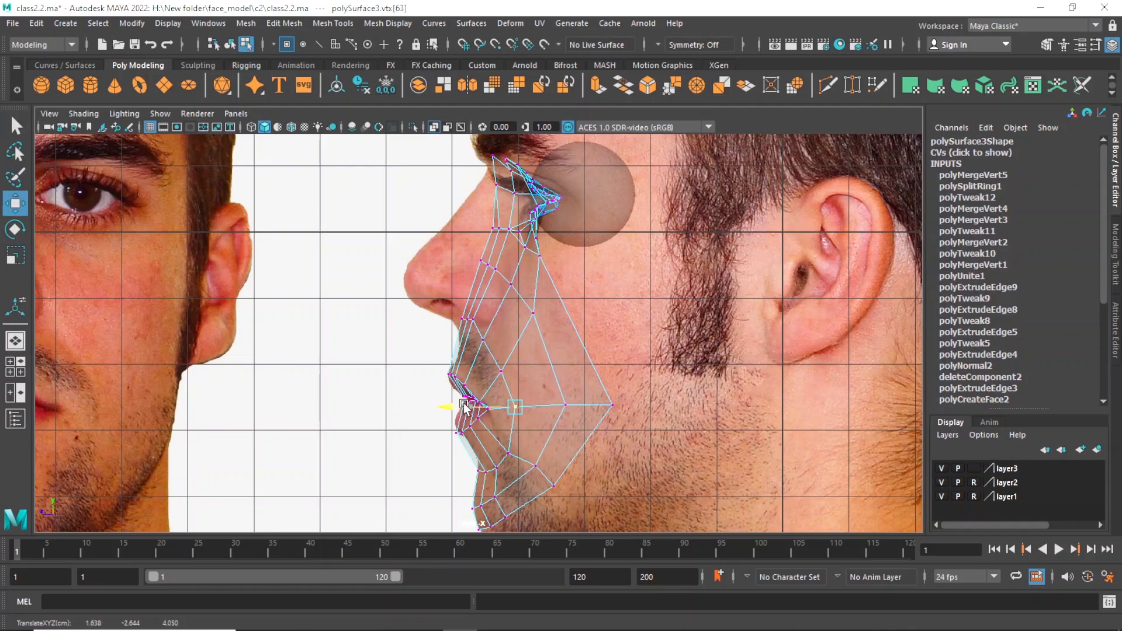
{"action": "key", "text": "q"}
{"action": "left_click_drag", "start_coordinate": [546, 382], "coordinate": [512, 404]}
{"action": "key", "text": "w"}
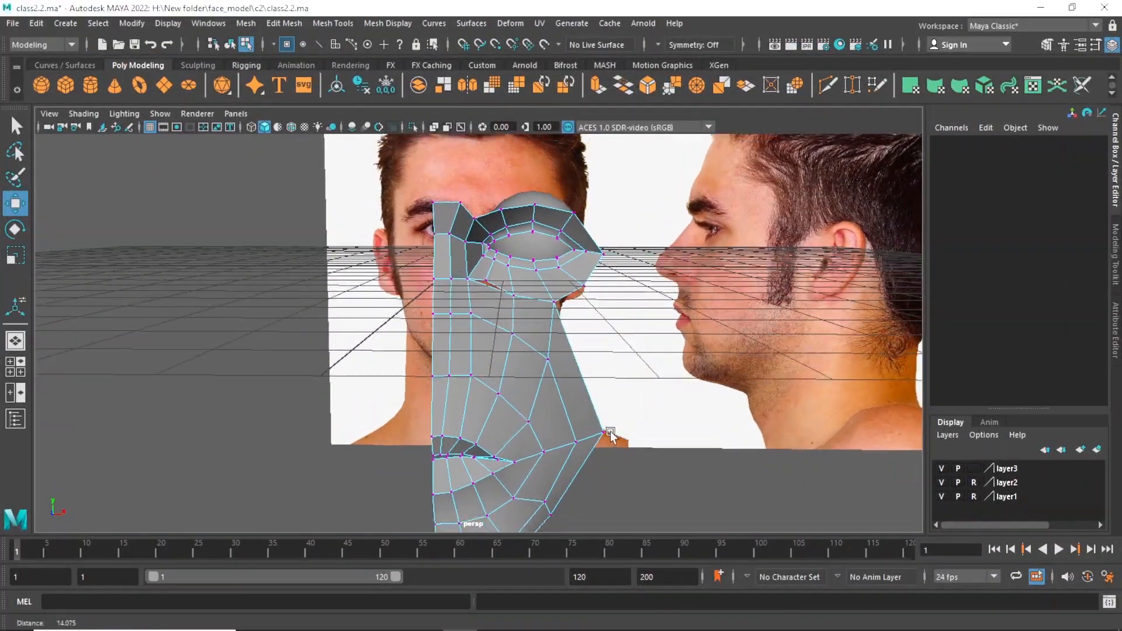
Extrude the two lower nose faces beside the centre line straight forward in the side view to the nose tip.
{"action": "left_click_drag", "start_coordinate": [462, 391], "coordinate": [426, 381], "text": "alt"}
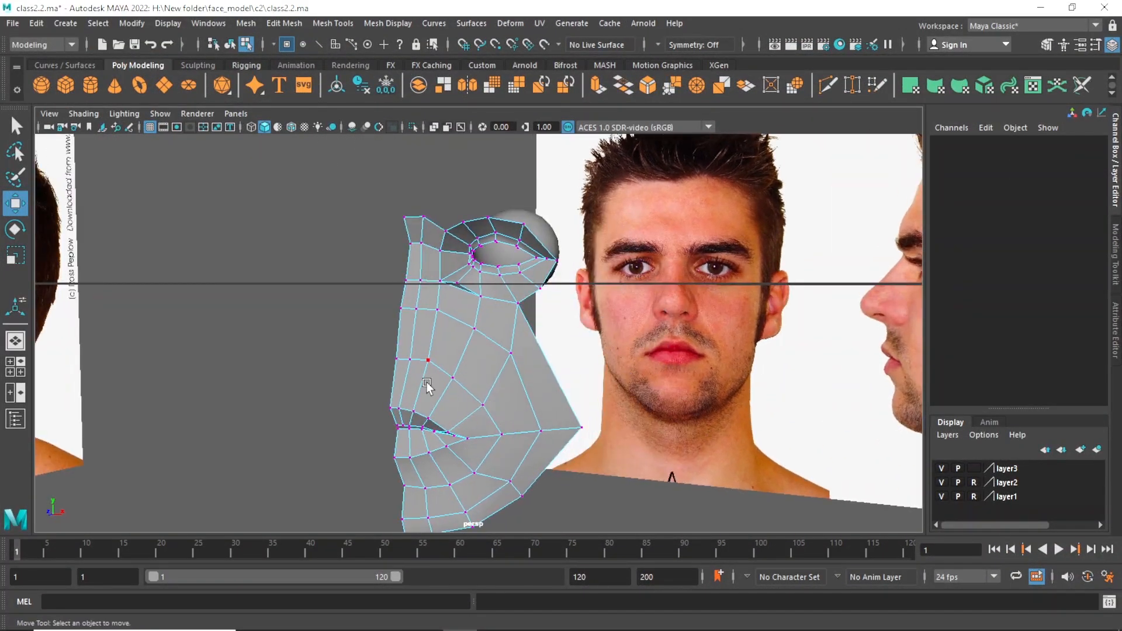
{"action": "key", "text": "space"}
{"action": "key", "text": "space"}
{"action": "right_click_drag", "start_coordinate": [292, 373], "coordinate": [440, 409], "text": "alt"}
{"action": "middle_click_drag", "start_coordinate": [388, 335], "coordinate": [410, 401], "text": "alt"}
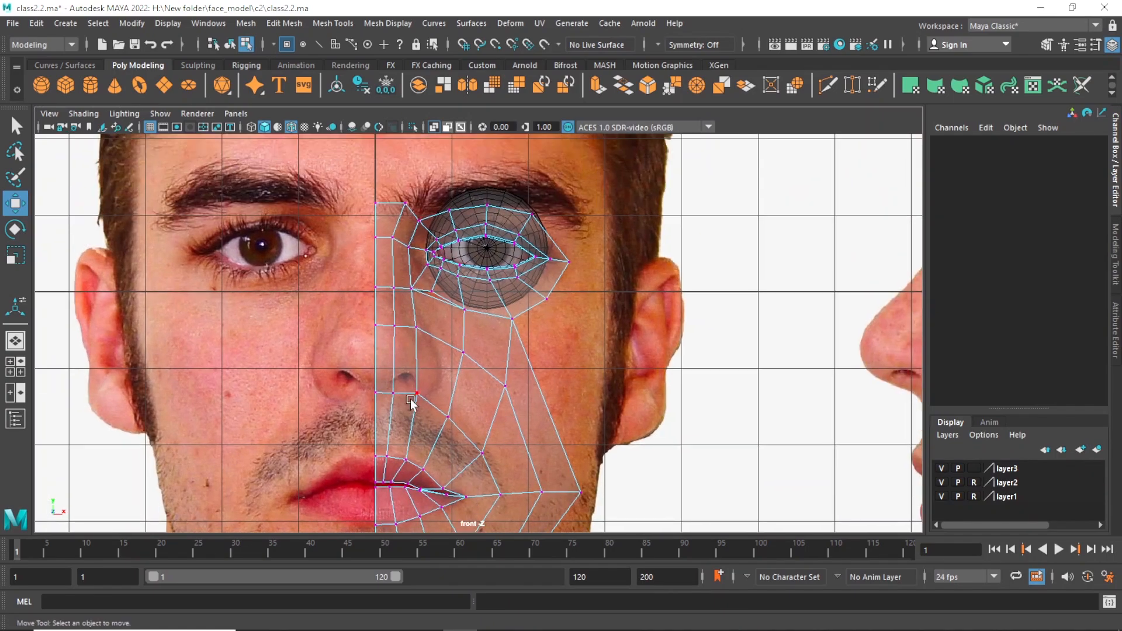
{"action": "key", "text": "q"}
{"action": "right_click_drag", "start_coordinate": [388, 361], "coordinate": [390, 270]}
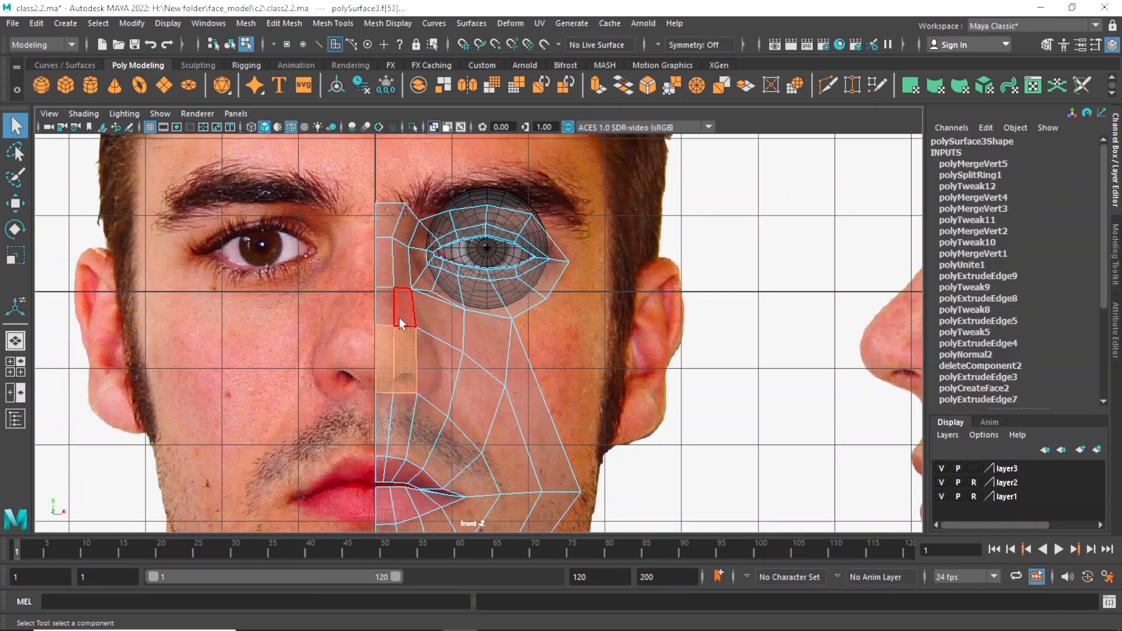
{"action": "left_click", "coordinate": [407, 356]}
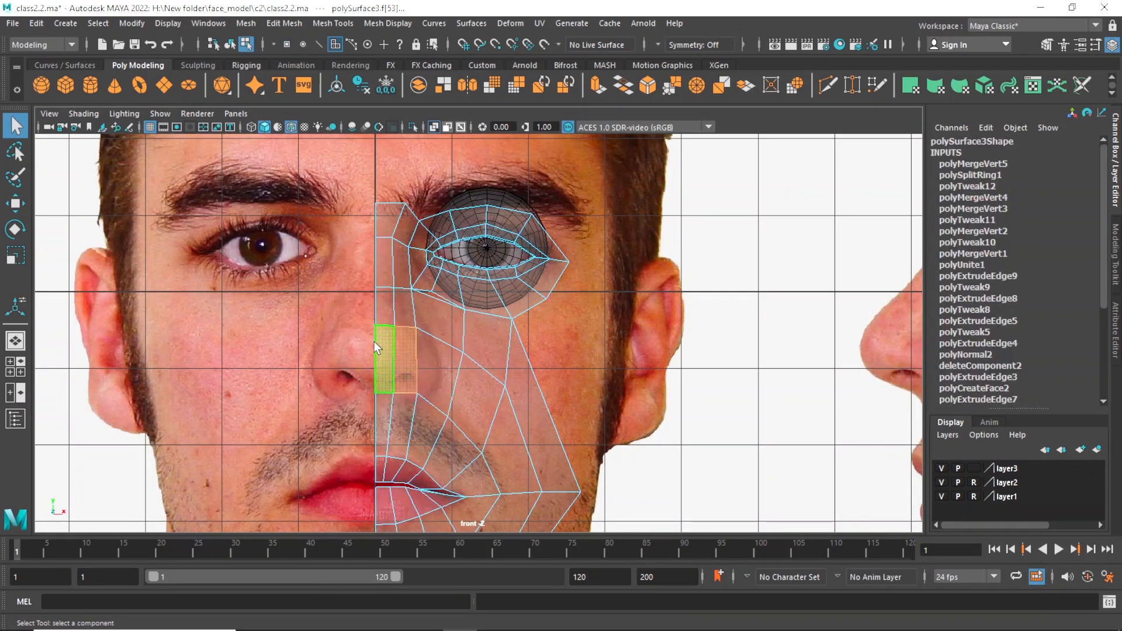
{"action": "key", "text": "space"}
{"action": "key", "text": "space"}
{"action": "right_click_drag", "start_coordinate": [497, 374], "coordinate": [532, 381], "text": "alt"}
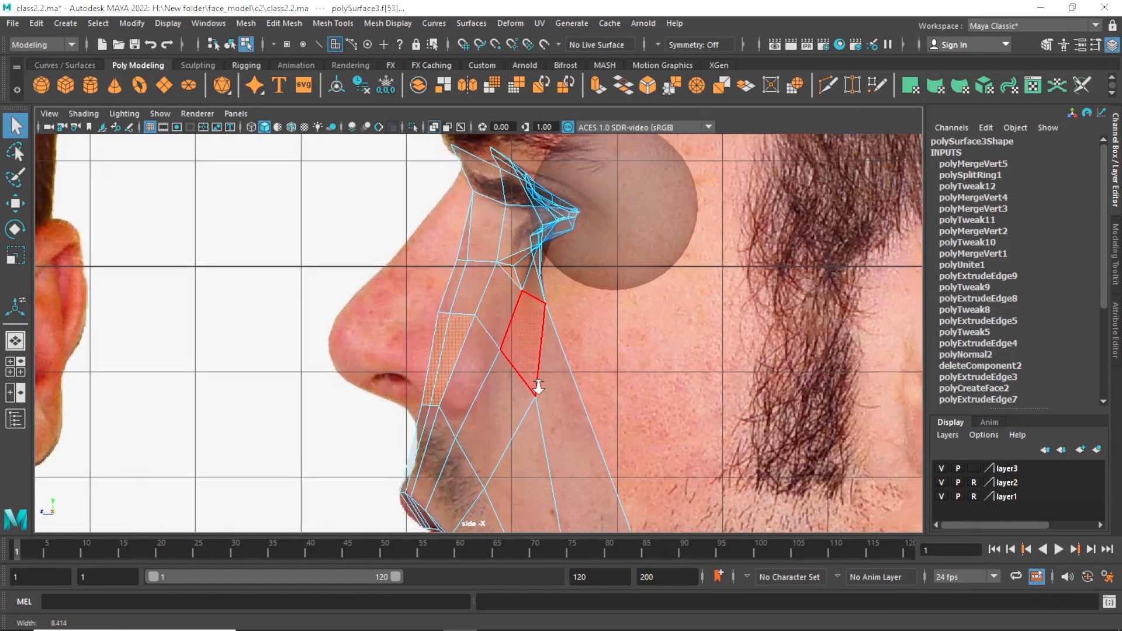
{"action": "middle_click_drag", "start_coordinate": [555, 390], "coordinate": [605, 401], "text": "alt"}
{"action": "key", "text": "w"}
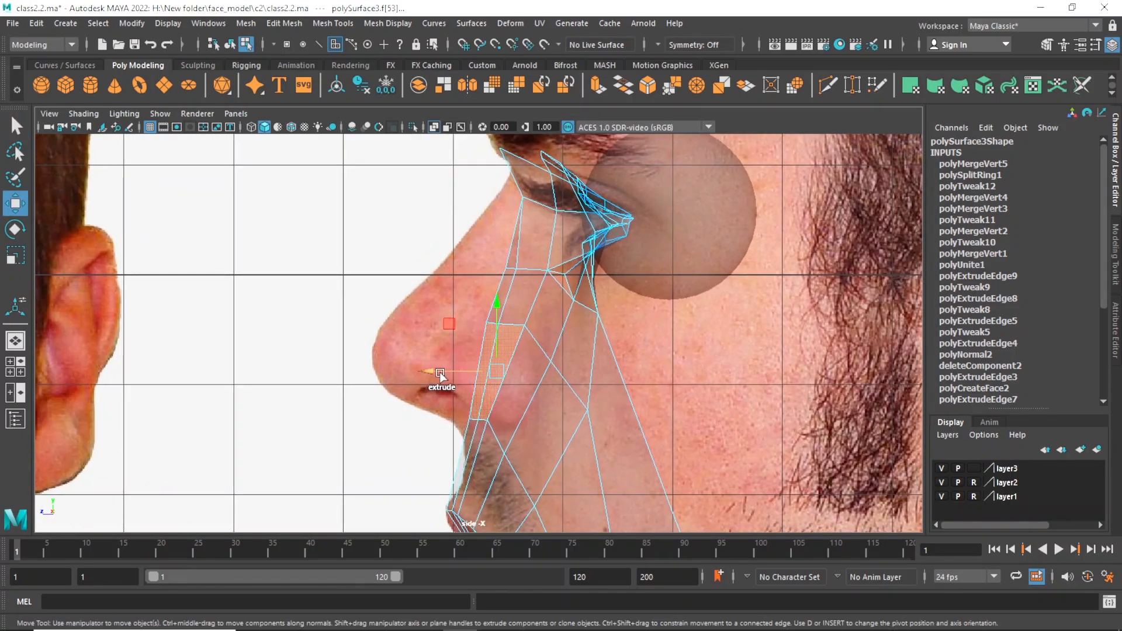
{"action": "left_click_drag", "start_coordinate": [439, 372], "coordinate": [342, 367], "text": "shift"}
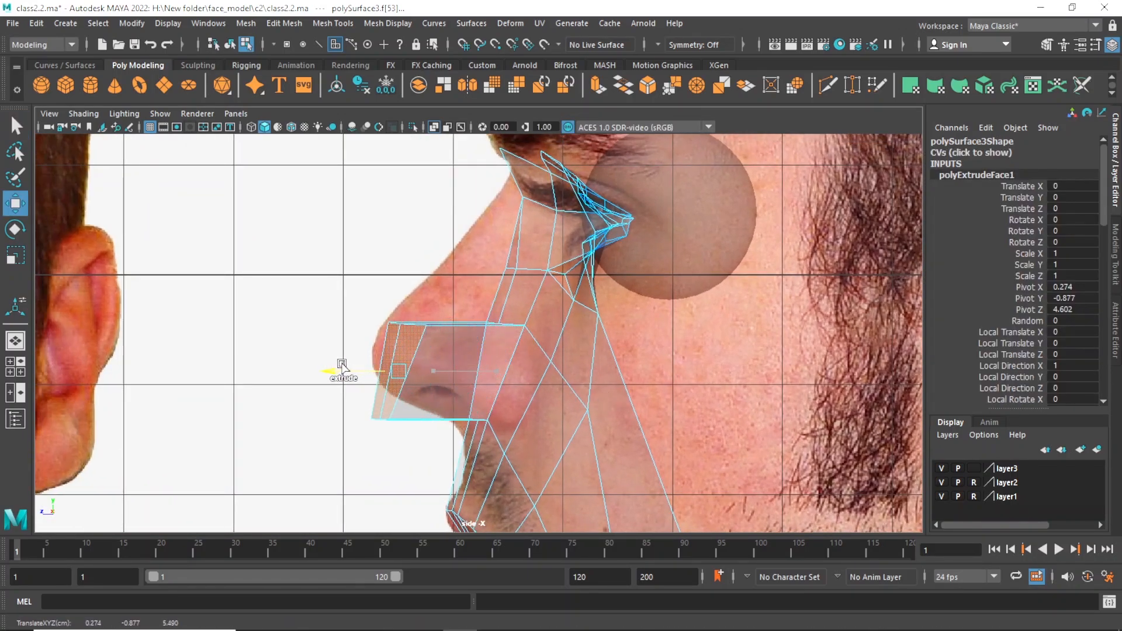
Move the two inner vertices above the extruded nose tip forward and up onto the bridge line of the profile photo.
{"action": "key", "text": "q"}
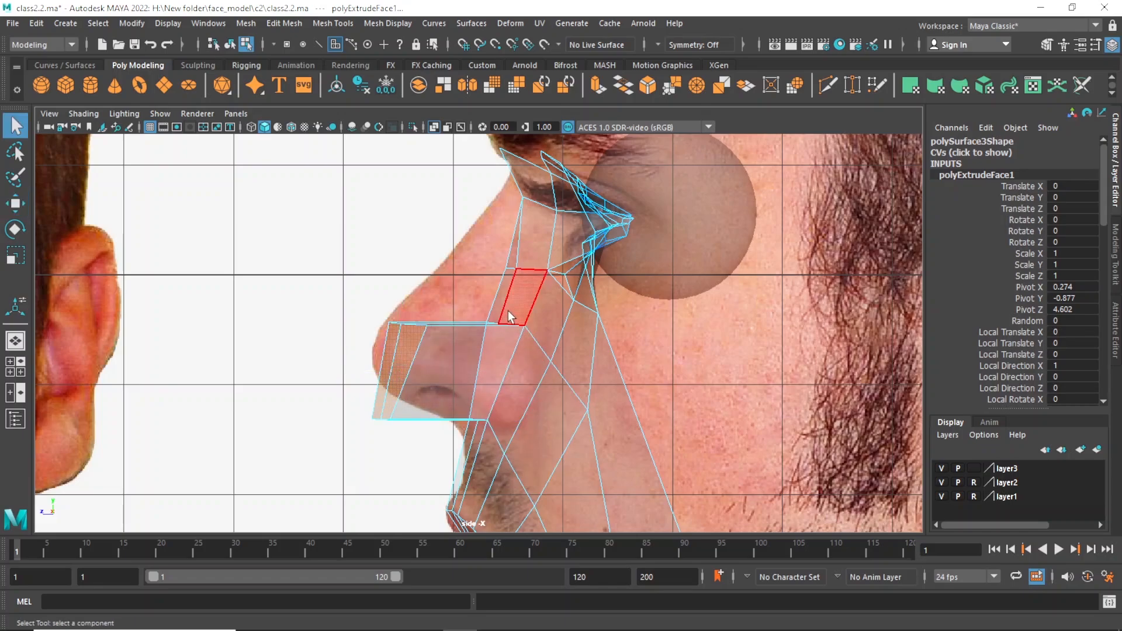
{"action": "right_click_drag", "start_coordinate": [507, 311], "coordinate": [449, 229]}
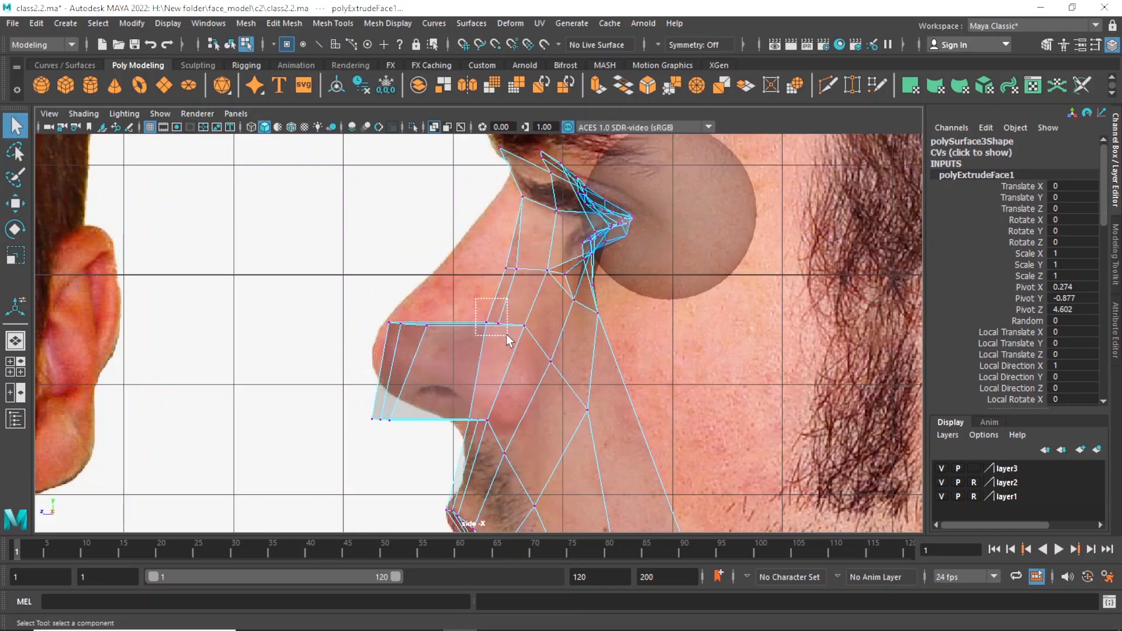
{"action": "left_click_drag", "start_coordinate": [506, 334], "coordinate": [431, 283]}
{"action": "key", "text": "w"}
{"action": "key", "text": "q"}
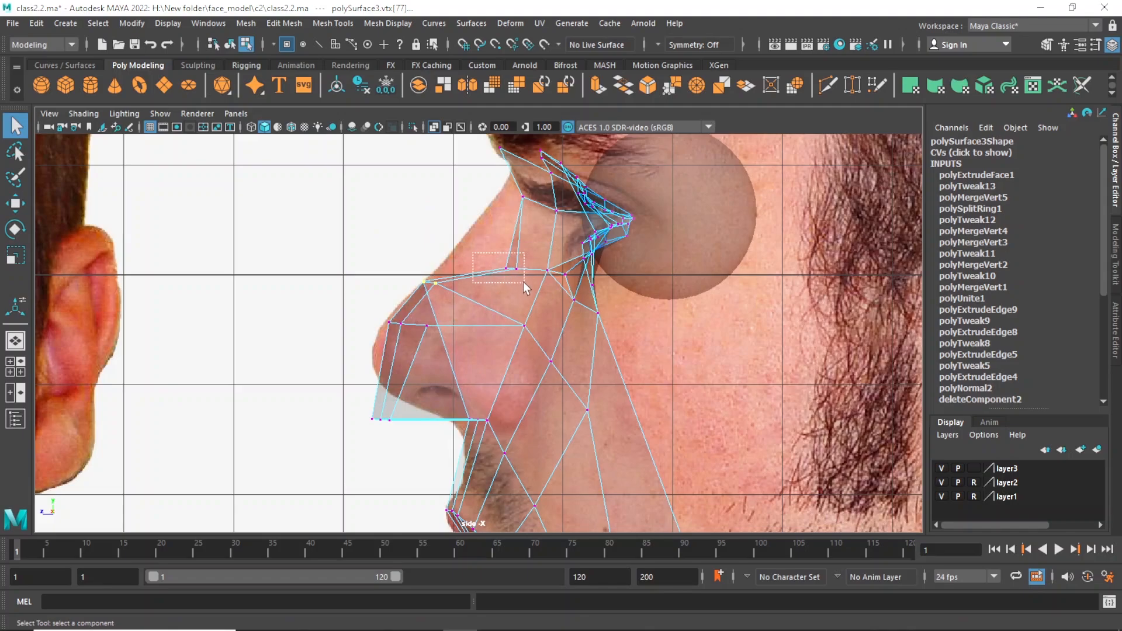
Move the inner vertices of the next two nose-bridge rows forward and up to follow the photo's profile toward the brow.
{"action": "key", "text": "w"}
{"action": "left_click_drag", "start_coordinate": [523, 281], "coordinate": [476, 247]}
{"action": "key", "text": "q"}
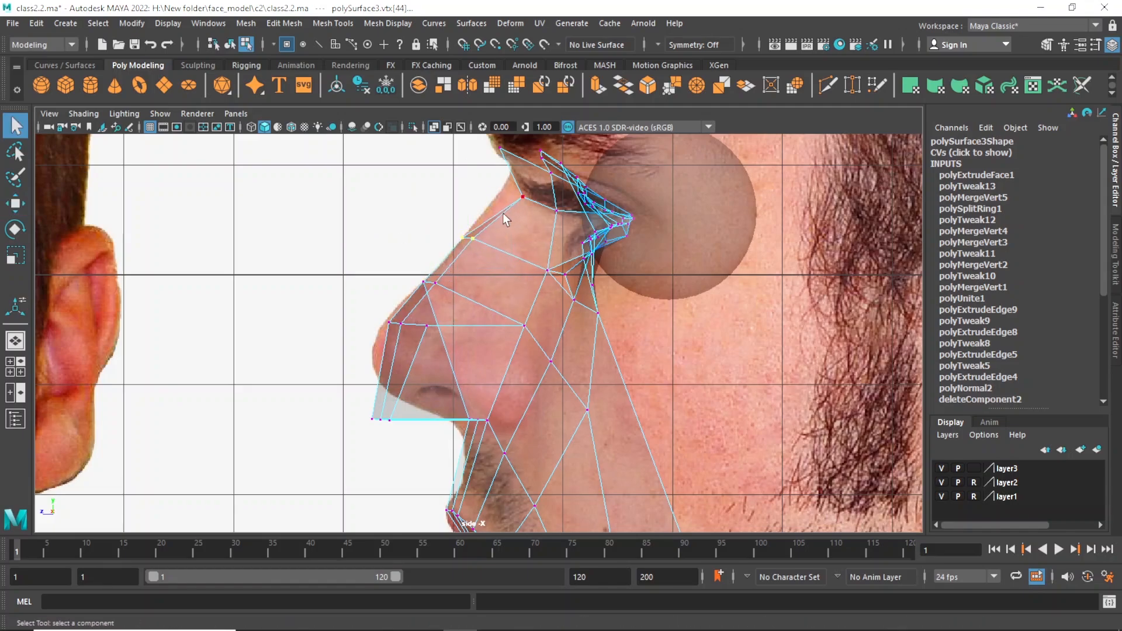
{"action": "key", "text": "w"}
{"action": "left_click_drag", "start_coordinate": [524, 201], "coordinate": [503, 191]}
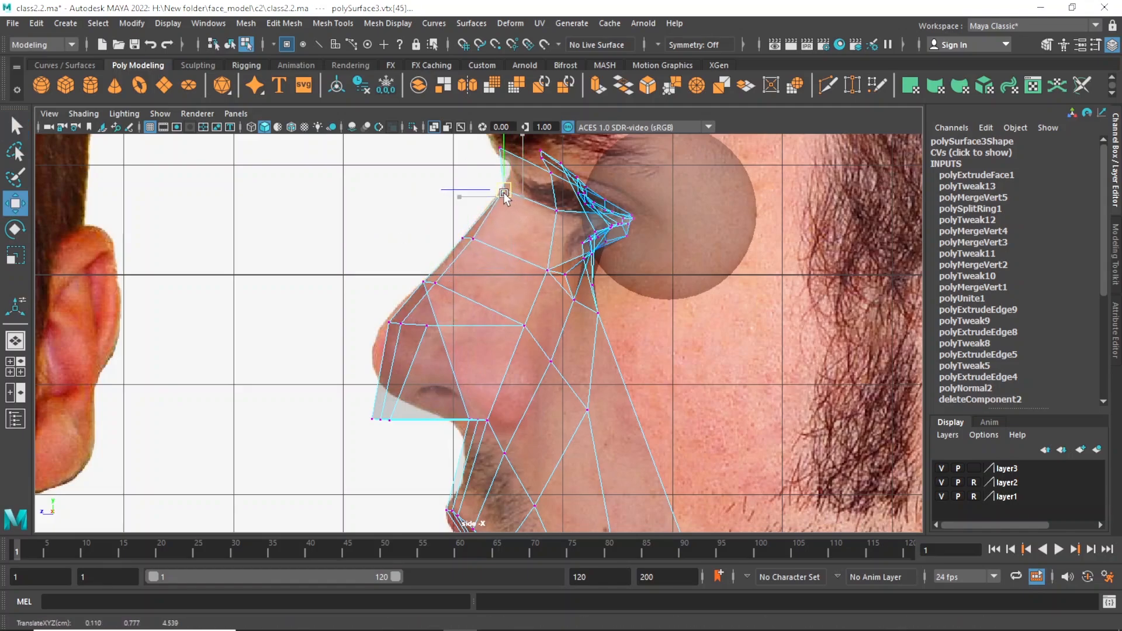
In the side view, move the lower nose-tip vertices up onto the photo's nose underside and the foremost upper tip vertex slightly down.
{"action": "scroll", "coordinate": [585, 232], "scroll_direction": "down", "scroll_amount": 2}
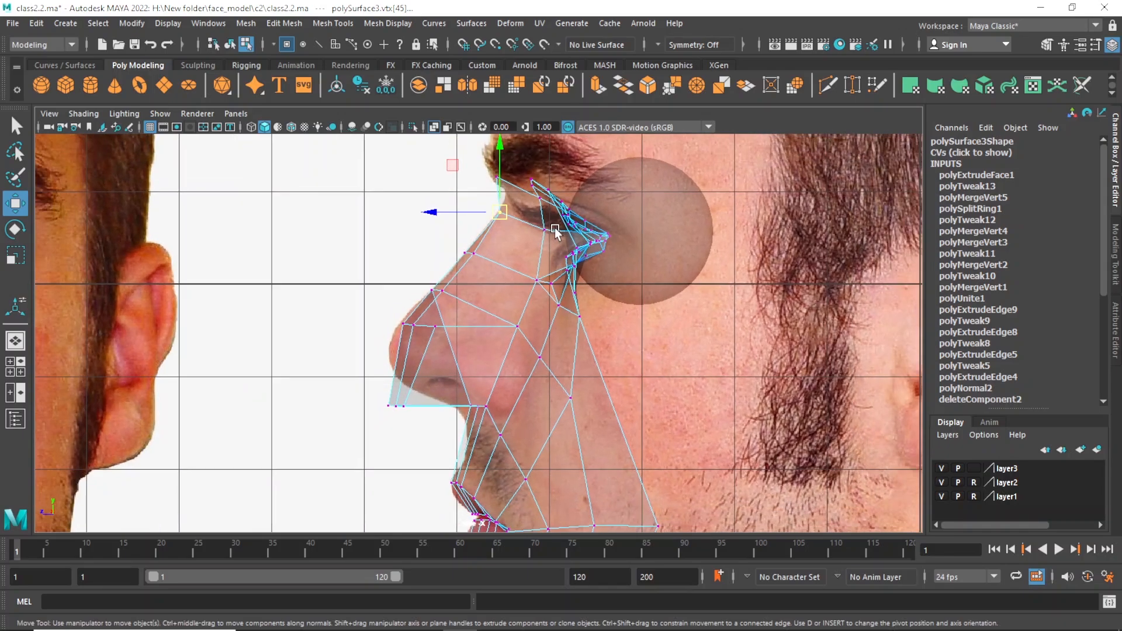
{"action": "middle_click_drag", "start_coordinate": [555, 228], "coordinate": [570, 218], "text": "alt"}
{"action": "scroll", "coordinate": [499, 264], "scroll_direction": "up", "scroll_amount": 1}
{"action": "key", "text": "q"}
{"action": "left_click_drag", "start_coordinate": [437, 333], "coordinate": [417, 325]}
{"action": "key", "text": "w"}
{"action": "key", "text": "q"}
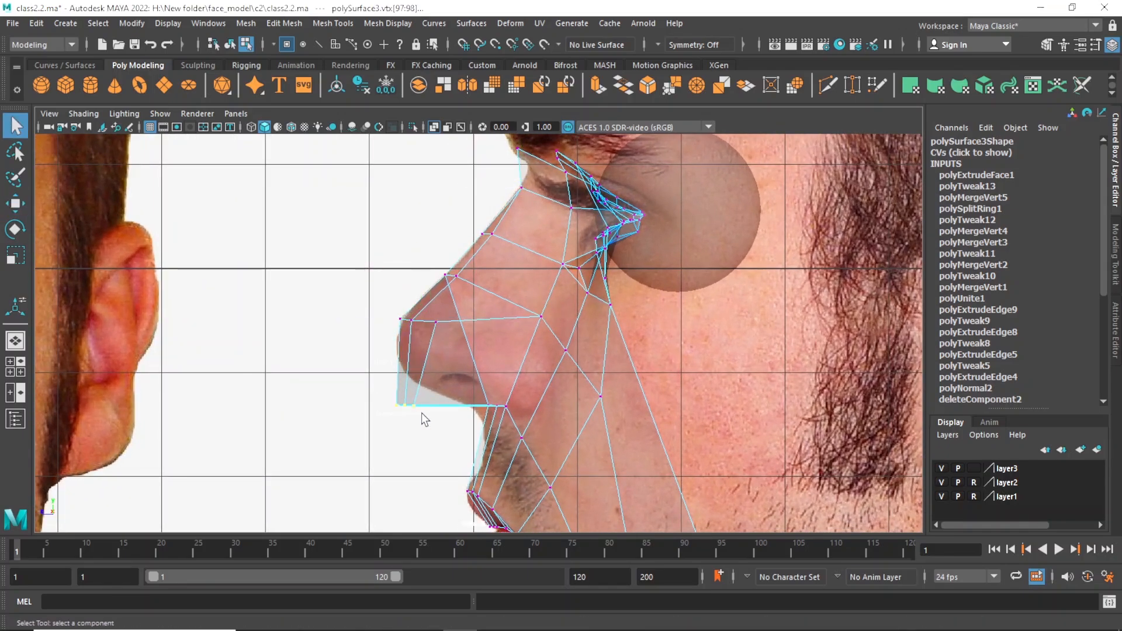
{"action": "key", "text": "w"}
{"action": "left_click_drag", "start_coordinate": [410, 408], "coordinate": [416, 379]}
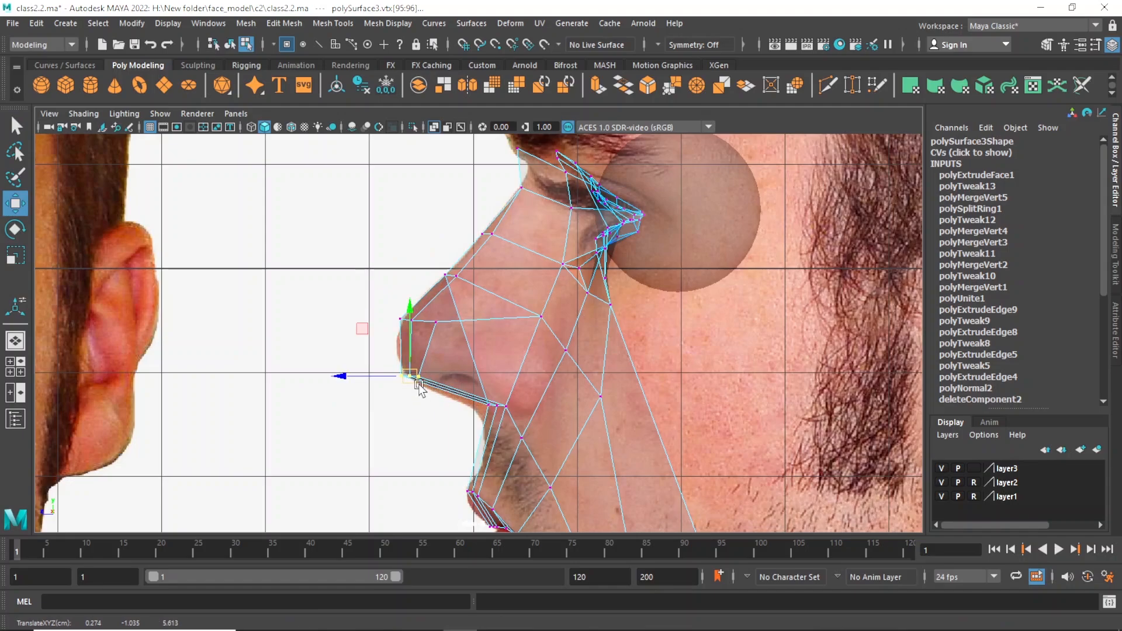
{"action": "left_click", "coordinate": [400, 320]}
{"action": "left_click_drag", "start_coordinate": [403, 320], "coordinate": [403, 331]}
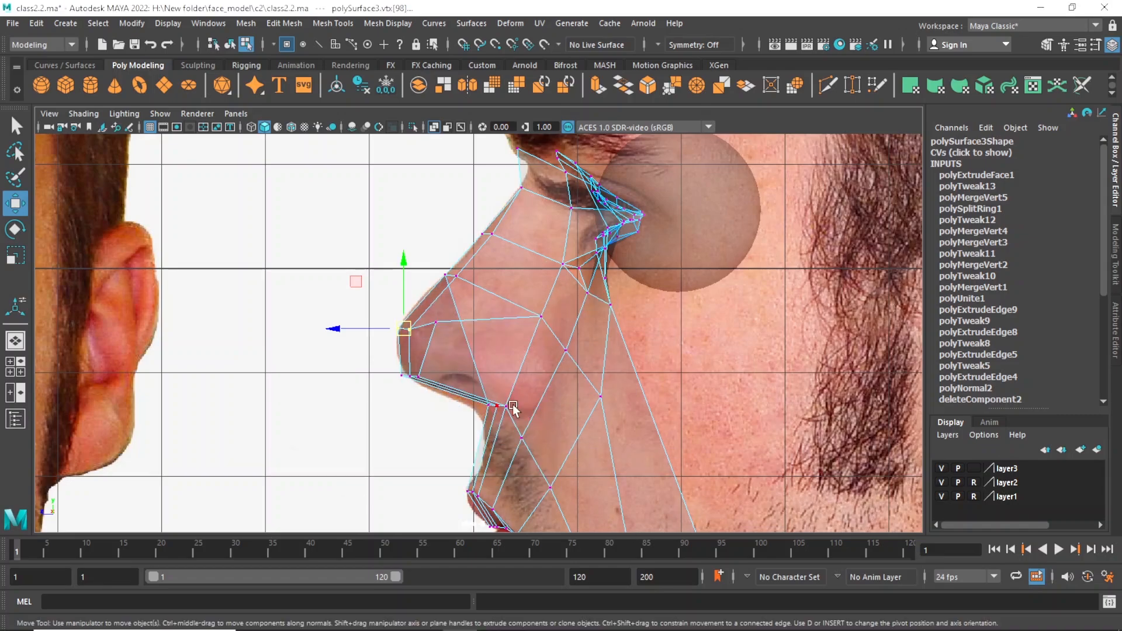
In the front view, move the two outer nose-tip vertices inward, closer to the centre line.
{"action": "key", "text": "space"}
{"action": "key", "text": "space"}
{"action": "right_click_drag", "start_coordinate": [322, 371], "coordinate": [405, 412], "text": "alt"}
{"action": "middle_click_drag", "start_coordinate": [405, 412], "coordinate": [446, 400], "text": "alt"}
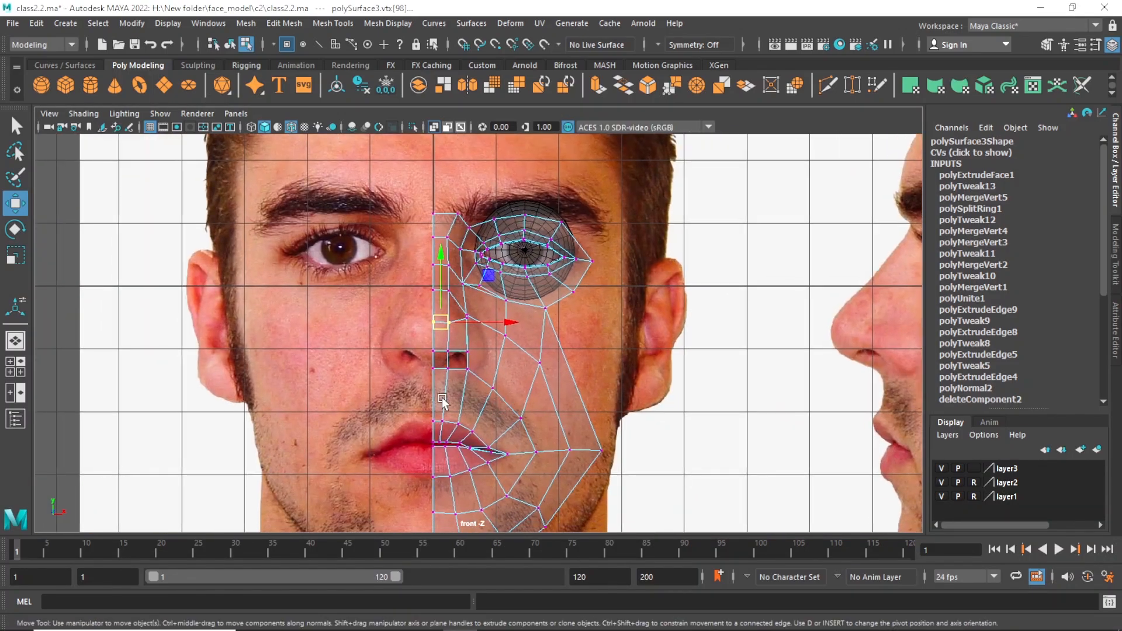
{"action": "right_click_drag", "start_coordinate": [445, 401], "coordinate": [573, 448], "text": "alt"}
{"action": "right_click_drag", "start_coordinate": [425, 378], "coordinate": [456, 314], "text": "alt"}
{"action": "key", "text": "q"}
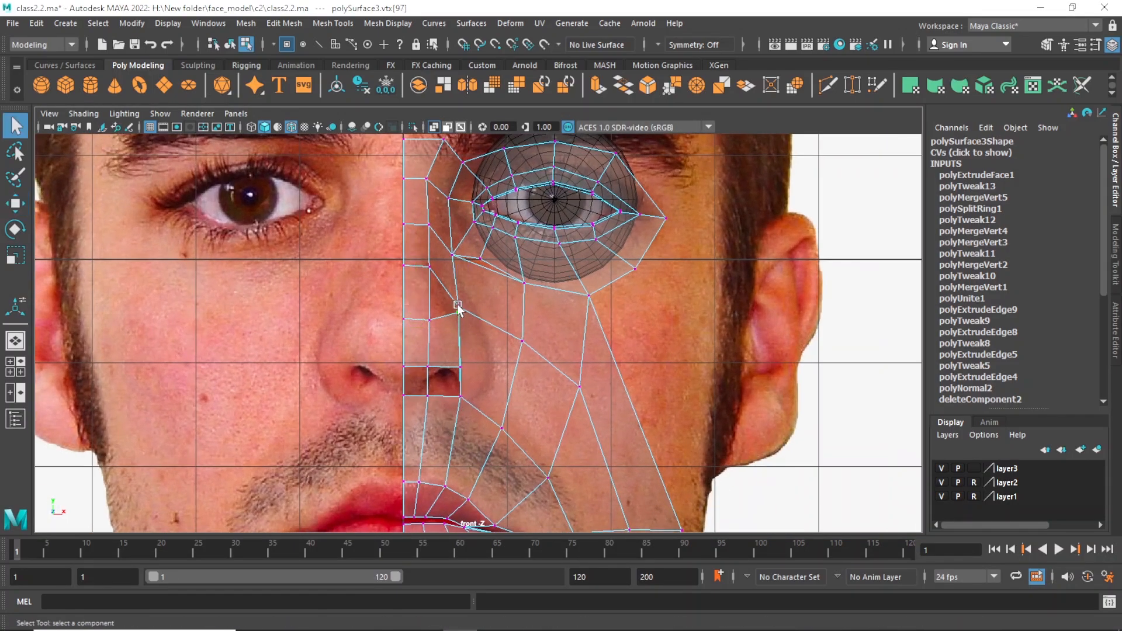
{"action": "key", "text": "w"}
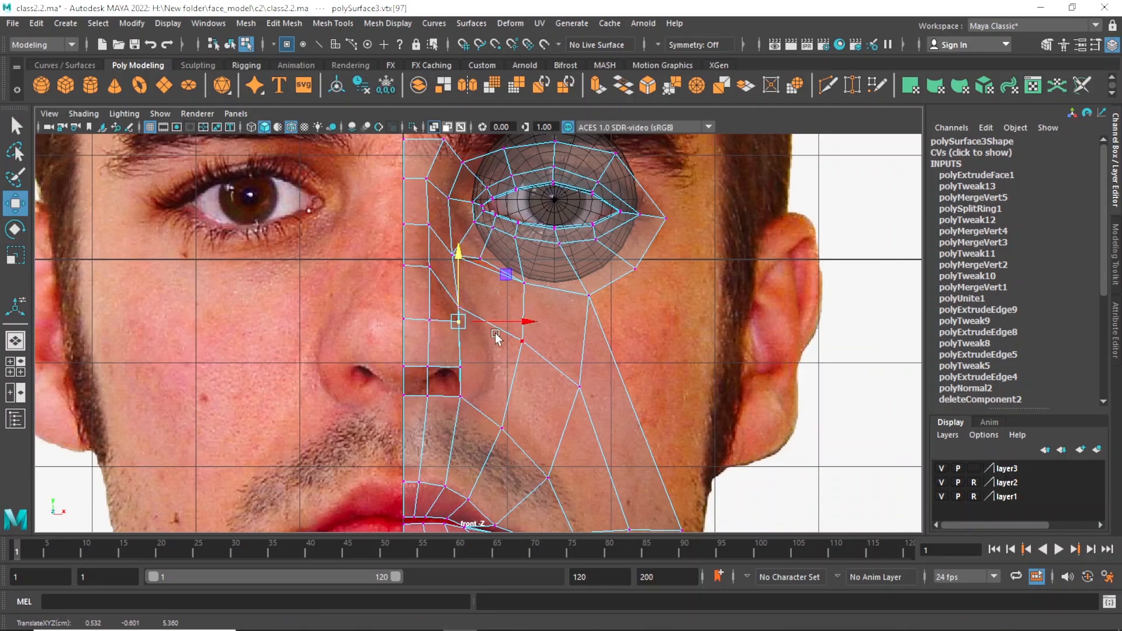
{"action": "left_click_drag", "start_coordinate": [490, 324], "coordinate": [480, 325]}
{"action": "key", "text": "ctrl+z"}
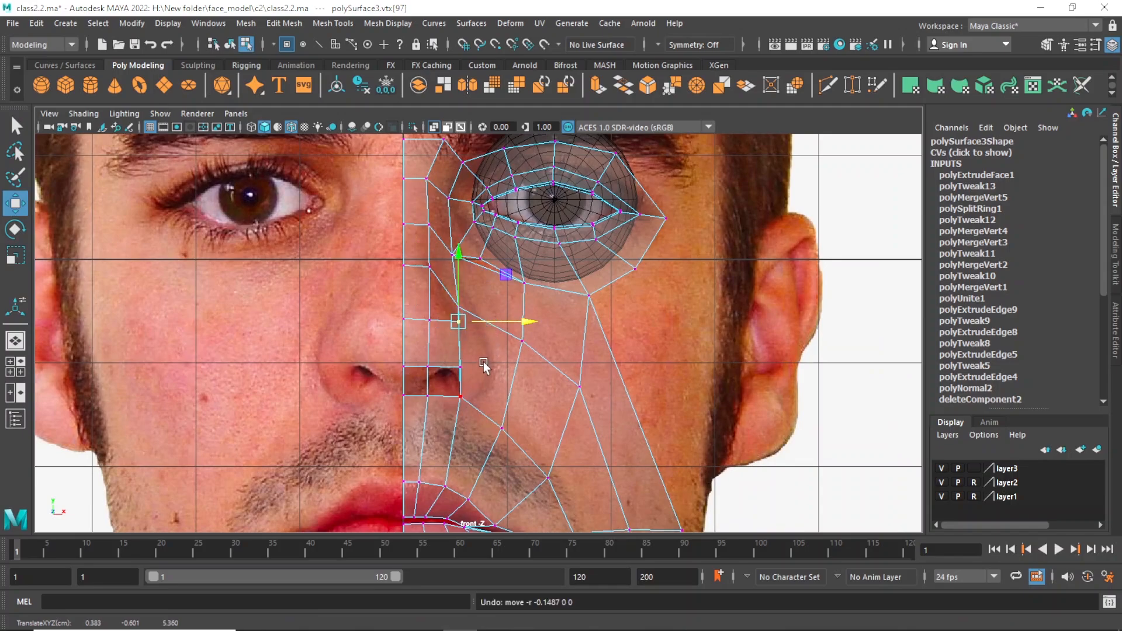
{"action": "left_click", "coordinate": [461, 367]}
{"action": "key", "text": "q"}
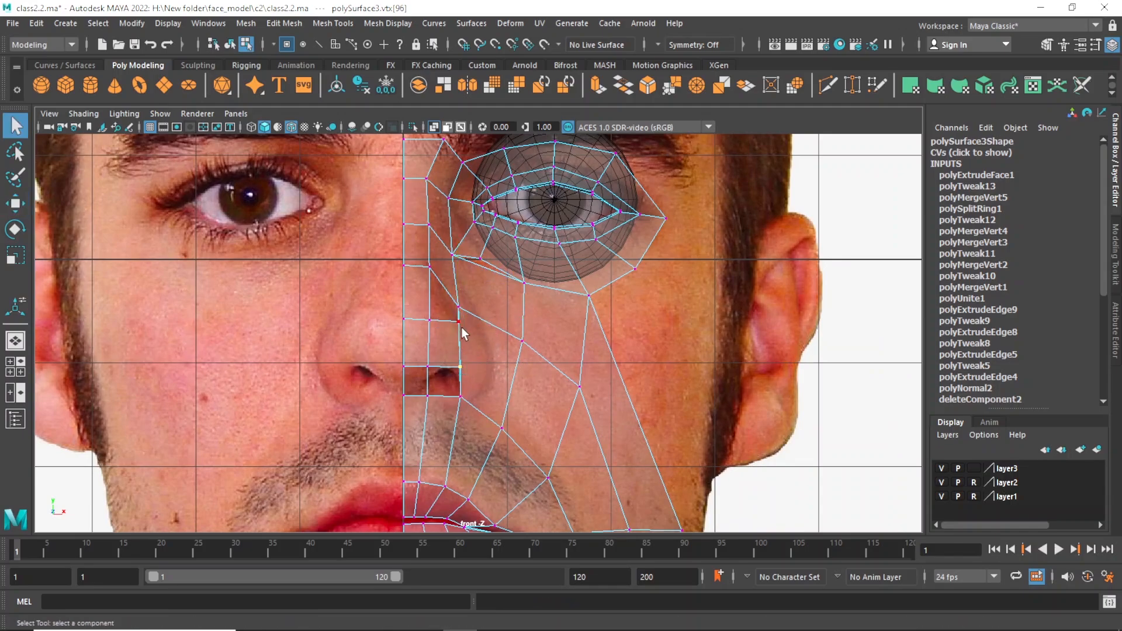
{"action": "key", "text": "w"}
{"action": "left_click_drag", "start_coordinate": [517, 343], "coordinate": [499, 342]}
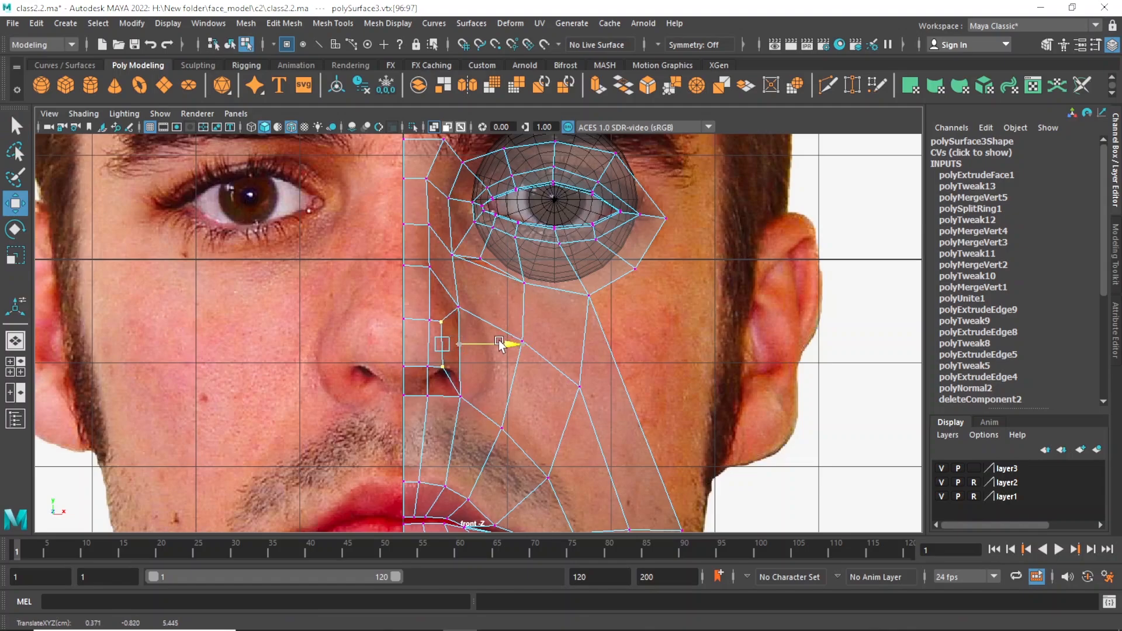
Move the two middle-column nose-tip vertices and the nose-base vertex below them slightly toward the centre line.
{"action": "left_click", "coordinate": [457, 393]}
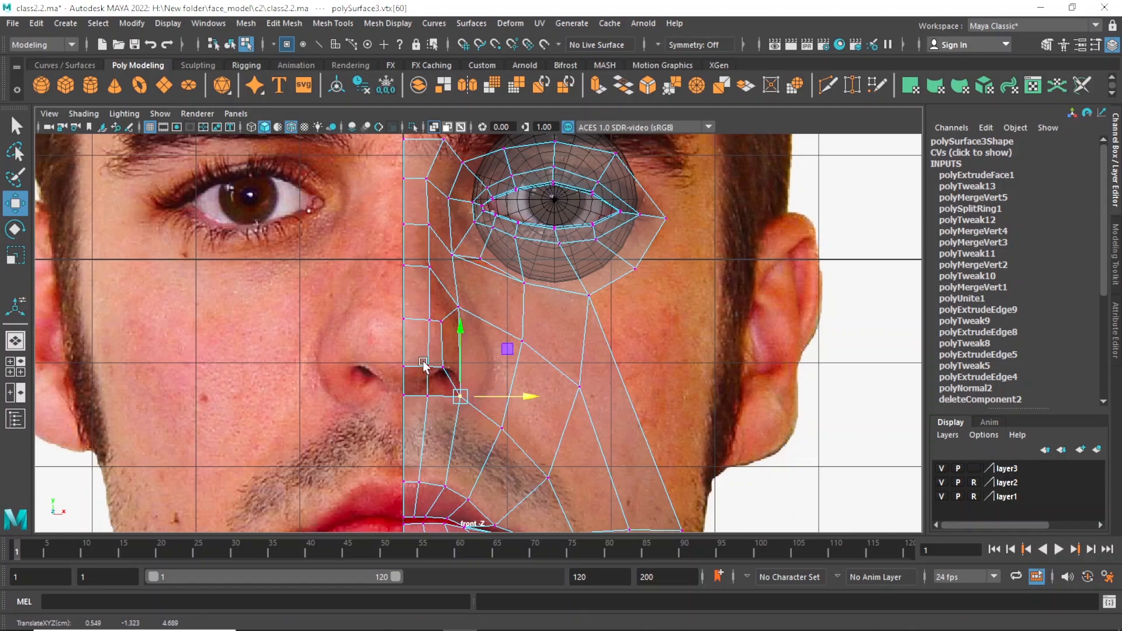
{"action": "left_click", "coordinate": [429, 321]}
{"action": "key", "text": "q"}
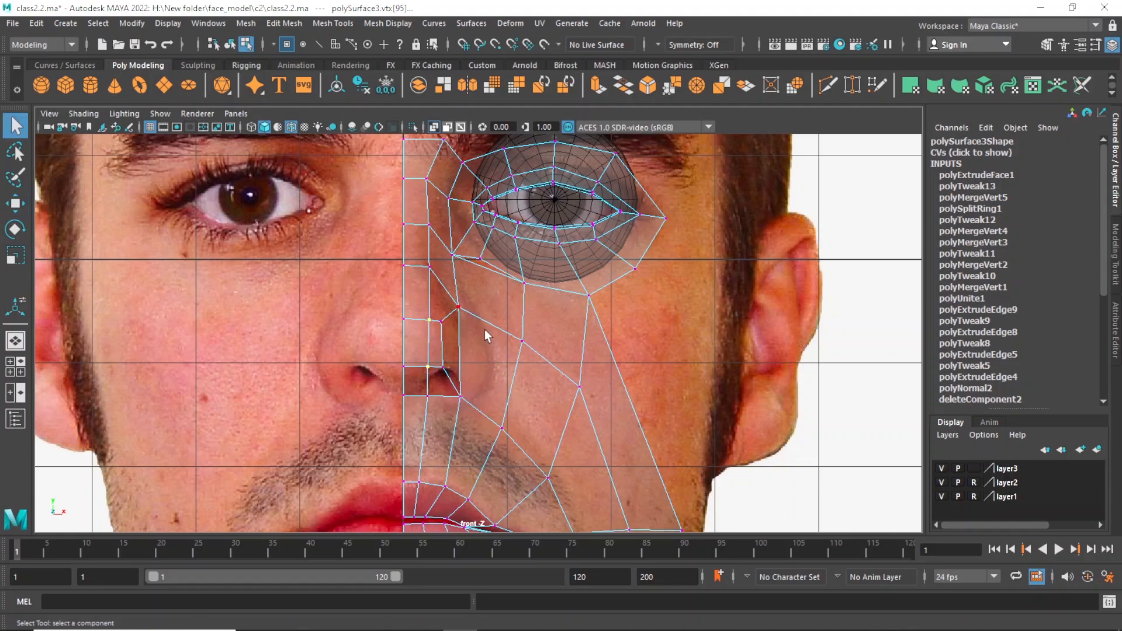
{"action": "key", "text": "w"}
{"action": "left_click_drag", "start_coordinate": [485, 343], "coordinate": [478, 343]}
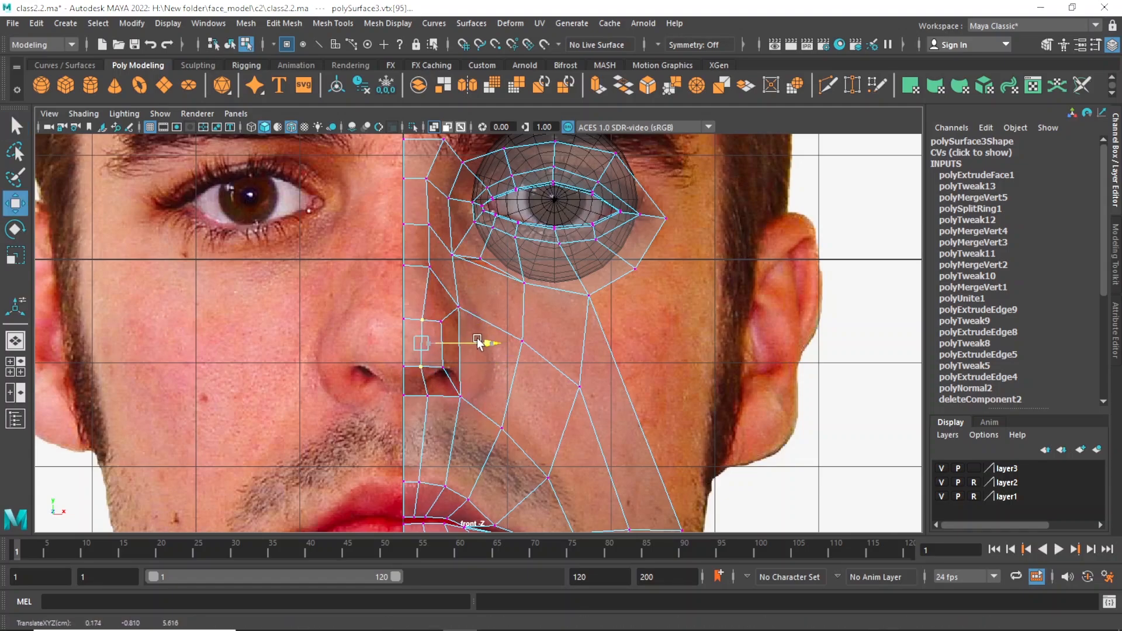
{"action": "left_click", "coordinate": [431, 391]}
{"action": "left_click_drag", "start_coordinate": [482, 393], "coordinate": [478, 390]}
{"action": "key", "text": "q"}
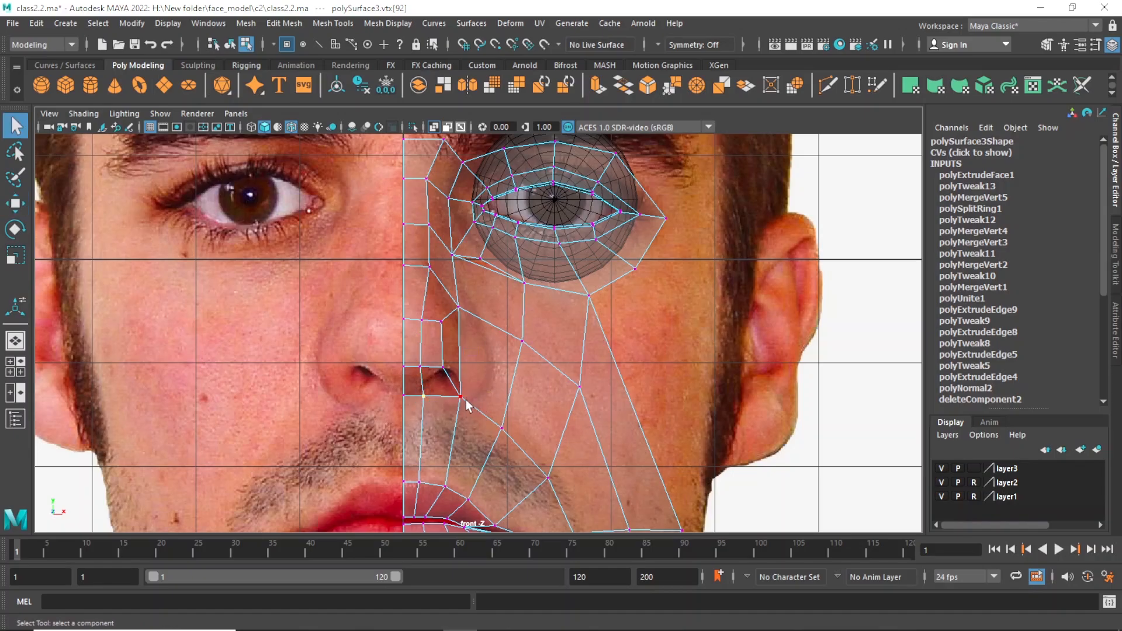
In the front view, move the nose-bridge vertex just above the tip slightly toward the centre line.
{"action": "key", "text": "space"}
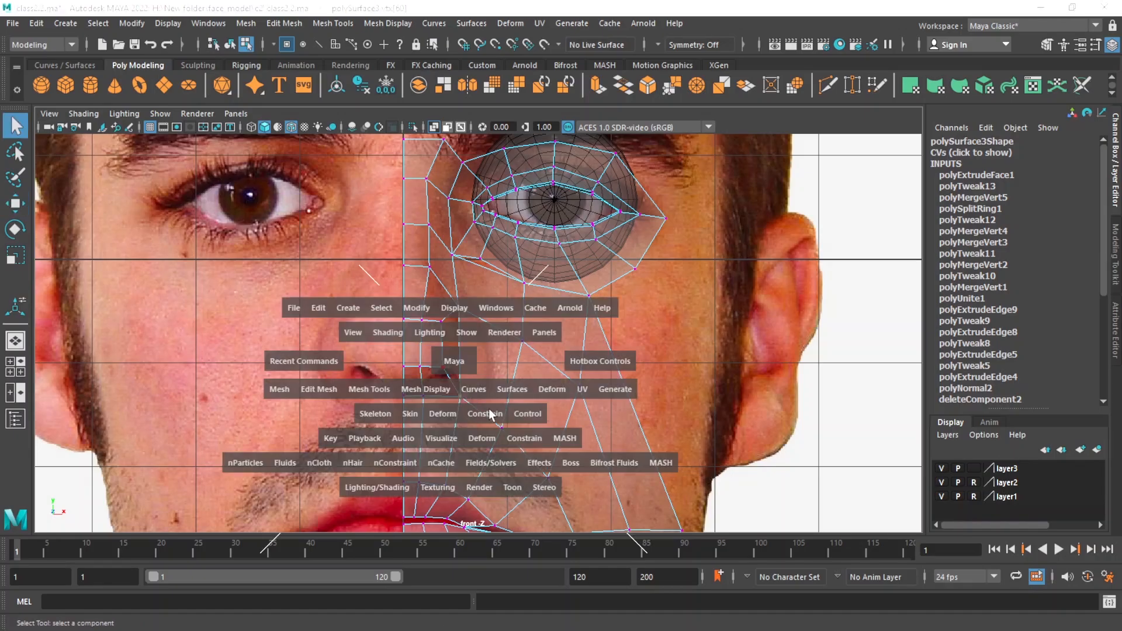
{"action": "key", "text": "space"}
{"action": "left_click_drag", "start_coordinate": [621, 313], "coordinate": [460, 332], "text": "alt"}
{"action": "key", "text": "space"}
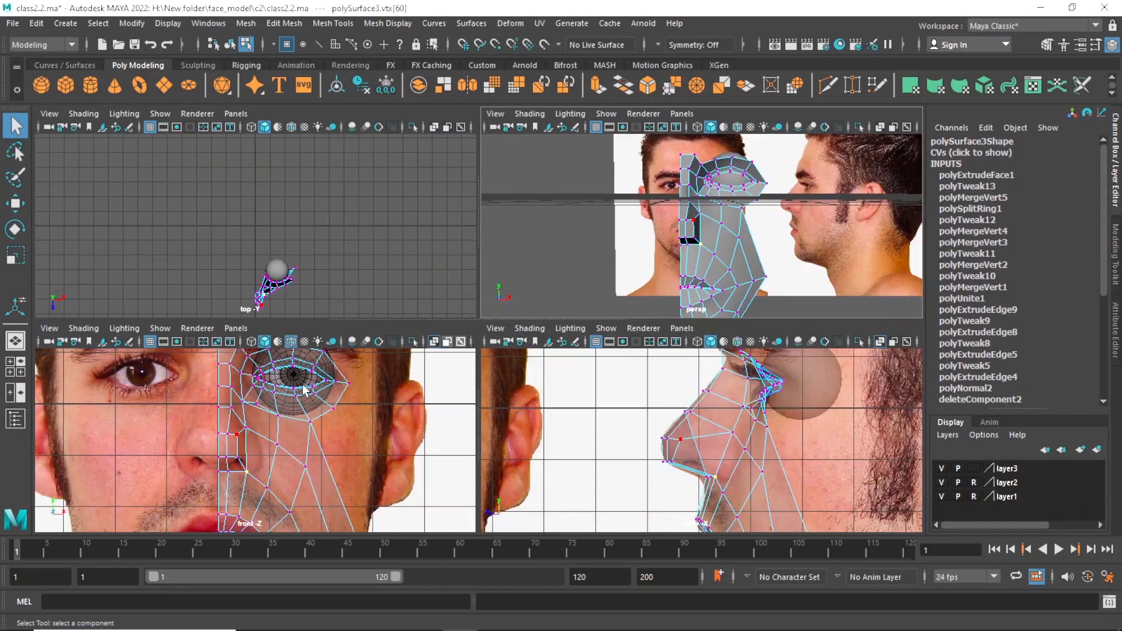
{"action": "key", "text": "space"}
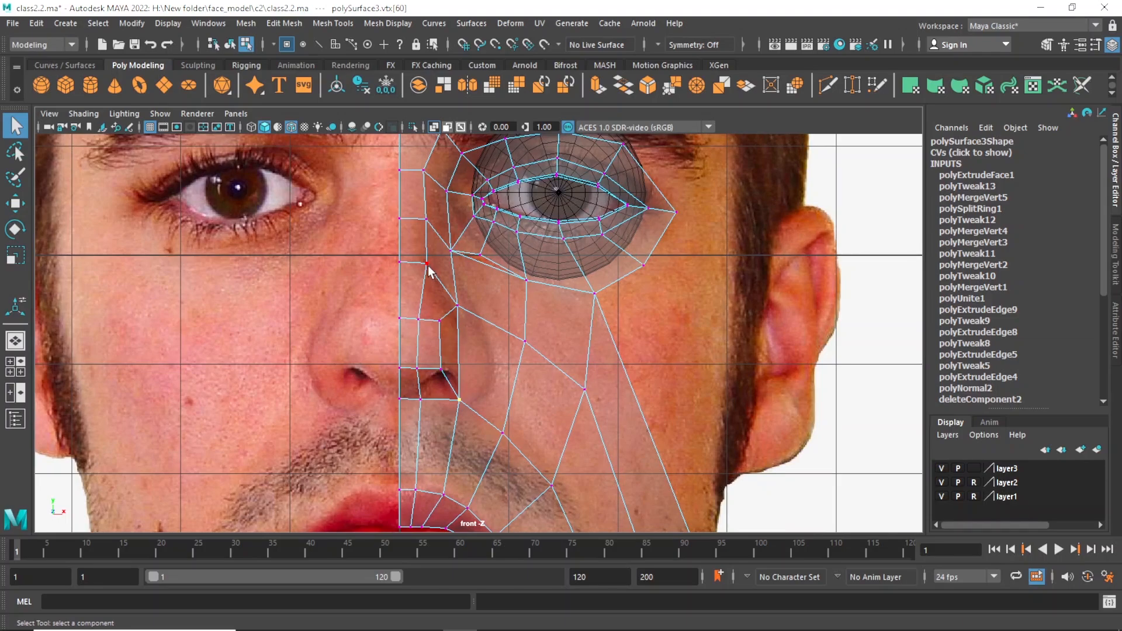
{"action": "left_click", "coordinate": [428, 265]}
{"action": "key", "text": "w"}
{"action": "left_click_drag", "start_coordinate": [474, 262], "coordinate": [470, 262]}
{"action": "right_click_drag", "start_coordinate": [512, 325], "coordinate": [431, 324], "text": "alt"}
{"action": "right_click_drag", "start_coordinate": [520, 340], "coordinate": [528, 383], "text": "alt"}
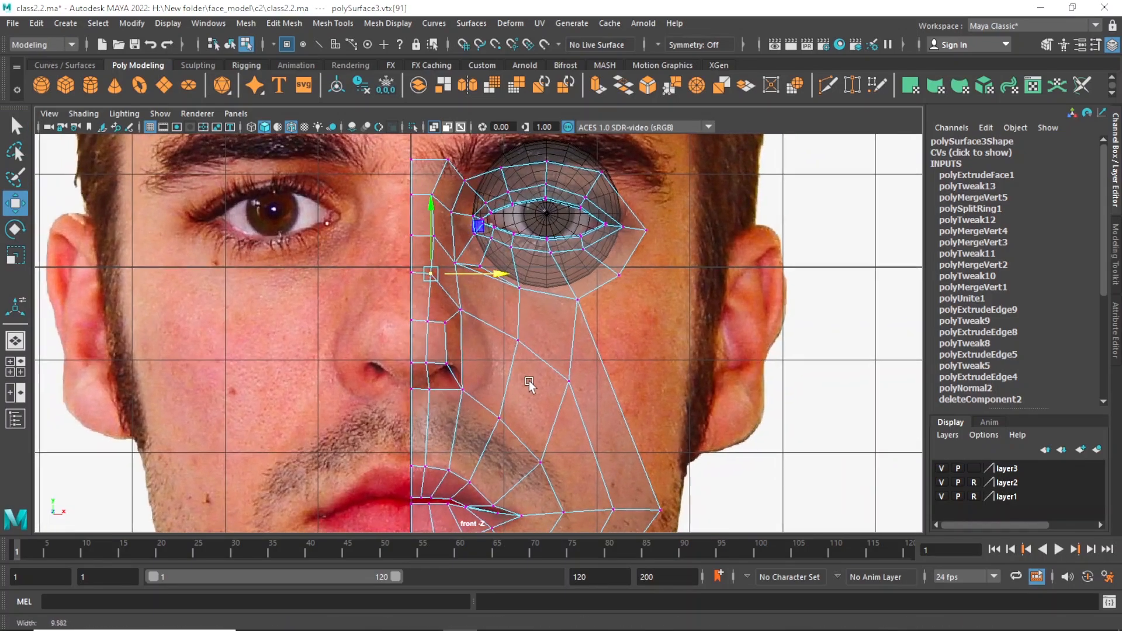
Select the outer upper nose-tip vertex in the perspective view and move it forward in the side view.
{"action": "key", "text": "space"}
{"action": "key", "text": "space"}
{"action": "left_click_drag", "start_coordinate": [528, 383], "coordinate": [498, 410], "text": "alt"}
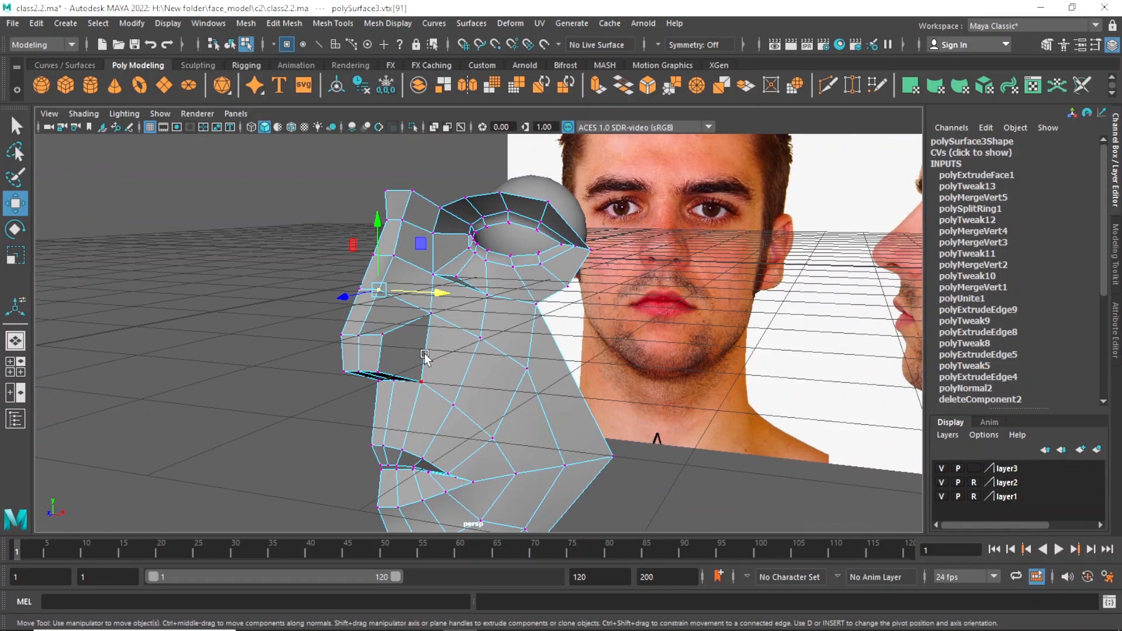
{"action": "left_click_drag", "start_coordinate": [362, 354], "coordinate": [309, 339], "text": "alt"}
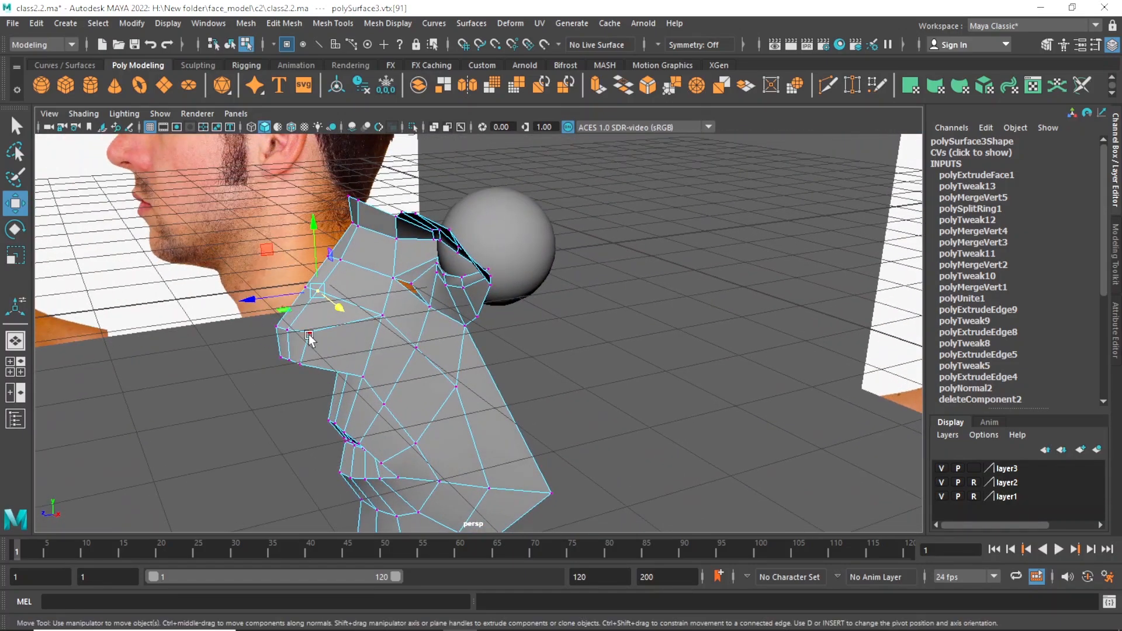
{"action": "left_click", "coordinate": [309, 336]}
{"action": "key", "text": "space"}
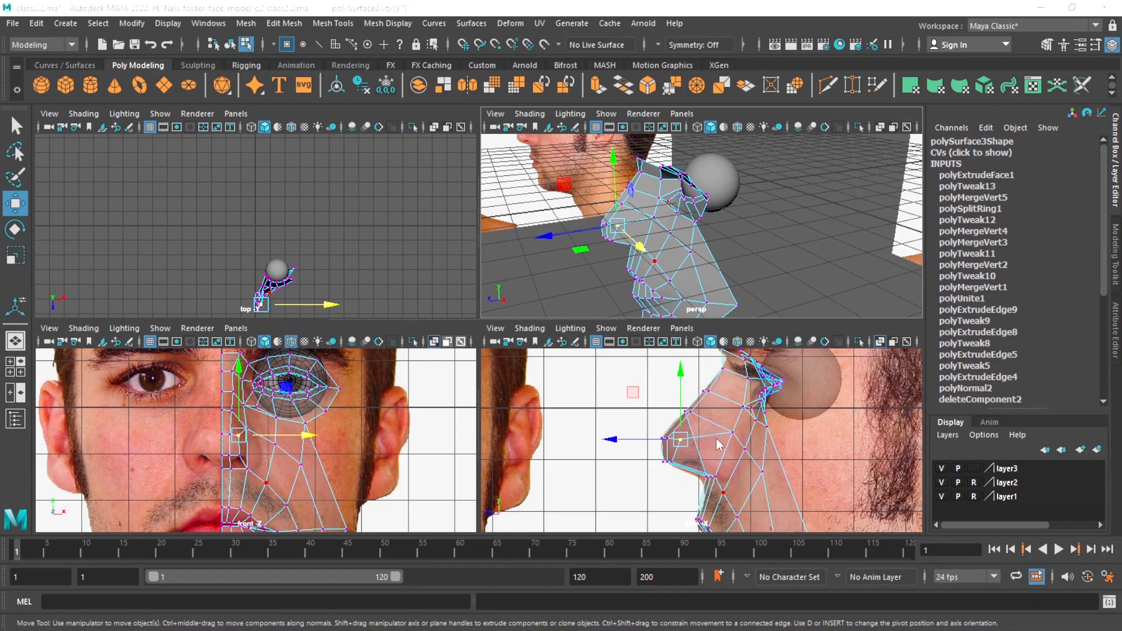
{"action": "key", "text": "space"}
{"action": "left_click_drag", "start_coordinate": [373, 331], "coordinate": [358, 331]}
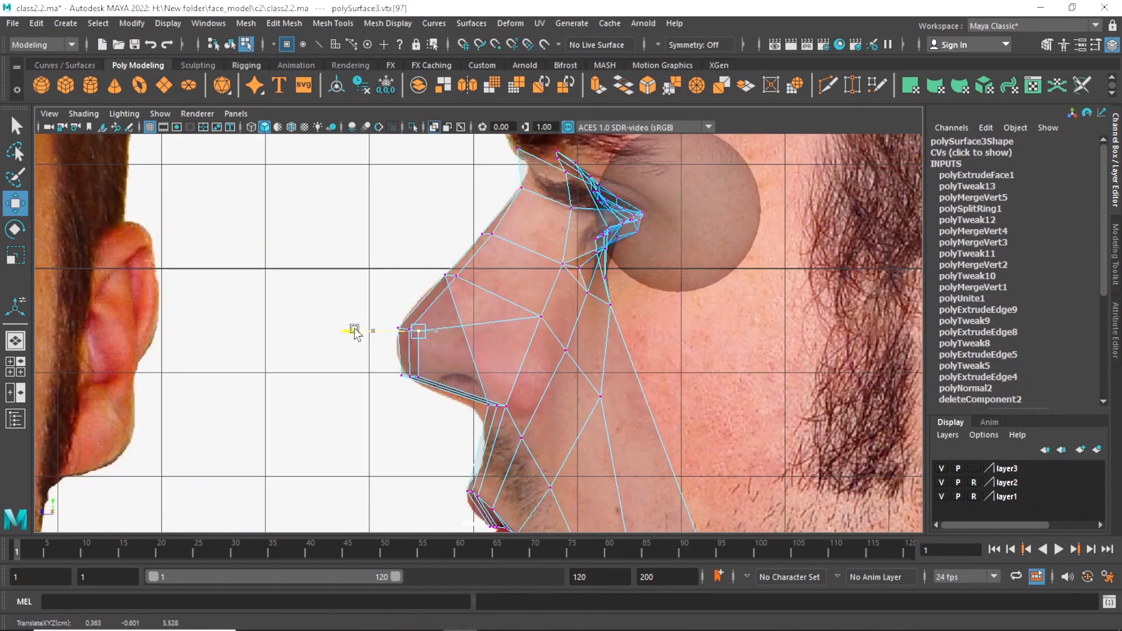
In the perspective view, move the two middle-column nose-tip vertices slightly forward to round the tip.
{"action": "key", "text": "space"}
{"action": "key", "text": "space"}
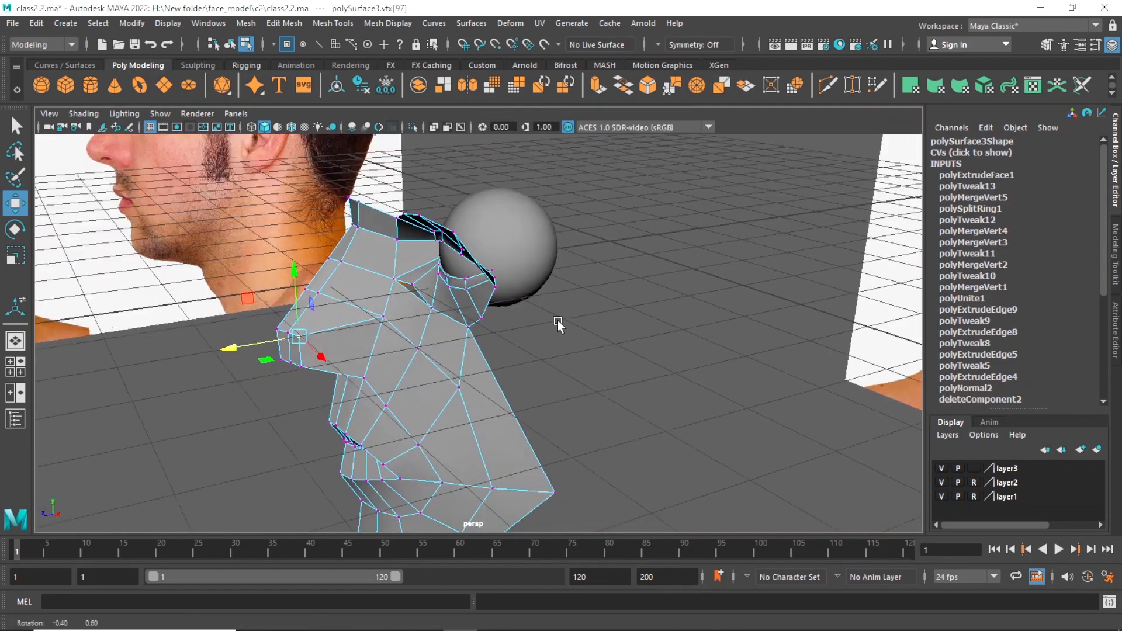
{"action": "left_click_drag", "start_coordinate": [506, 334], "coordinate": [512, 373], "text": "alt"}
{"action": "key", "text": "q"}
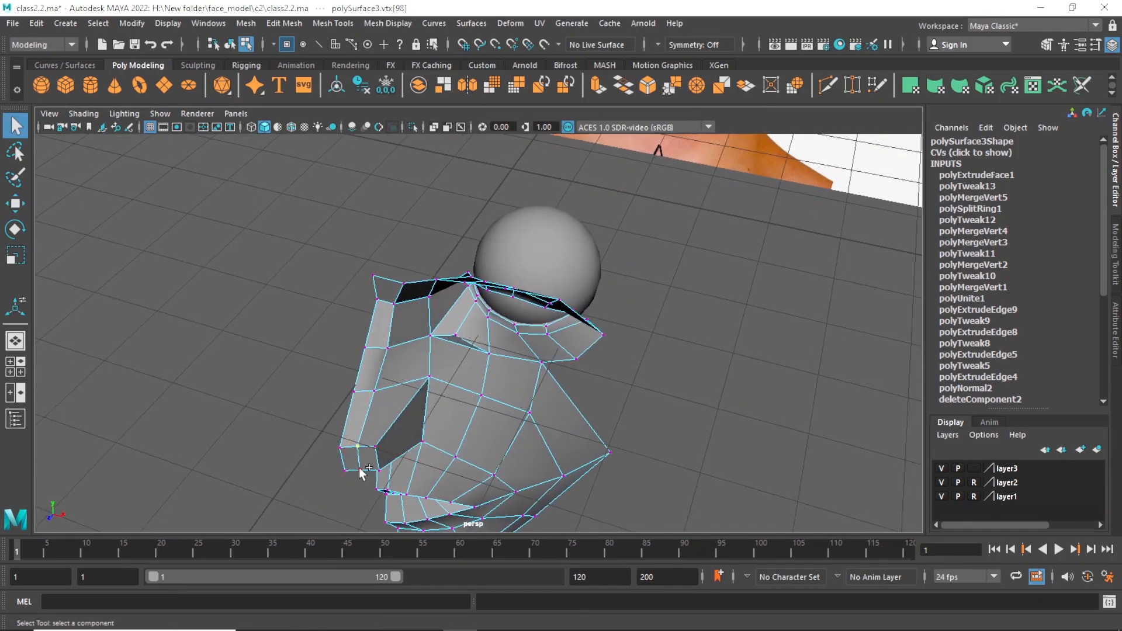
{"action": "left_click", "coordinate": [359, 469], "text": "shift"}
{"action": "left_click_drag", "start_coordinate": [422, 442], "coordinate": [272, 451], "text": "alt"}
{"action": "key", "text": "w"}
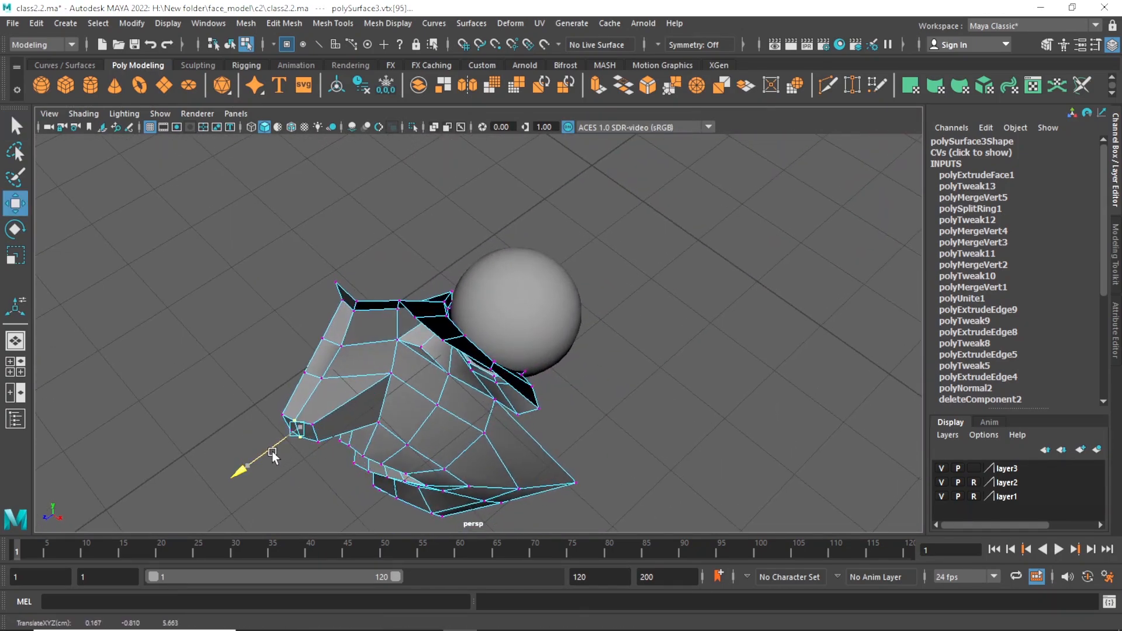
{"action": "left_click_drag", "start_coordinate": [368, 443], "coordinate": [411, 415], "text": "alt"}
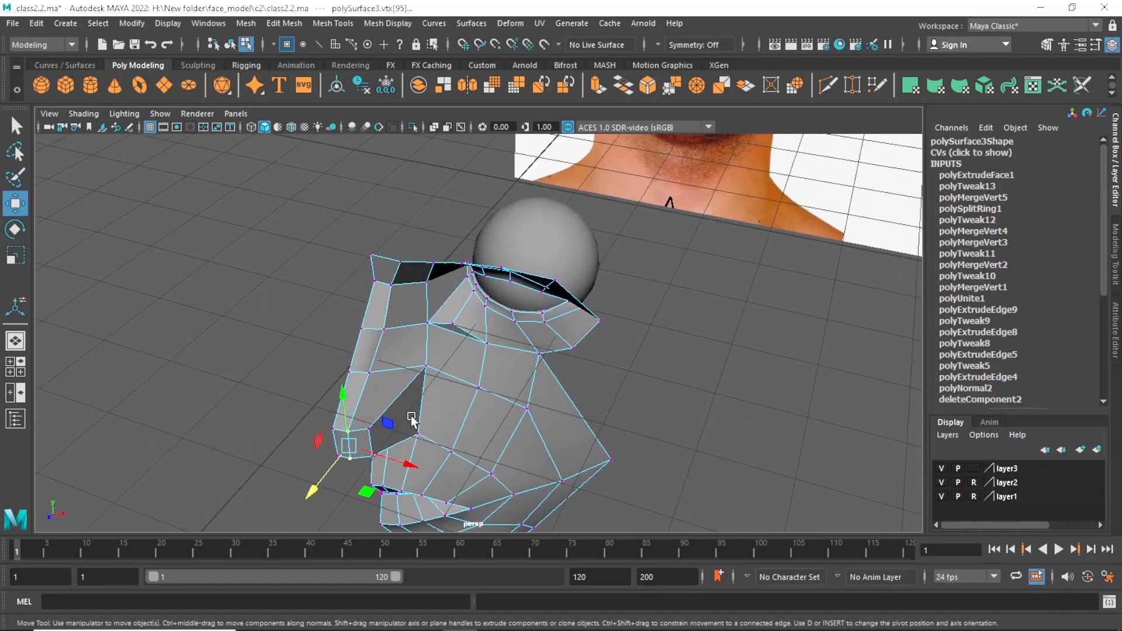
{"action": "key", "text": "ctrl+z"}
{"action": "left_click_drag", "start_coordinate": [481, 419], "coordinate": [434, 431], "text": "alt"}
{"action": "left_click_drag", "start_coordinate": [319, 476], "coordinate": [409, 430]}
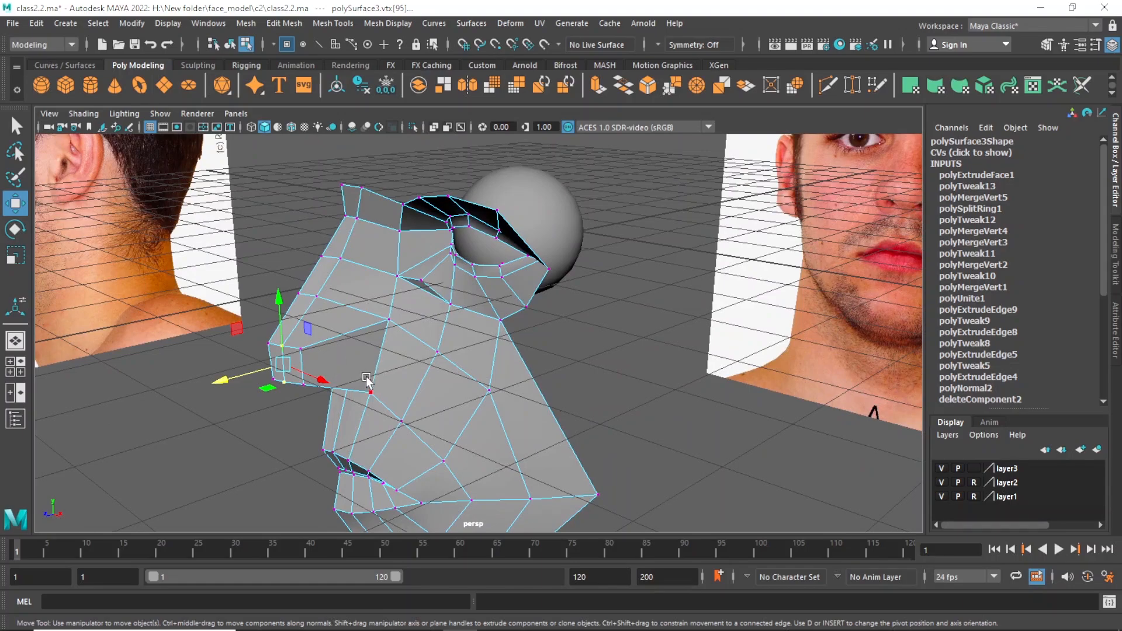
Insert an edge loop around the side and underside of the nose, between the tip and the cheek.
{"action": "left_click_drag", "start_coordinate": [378, 360], "coordinate": [413, 366], "text": "alt"}
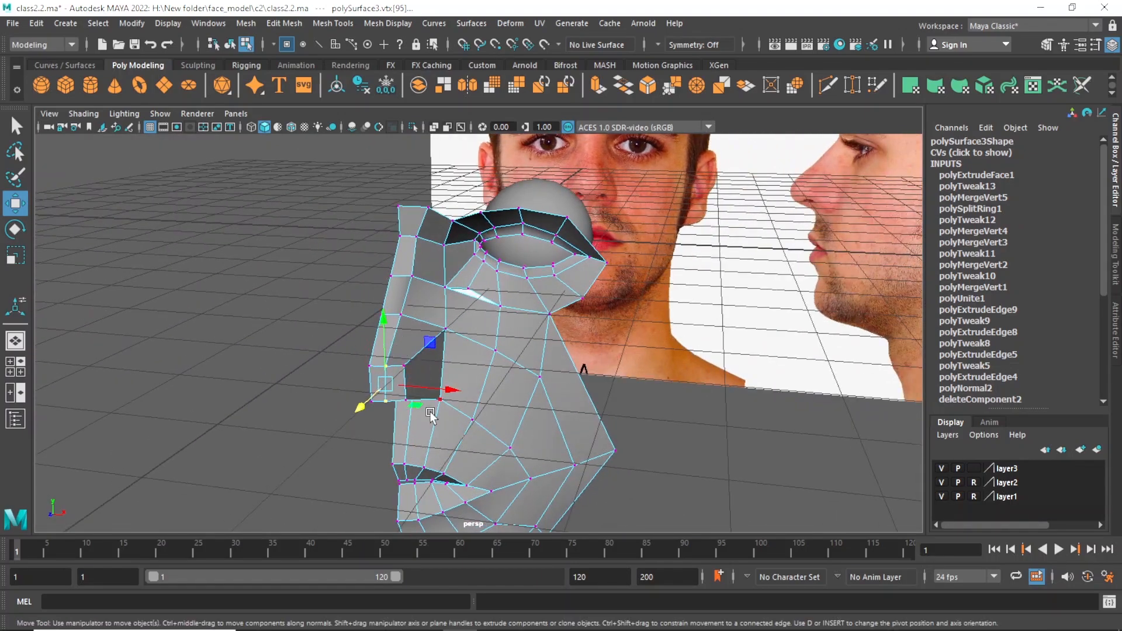
{"action": "left_click_drag", "start_coordinate": [429, 377], "coordinate": [426, 376], "text": "alt"}
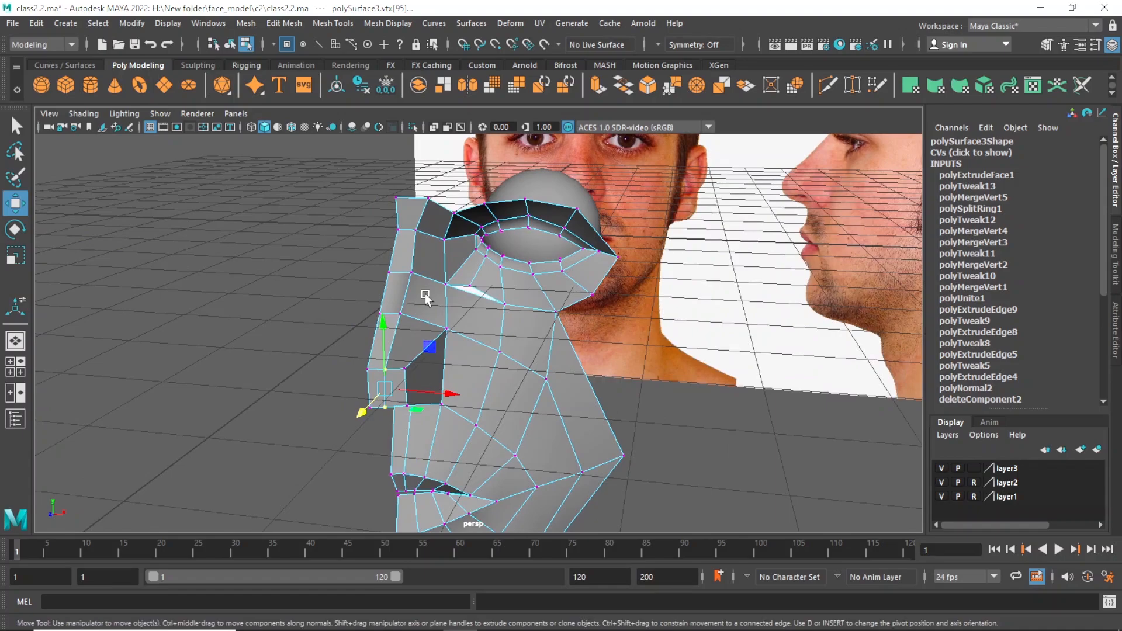
{"action": "left_click", "coordinate": [342, 25]}
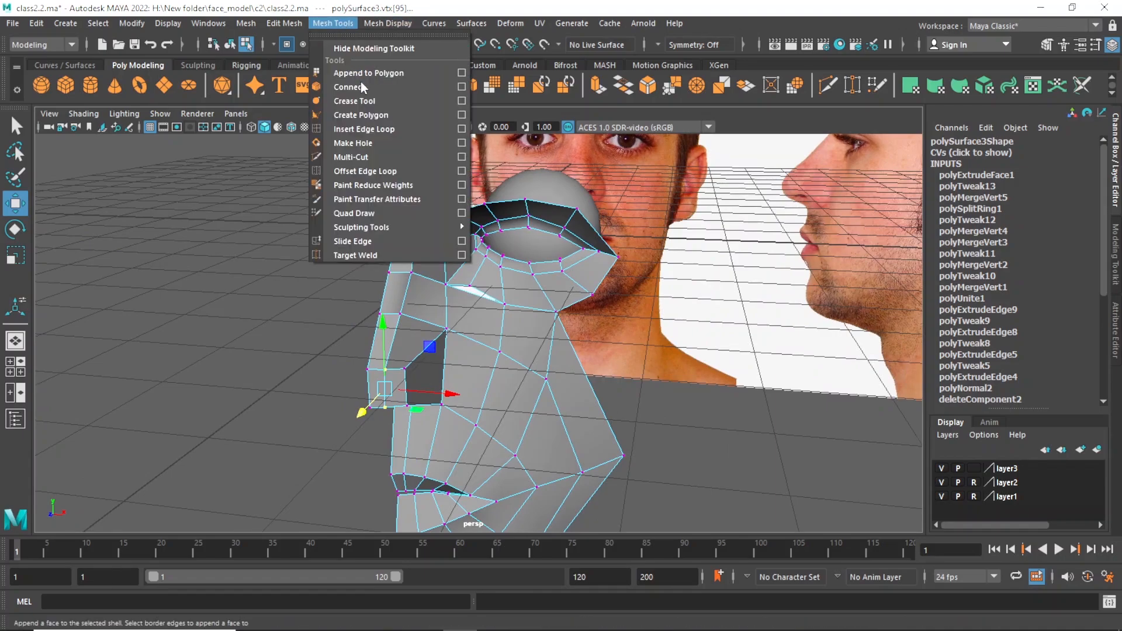
{"action": "left_click", "coordinate": [405, 129]}
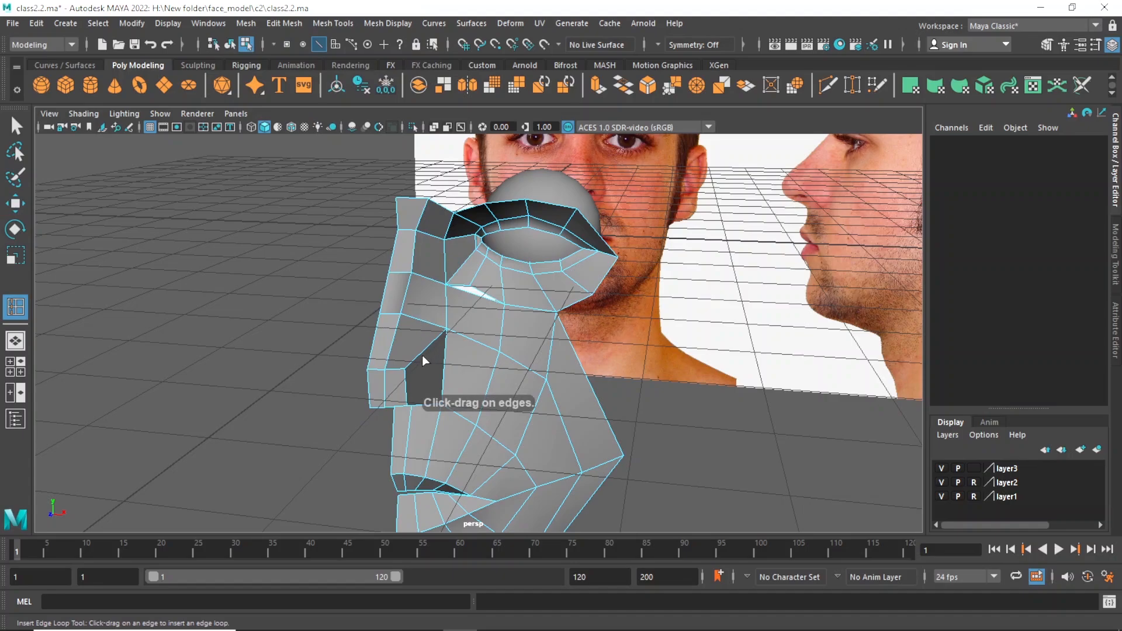
{"action": "left_click_drag", "start_coordinate": [428, 349], "coordinate": [433, 348]}
{"action": "left_click_drag", "start_coordinate": [503, 381], "coordinate": [461, 358], "text": "alt"}
Move the new loop's edge on the nose side outward in the front view to the width of the photo's nostril wing.
{"action": "key", "text": "w"}
{"action": "left_click", "coordinate": [448, 356]}
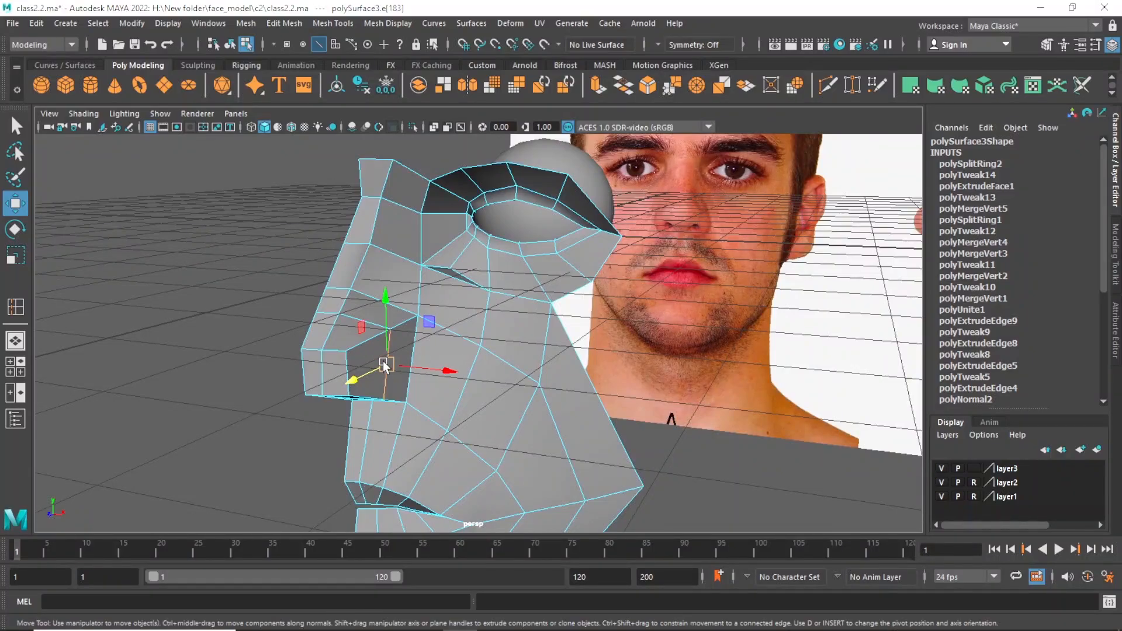
{"action": "left_click_drag", "start_coordinate": [384, 360], "coordinate": [406, 381], "text": "alt"}
{"action": "key", "text": "space"}
{"action": "key", "text": "space"}
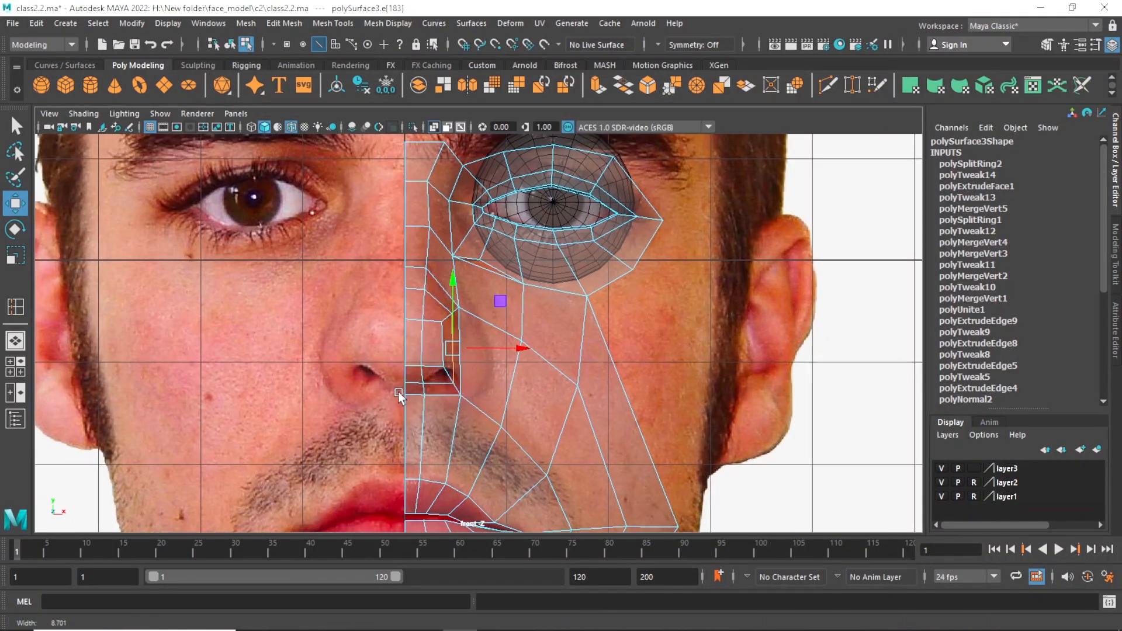
{"action": "left_click_drag", "start_coordinate": [502, 348], "coordinate": [534, 353]}
{"action": "left_click_drag", "start_coordinate": [540, 352], "coordinate": [537, 351]}
{"action": "scroll", "coordinate": [489, 347], "scroll_direction": "down", "scroll_amount": 2}
{"action": "key", "text": "space"}
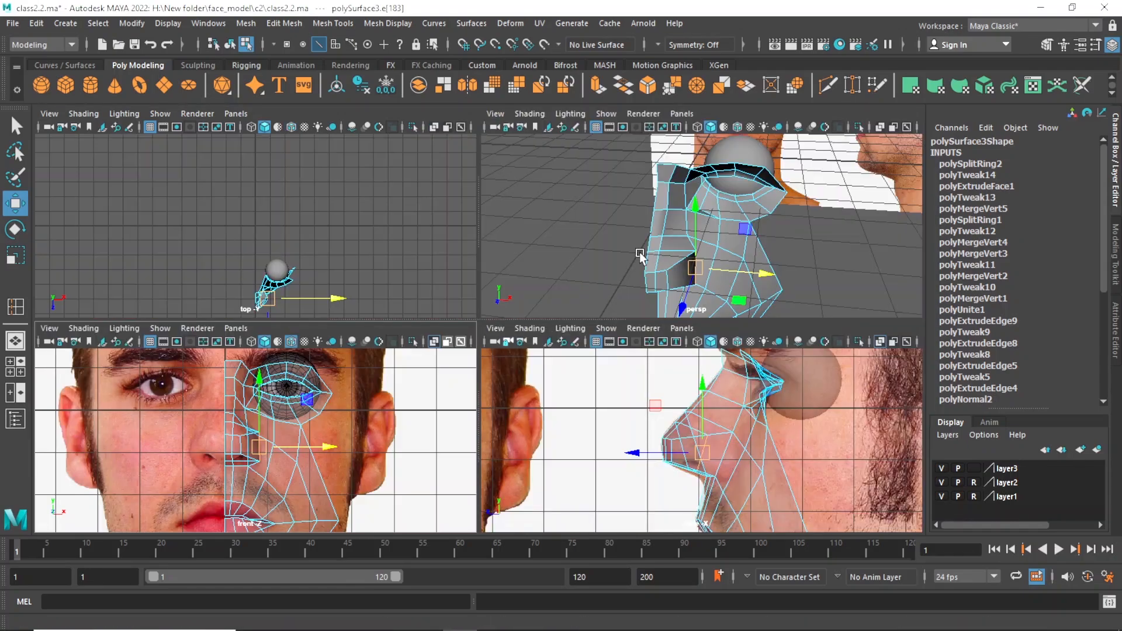
{"action": "key", "text": "space"}
{"action": "left_click_drag", "start_coordinate": [622, 252], "coordinate": [557, 259], "text": "alt"}
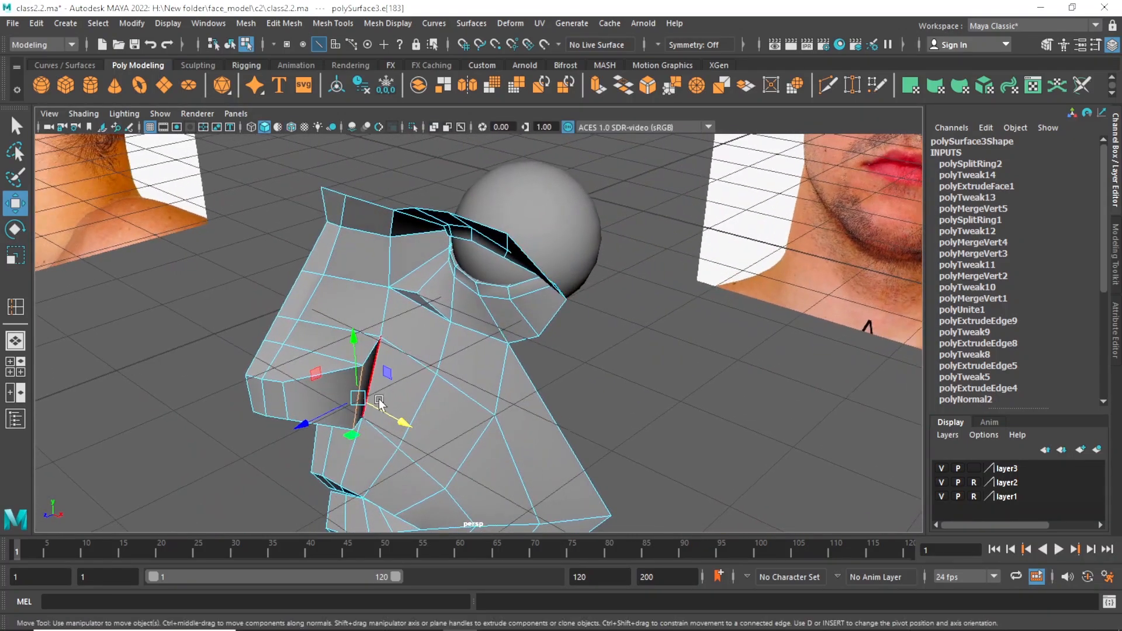
Move the selected nostril-wing edge slightly further outward in the perspective view and inspect the nose from the front.
{"action": "left_click_drag", "start_coordinate": [382, 407], "coordinate": [391, 411]}
{"action": "left_click_drag", "start_coordinate": [393, 413], "coordinate": [412, 431], "text": "alt"}
{"action": "left_click_drag", "start_coordinate": [396, 480], "coordinate": [395, 493]}
{"action": "left_click_drag", "start_coordinate": [397, 494], "coordinate": [453, 221], "text": "alt"}
{"action": "left_click_drag", "start_coordinate": [479, 271], "coordinate": [517, 320], "text": "alt"}
{"action": "key", "text": "q"}
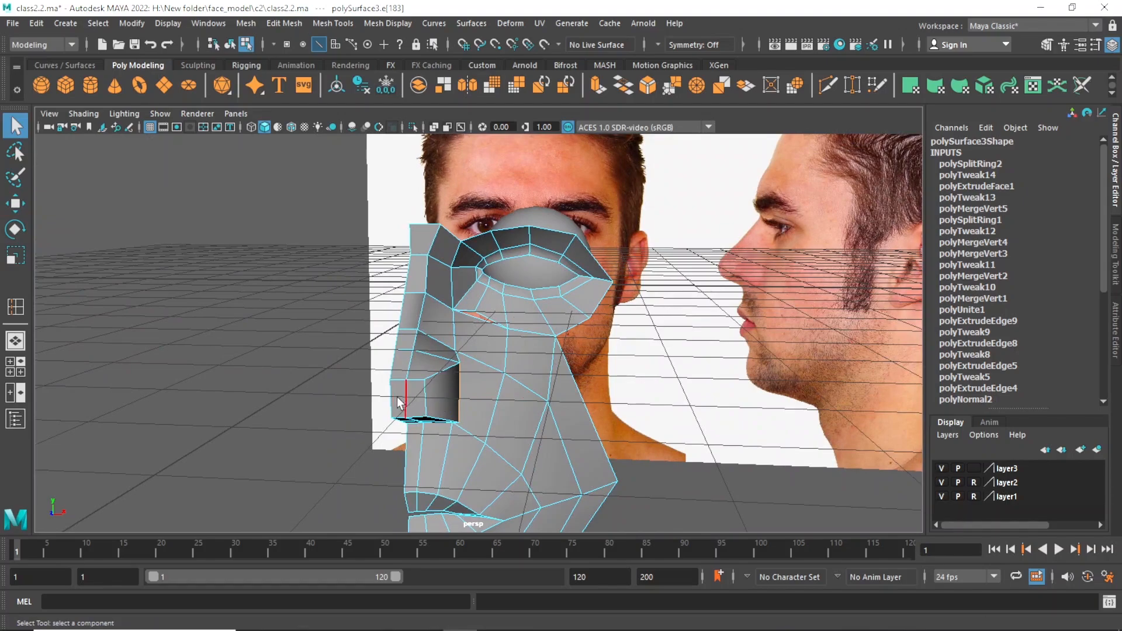
Using Insert Edge Loop with edge flow enabled, add a horizontal loop across the side of the nose at about mid-height.
{"action": "left_click_drag", "start_coordinate": [526, 397], "coordinate": [566, 388], "text": "alt"}
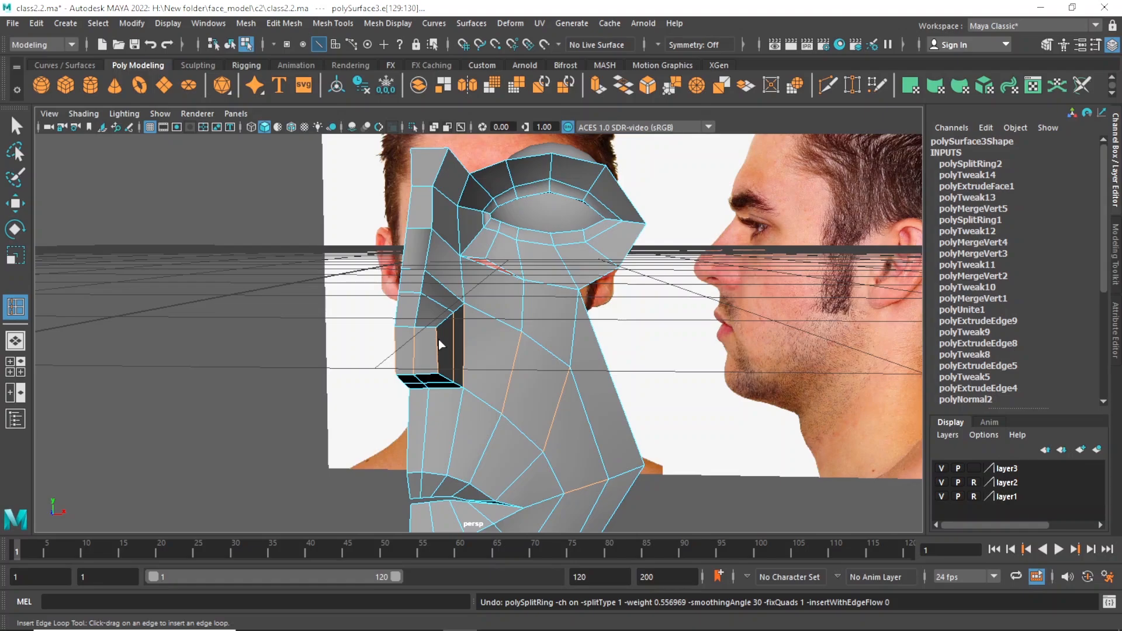
{"action": "left_click_drag", "start_coordinate": [460, 349], "coordinate": [432, 343], "text": "alt"}
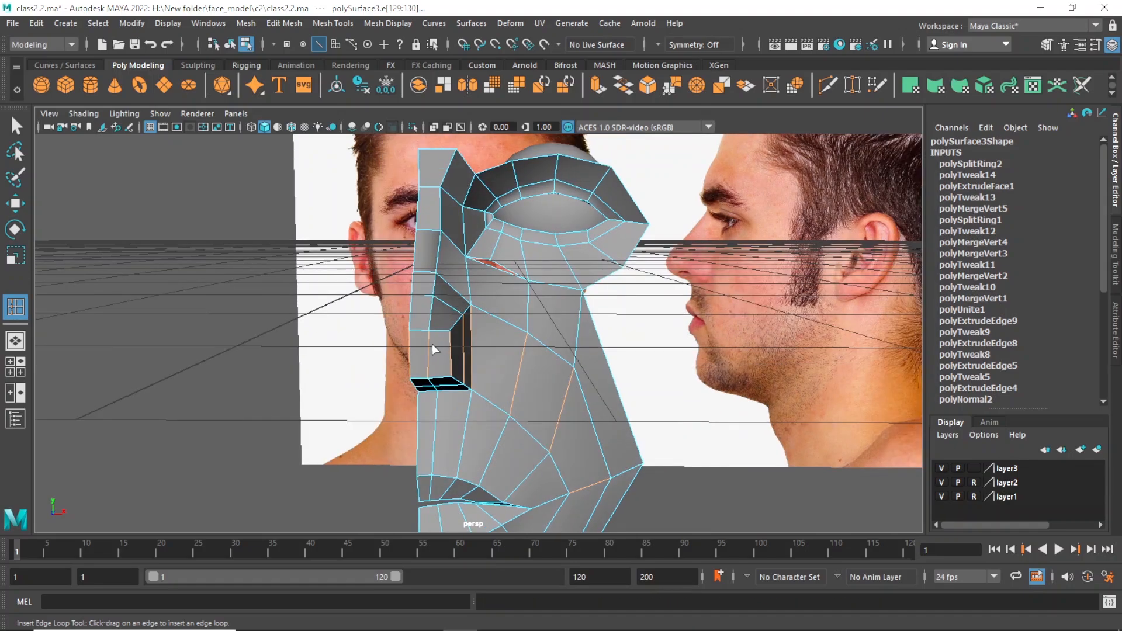
{"action": "left_click_drag", "start_coordinate": [497, 379], "coordinate": [446, 354], "text": "alt"}
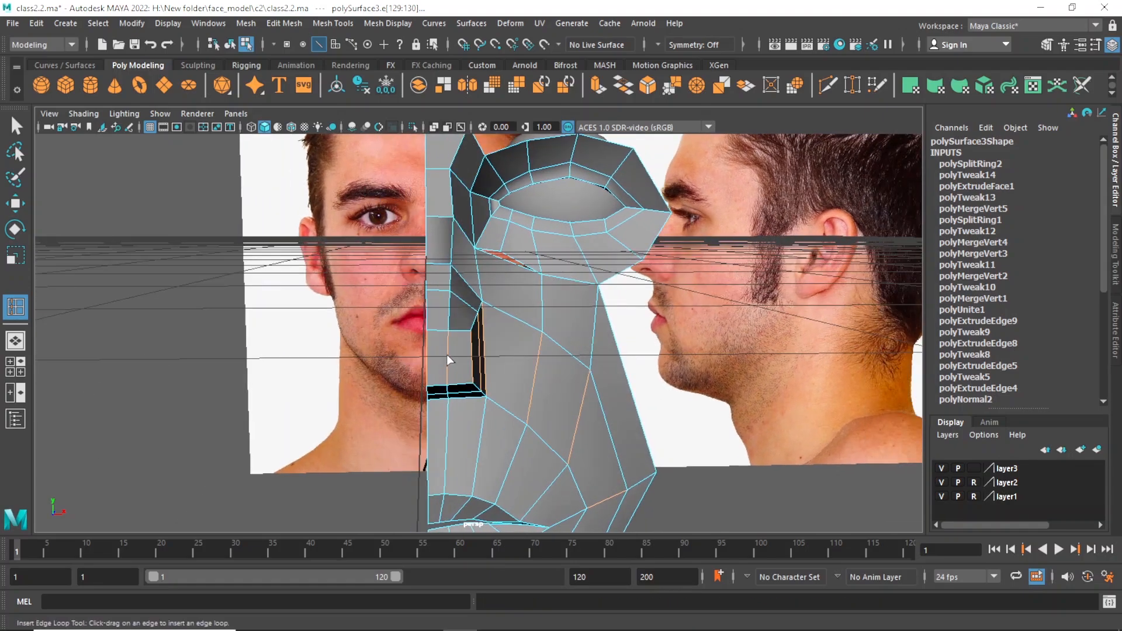
{"action": "left_click", "coordinate": [333, 24]}
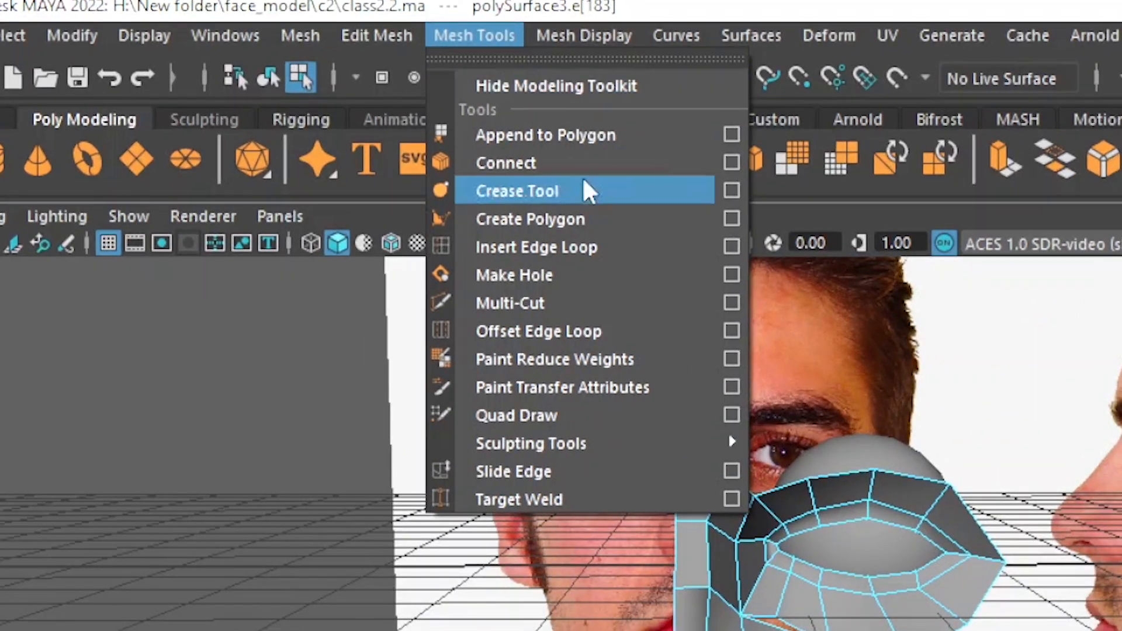
{"action": "left_click", "coordinate": [731, 248]}
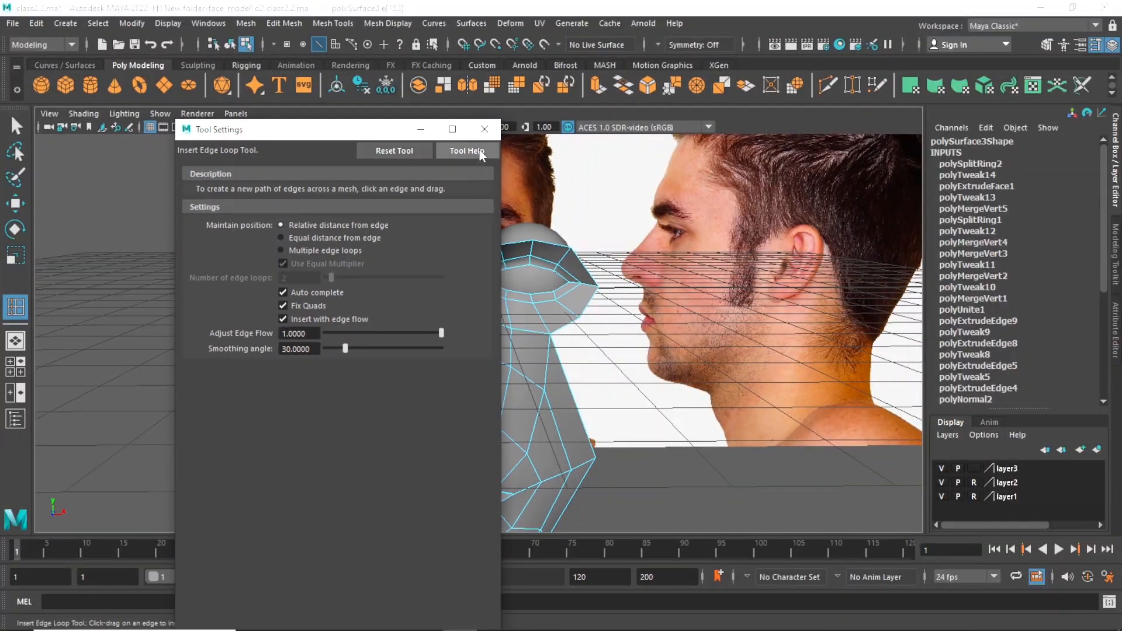
{"action": "left_click", "coordinate": [488, 128]}
{"action": "left_click", "coordinate": [462, 393]}
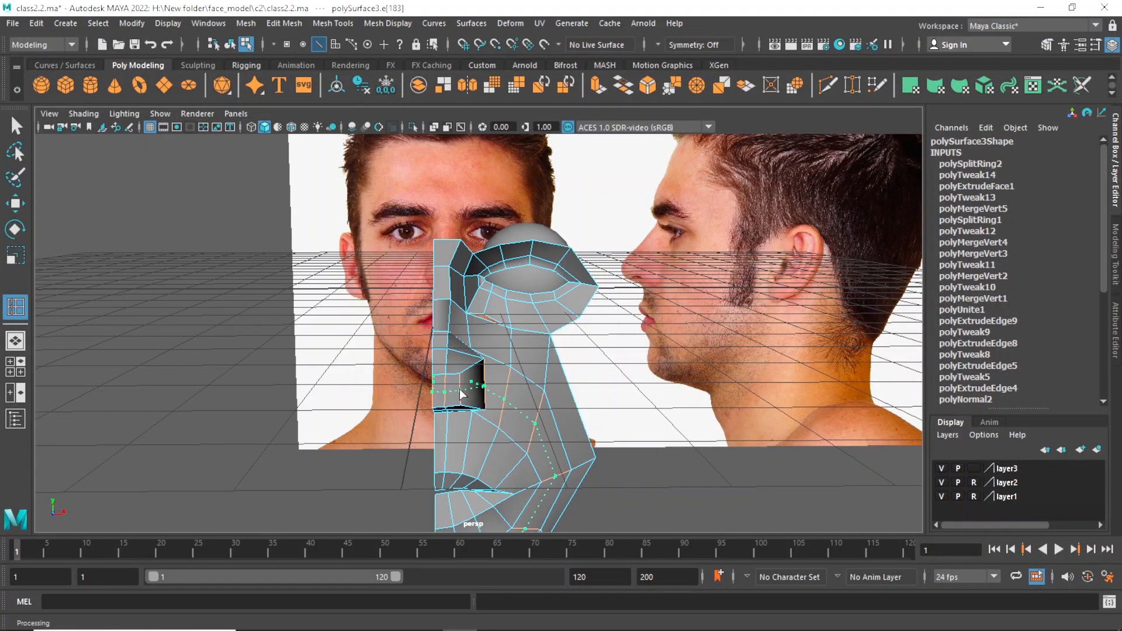
Select the inner faces closing off the extruded nose along the face's centre plane and delete them.
{"action": "left_click_drag", "start_coordinate": [531, 398], "coordinate": [561, 442], "text": "alt"}
{"action": "key", "text": "w"}
{"action": "right_click_drag", "start_coordinate": [609, 388], "coordinate": [614, 271]}
{"action": "left_click", "coordinate": [625, 400]}
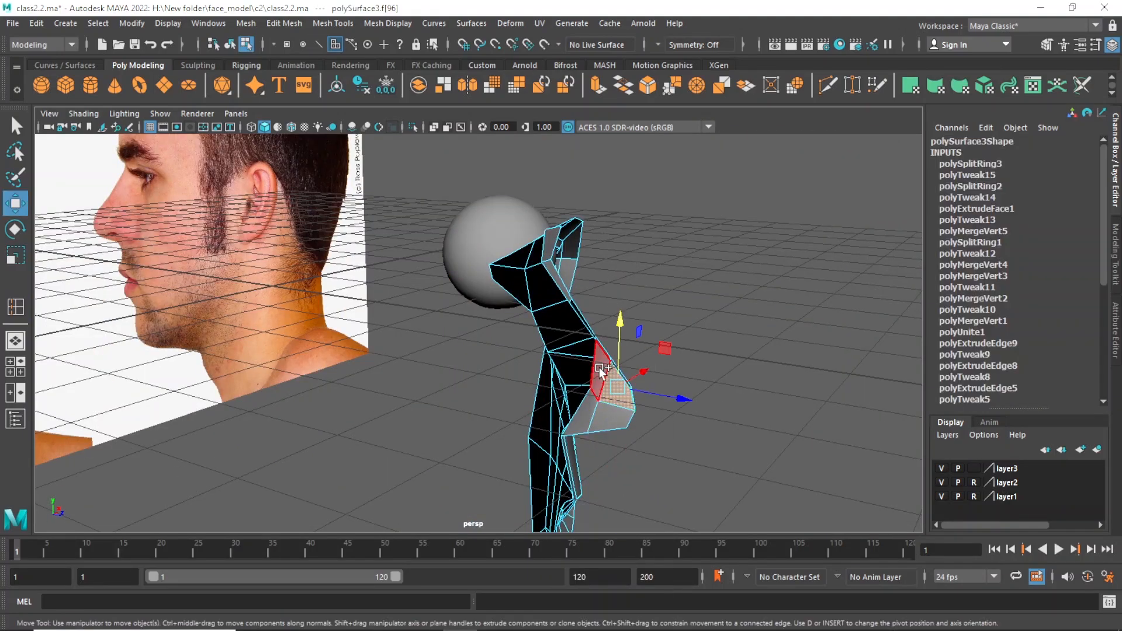
{"action": "left_click", "coordinate": [616, 412], "text": "shift"}
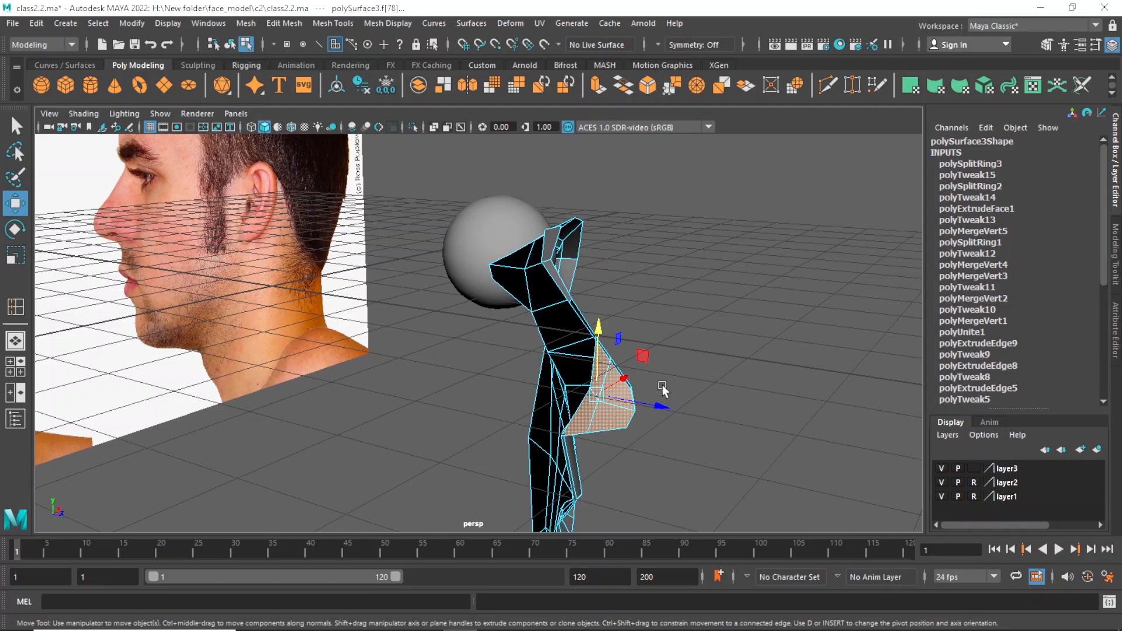
{"action": "left_click", "coordinate": [661, 388]}
{"action": "left_click_drag", "start_coordinate": [682, 395], "coordinate": [350, 398], "text": "alt"}
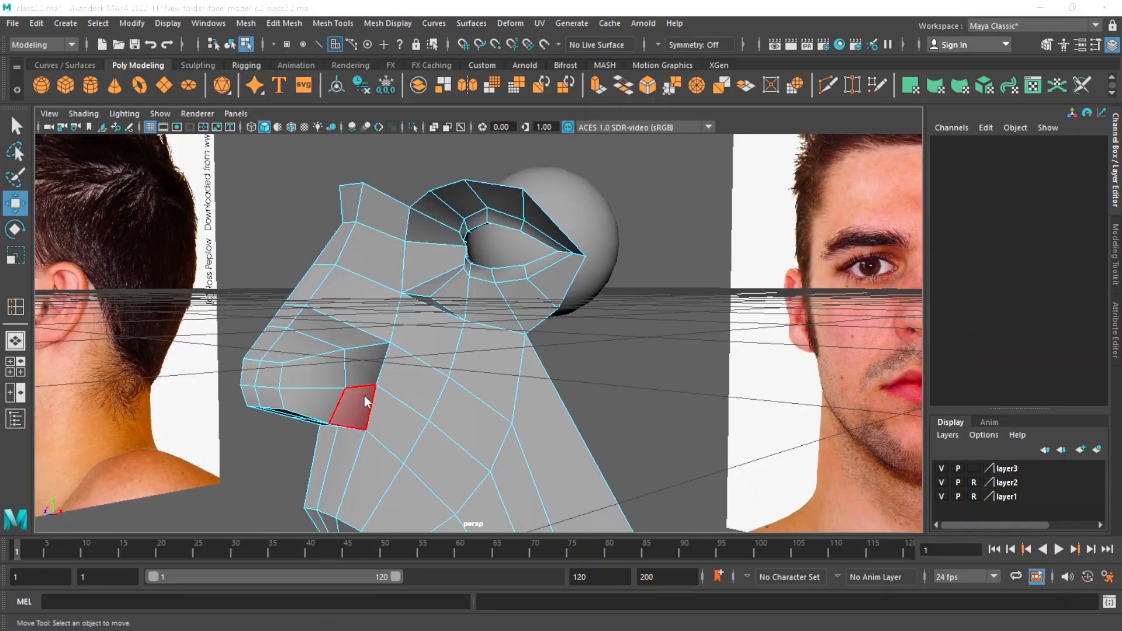
In the side view, move the new loop's rear vertex down and back to the crease behind the photo's nostril wing.
{"action": "key", "text": "space"}
{"action": "key", "text": "space"}
{"action": "middle_click_drag", "start_coordinate": [573, 412], "coordinate": [535, 432], "text": "alt"}
{"action": "key", "text": "q"}
{"action": "right_click_drag", "start_coordinate": [511, 342], "coordinate": [462, 236]}
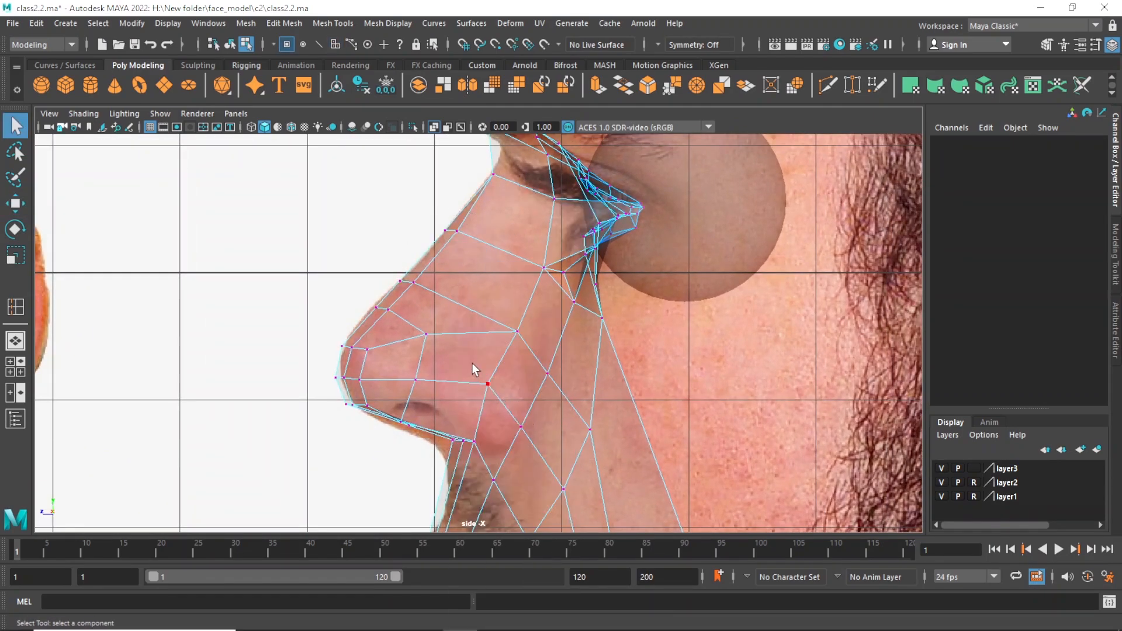
{"action": "left_click", "coordinate": [520, 428]}
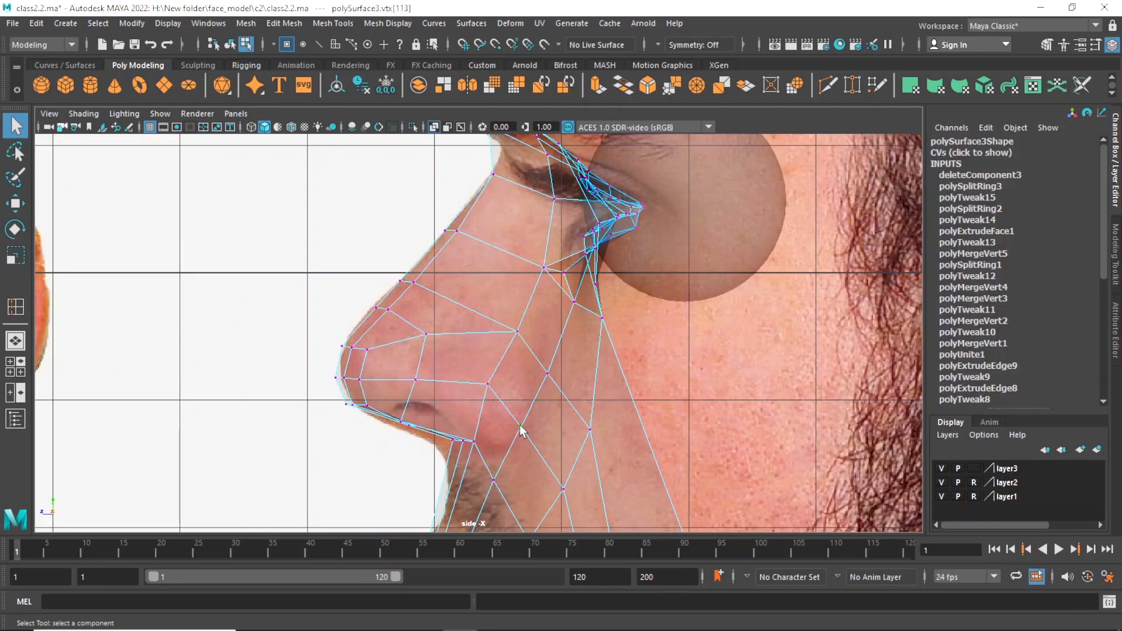
{"action": "key", "text": "w"}
{"action": "left_click_drag", "start_coordinate": [475, 381], "coordinate": [522, 423]}
{"action": "key", "text": "ctrl+z"}
{"action": "key", "text": "q"}
{"action": "left_click", "coordinate": [485, 383]}
{"action": "key", "text": "w"}
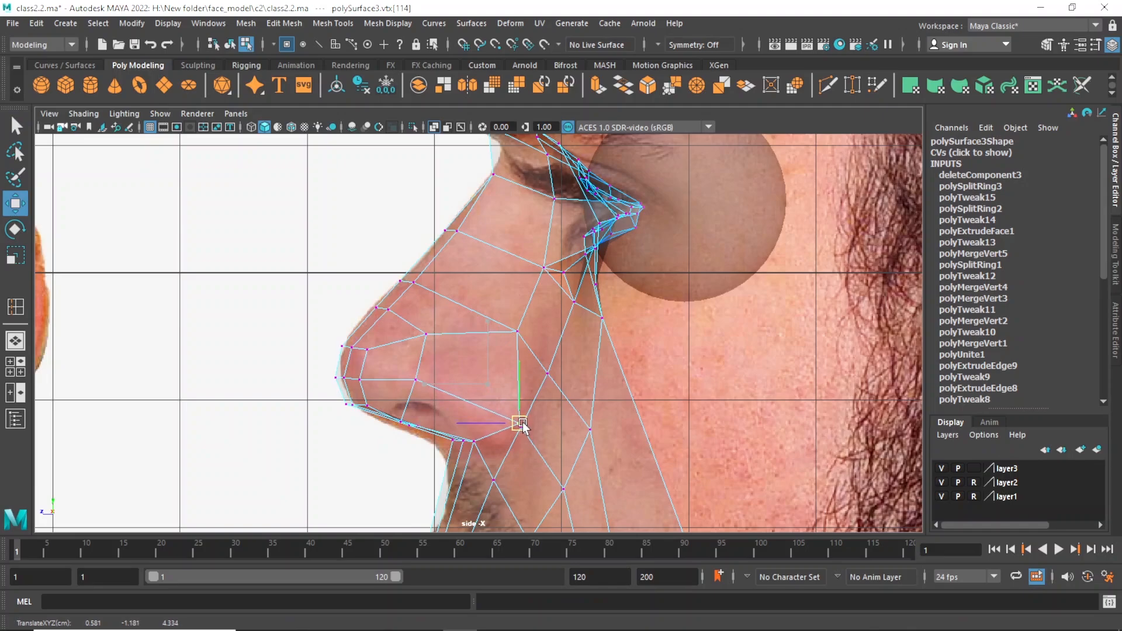
{"action": "left_click", "coordinate": [519, 441]}
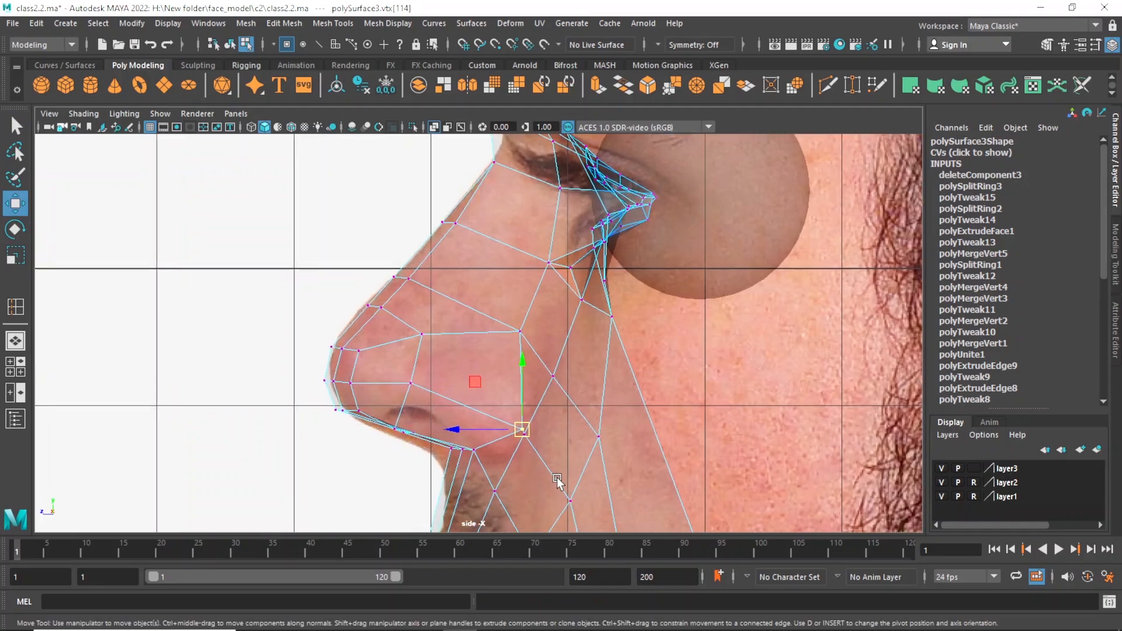
After checking the nose in perspective, move the upper rear vertex of the nostril wing down and slightly back in the side view.
{"action": "left_click_drag", "start_coordinate": [558, 482], "coordinate": [553, 456], "text": "alt"}
{"action": "key", "text": "space"}
{"action": "key", "text": "space"}
{"action": "key", "text": "space"}
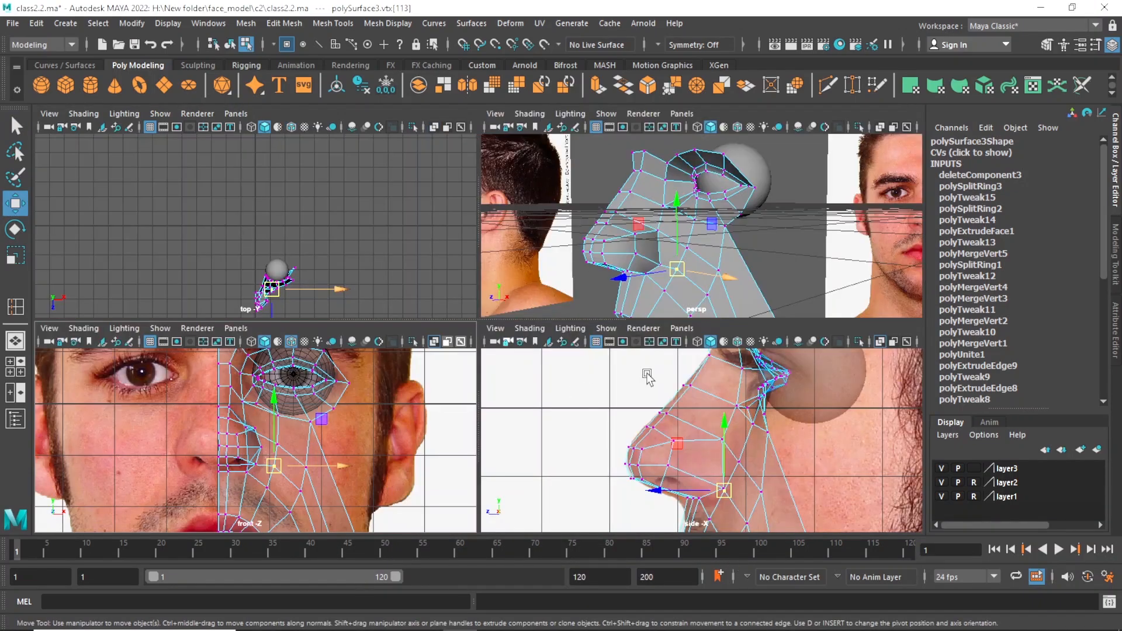
{"action": "key", "text": "space"}
{"action": "left_click_drag", "start_coordinate": [658, 282], "coordinate": [663, 292], "text": "alt"}
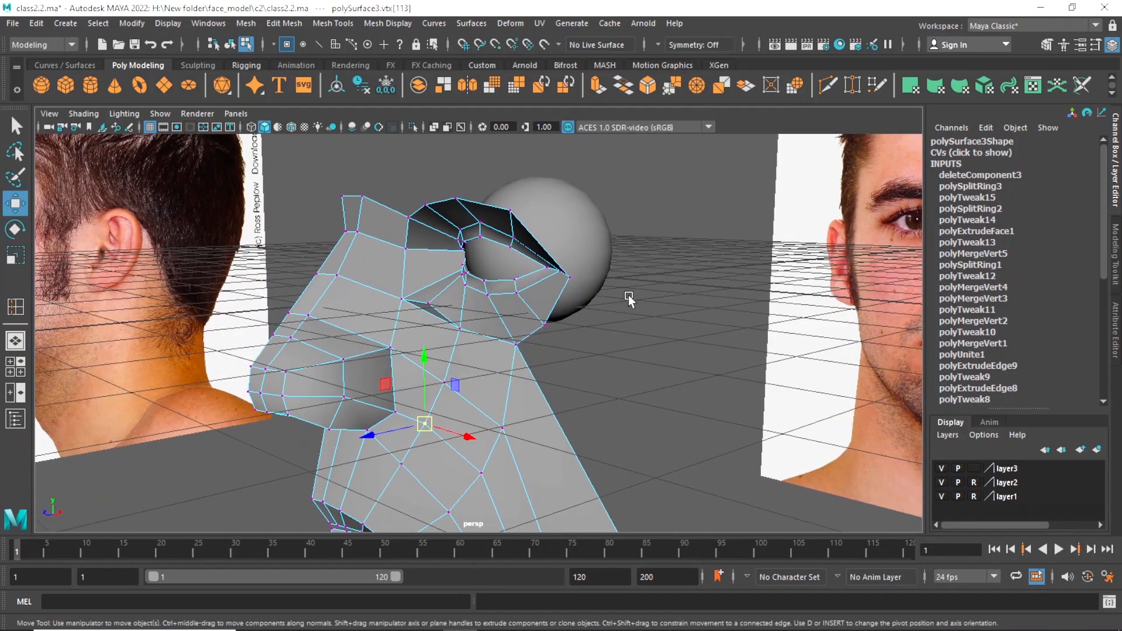
{"action": "key", "text": "space"}
{"action": "key", "text": "space"}
{"action": "key", "text": "q"}
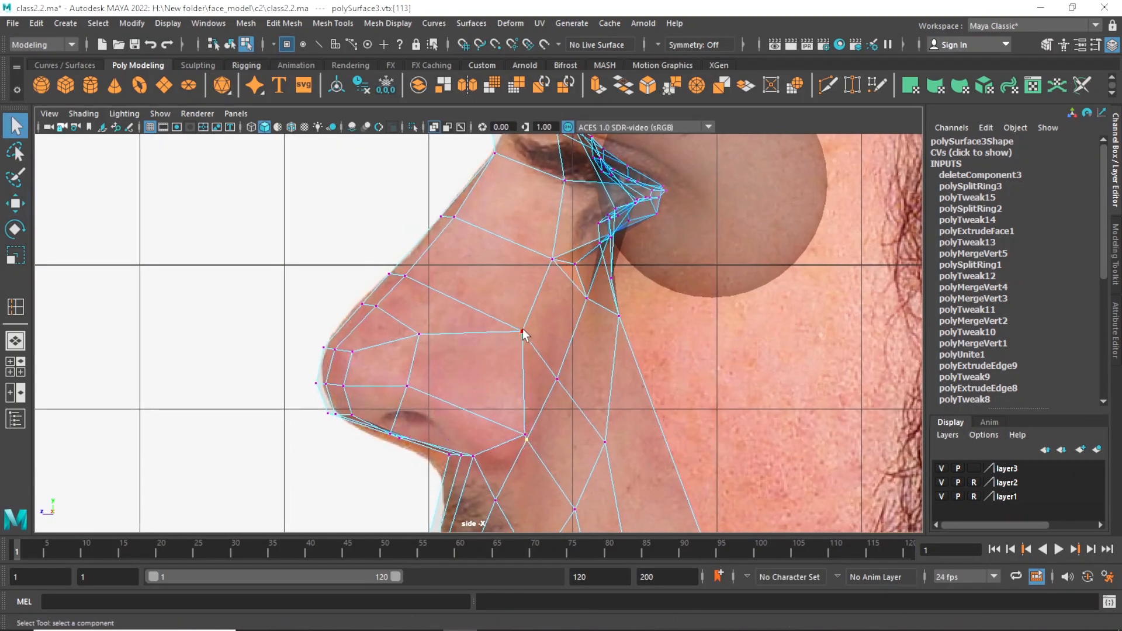
{"action": "left_click", "coordinate": [523, 332]}
{"action": "key", "text": "w"}
{"action": "left_click_drag", "start_coordinate": [523, 332], "coordinate": [533, 364]}
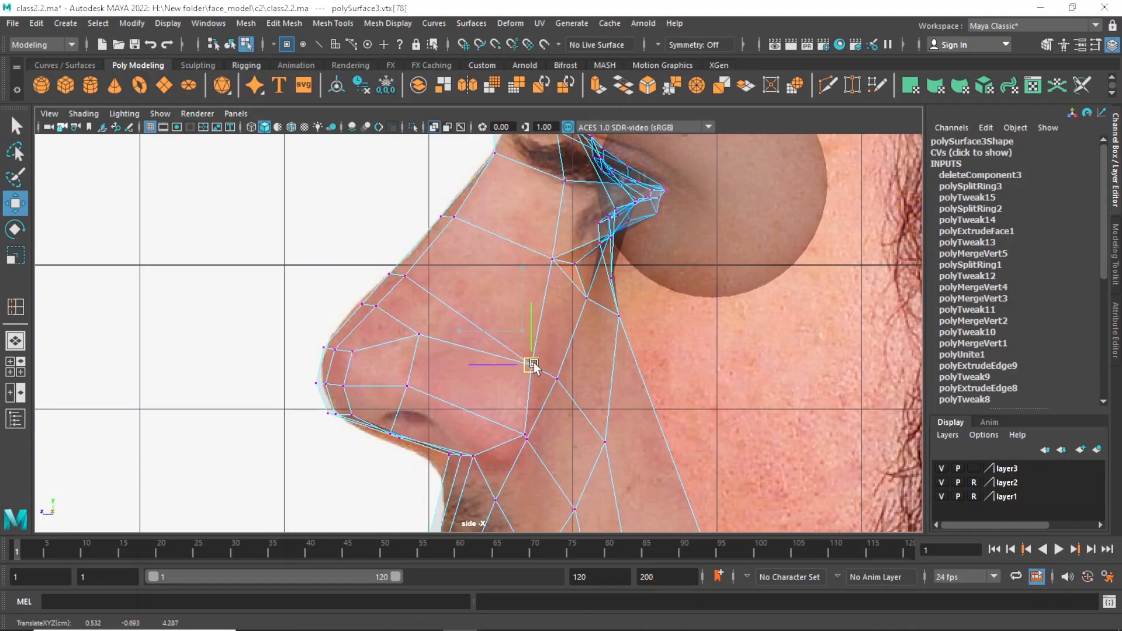
Move the two middle vertices on the side of the nose back and slightly down, onto the front of the photo's nostril wing.
{"action": "left_click", "coordinate": [408, 386]}
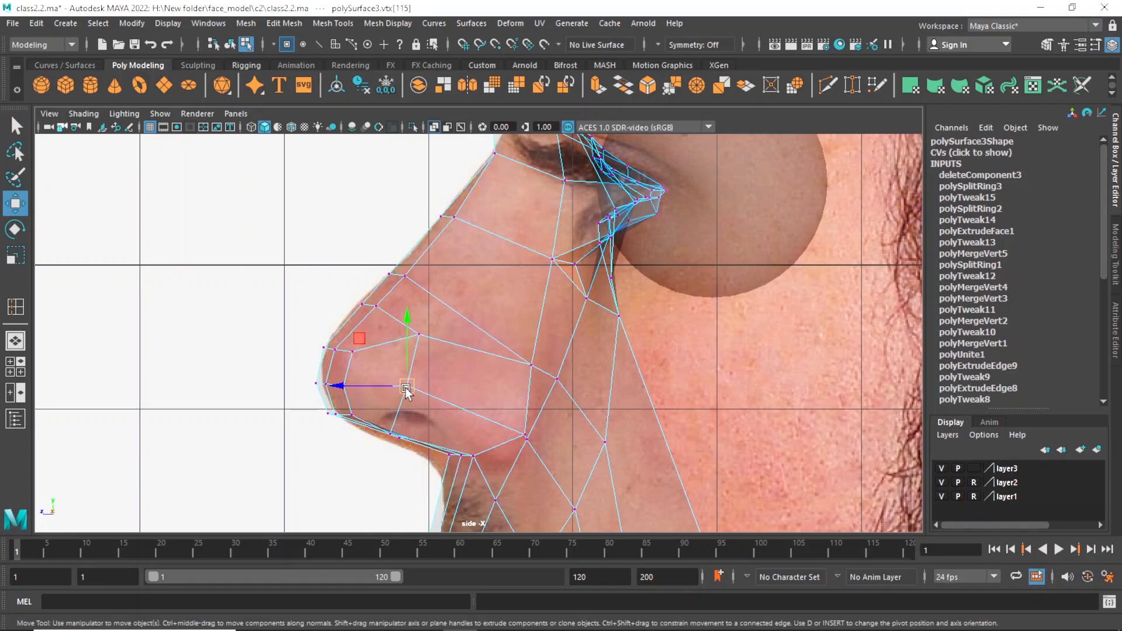
{"action": "left_click_drag", "start_coordinate": [408, 385], "coordinate": [444, 398]}
{"action": "key", "text": "q"}
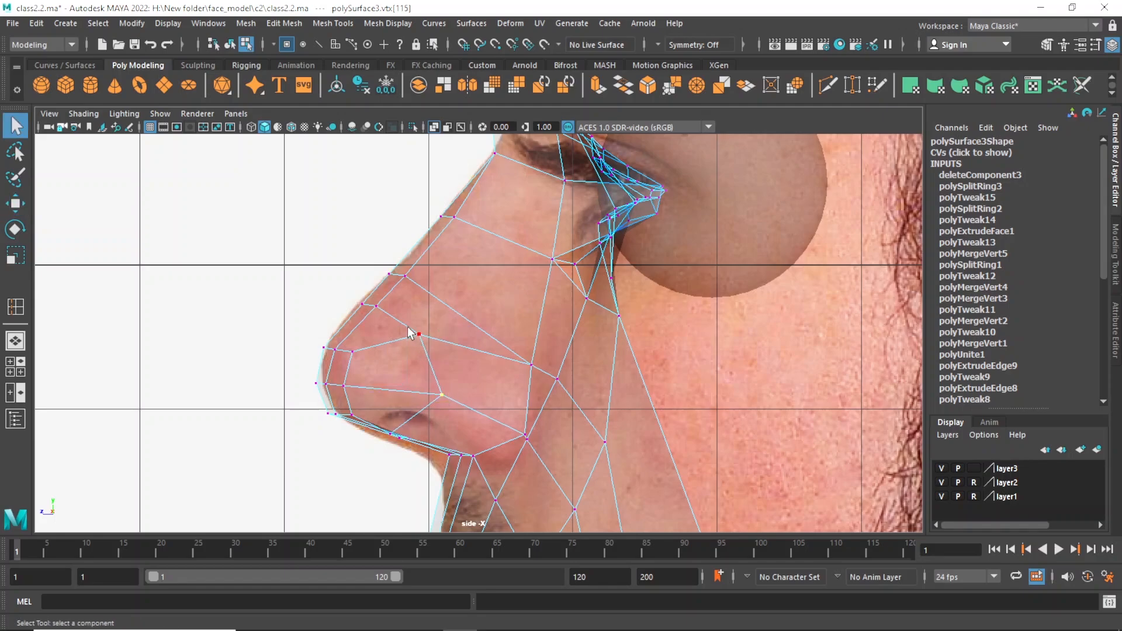
{"action": "key", "text": "w"}
{"action": "left_click", "coordinate": [420, 335]}
{"action": "left_click_drag", "start_coordinate": [420, 335], "coordinate": [439, 346]}
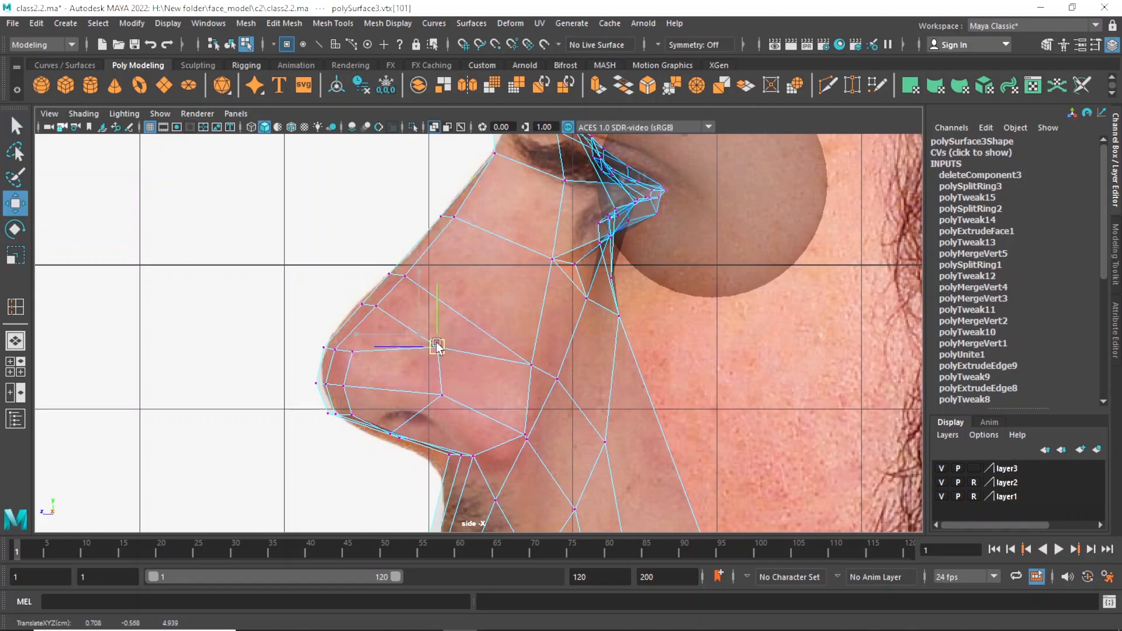
Move the three vertices in the column beside the nose tip backward in the side view, toward the front of the nostril.
{"action": "key", "text": "q"}
{"action": "left_click", "coordinate": [352, 351]}
{"action": "key", "text": "w"}
{"action": "left_click_drag", "start_coordinate": [353, 352], "coordinate": [386, 367]}
{"action": "key", "text": "q"}
{"action": "left_click", "coordinate": [343, 386]}
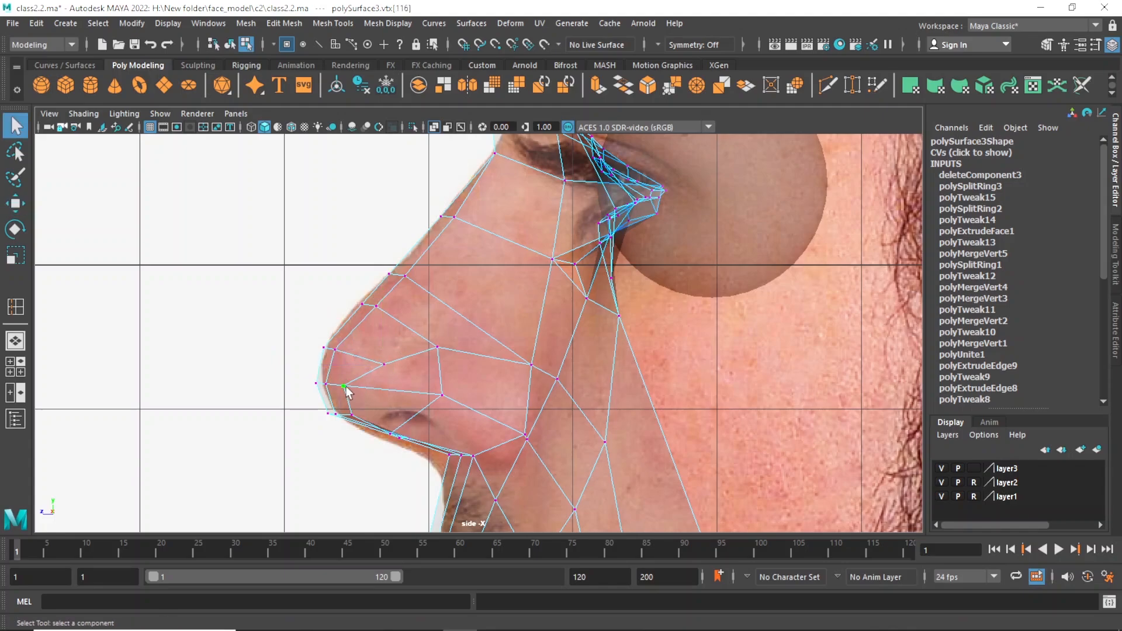
{"action": "key", "text": "w"}
{"action": "left_click_drag", "start_coordinate": [290, 385], "coordinate": [319, 412]}
{"action": "key", "text": "q"}
{"action": "key", "text": "w"}
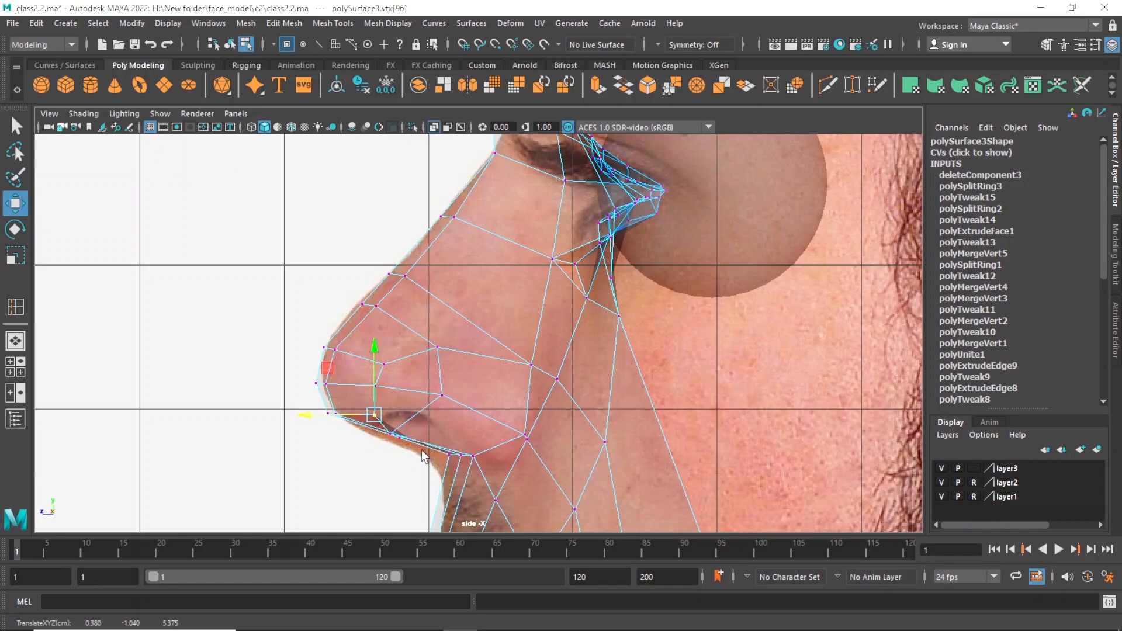
{"action": "key", "text": "q"}
Try moving the outer underside vertex up and back to the photo's nostril arch, checking it in perspective.
{"action": "scroll", "coordinate": [424, 444], "scroll_direction": "up", "scroll_amount": 3}
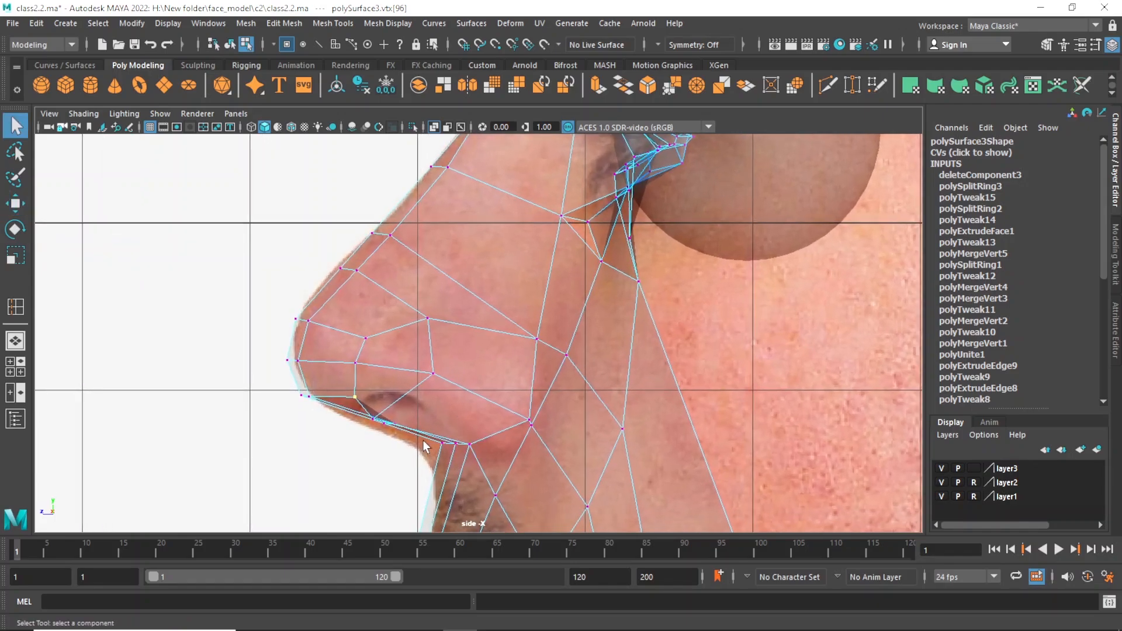
{"action": "key", "text": "w"}
{"action": "left_click", "coordinate": [386, 414]}
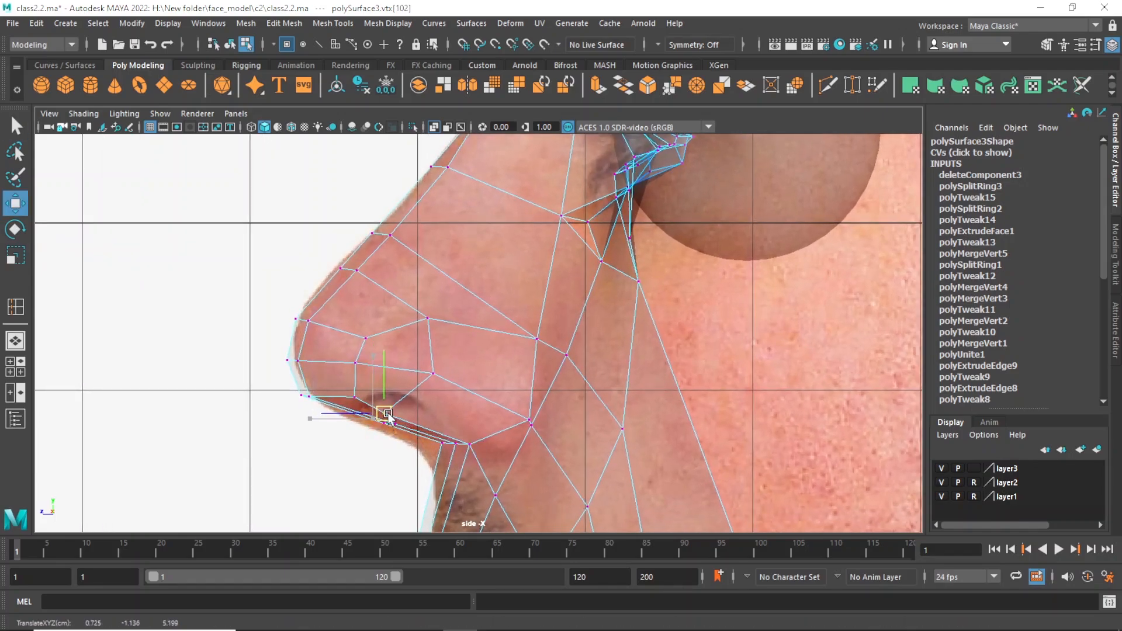
{"action": "left_click_drag", "start_coordinate": [387, 407], "coordinate": [408, 395]}
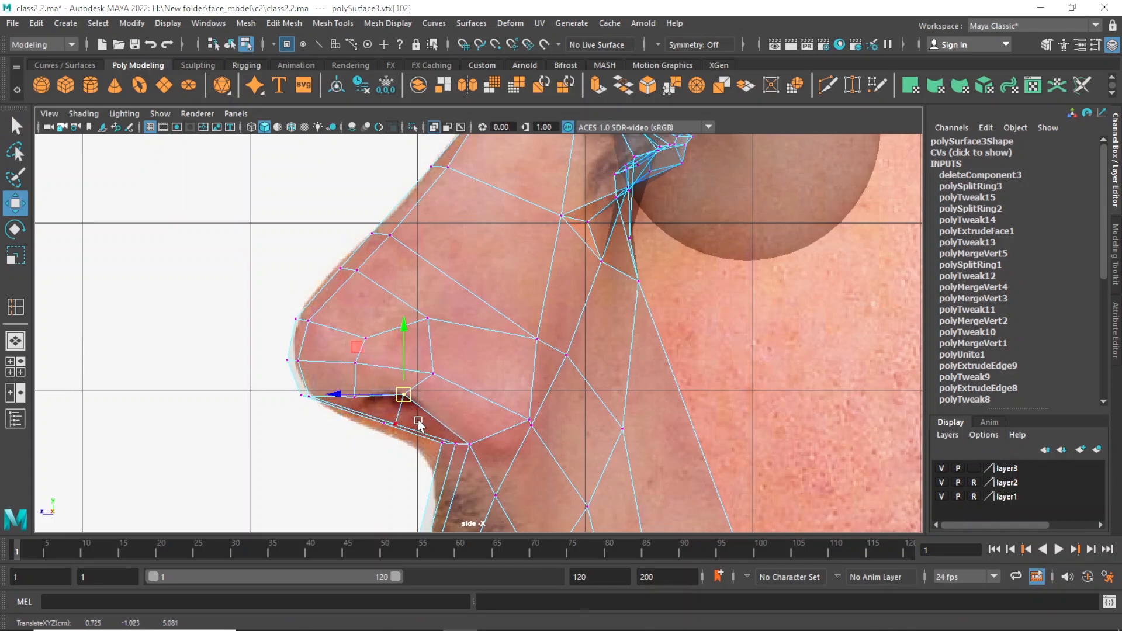
{"action": "key", "text": "space"}
{"action": "key", "text": "space"}
{"action": "mouse_move", "coordinate": [618, 286]}
{"action": "left_mouse_down", "text": "alt"}
{"action": "mouse_move", "coordinate": [590, 289]}
{"action": "mouse_move", "coordinate": [654, 292]}
{"action": "mouse_move", "coordinate": [619, 292]}
{"action": "left_mouse_up", "text": "alt"}
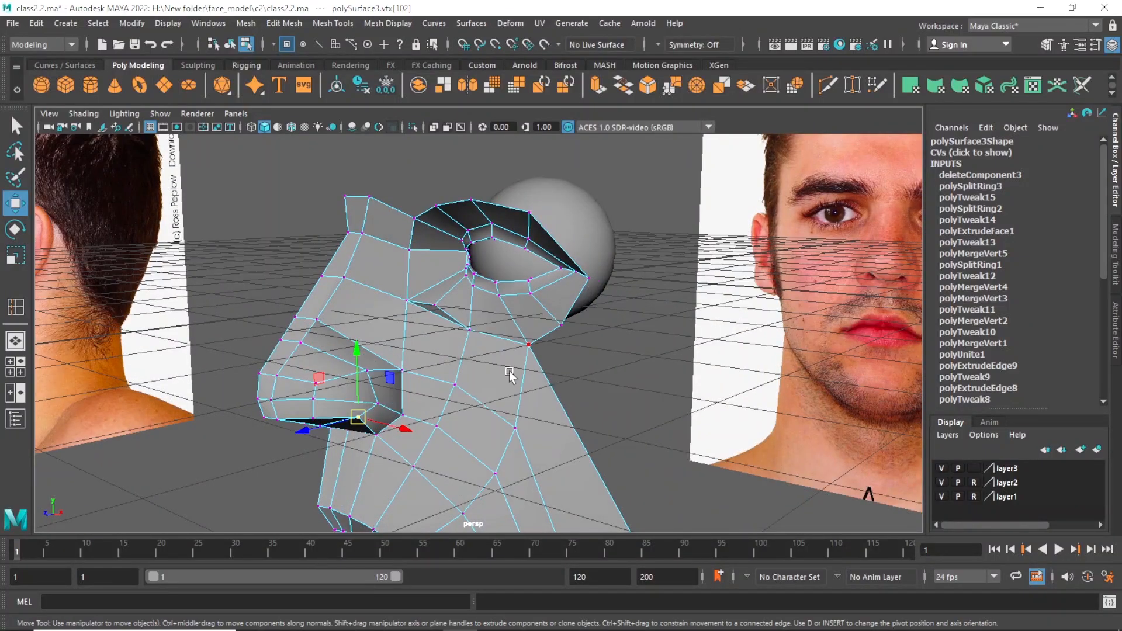
{"action": "key", "text": "space"}
{"action": "right_click_drag", "start_coordinate": [643, 438], "coordinate": [649, 420], "text": "alt"}
{"action": "key", "text": "space"}
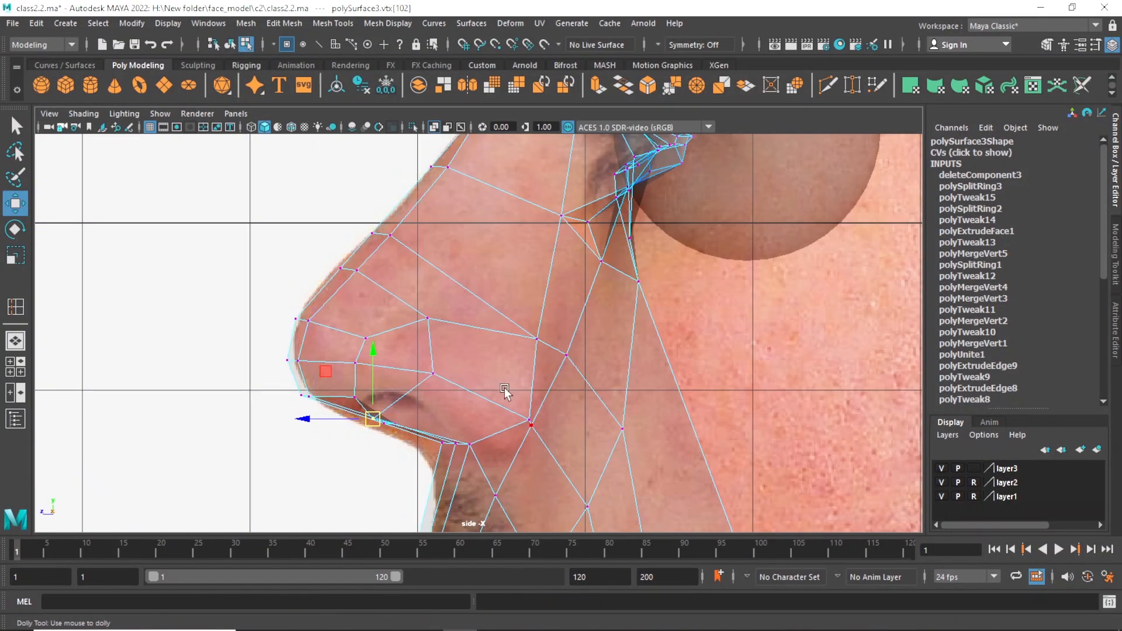
Shift the two rear nostril-wing vertices slightly forward in the side view and lower the bottom one to follow the wing's crease.
{"action": "scroll", "coordinate": [505, 388], "scroll_direction": "up", "scroll_amount": 1}
{"action": "left_click_drag", "start_coordinate": [505, 390], "coordinate": [540, 390], "text": "alt"}
{"action": "scroll", "coordinate": [541, 390], "scroll_direction": "down", "scroll_amount": 1}
{"action": "left_click", "coordinate": [534, 339]}
{"action": "left_click_drag", "start_coordinate": [536, 339], "coordinate": [530, 338]}
{"action": "left_click", "coordinate": [528, 418]}
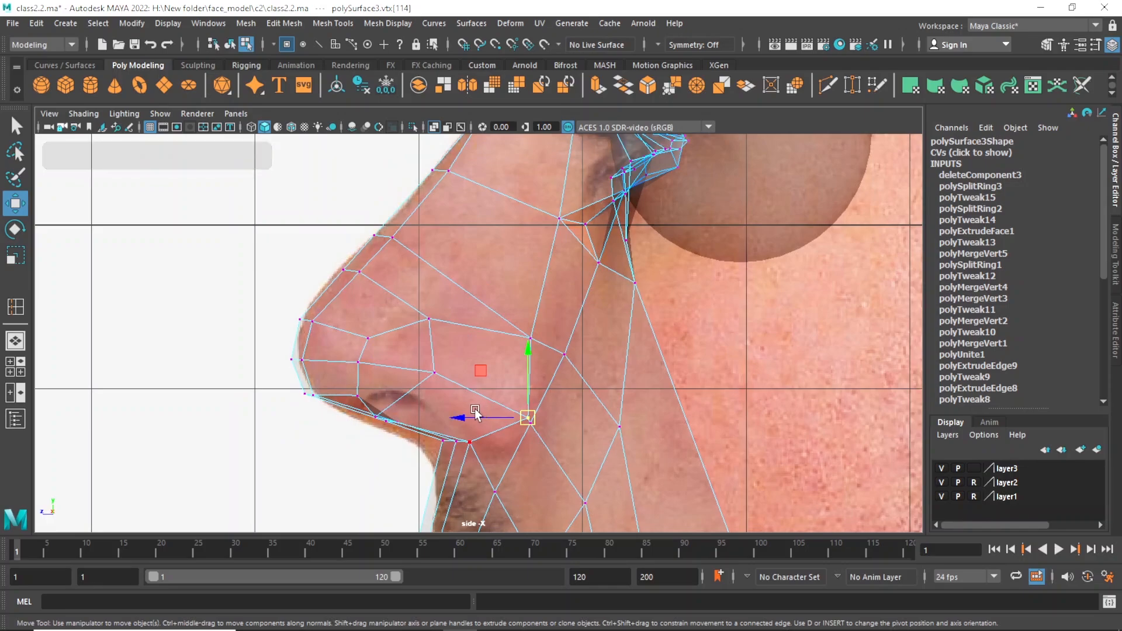
{"action": "mouse_move", "coordinate": [474, 408]}
{"action": "left_mouse_down"}
{"action": "mouse_move", "coordinate": [502, 419]}
{"action": "mouse_move", "coordinate": [472, 416]}
{"action": "left_mouse_up"}
{"action": "key", "text": "ctrl+z"}
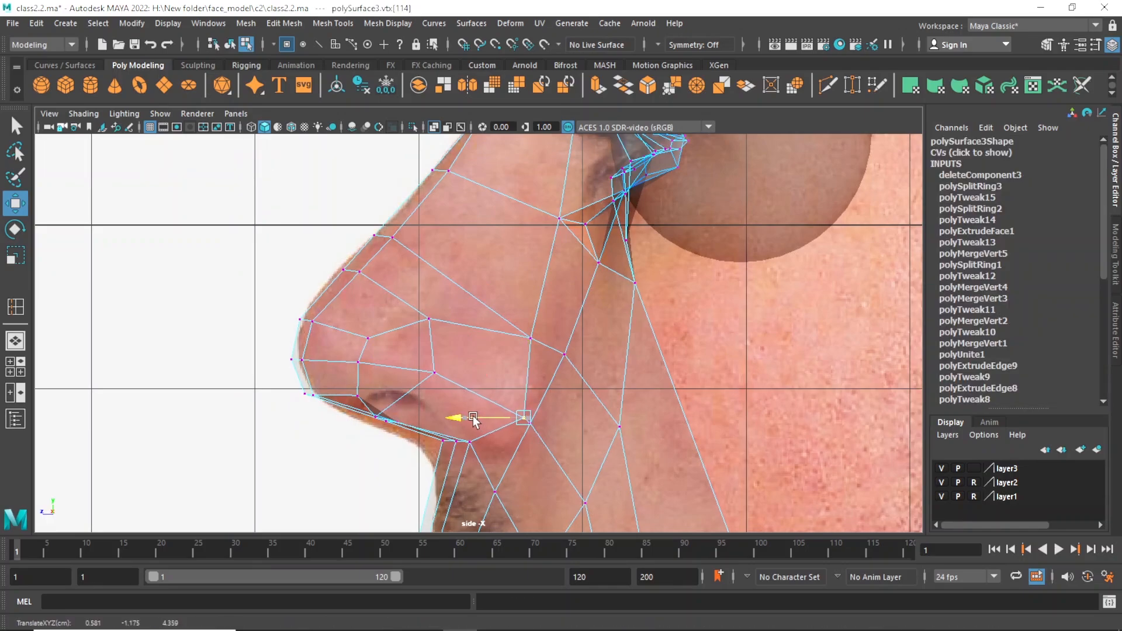
{"action": "left_click_drag", "start_coordinate": [523, 375], "coordinate": [523, 378]}
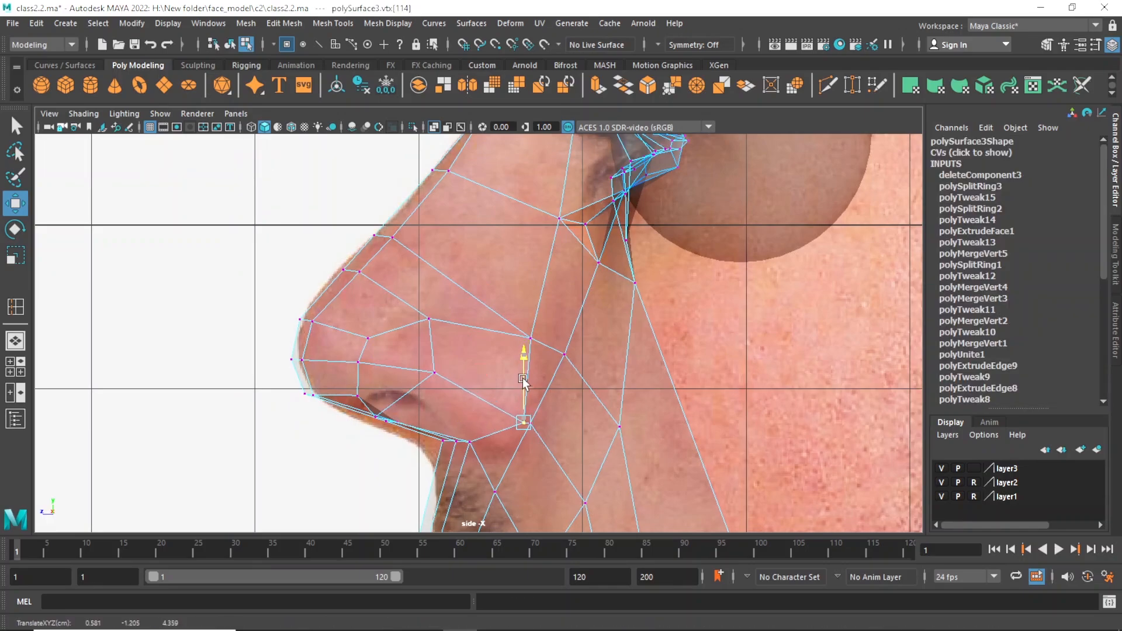
Raise the upper vertex of the column beside the nose tip slightly in the side view.
{"action": "scroll", "coordinate": [568, 389], "scroll_direction": "down", "scroll_amount": 5}
{"action": "scroll", "coordinate": [566, 409], "scroll_direction": "up", "scroll_amount": 2}
{"action": "left_click_drag", "start_coordinate": [565, 410], "coordinate": [562, 406], "text": "alt"}
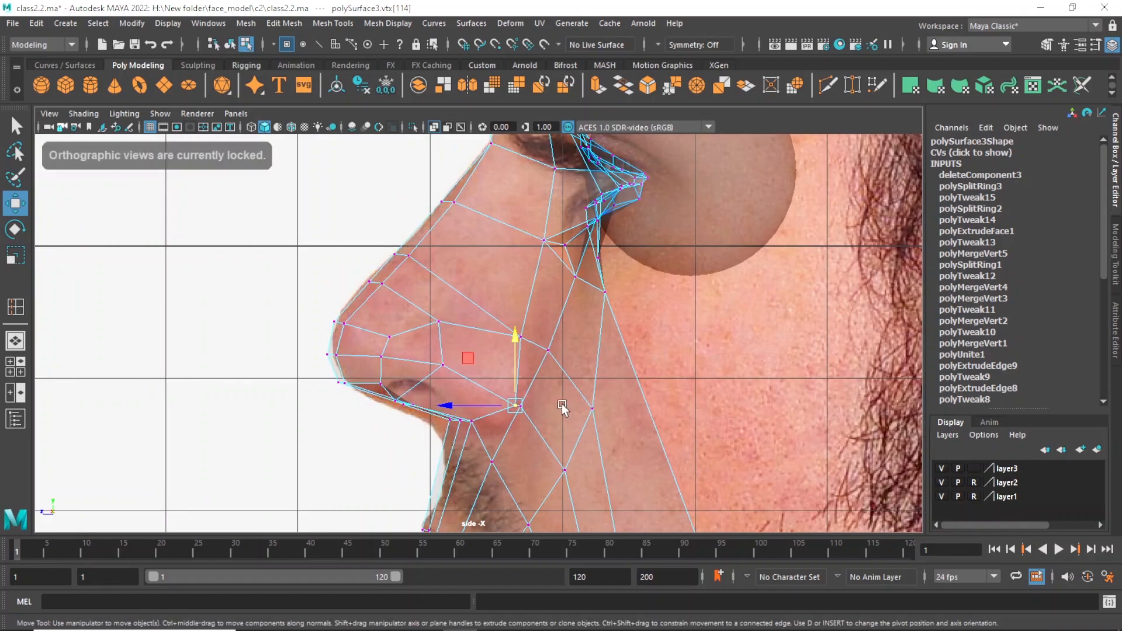
{"action": "scroll", "coordinate": [509, 408], "scroll_direction": "up", "scroll_amount": 1}
{"action": "left_click", "coordinate": [395, 341]}
{"action": "left_click_drag", "start_coordinate": [390, 339], "coordinate": [393, 328]}
{"action": "key", "text": "q"}
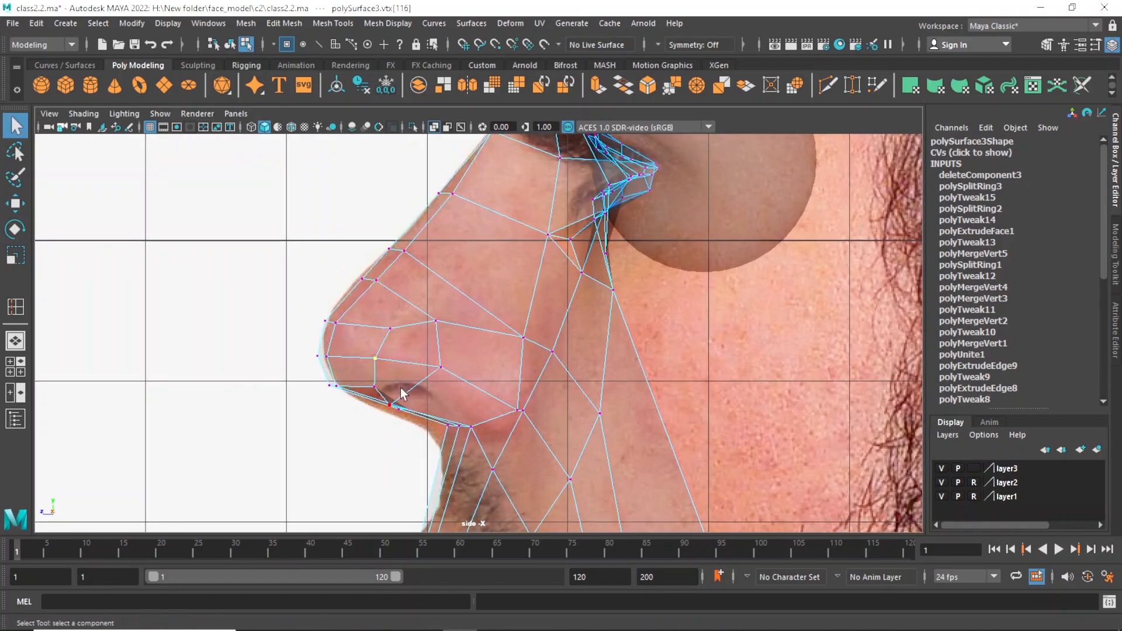
Lower the three nose-underside vertices slightly in the side view to follow the photo's lower nose contour.
{"action": "right_click_drag", "start_coordinate": [401, 387], "coordinate": [451, 431], "text": "alt"}
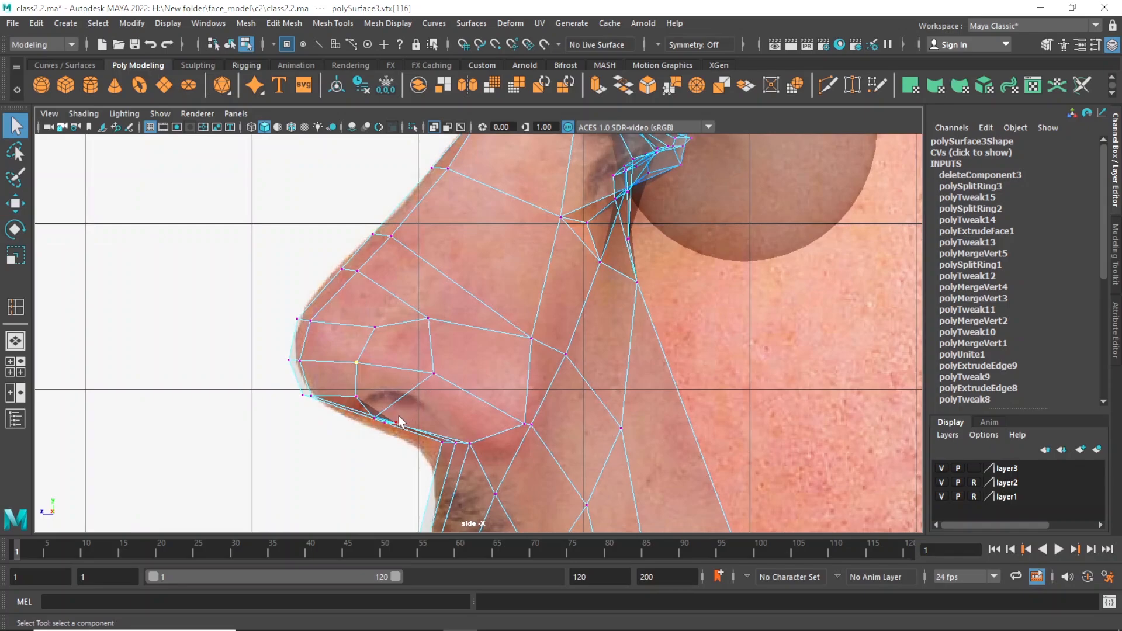
{"action": "key", "text": "w"}
{"action": "left_click", "coordinate": [375, 427]}
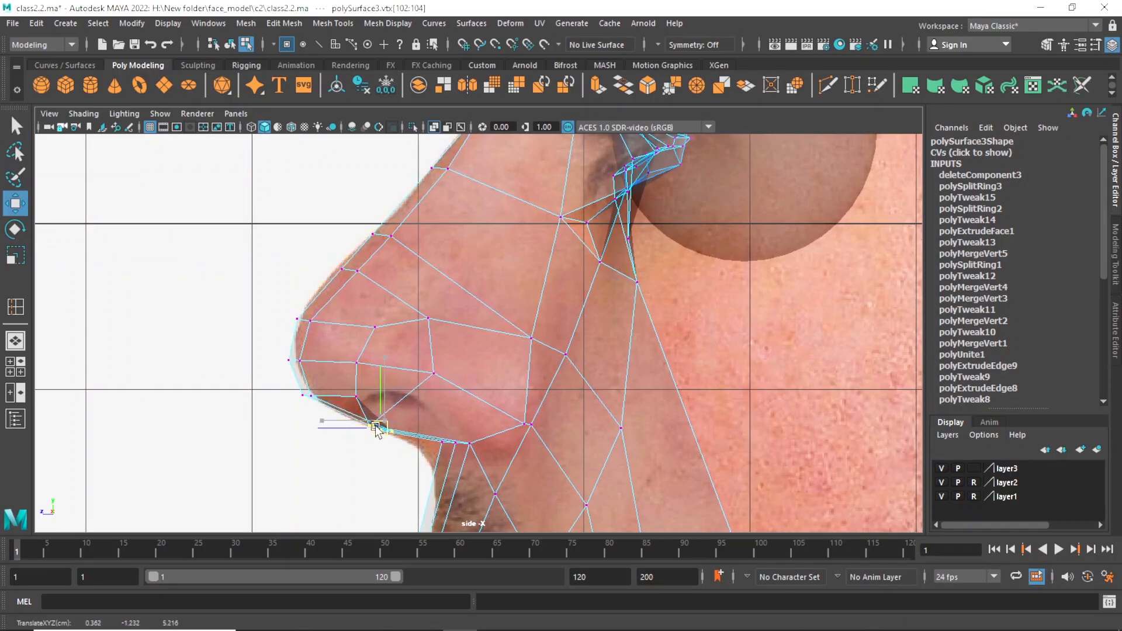
{"action": "right_click_drag", "start_coordinate": [502, 433], "coordinate": [498, 426], "text": "alt"}
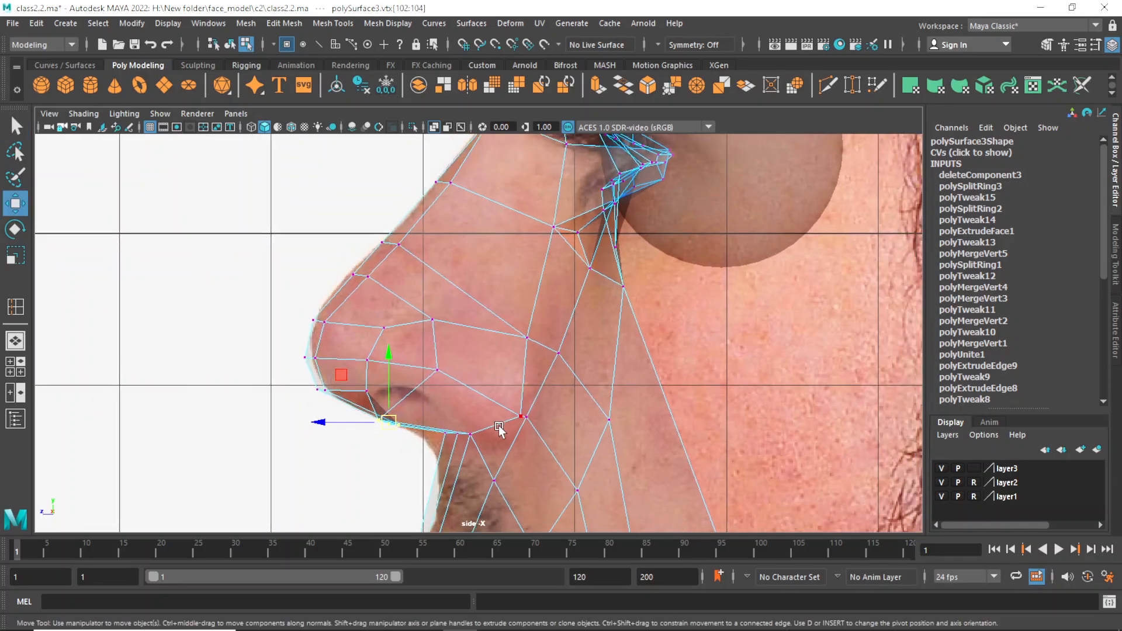
Raise the outer vertex where the nose base meets the upper lip slightly in the side view.
{"action": "middle_click_drag", "start_coordinate": [469, 422], "coordinate": [468, 399], "text": "alt"}
{"action": "right_click_drag", "start_coordinate": [468, 399], "coordinate": [497, 412], "text": "alt"}
{"action": "right_click_drag", "start_coordinate": [376, 425], "coordinate": [462, 460], "text": "alt"}
{"action": "middle_click_drag", "start_coordinate": [461, 461], "coordinate": [455, 429], "text": "alt"}
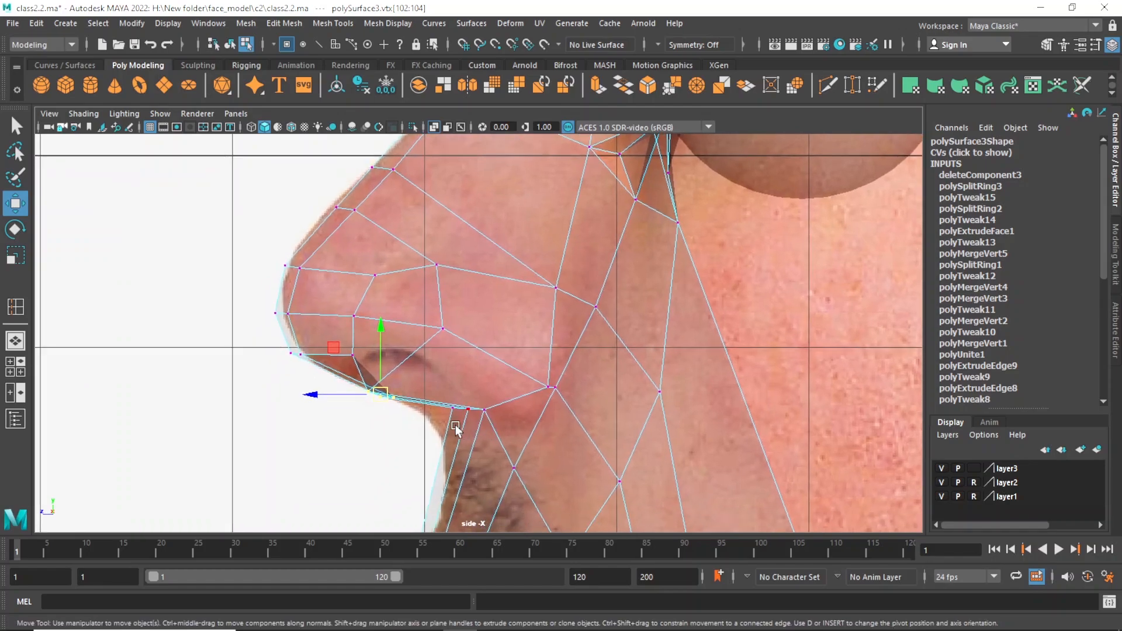
{"action": "left_click_drag", "start_coordinate": [472, 425], "coordinate": [485, 376]}
{"action": "key", "text": "q"}
{"action": "left_click", "coordinate": [484, 410]}
{"action": "key", "text": "w"}
{"action": "scroll", "coordinate": [495, 379], "scroll_direction": "down", "scroll_amount": 1}
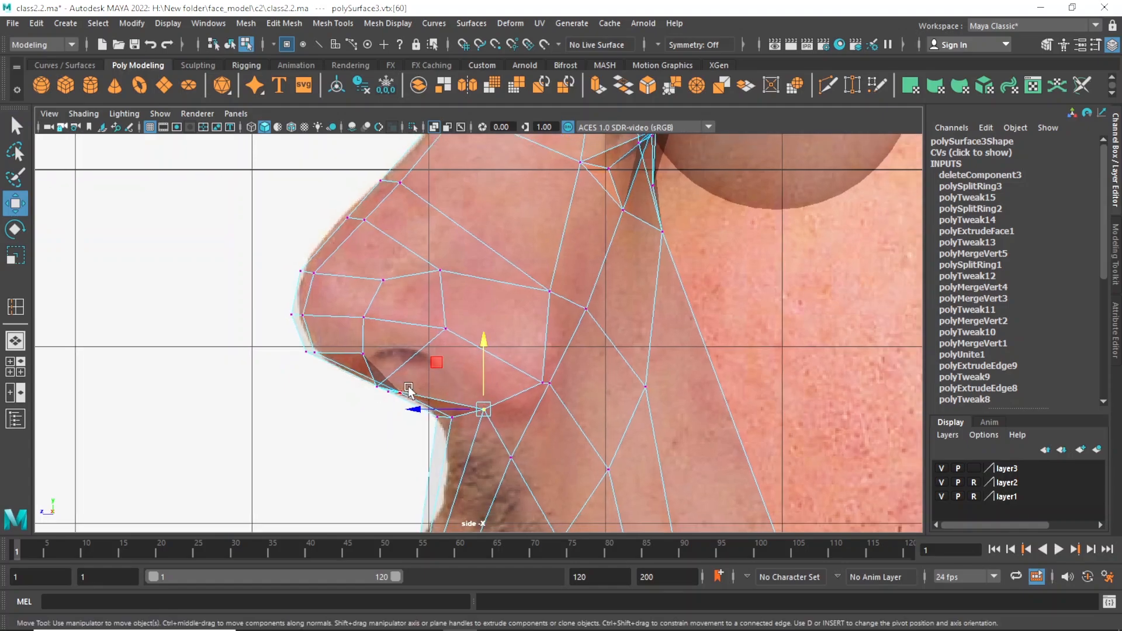
Raise the outer underside vertex toward the photo's nostril in the side view and check the shape in perspective.
{"action": "left_click", "coordinate": [378, 390]}
{"action": "mouse_move", "coordinate": [378, 390]}
{"action": "left_mouse_down"}
{"action": "mouse_move", "coordinate": [395, 370]}
{"action": "mouse_move", "coordinate": [383, 369]}
{"action": "left_mouse_up"}
{"action": "scroll", "coordinate": [478, 380], "scroll_direction": "down", "scroll_amount": 3}
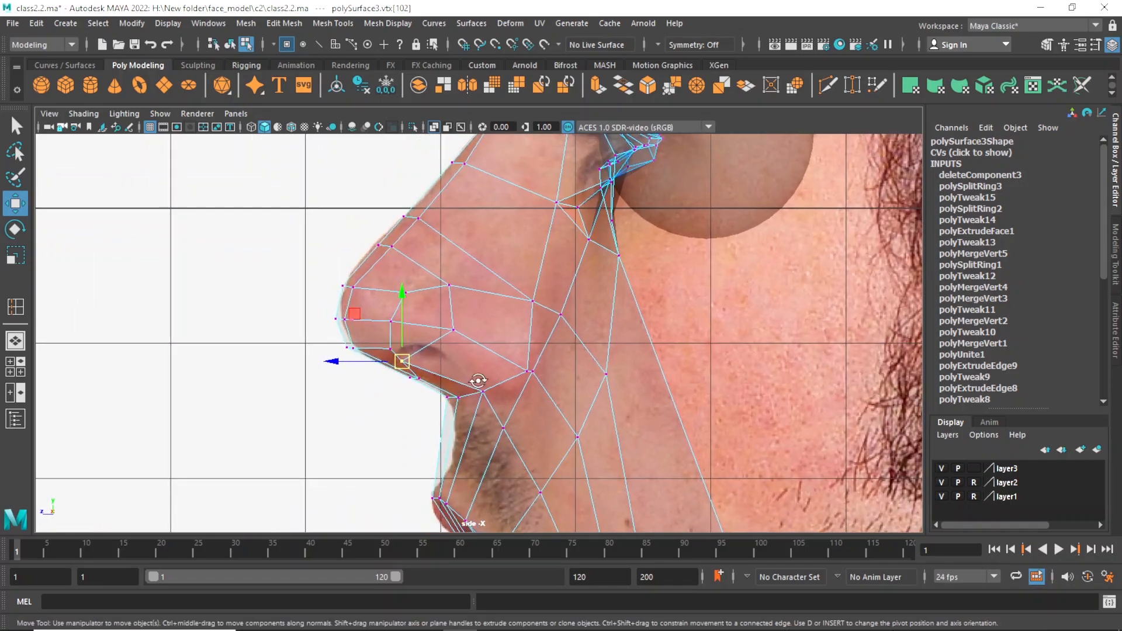
{"action": "left_click_drag", "start_coordinate": [478, 380], "coordinate": [485, 378], "text": "alt"}
{"action": "key", "text": "space"}
{"action": "key", "text": "space"}
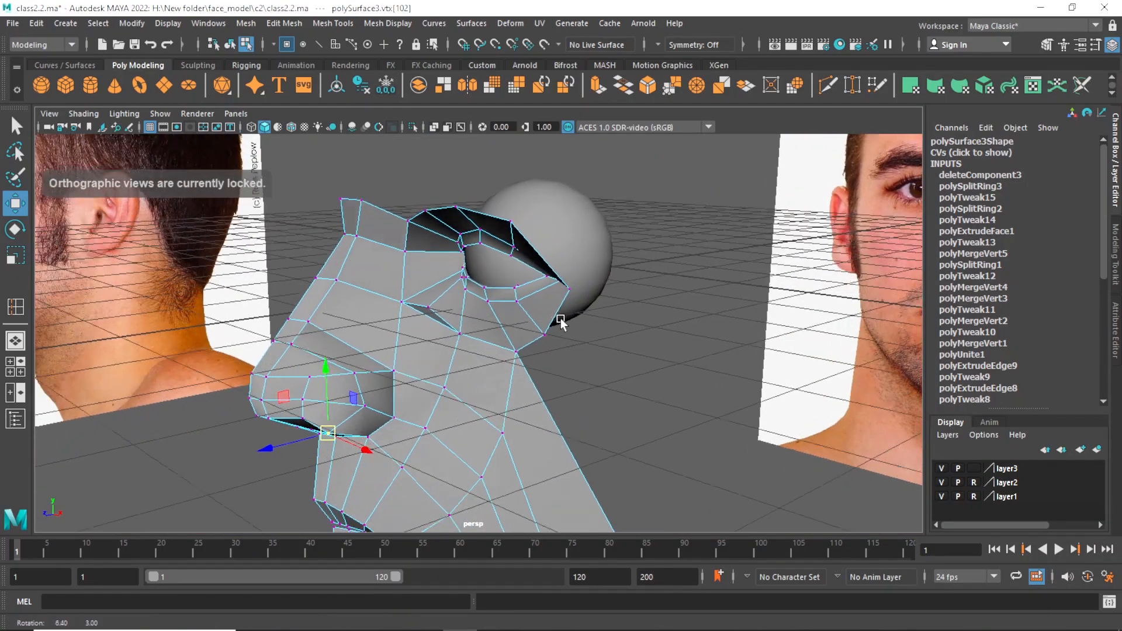
{"action": "left_click_drag", "start_coordinate": [559, 320], "coordinate": [313, 383], "text": "alt"}
Select the three vertices in the column beside the nose tip and move them forward in the side view.
{"action": "key", "text": "q"}
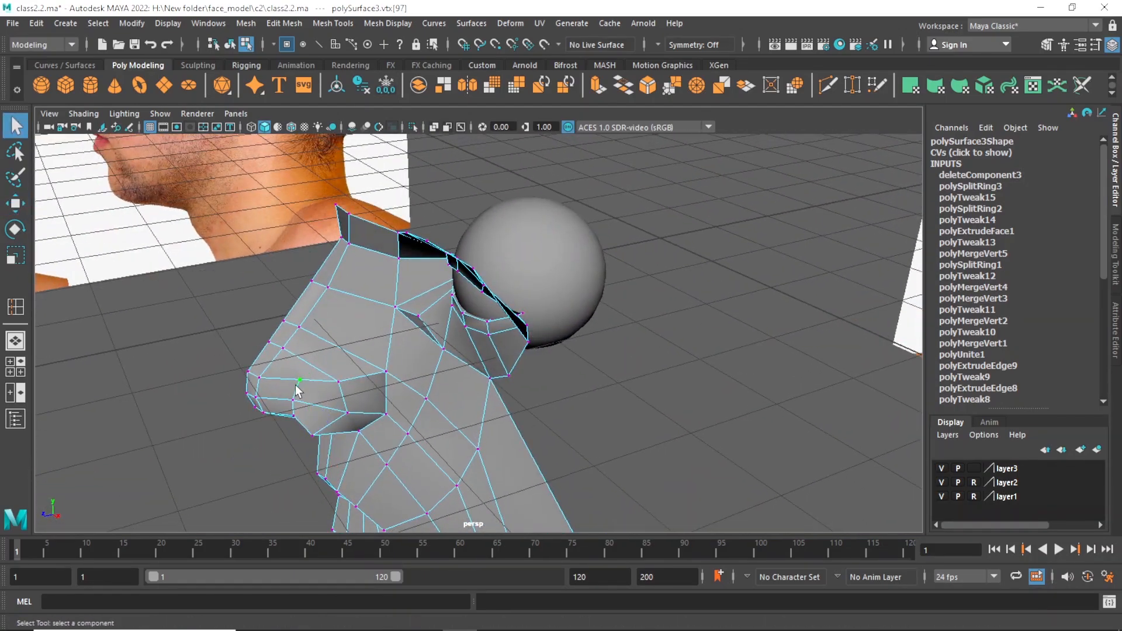
{"action": "key", "text": "space"}
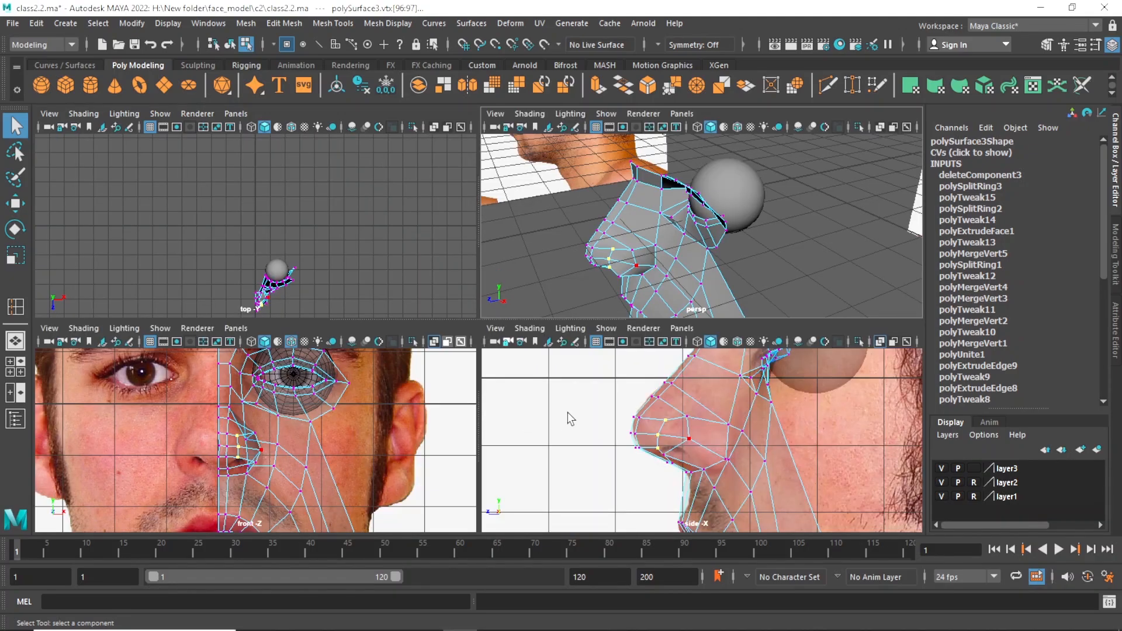
{"action": "key", "text": "space"}
{"action": "key", "text": "w"}
{"action": "left_click_drag", "start_coordinate": [340, 321], "coordinate": [328, 318]}
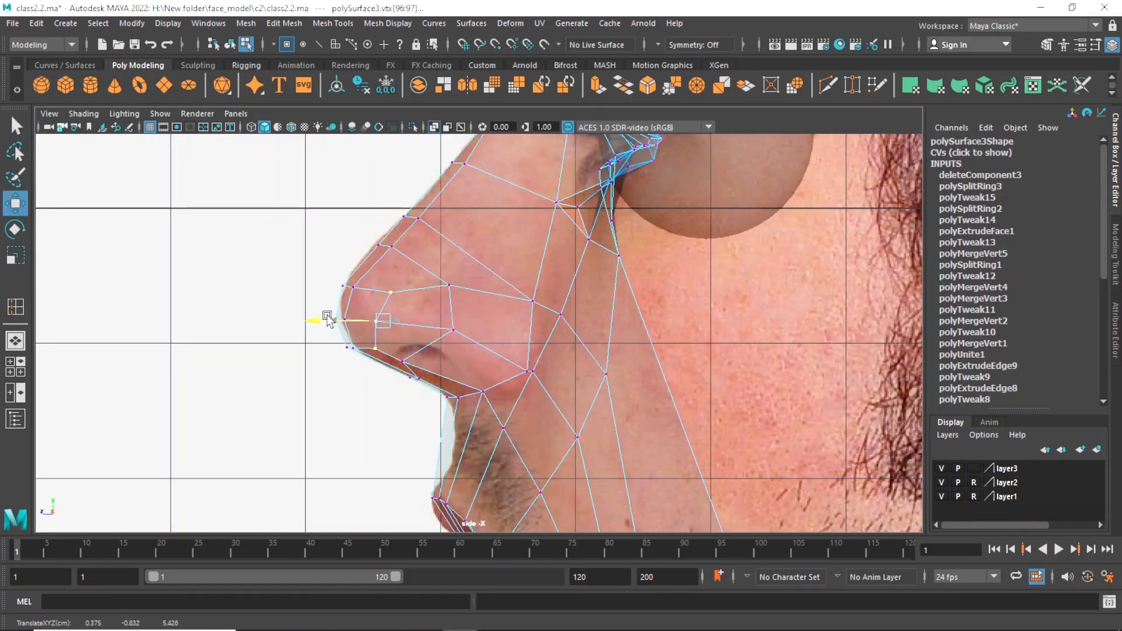
Shift the upper vertex beside the nose tip slightly forward in the side view and check its neighbouring vertices in perspective.
{"action": "left_click", "coordinate": [387, 292]}
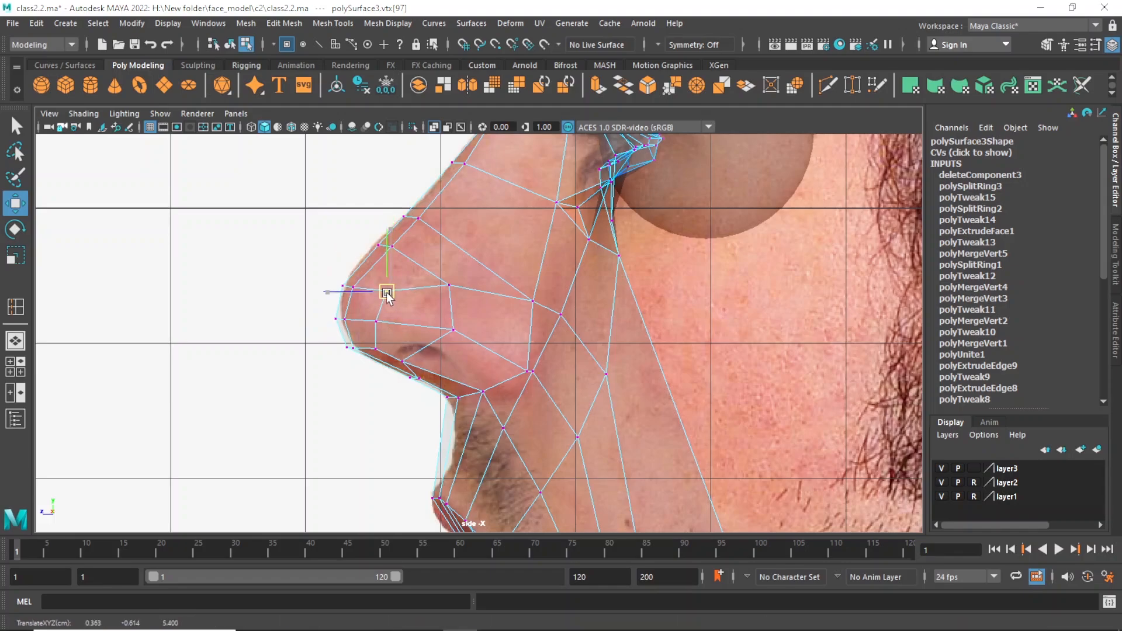
{"action": "scroll", "coordinate": [387, 294], "scroll_direction": "down", "scroll_amount": 5}
{"action": "key", "text": "space"}
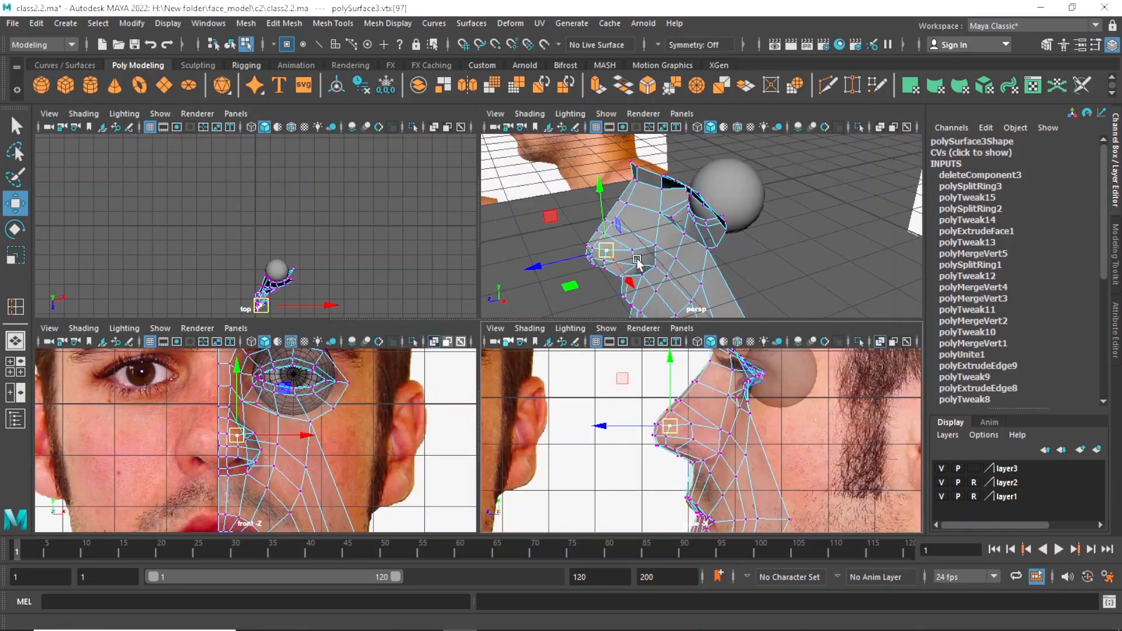
{"action": "key", "text": "space"}
{"action": "left_click_drag", "start_coordinate": [637, 263], "coordinate": [391, 341], "text": "alt"}
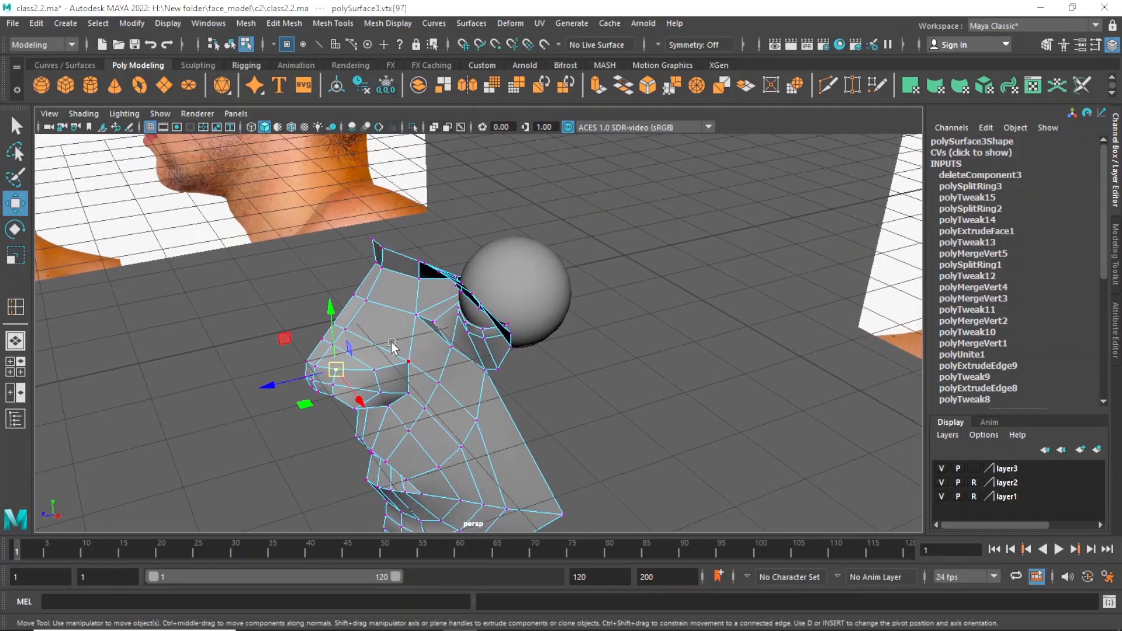
{"action": "left_click", "coordinate": [332, 385]}
{"action": "left_click_drag", "start_coordinate": [279, 394], "coordinate": [453, 308]}
{"action": "left_click", "coordinate": [474, 315]}
{"action": "left_click", "coordinate": [449, 293]}
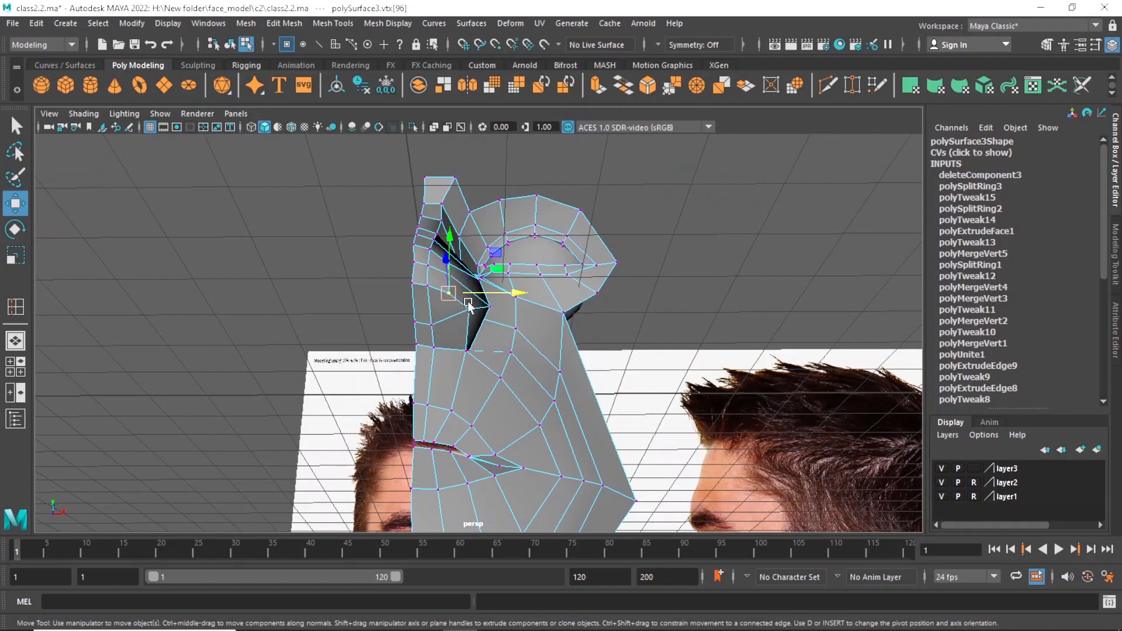
Adjust the depth of the outer nose-underside vertex in perspective and compare it with the side photo.
{"action": "left_click", "coordinate": [471, 308]}
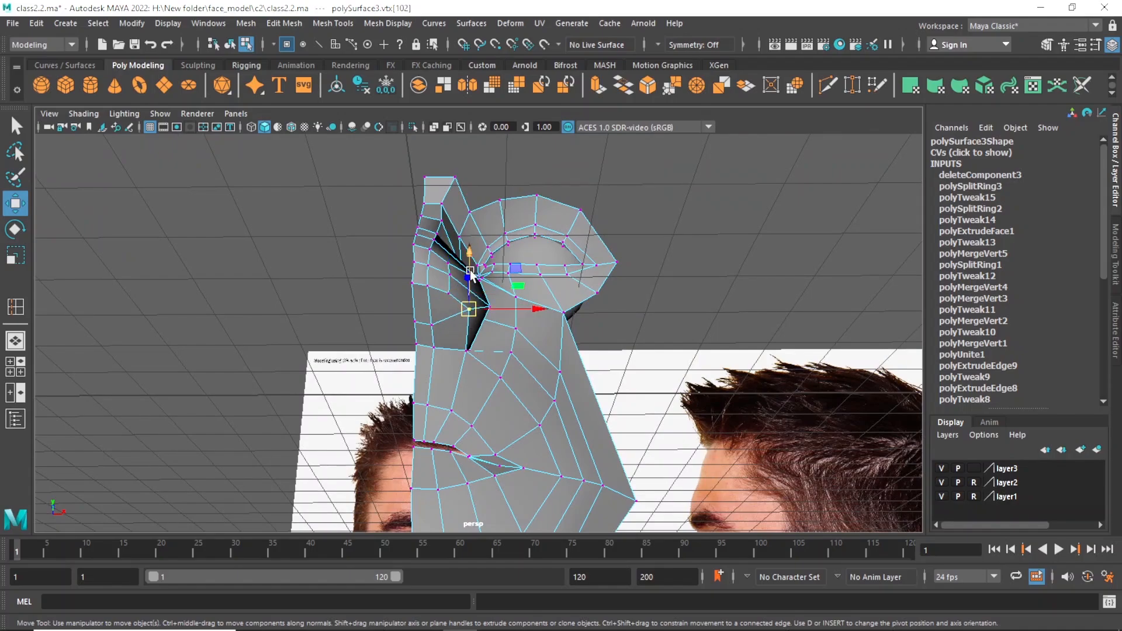
{"action": "left_click_drag", "start_coordinate": [471, 308], "coordinate": [413, 267]}
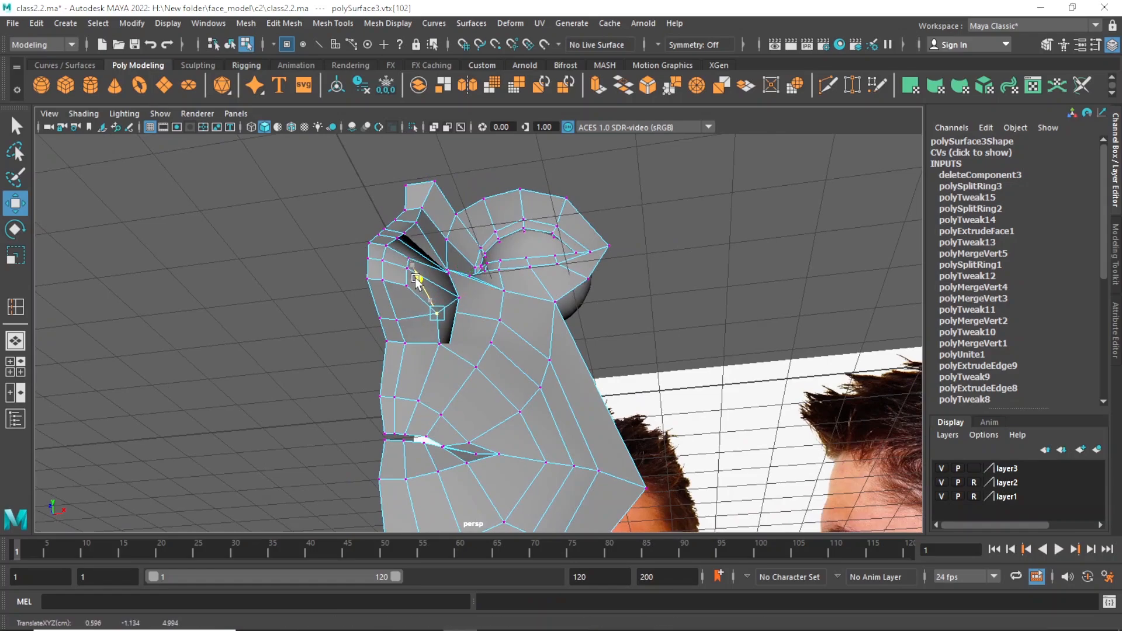
{"action": "left_click_drag", "start_coordinate": [416, 279], "coordinate": [442, 411], "text": "alt"}
{"action": "key", "text": "space"}
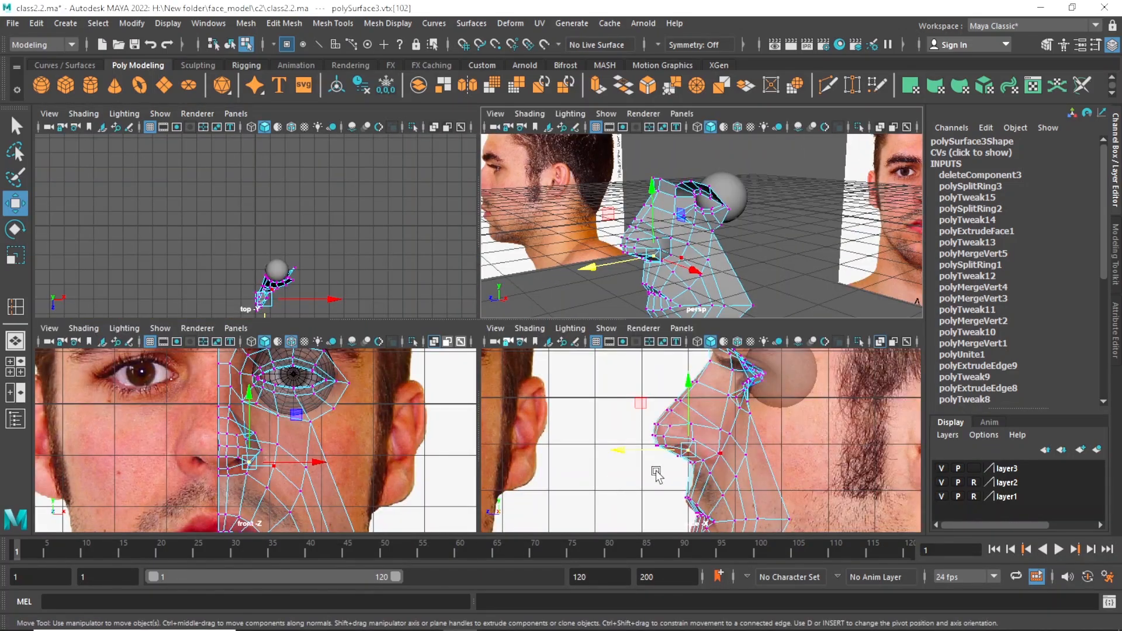
{"action": "key", "text": "space"}
{"action": "mouse_move", "coordinate": [546, 408]}
{"action": "right_mouse_down", "text": "alt"}
{"action": "mouse_move", "coordinate": [575, 422]}
{"action": "mouse_move", "coordinate": [536, 413]}
{"action": "right_mouse_up", "text": "alt"}
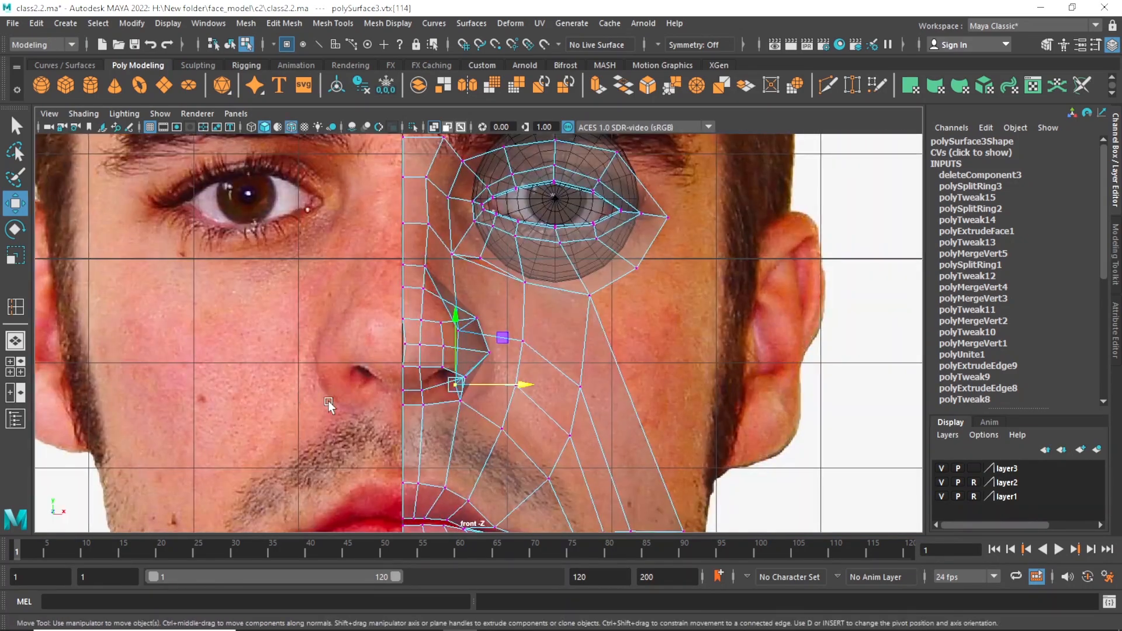
Snap the nose tip's centre vertex onto the face's centre line in the front view.
{"action": "right_click_drag", "start_coordinate": [327, 404], "coordinate": [357, 353], "text": "alt"}
{"action": "left_click_drag", "start_coordinate": [379, 350], "coordinate": [407, 354]}
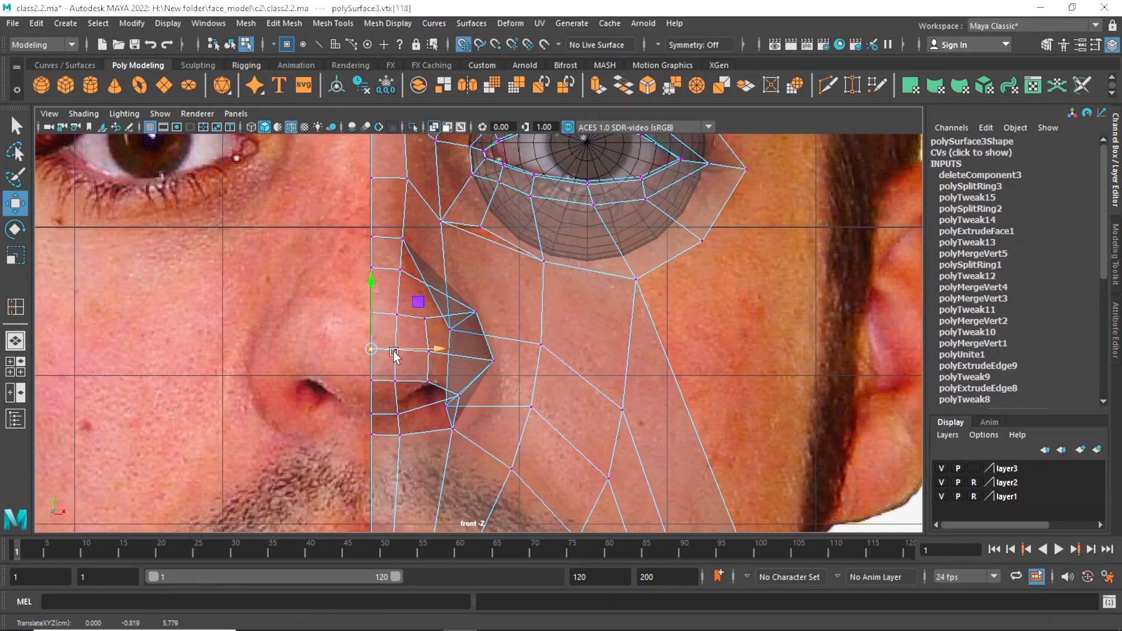
{"action": "scroll", "coordinate": [520, 365], "scroll_direction": "down", "scroll_amount": 5}
{"action": "scroll", "coordinate": [496, 419], "scroll_direction": "up", "scroll_amount": 2}
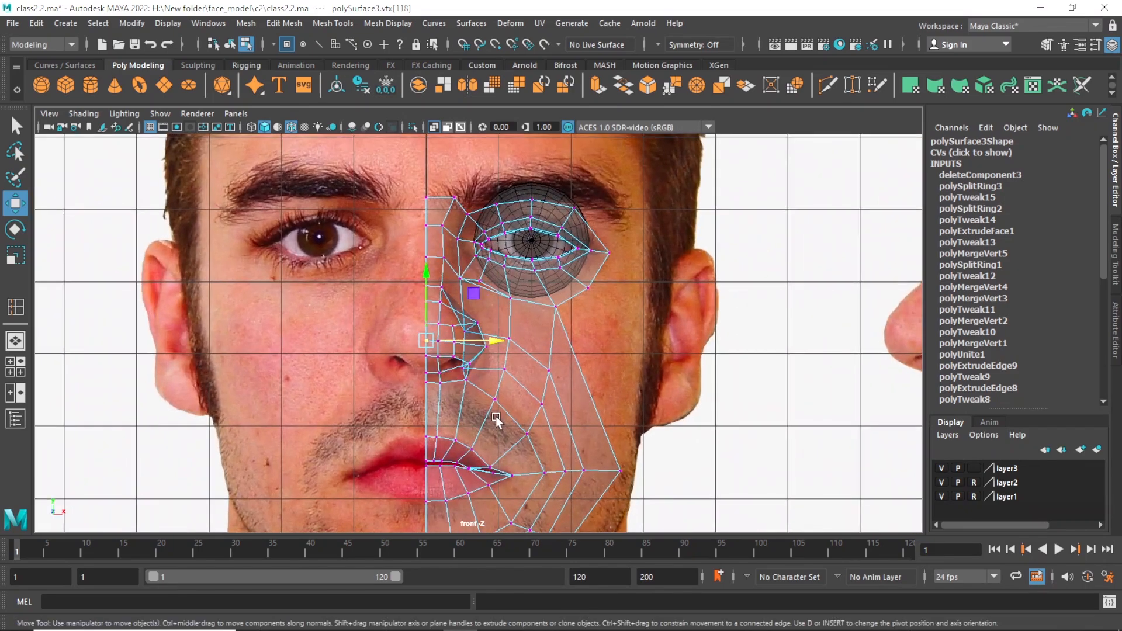
{"action": "scroll", "coordinate": [496, 413], "scroll_direction": "up", "scroll_amount": 2}
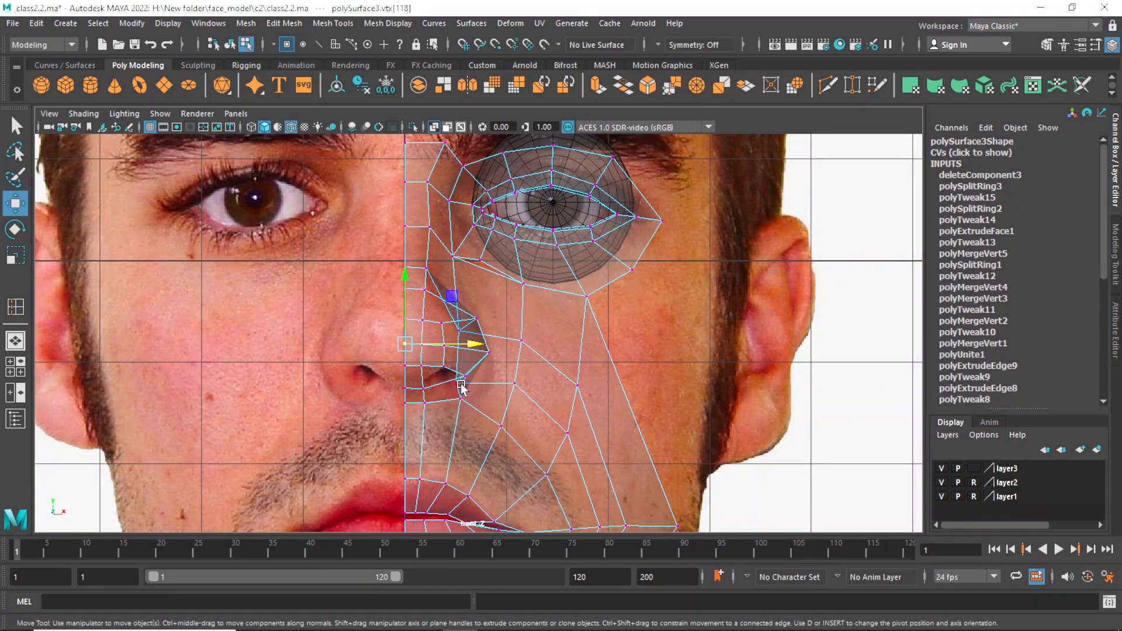
Move the lower outer nostril vertex outward in the front view to the edge of the photo's nostril wing.
{"action": "left_click", "coordinate": [455, 384]}
{"action": "key", "text": "space"}
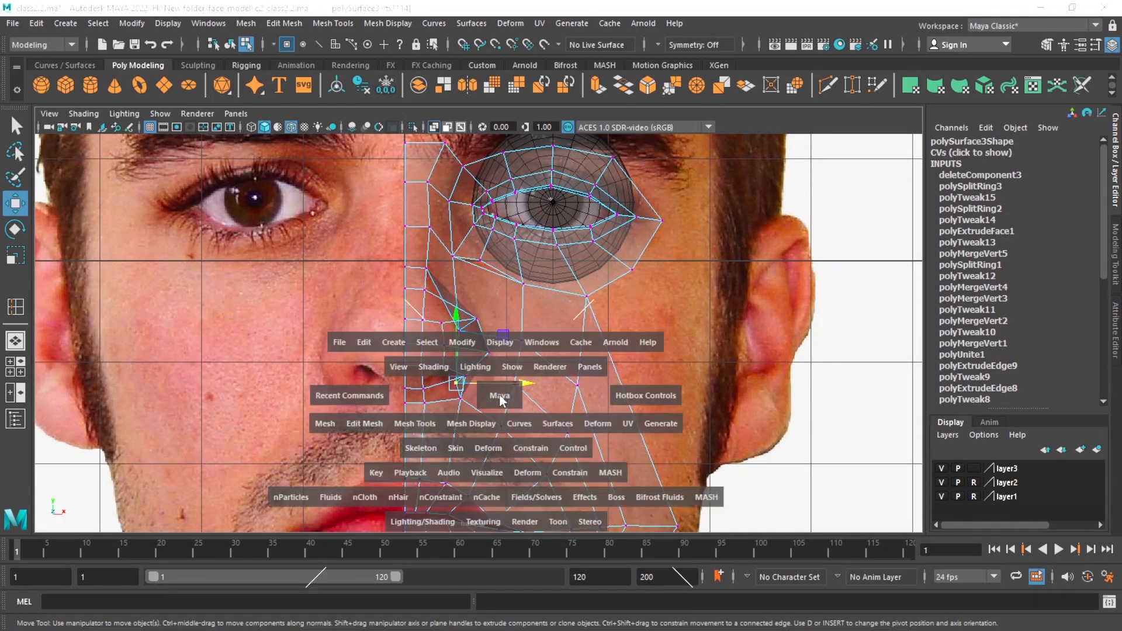
{"action": "left_click_drag", "start_coordinate": [656, 281], "coordinate": [692, 273], "text": "alt"}
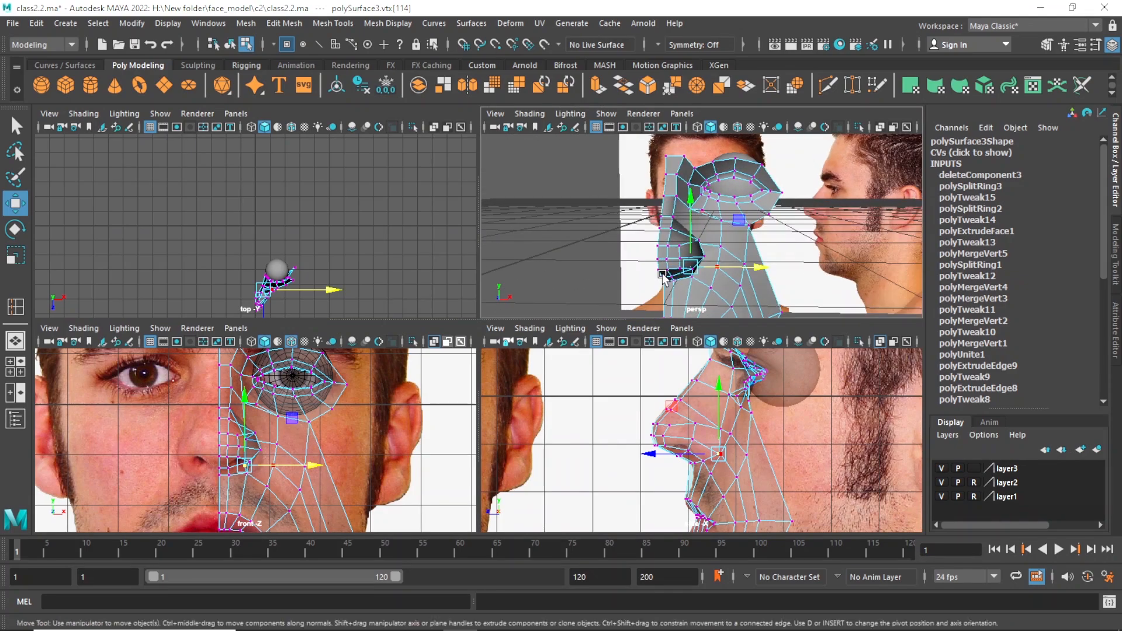
{"action": "key", "text": "space"}
{"action": "left_click_drag", "start_coordinate": [496, 385], "coordinate": [524, 388]}
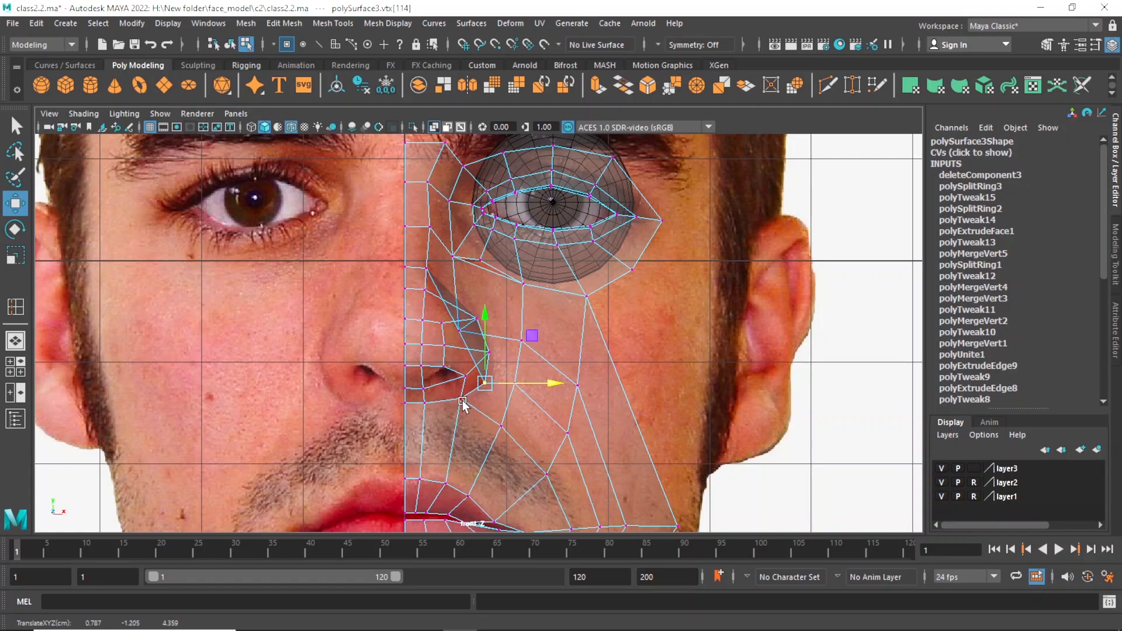
{"action": "scroll", "coordinate": [507, 399], "scroll_direction": "down", "scroll_amount": 2}
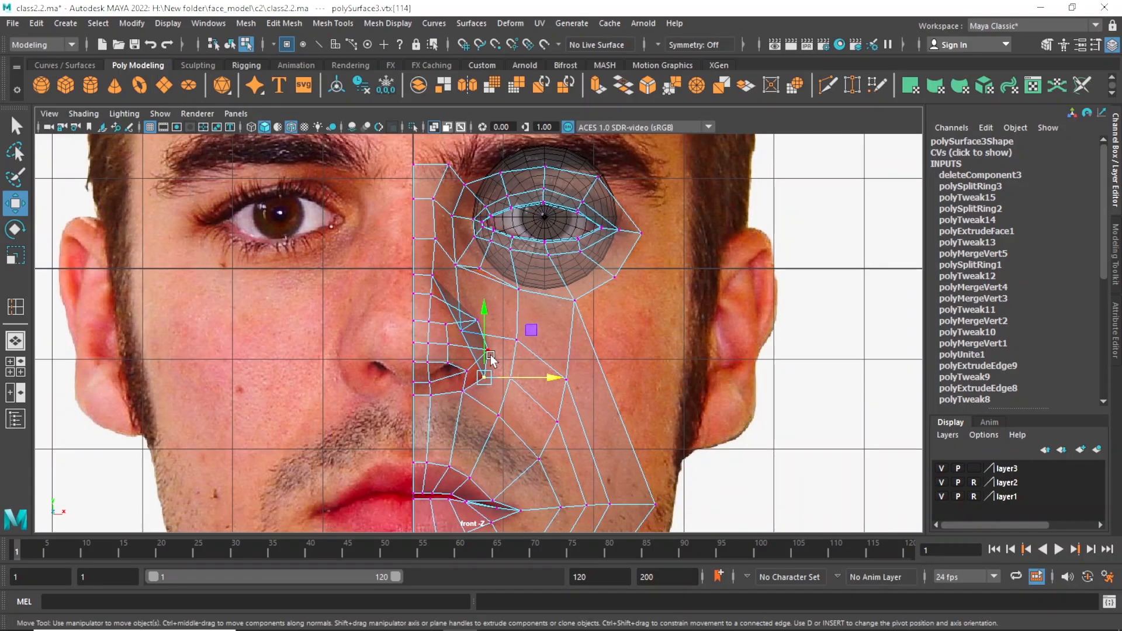
Nudge the upper nostril-wing vertex slightly inward in the front view and fine-tune the wing's widest vertex against the photo.
{"action": "key", "text": "q"}
{"action": "left_click", "coordinate": [476, 321]}
{"action": "key", "text": "w"}
{"action": "left_click_drag", "start_coordinate": [517, 319], "coordinate": [510, 316]}
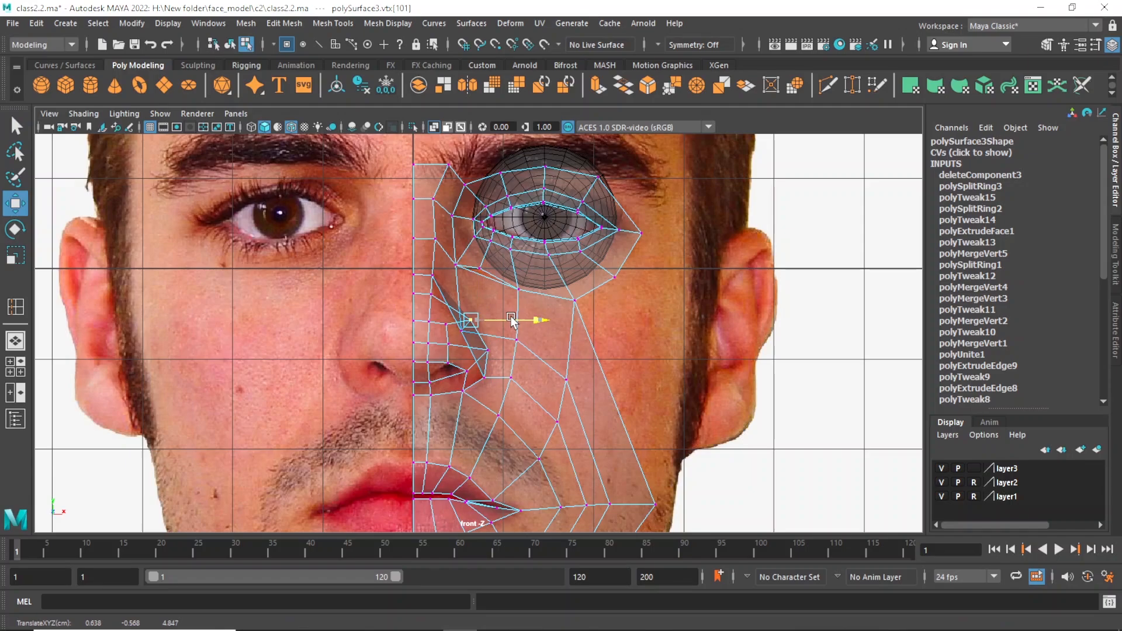
{"action": "left_click", "coordinate": [488, 351]}
{"action": "left_click_drag", "start_coordinate": [524, 349], "coordinate": [523, 353]}
{"action": "key", "text": "q"}
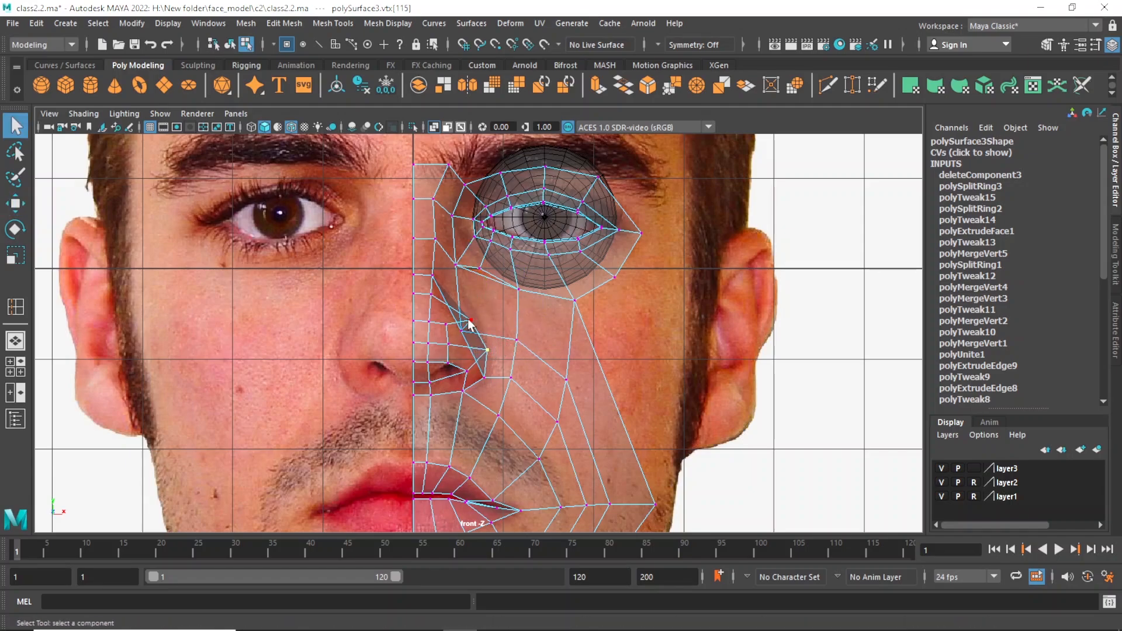
{"action": "left_click", "coordinate": [469, 320]}
{"action": "key", "text": "w"}
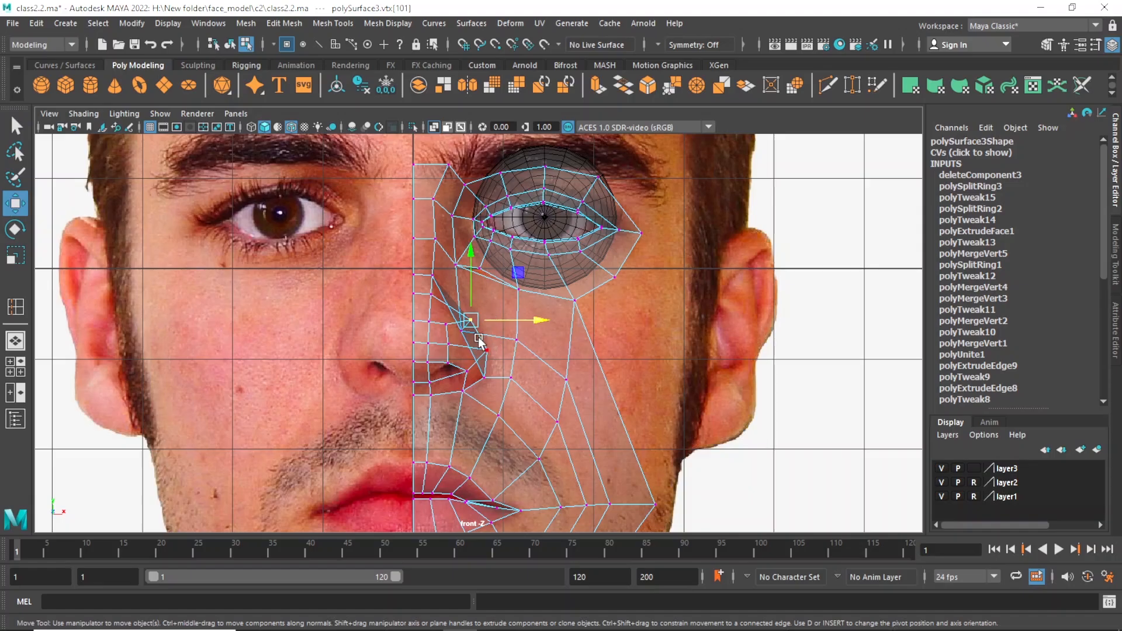
Select the four faces on the nose's underside, extrude them and scale the new faces uniformly inward.
{"action": "key", "text": "space"}
{"action": "key", "text": "space"}
{"action": "left_click_drag", "start_coordinate": [625, 309], "coordinate": [518, 345], "text": "alt"}
{"action": "key", "text": "q"}
{"action": "right_click", "coordinate": [440, 283]}
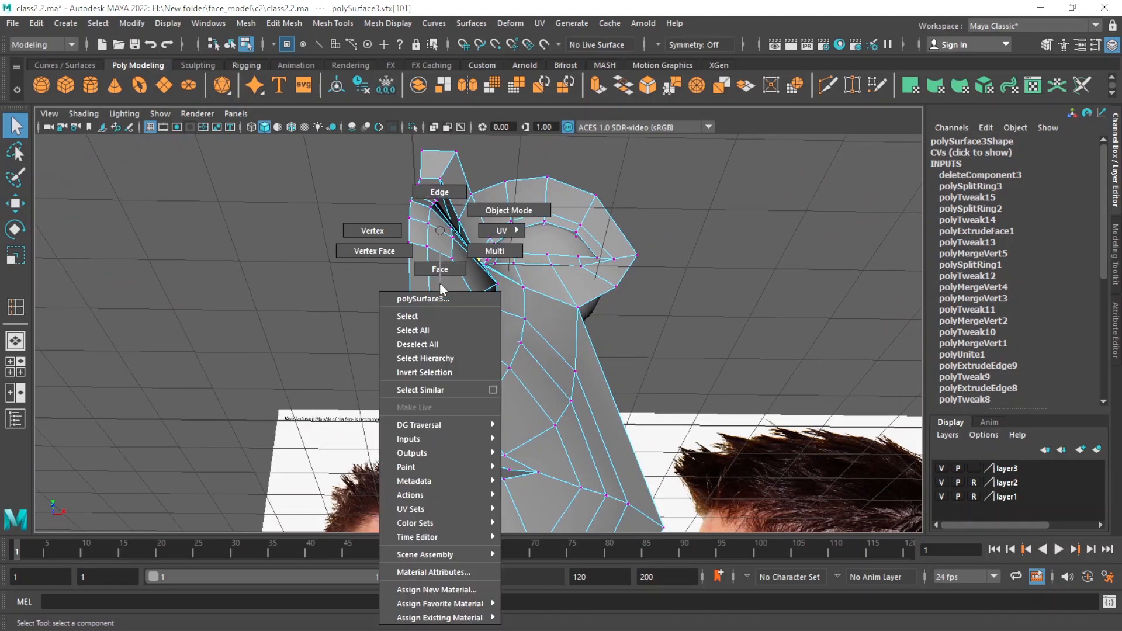
{"action": "right_click_drag", "start_coordinate": [440, 282], "coordinate": [440, 269]}
{"action": "left_click", "coordinate": [439, 287]}
{"action": "left_click", "coordinate": [422, 276], "text": "shift"}
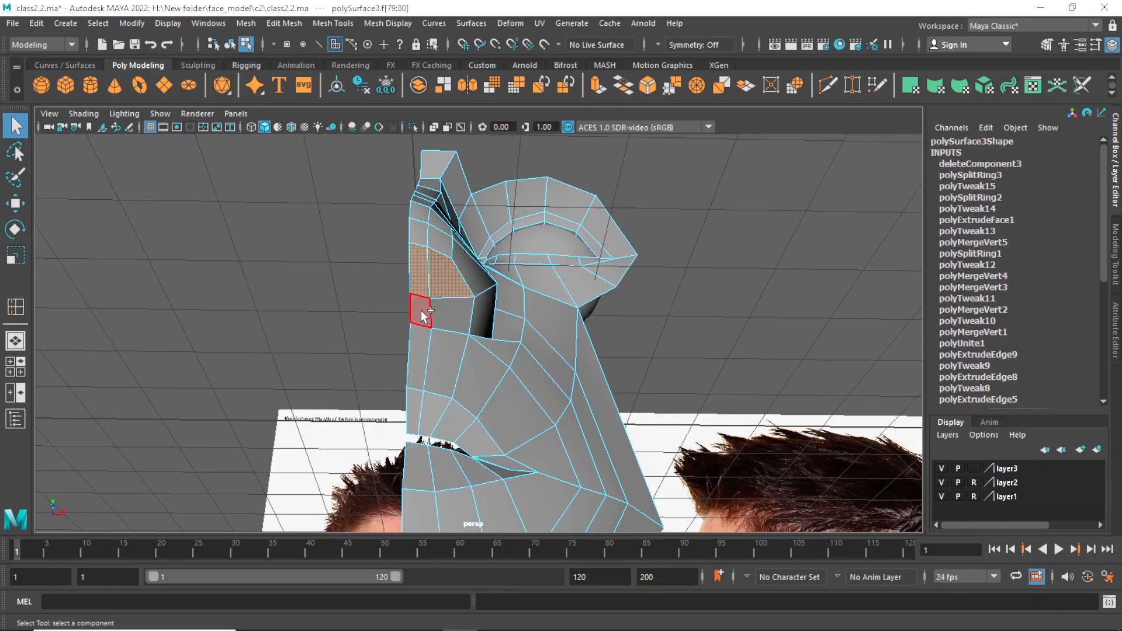
{"action": "left_click", "coordinate": [421, 311], "text": "shift"}
{"action": "left_click", "coordinate": [447, 314], "text": "shift"}
{"action": "left_click_drag", "start_coordinate": [506, 319], "coordinate": [444, 344], "text": "alt"}
{"action": "key", "text": "ctrl+e"}
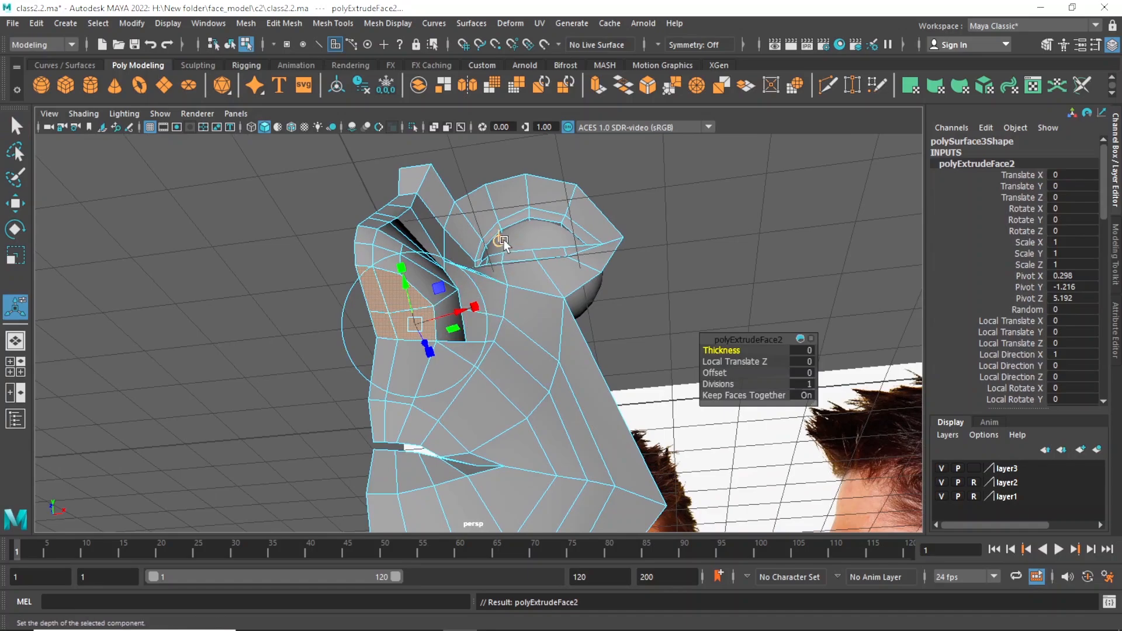
{"action": "key", "text": "r"}
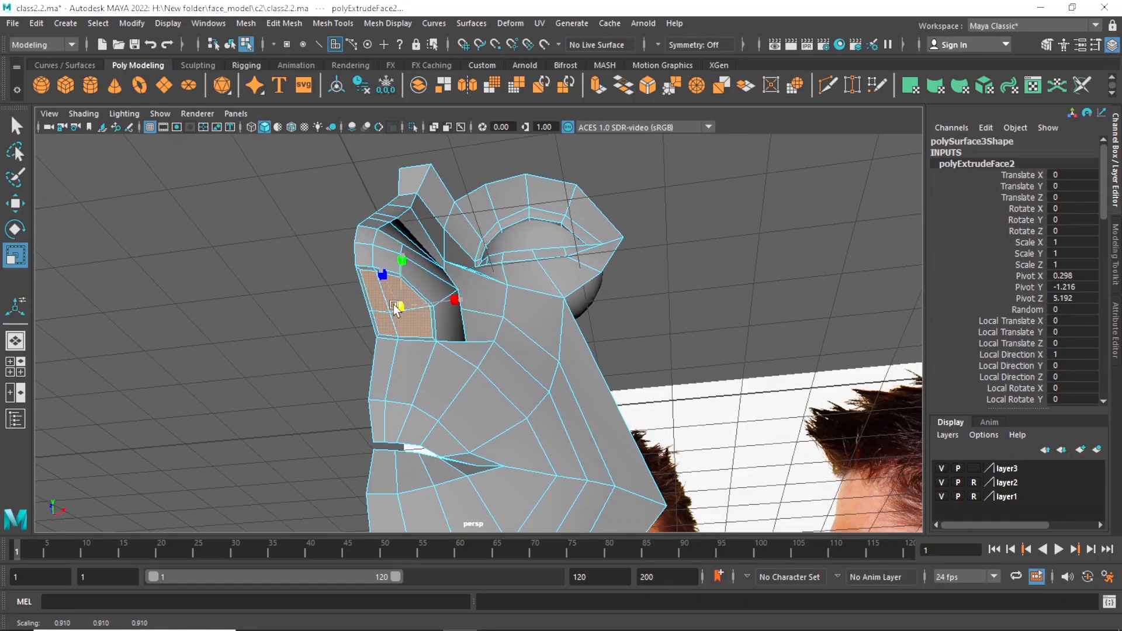
{"action": "left_click_drag", "start_coordinate": [402, 305], "coordinate": [383, 306]}
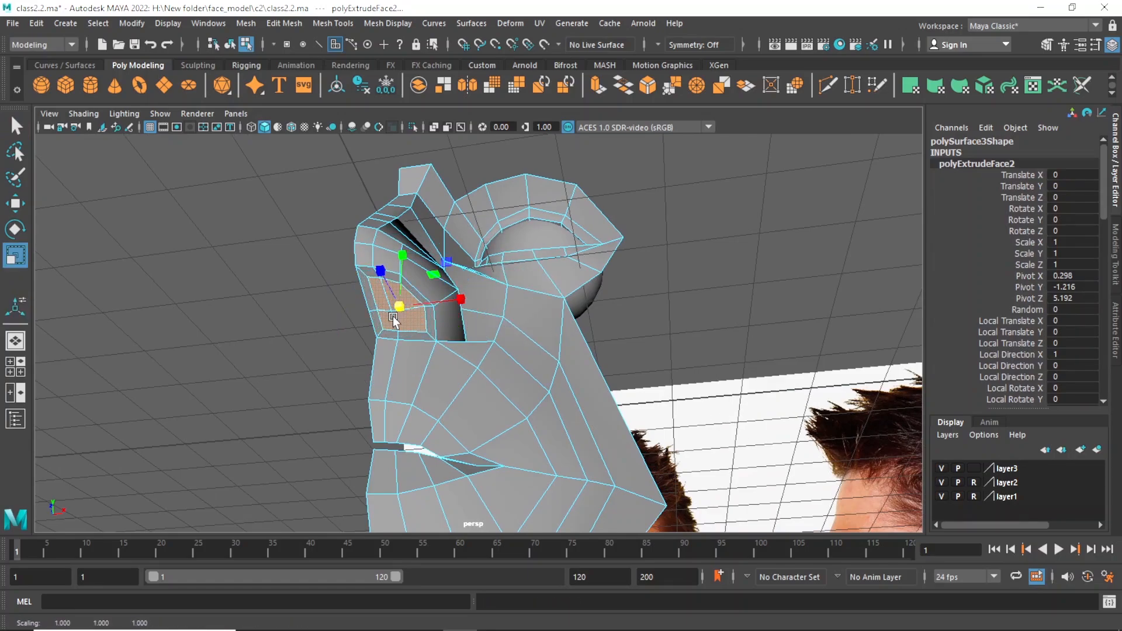
Extrude the inset underside faces again and move them into the nose, 0.345 in Y and -0.122 in Z, forming the nostril cavity.
{"action": "key", "text": "ctrl+e"}
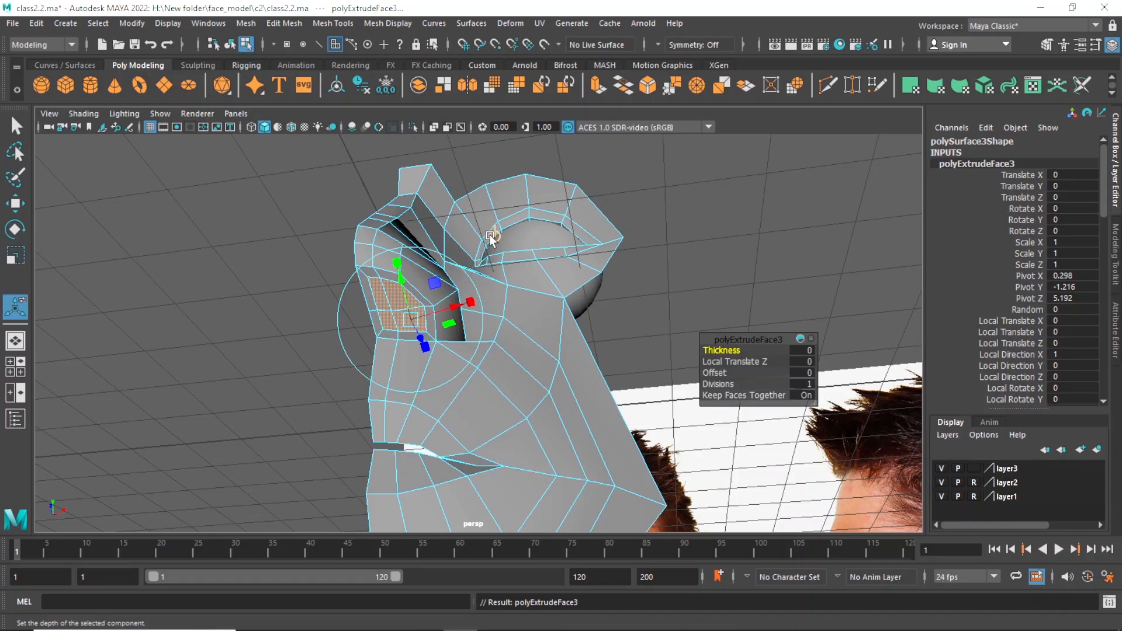
{"action": "left_click", "coordinate": [490, 236]}
{"action": "left_click_drag", "start_coordinate": [403, 274], "coordinate": [423, 246]}
{"action": "left_click_drag", "start_coordinate": [459, 315], "coordinate": [439, 309], "text": "alt"}
{"action": "left_click_drag", "start_coordinate": [368, 251], "coordinate": [375, 257]}
{"action": "mouse_move", "coordinate": [420, 309]}
{"action": "left_mouse_down", "text": "alt"}
{"action": "mouse_move", "coordinate": [414, 300]}
{"action": "mouse_move", "coordinate": [429, 324]}
{"action": "left_mouse_up", "text": "alt"}
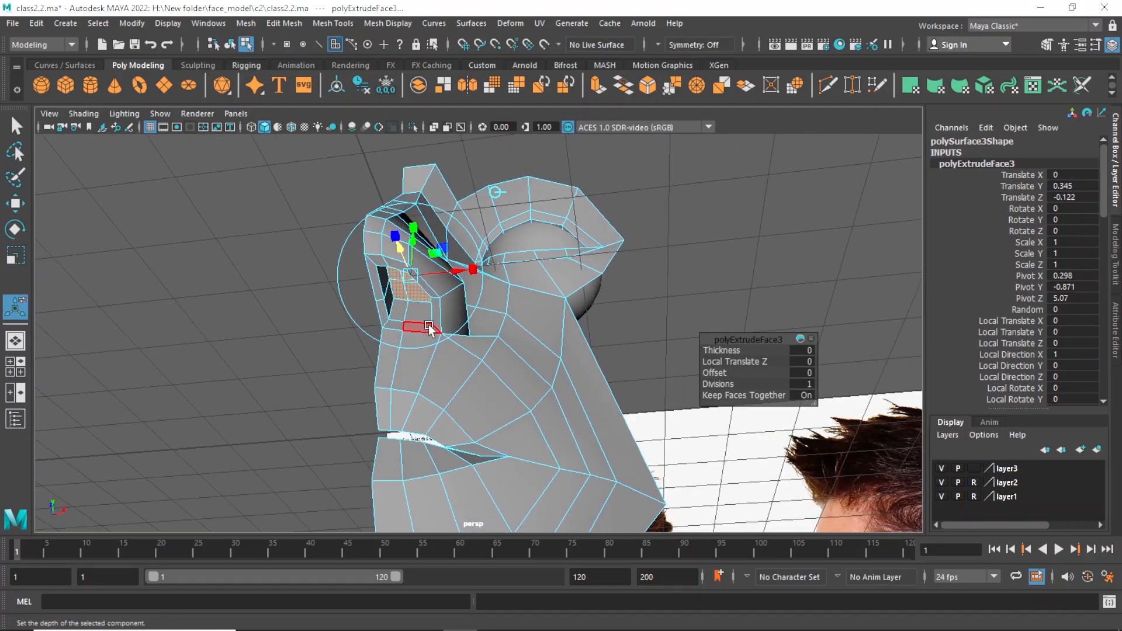
{"action": "right_click_drag", "start_coordinate": [427, 230], "coordinate": [428, 287]}
Switch to edge selection and move the front edge of the nostril opening forward toward the nose tip.
{"action": "mouse_move", "coordinate": [363, 233]}
{"action": "right_mouse_down"}
{"action": "mouse_move", "coordinate": [387, 255]}
{"action": "mouse_move", "coordinate": [382, 222]}
{"action": "right_mouse_up"}
{"action": "left_click_drag", "start_coordinate": [382, 225], "coordinate": [397, 297], "text": "alt"}
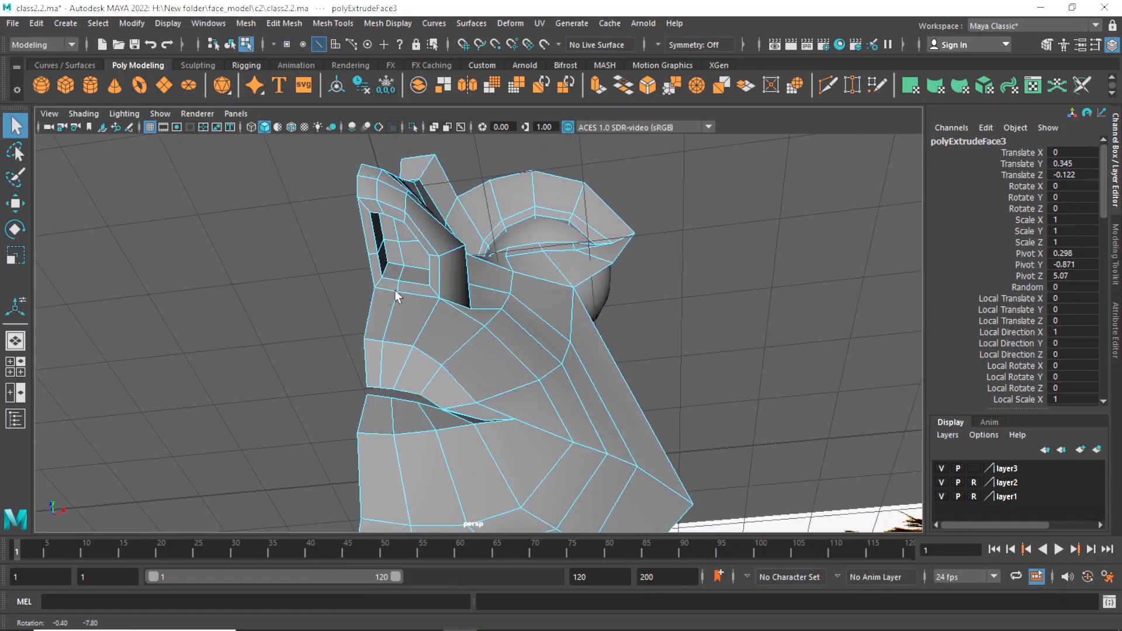
{"action": "left_click_drag", "start_coordinate": [372, 222], "coordinate": [374, 358], "text": "alt"}
{"action": "left_click", "coordinate": [387, 329]}
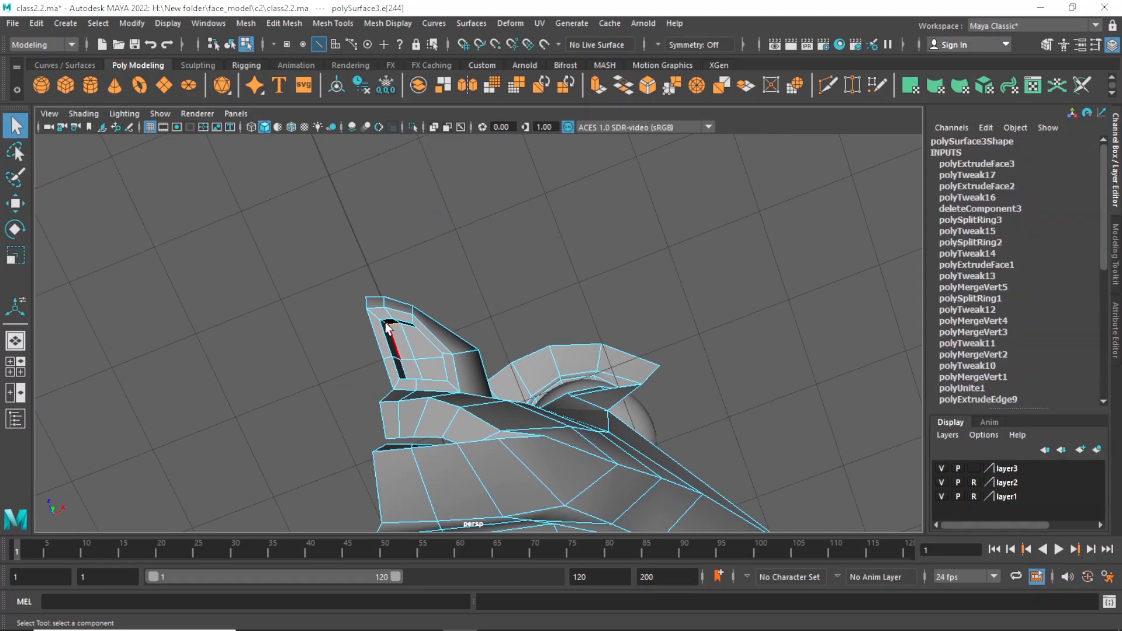
{"action": "left_click", "coordinate": [390, 327]}
{"action": "key", "text": "w"}
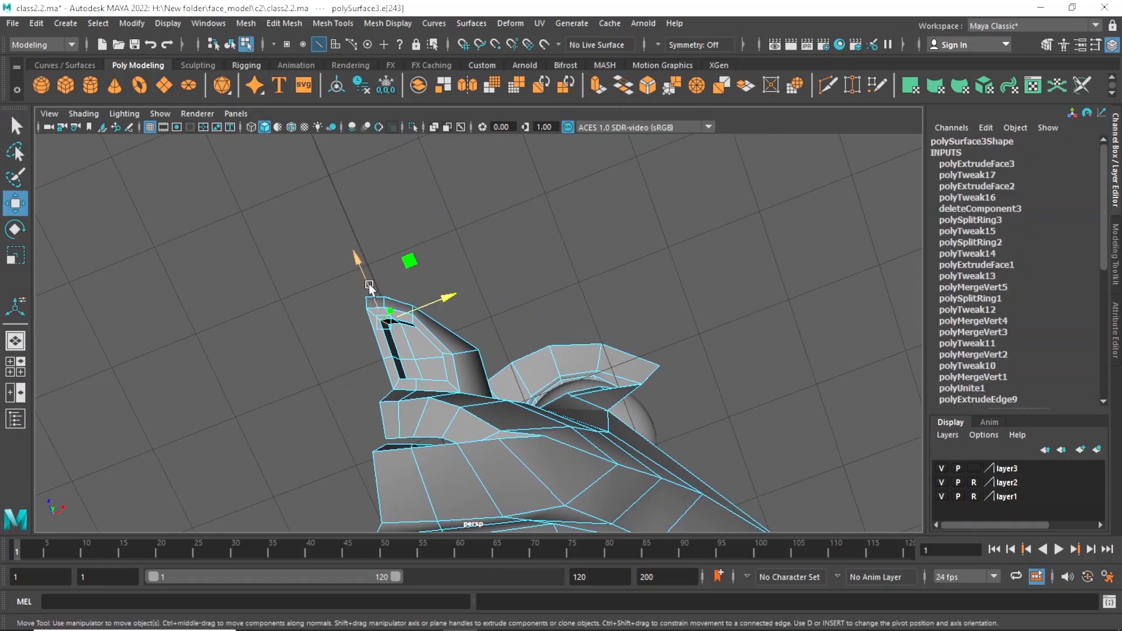
{"action": "left_click_drag", "start_coordinate": [370, 286], "coordinate": [437, 302]}
Select the edges along the outer side of the nose underside and move them slightly forward and outward.
{"action": "key", "text": "q"}
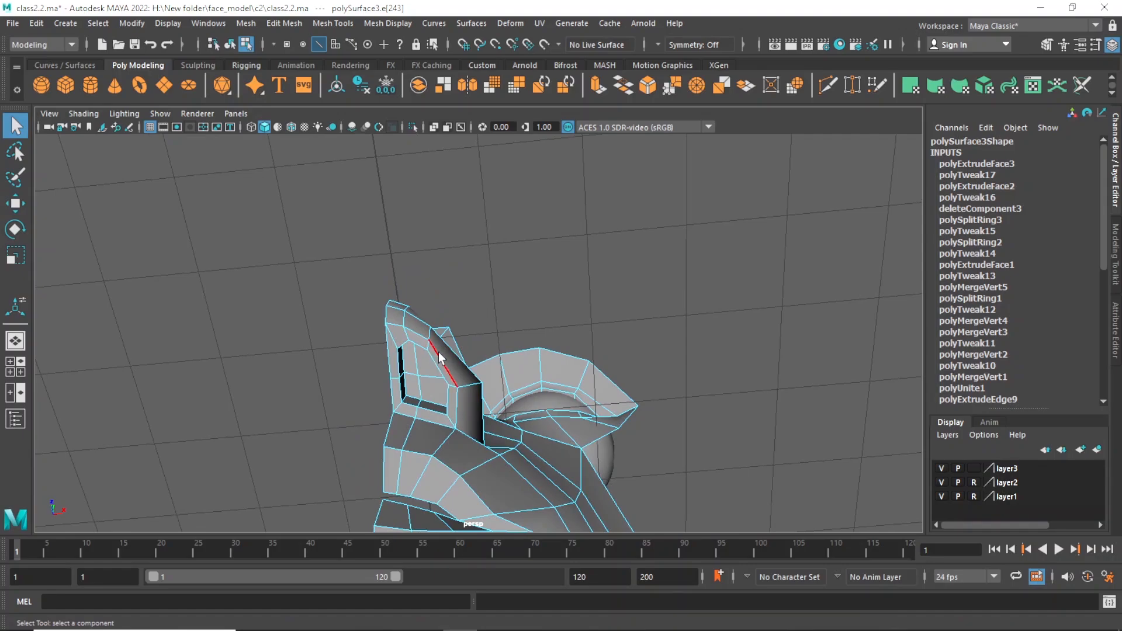
{"action": "mouse_move", "coordinate": [439, 357]}
{"action": "left_mouse_down", "text": "alt"}
{"action": "mouse_move", "coordinate": [503, 351]}
{"action": "mouse_move", "coordinate": [467, 339]}
{"action": "mouse_move", "coordinate": [403, 354]}
{"action": "mouse_move", "coordinate": [408, 387]}
{"action": "mouse_move", "coordinate": [428, 367]}
{"action": "mouse_move", "coordinate": [449, 370]}
{"action": "left_mouse_up", "text": "alt"}
{"action": "left_click", "coordinate": [470, 327]}
{"action": "left_click", "coordinate": [413, 358], "text": "shift"}
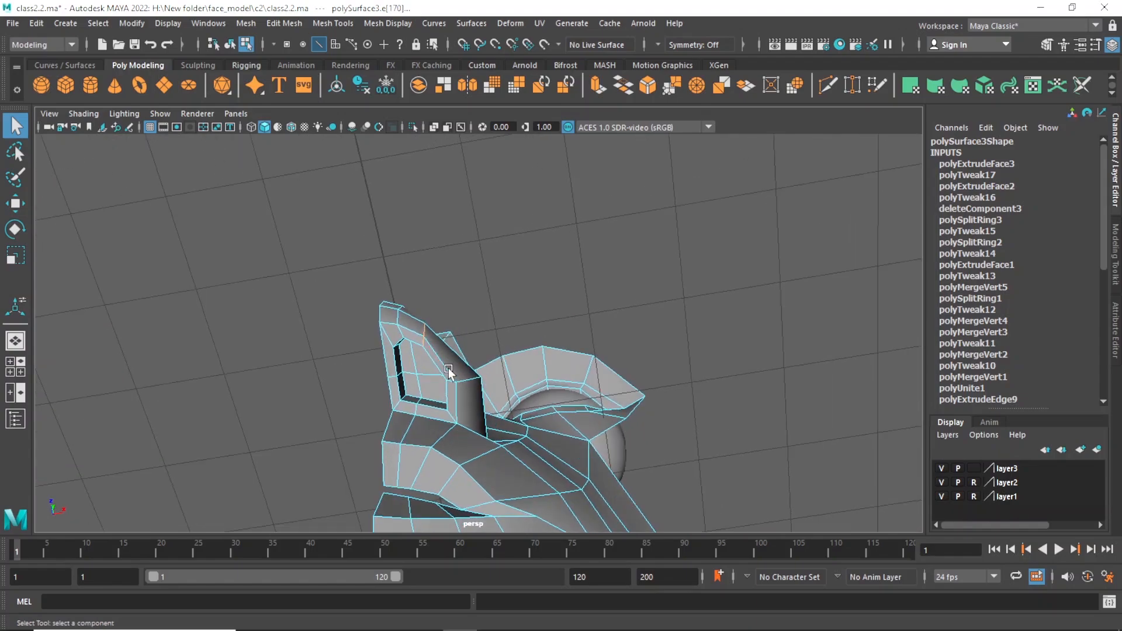
{"action": "key", "text": "w"}
{"action": "left_click_drag", "start_coordinate": [414, 308], "coordinate": [419, 298]}
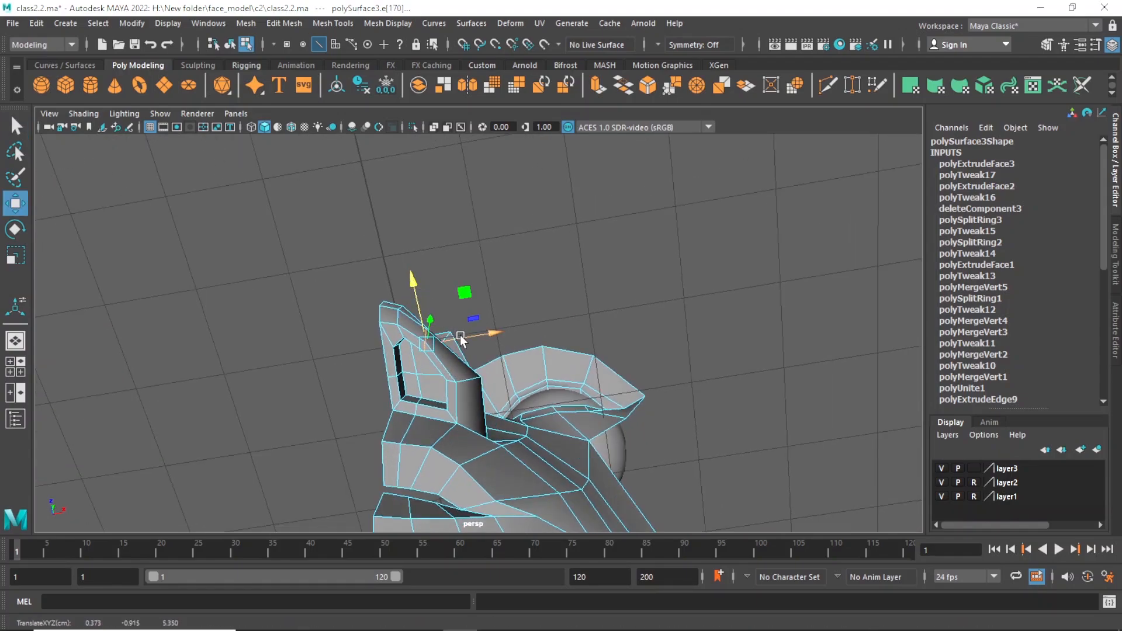
{"action": "mouse_move", "coordinate": [460, 339]}
{"action": "left_mouse_down"}
{"action": "mouse_move", "coordinate": [470, 336]}
{"action": "mouse_move", "coordinate": [430, 311]}
{"action": "mouse_move", "coordinate": [451, 305]}
{"action": "mouse_move", "coordinate": [447, 321]}
{"action": "mouse_move", "coordinate": [464, 334]}
{"action": "left_mouse_up"}
Select the edges between the nose tip and the nostril opening and move them forward.
{"action": "key", "text": "q"}
{"action": "key", "text": "w"}
{"action": "key", "text": "q"}
{"action": "left_click", "coordinate": [414, 322], "text": "shift"}
{"action": "left_click", "coordinate": [412, 325], "text": "shift"}
{"action": "key", "text": "w"}
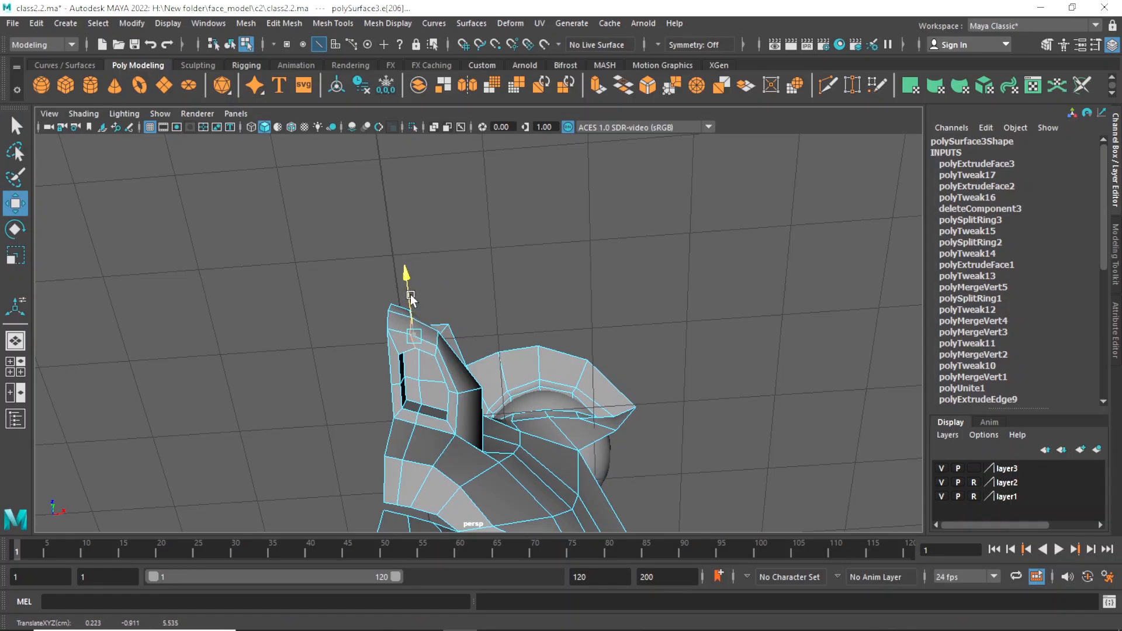
{"action": "left_click_drag", "start_coordinate": [410, 299], "coordinate": [494, 430], "text": "alt"}
{"action": "right_click_drag", "start_coordinate": [494, 430], "coordinate": [483, 429], "text": "alt"}
Switch to vertex selection and reposition the outer vertex of the nostril opening sideways.
{"action": "key", "text": "q"}
{"action": "right_click_drag", "start_coordinate": [448, 230], "coordinate": [392, 271]}
{"action": "left_click", "coordinate": [451, 427]}
{"action": "key", "text": "w"}
{"action": "left_click_drag", "start_coordinate": [489, 427], "coordinate": [434, 405]}
Adjust the vertices along the front and inner front corner of the nostril opening to round its outline.
{"action": "key", "text": "q"}
{"action": "left_click", "coordinate": [437, 400]}
{"action": "key", "text": "w"}
{"action": "key", "text": "q"}
{"action": "key", "text": "w"}
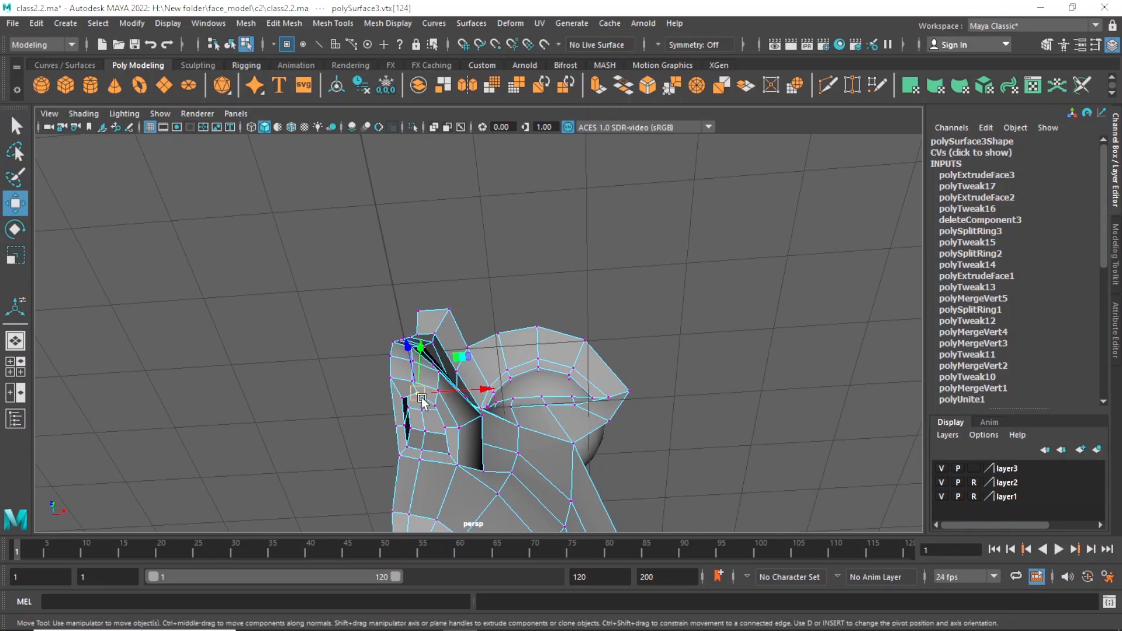
{"action": "key", "text": "q"}
{"action": "left_click", "coordinate": [406, 402]}
{"action": "key", "text": "w"}
{"action": "left_click_drag", "start_coordinate": [407, 411], "coordinate": [404, 409]}
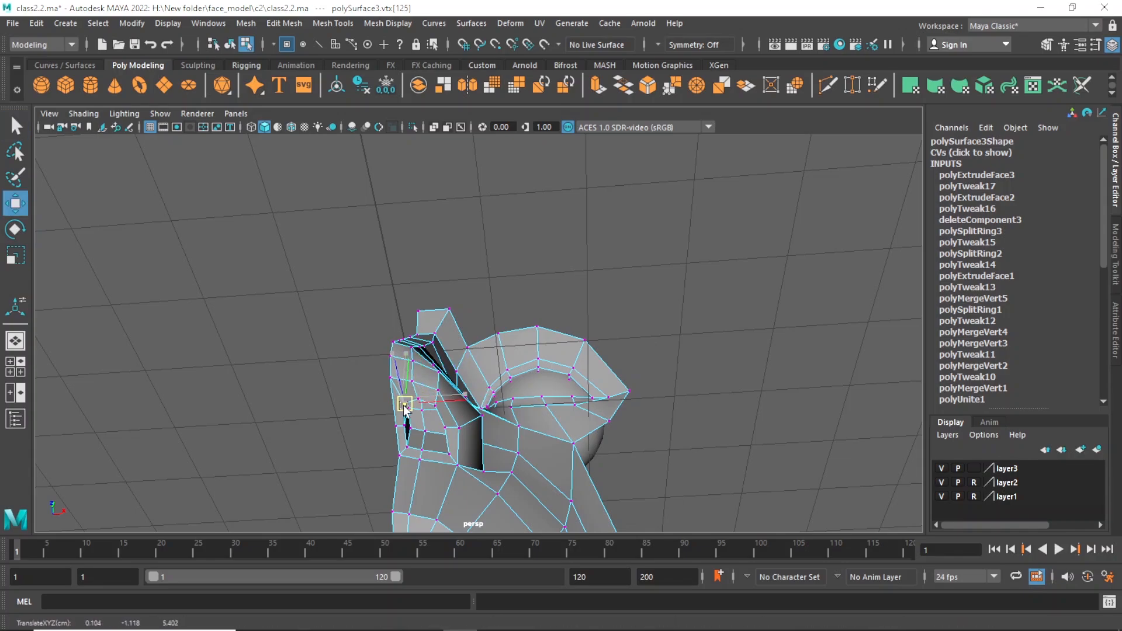
Adjust the rear inner vertex of the nostril opening and undo the last move.
{"action": "key", "text": "q"}
{"action": "left_click", "coordinate": [408, 448]}
{"action": "key", "text": "w"}
{"action": "left_click_drag", "start_coordinate": [408, 449], "coordinate": [416, 405]}
{"action": "key", "text": "q"}
{"action": "key", "text": "w"}
{"action": "key", "text": "ctrl+z"}
Reposition the rear outer vertex of the nostril opening to round its outline.
{"action": "key", "text": "q"}
{"action": "left_click", "coordinate": [446, 448]}
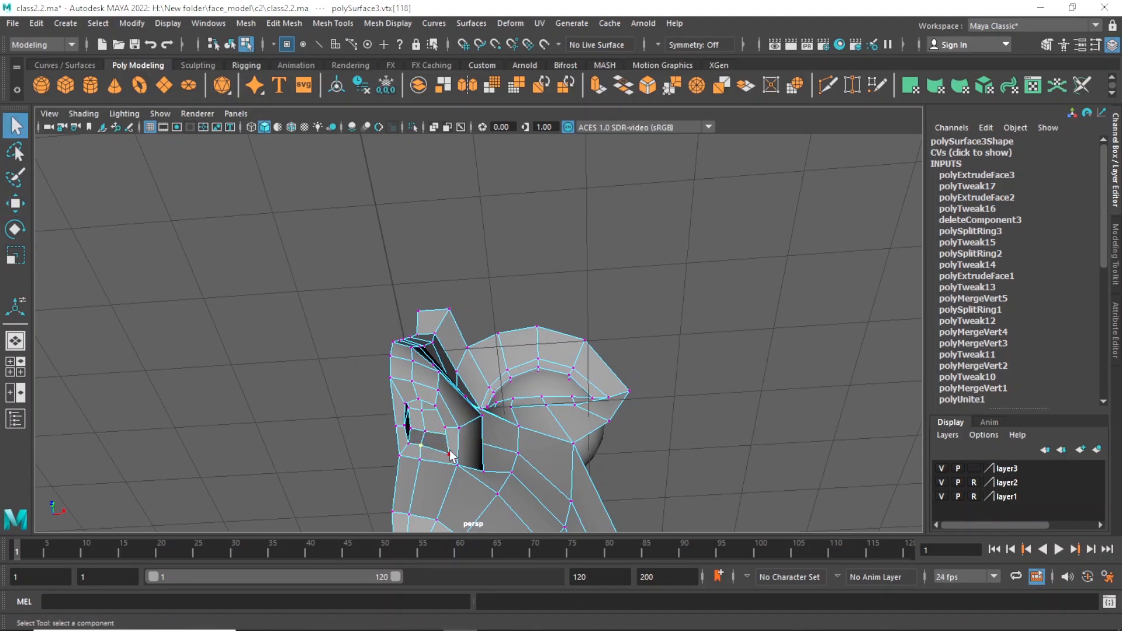
{"action": "key", "text": "w"}
{"action": "left_click_drag", "start_coordinate": [446, 449], "coordinate": [446, 449]}
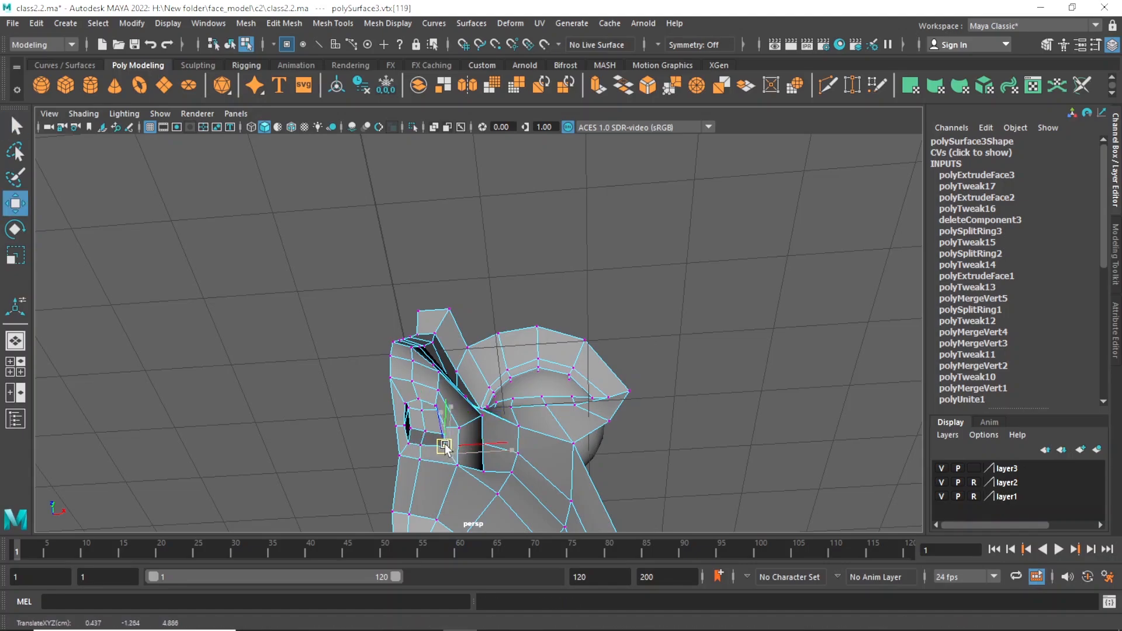
{"action": "left_click_drag", "start_coordinate": [522, 448], "coordinate": [554, 468], "text": "alt"}
Examine the half face in smooth mesh preview, comparing the nose and nostril with the unsmoothed mesh.
{"action": "key", "text": "q"}
{"action": "left_click", "coordinate": [489, 442]}
{"action": "key", "text": "3"}
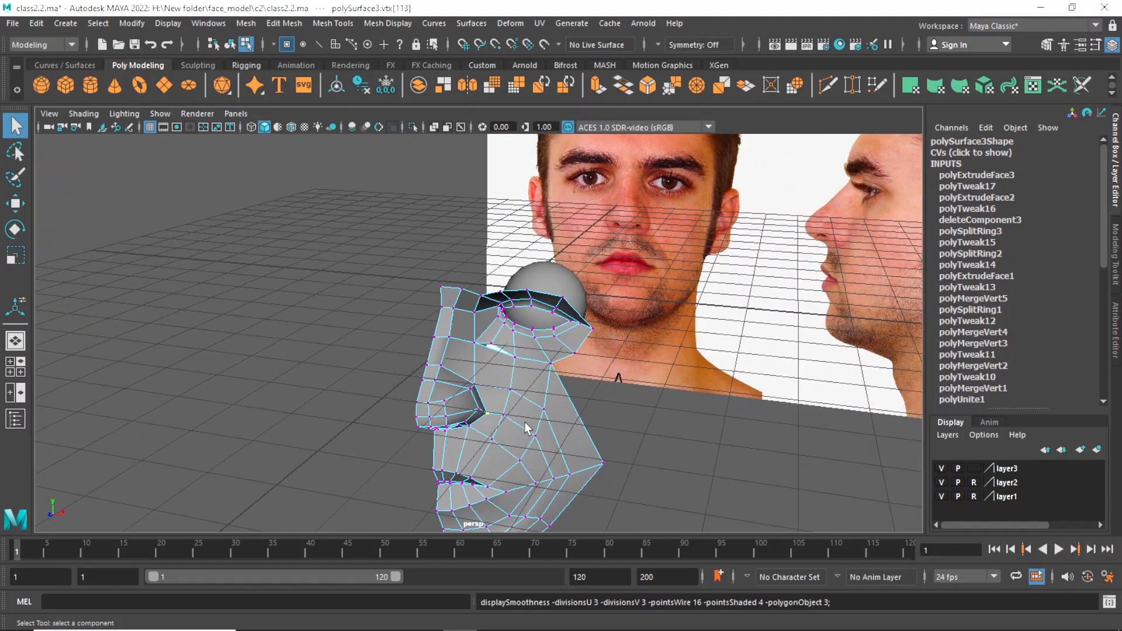
{"action": "right_click_drag", "start_coordinate": [695, 356], "coordinate": [596, 344], "text": "alt"}
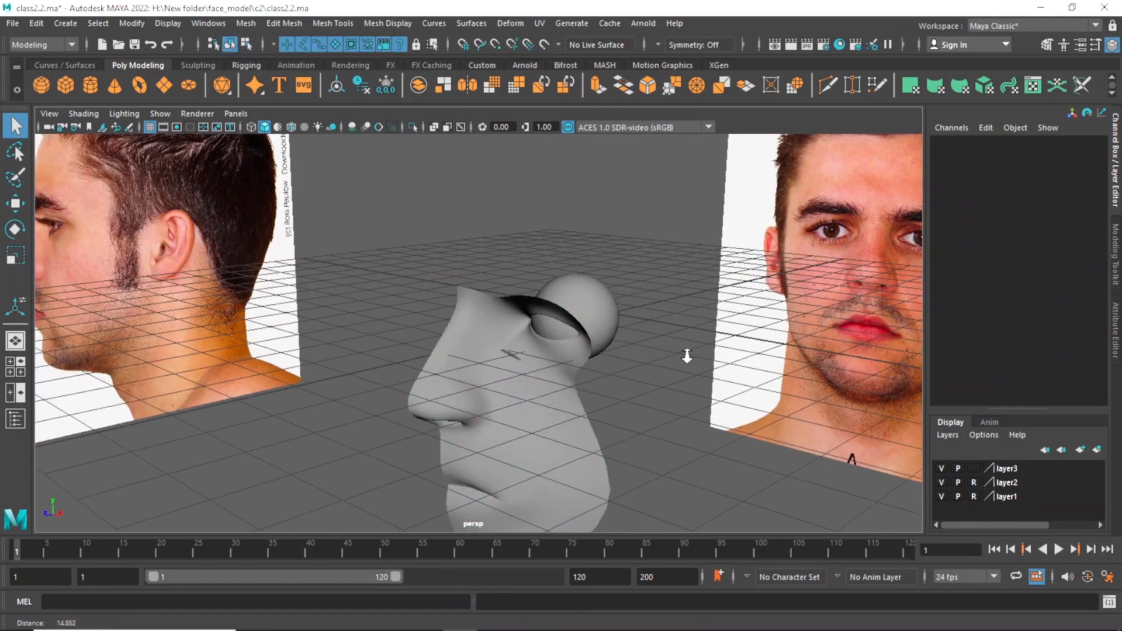
{"action": "left_click_drag", "start_coordinate": [544, 323], "coordinate": [555, 447], "text": "alt"}
{"action": "left_click", "coordinate": [495, 439]}
{"action": "key", "text": "1"}
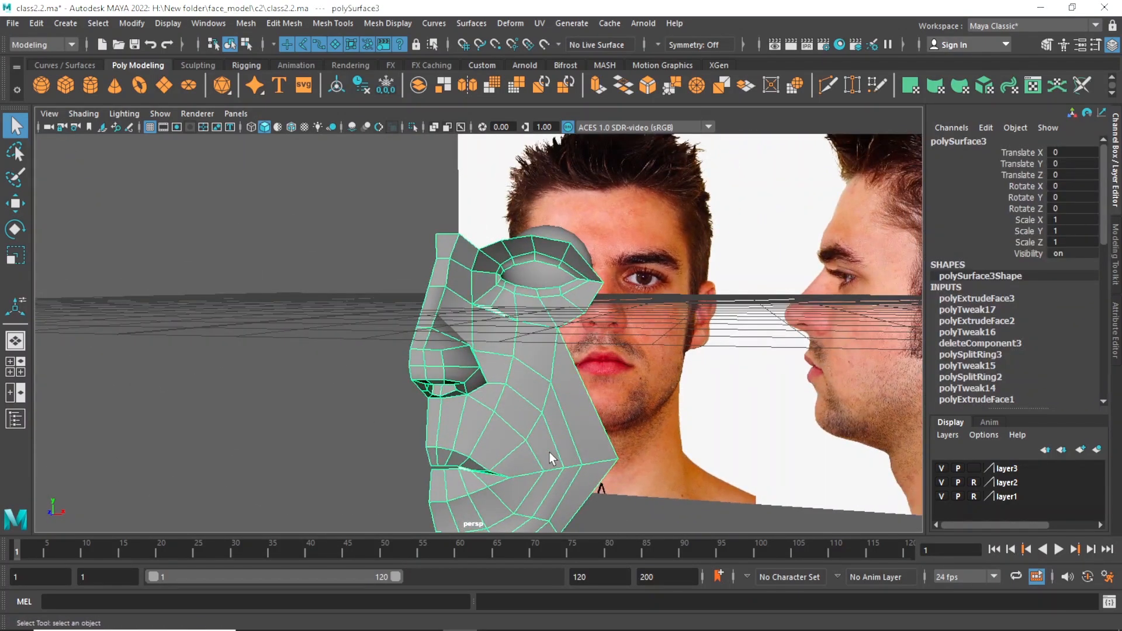
{"action": "key", "text": "3"}
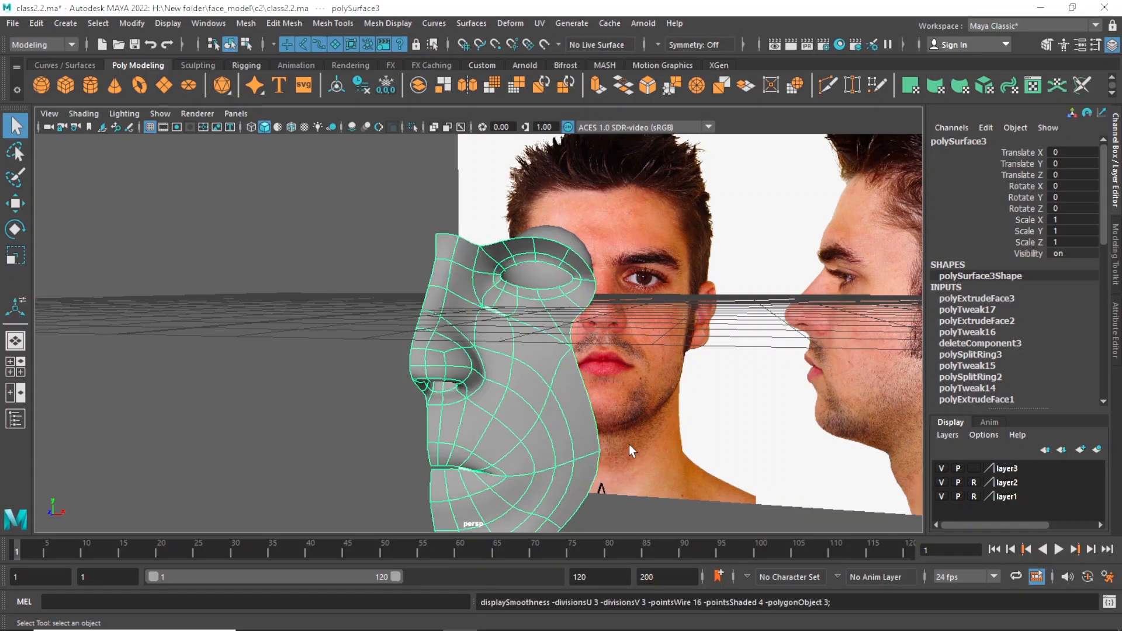
{"action": "left_click_drag", "start_coordinate": [629, 444], "coordinate": [521, 432], "text": "alt"}
{"action": "left_click", "coordinate": [653, 443]}
Check the smoothed nose profile against the side reference photo and from the perspective view.
{"action": "key", "text": "space"}
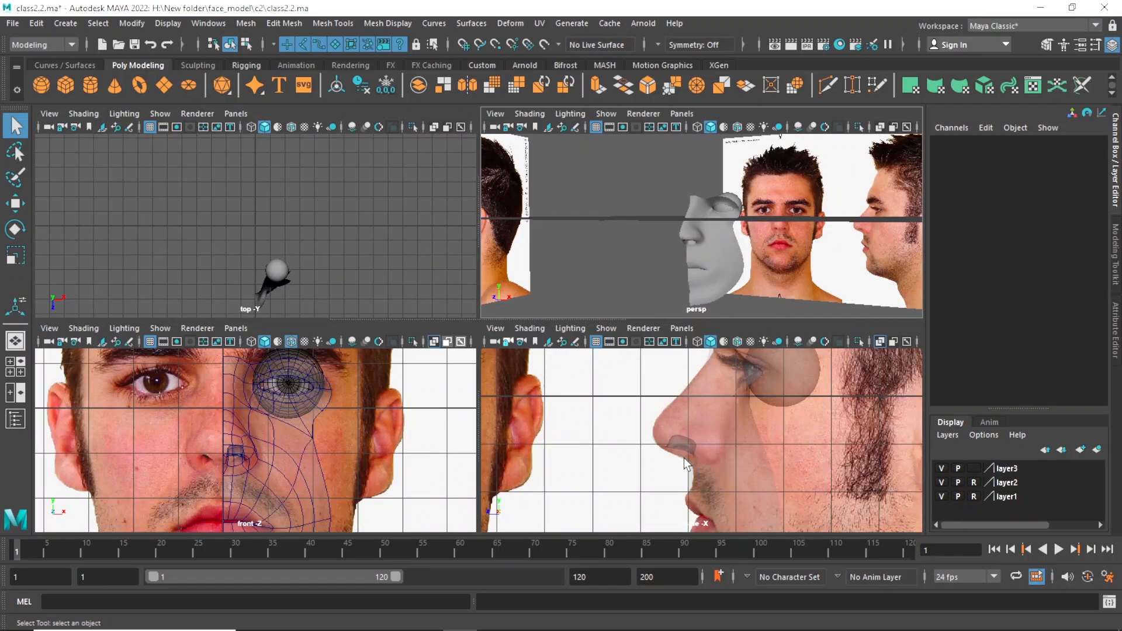
{"action": "key", "text": "space"}
{"action": "left_click", "coordinate": [532, 377]}
{"action": "left_click_drag", "start_coordinate": [530, 386], "coordinate": [529, 404], "text": "alt"}
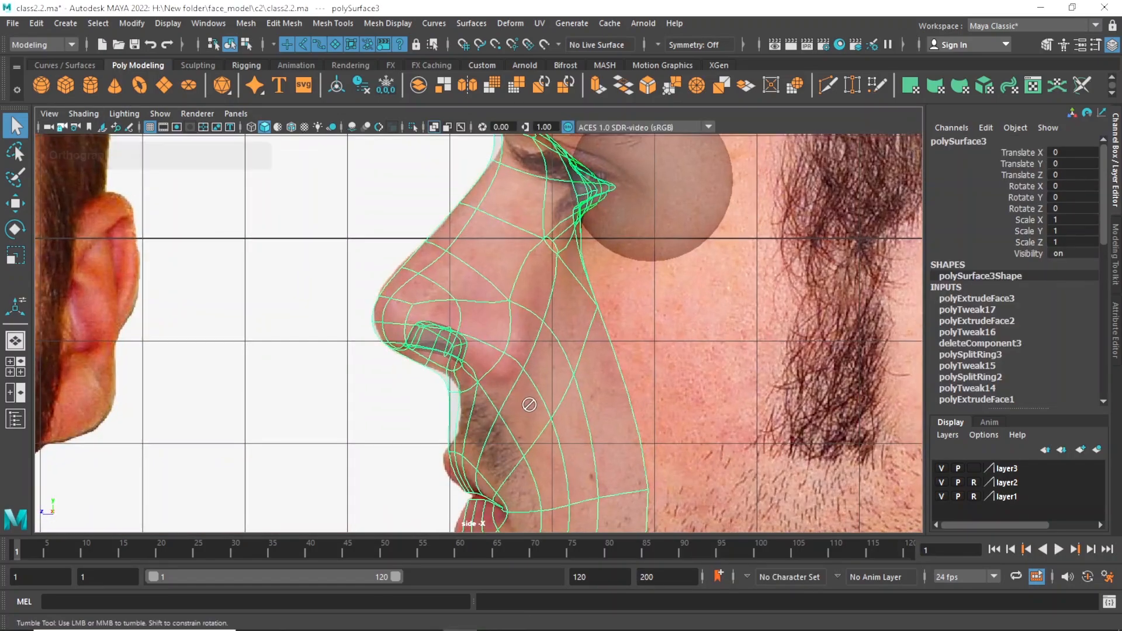
{"action": "key", "text": "space"}
{"action": "key", "text": "space"}
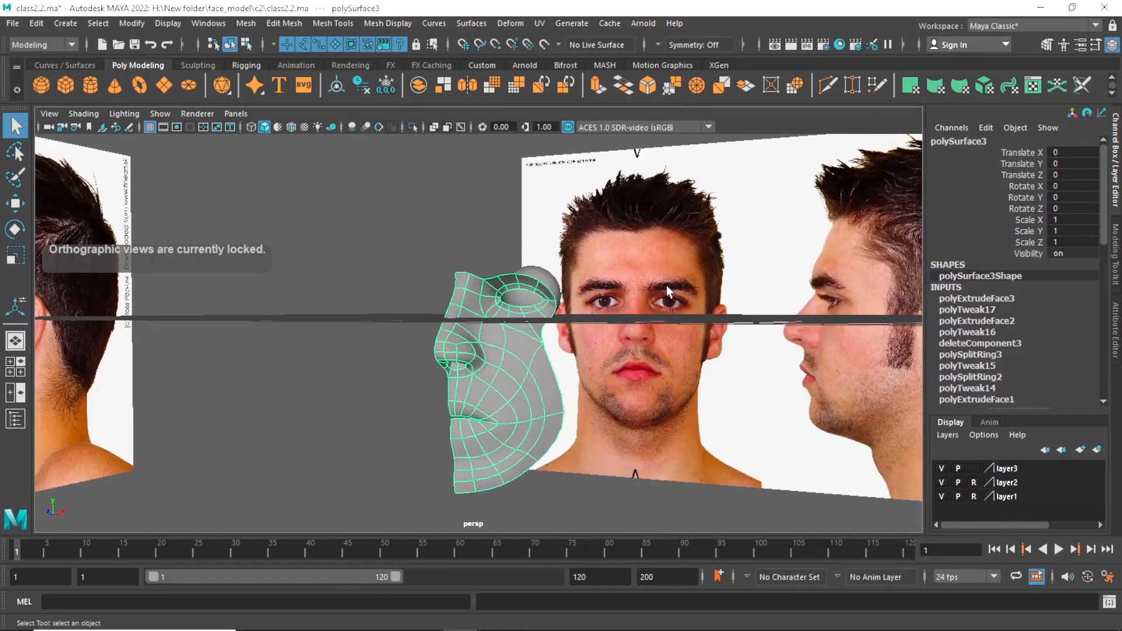
{"action": "left_click_drag", "start_coordinate": [666, 286], "coordinate": [507, 327], "text": "alt"}
{"action": "scroll", "coordinate": [507, 327], "scroll_direction": "up", "scroll_amount": 4}
Return to the unsmoothed mesh and insert an edge loop from the gap below the eye down the inner cheek to the upper lip.
{"action": "key", "text": "ctrl+z"}
{"action": "key", "text": "ctrl+z"}
{"action": "key", "text": "ctrl+z"}
{"action": "left_click_drag", "start_coordinate": [624, 325], "coordinate": [602, 331], "text": "alt"}
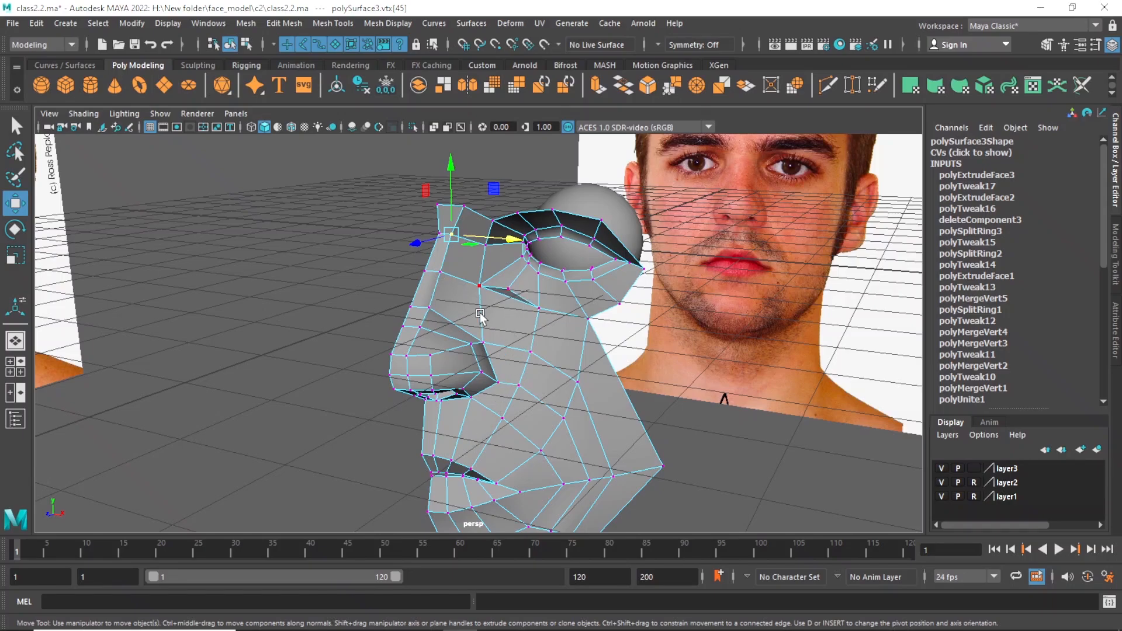
{"action": "left_click", "coordinate": [350, 24]}
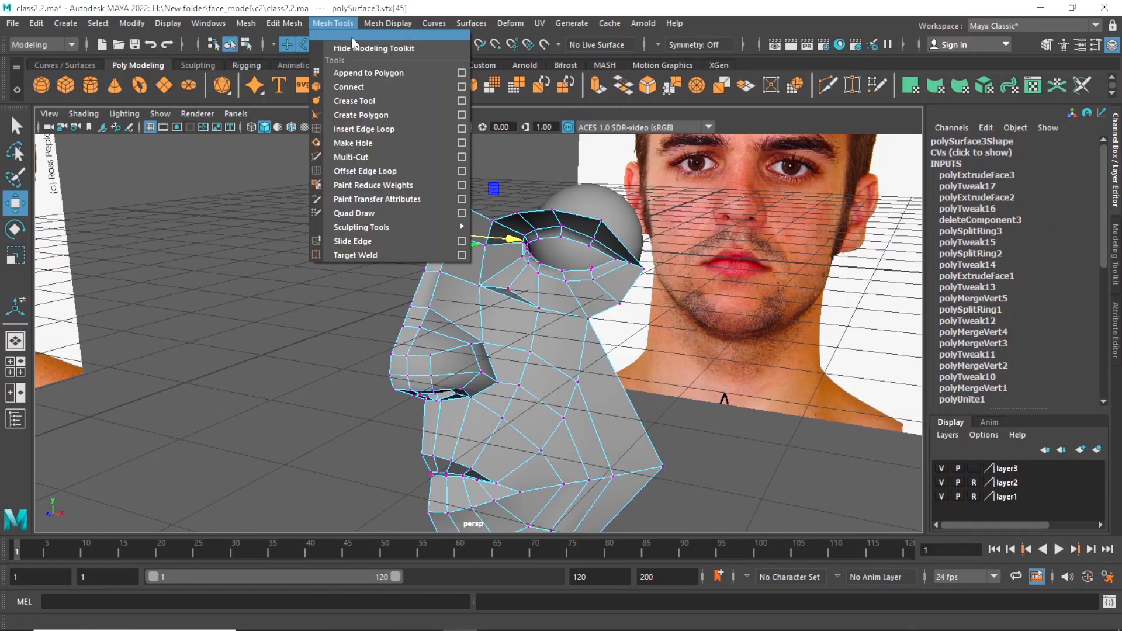
{"action": "left_click", "coordinate": [370, 130]}
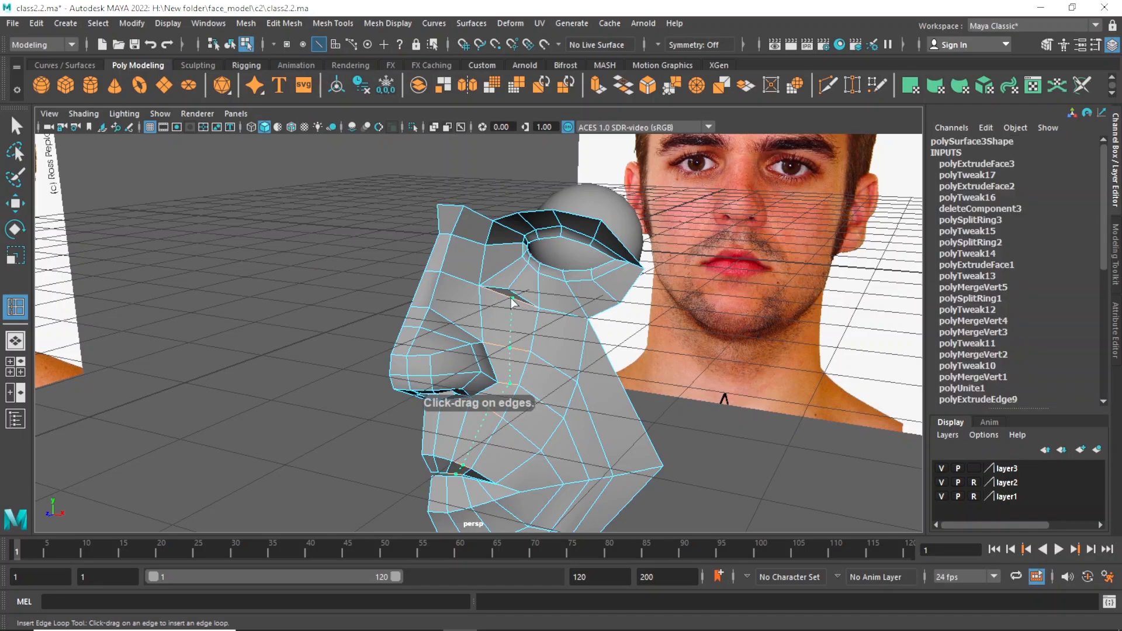
{"action": "left_click", "coordinate": [510, 299]}
{"action": "left_click_drag", "start_coordinate": [514, 316], "coordinate": [546, 417], "text": "alt"}
Switch to vertex selection and merge the vertices of the gap below the inner eye corner to close it.
{"action": "key", "text": "w"}
{"action": "key", "text": "q"}
{"action": "key", "text": "F9"}
{"action": "left_click", "coordinate": [490, 289]}
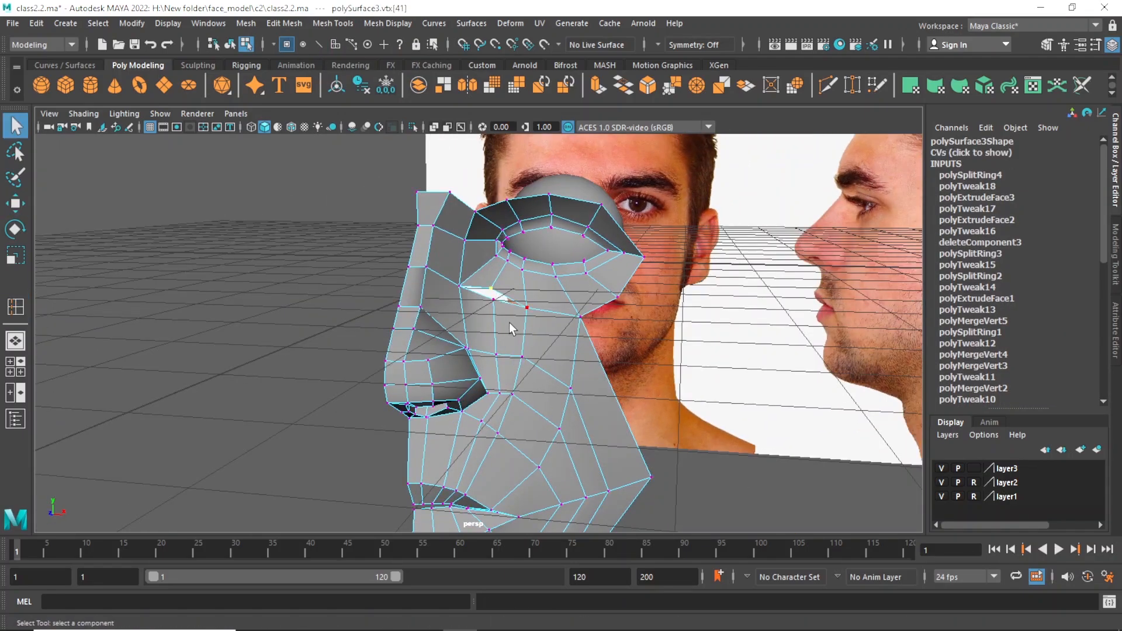
{"action": "right_click_drag", "start_coordinate": [495, 317], "coordinate": [559, 248], "text": "shift"}
{"action": "scroll", "coordinate": [545, 325], "scroll_direction": "up", "scroll_amount": 3}
In the front view, reposition the merged vertex and its outer neighbour below the eye.
{"action": "key", "text": "space"}
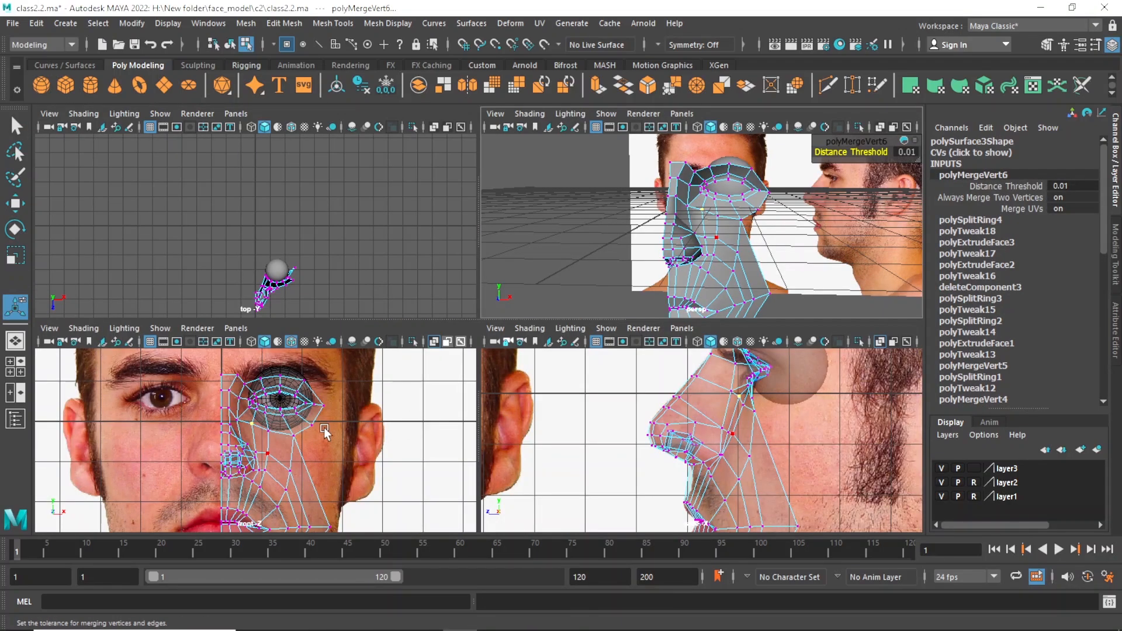
{"action": "key", "text": "space"}
{"action": "scroll", "coordinate": [336, 367], "scroll_direction": "up", "scroll_amount": 1}
{"action": "key", "text": "w"}
{"action": "left_click_drag", "start_coordinate": [471, 244], "coordinate": [471, 255]}
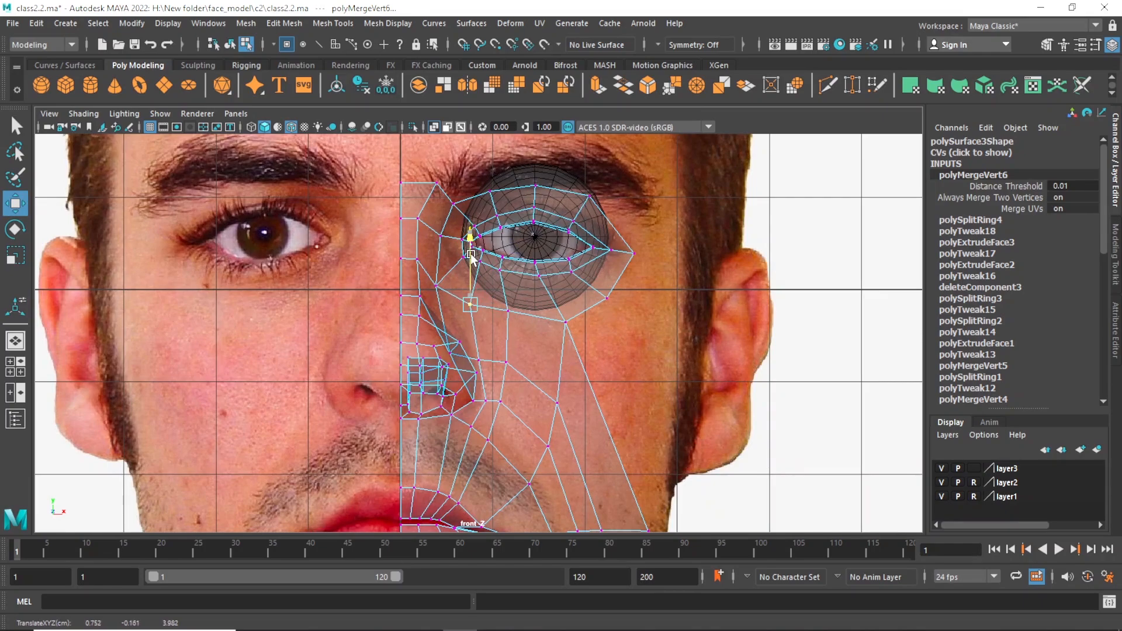
{"action": "key", "text": "q"}
{"action": "left_click", "coordinate": [509, 311]}
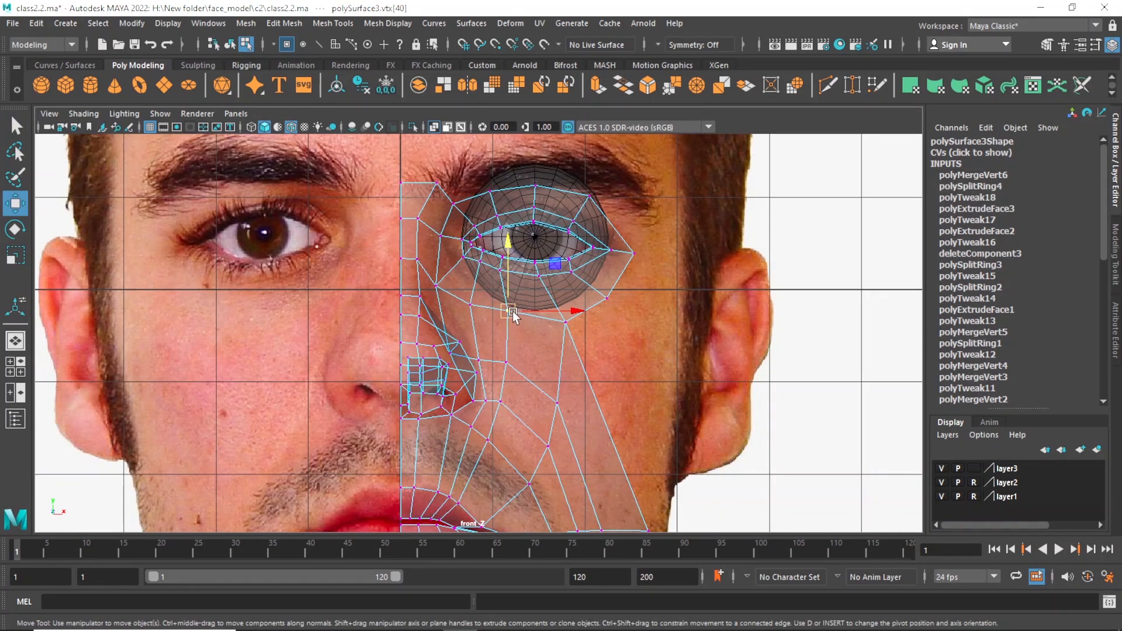
{"action": "key", "text": "w"}
{"action": "left_click_drag", "start_coordinate": [513, 311], "coordinate": [510, 320]}
Reposition the inner cheek vertices beside and below the nostril wing in the front view to even out the edge flow.
{"action": "key", "text": "q"}
{"action": "left_click", "coordinate": [510, 363]}
{"action": "key", "text": "w"}
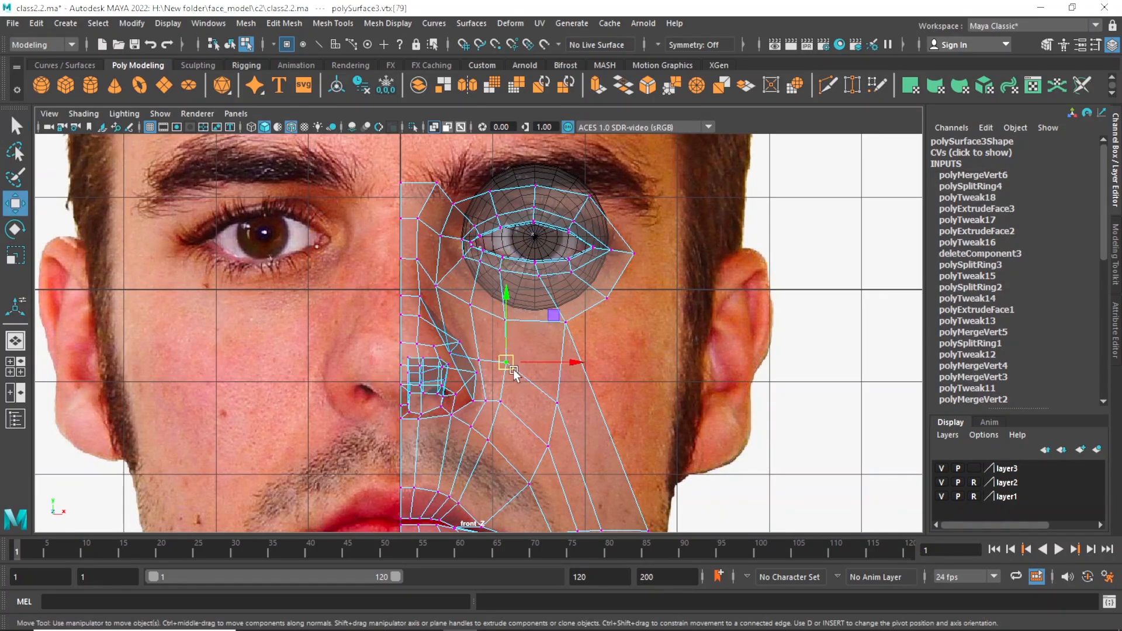
{"action": "left_click_drag", "start_coordinate": [510, 364], "coordinate": [498, 446]}
{"action": "key", "text": "q"}
{"action": "left_click", "coordinate": [501, 400]}
{"action": "key", "text": "w"}
{"action": "key", "text": "q"}
{"action": "left_click", "coordinate": [489, 440]}
{"action": "key", "text": "w"}
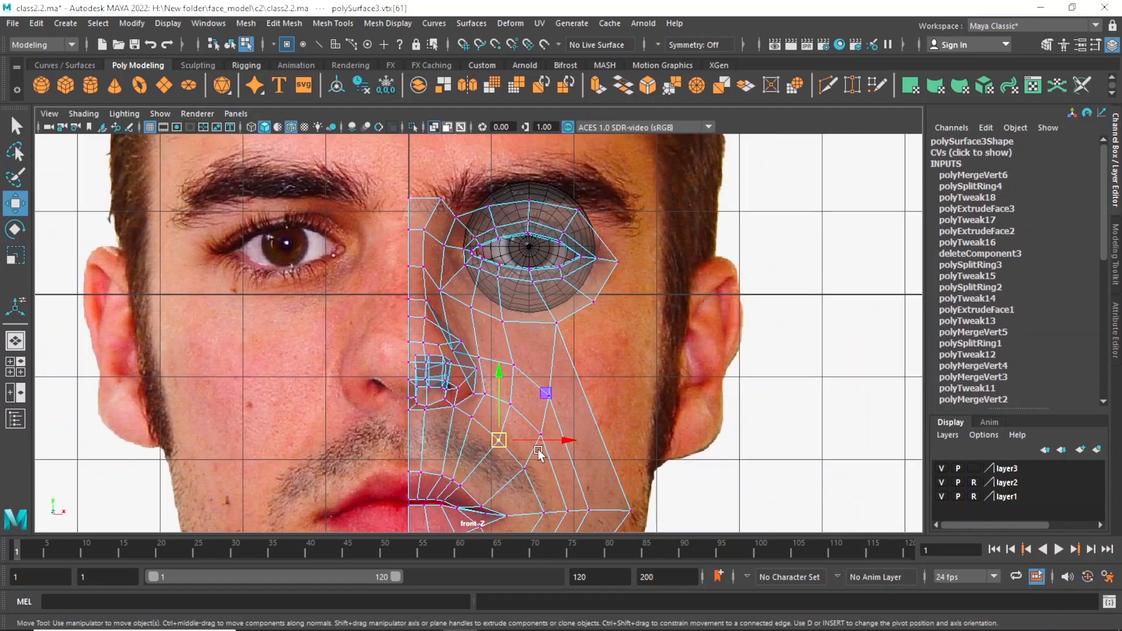
{"action": "middle_click_drag", "start_coordinate": [537, 454], "coordinate": [494, 433], "text": "alt"}
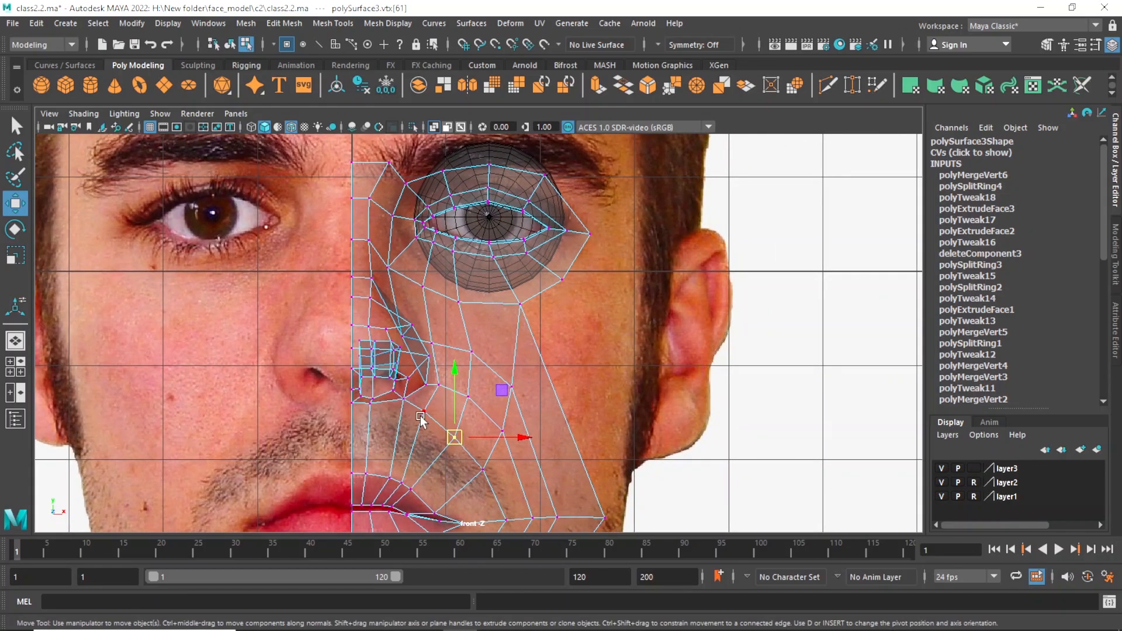
Move the new loop's vertices below and beside the nostril wing outward in the front view.
{"action": "left_click", "coordinate": [423, 412]}
{"action": "left_click_drag", "start_coordinate": [425, 411], "coordinate": [432, 416]}
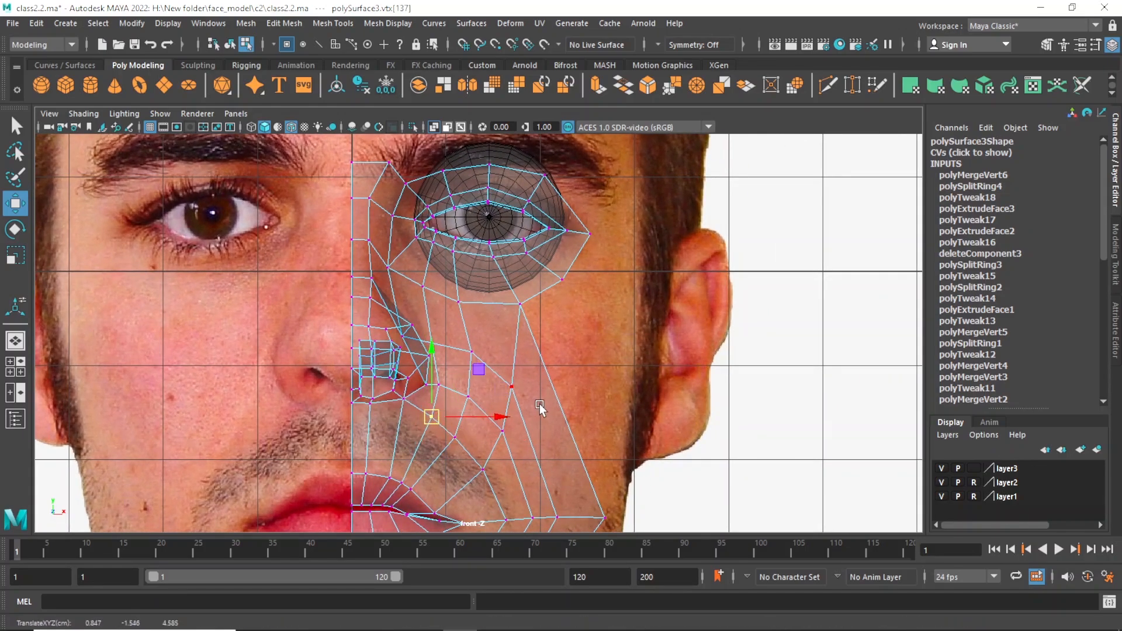
{"action": "right_click_drag", "start_coordinate": [540, 405], "coordinate": [489, 386], "text": "alt"}
{"action": "key", "text": "q"}
{"action": "left_click", "coordinate": [441, 342]}
{"action": "key", "text": "w"}
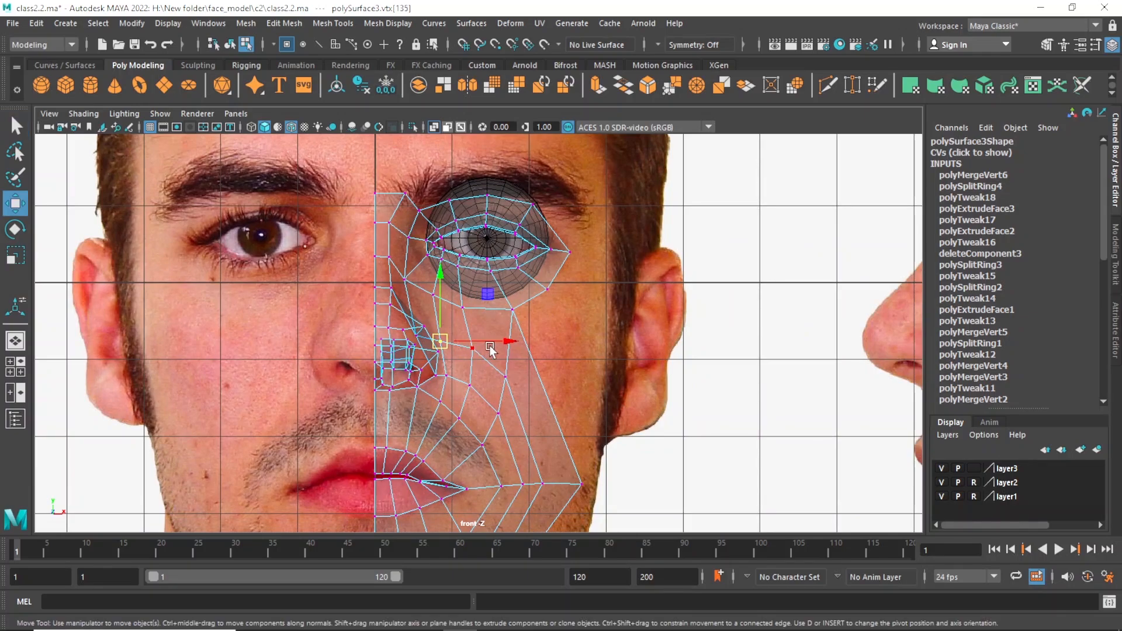
{"action": "left_click_drag", "start_coordinate": [489, 347], "coordinate": [499, 342]}
{"action": "right_click_drag", "start_coordinate": [548, 370], "coordinate": [519, 395], "text": "alt"}
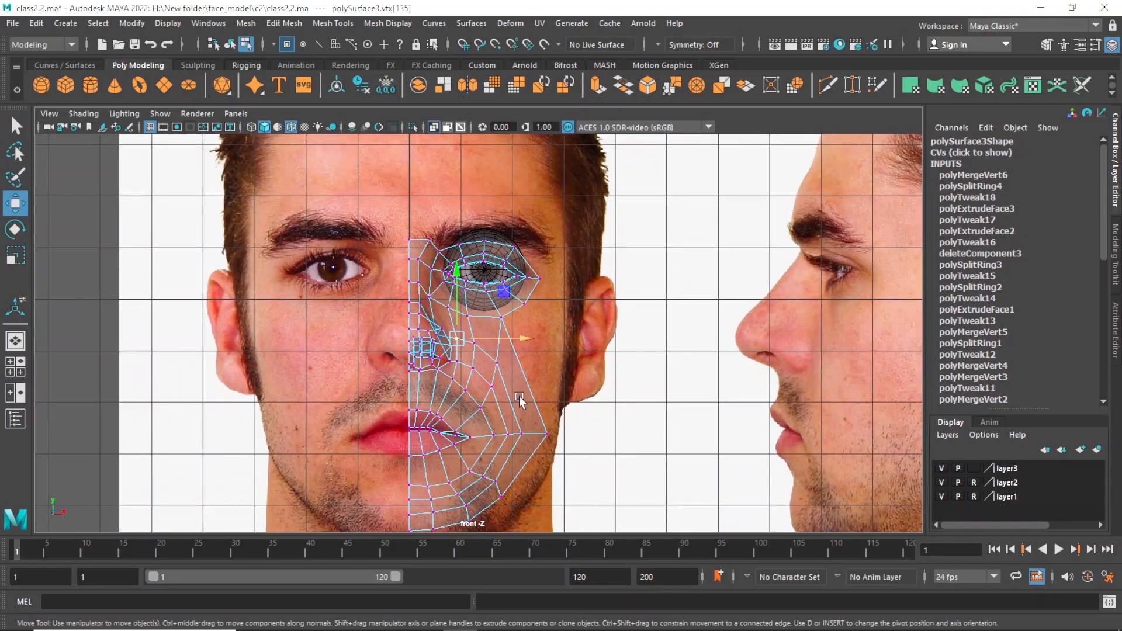
{"action": "left_click_drag", "start_coordinate": [518, 395], "coordinate": [499, 395], "text": "alt"}
In the side view, adjust the vertices above the upper lip, below the mouth corner and just behind it.
{"action": "key", "text": "space"}
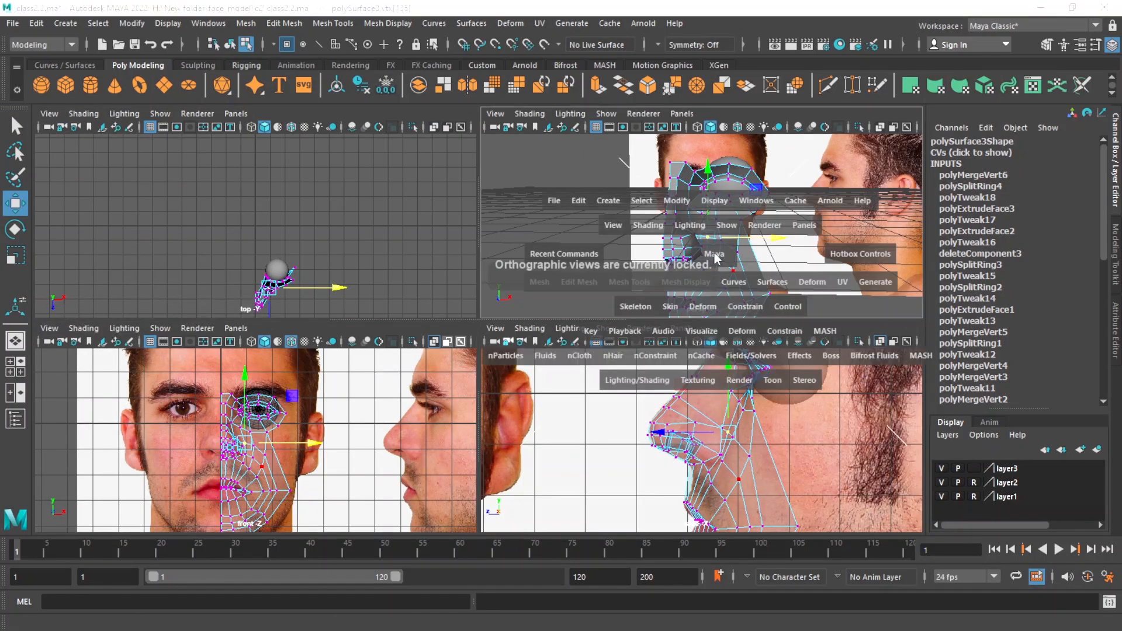
{"action": "left_click_drag", "start_coordinate": [701, 275], "coordinate": [586, 309], "text": "alt"}
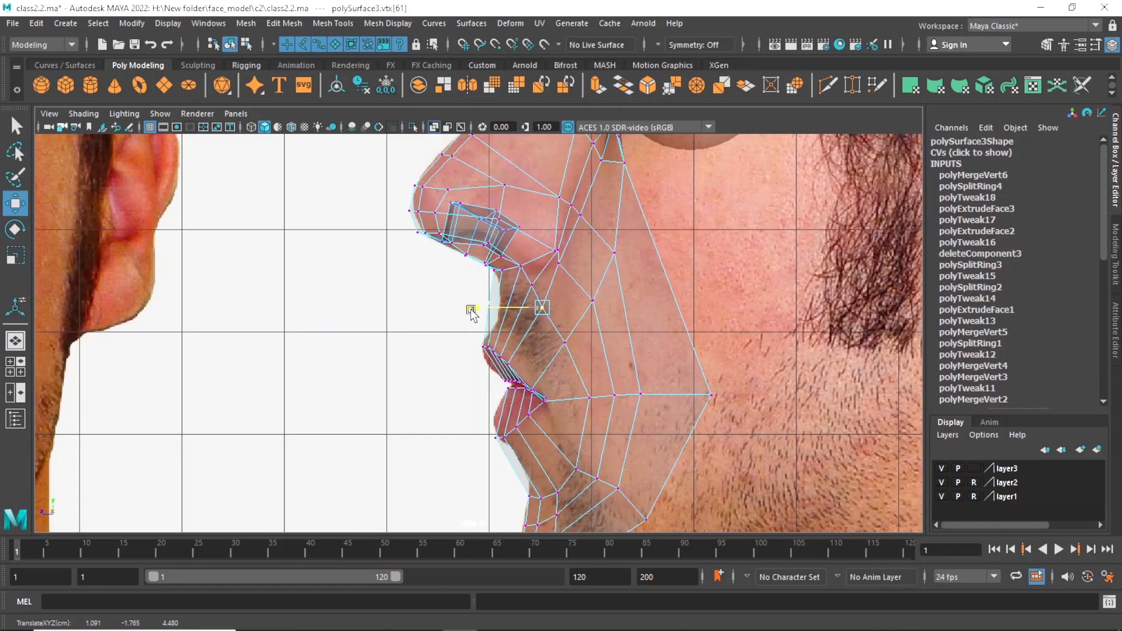
{"action": "left_click", "coordinate": [590, 398]}
{"action": "left_click", "coordinate": [577, 470]}
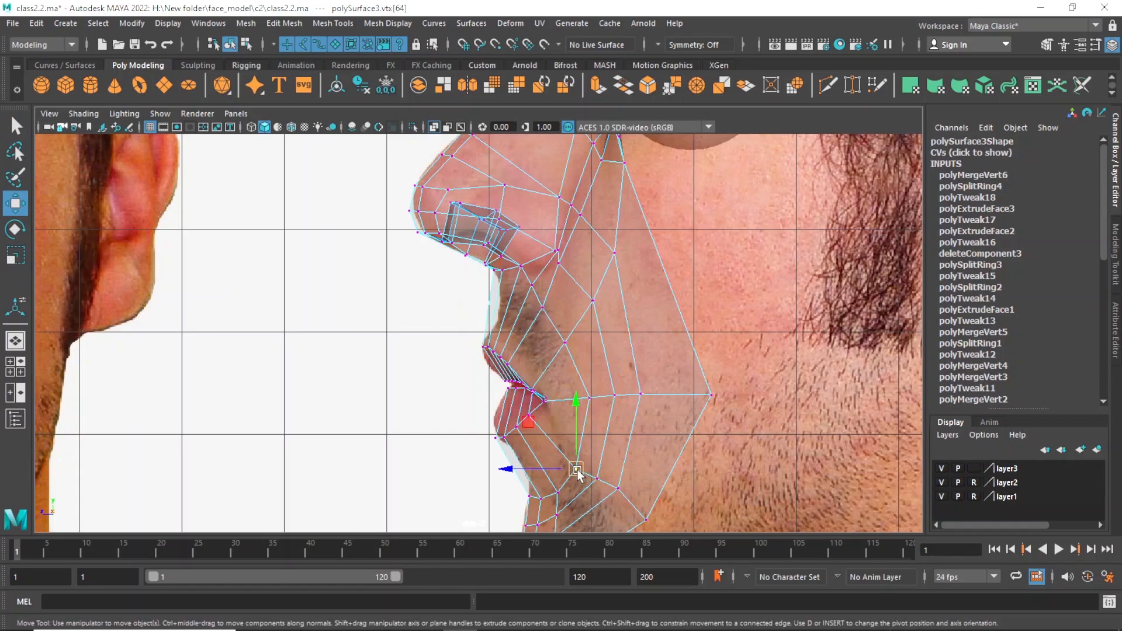
{"action": "left_click_drag", "start_coordinate": [577, 470], "coordinate": [570, 460]}
{"action": "key", "text": "q"}
{"action": "left_click", "coordinate": [588, 399]}
{"action": "key", "text": "w"}
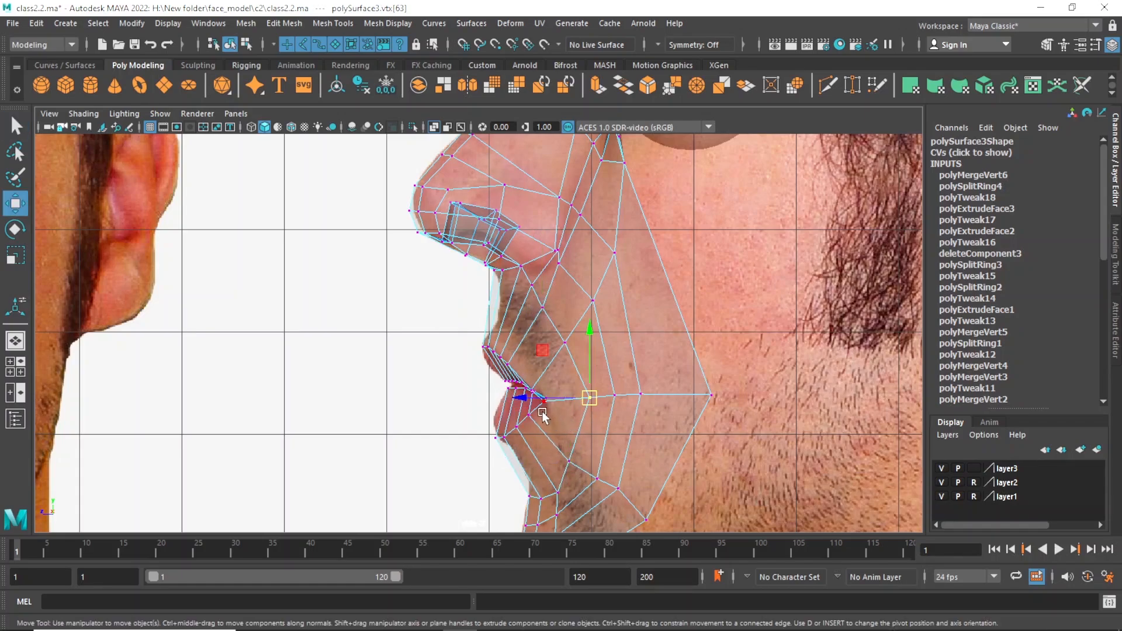
{"action": "left_click_drag", "start_coordinate": [527, 398], "coordinate": [516, 398]}
Move the two loop vertices between the mouth corner and the nostril wing to smooth the curve around the mouth.
{"action": "key", "text": "q"}
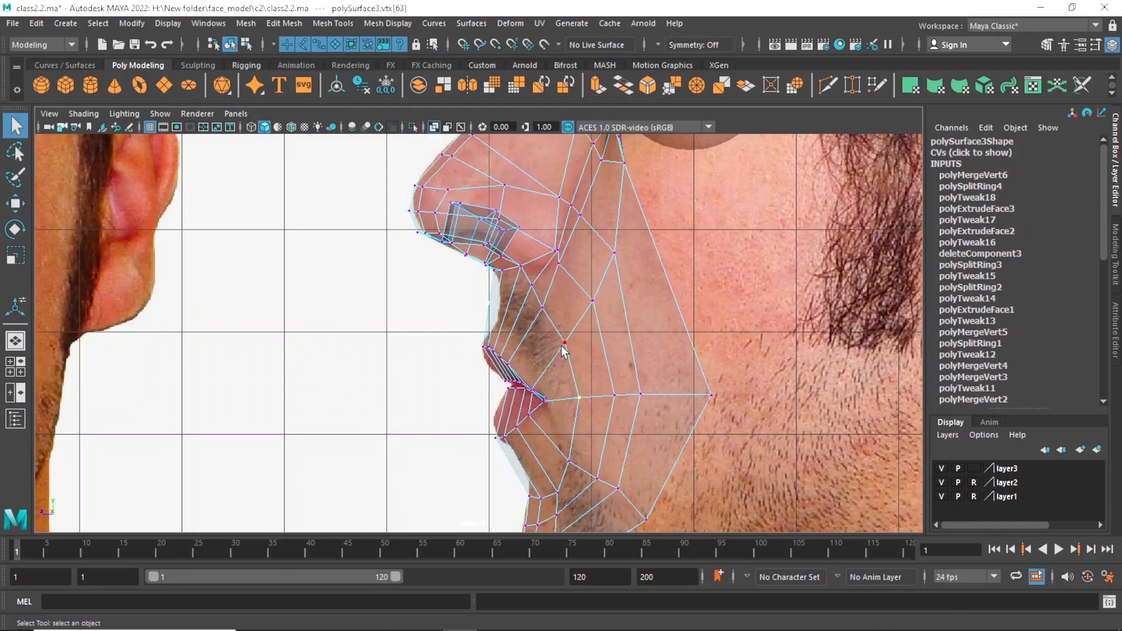
{"action": "left_click", "coordinate": [564, 343]}
{"action": "key", "text": "w"}
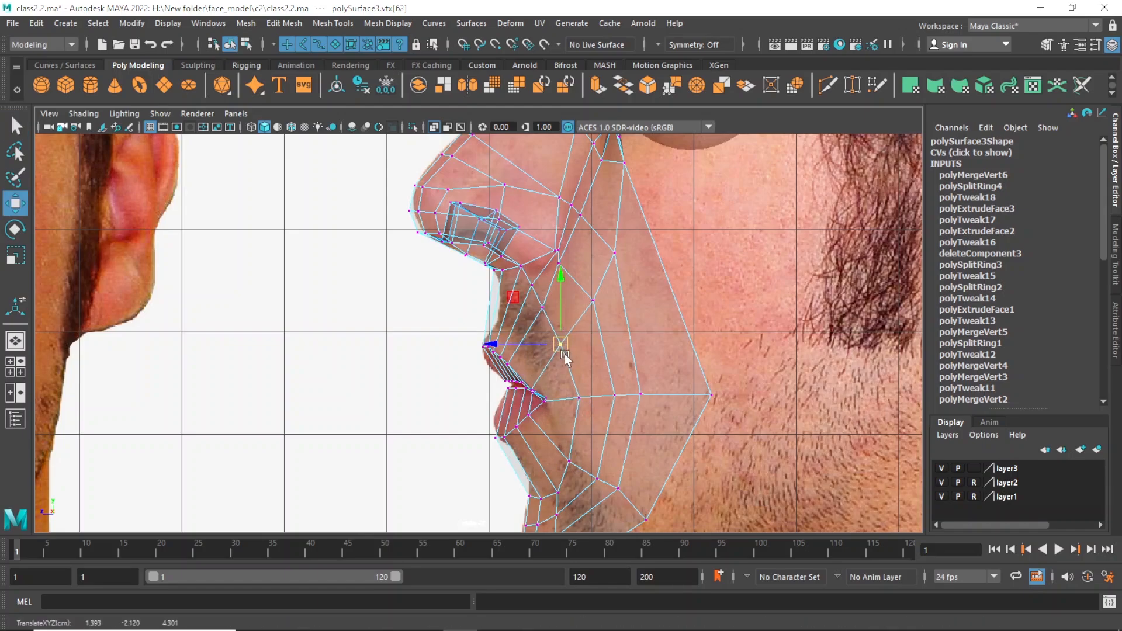
{"action": "left_click_drag", "start_coordinate": [564, 353], "coordinate": [568, 352]}
{"action": "left_click_drag", "start_coordinate": [500, 344], "coordinate": [503, 307]}
{"action": "key", "text": "q"}
{"action": "left_click", "coordinate": [542, 311]}
{"action": "key", "text": "w"}
{"action": "scroll", "coordinate": [609, 342], "scroll_direction": "down", "scroll_amount": 3}
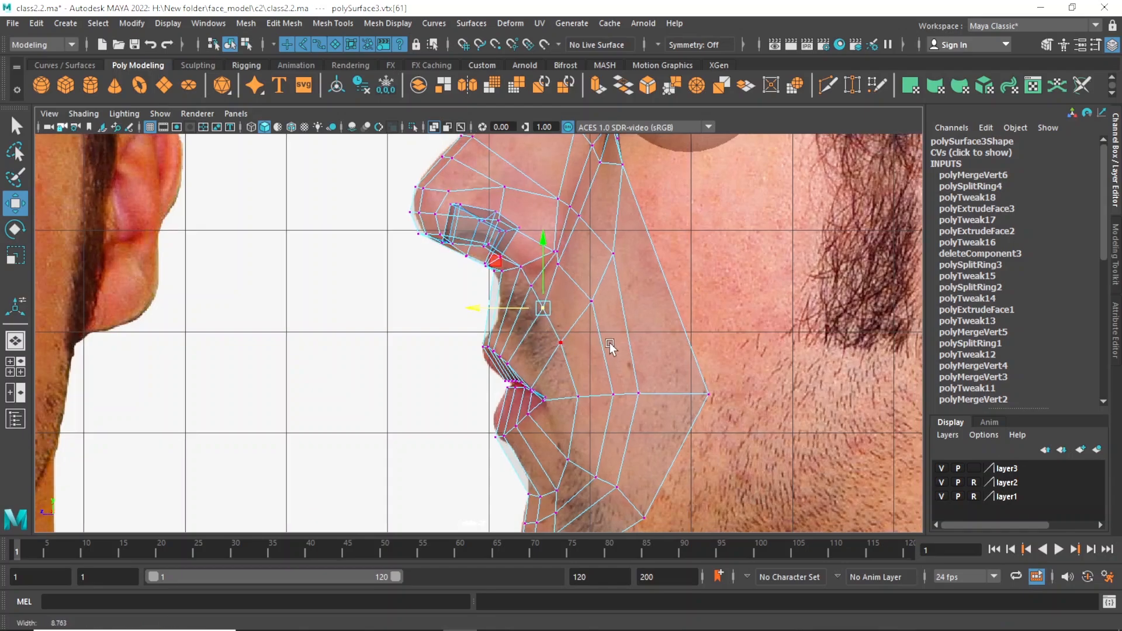
Adjust the vertices between the lower lip and the chin in the side view.
{"action": "left_click", "coordinate": [536, 446]}
{"action": "left_click_drag", "start_coordinate": [534, 447], "coordinate": [536, 447]}
{"action": "scroll", "coordinate": [635, 399], "scroll_direction": "up", "scroll_amount": 4}
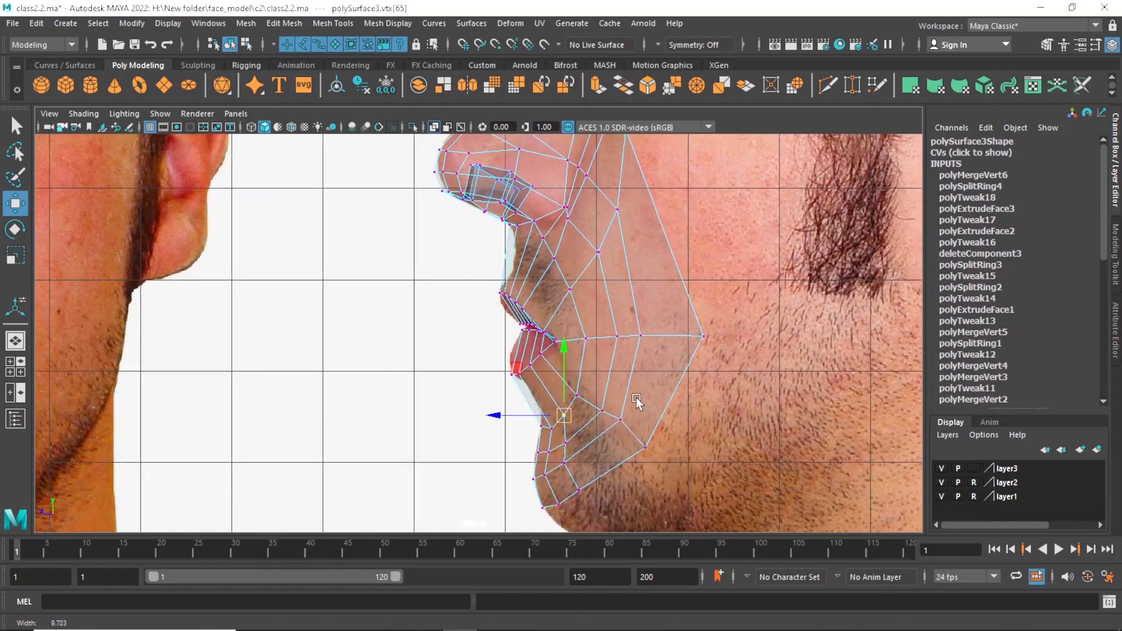
{"action": "key", "text": "q"}
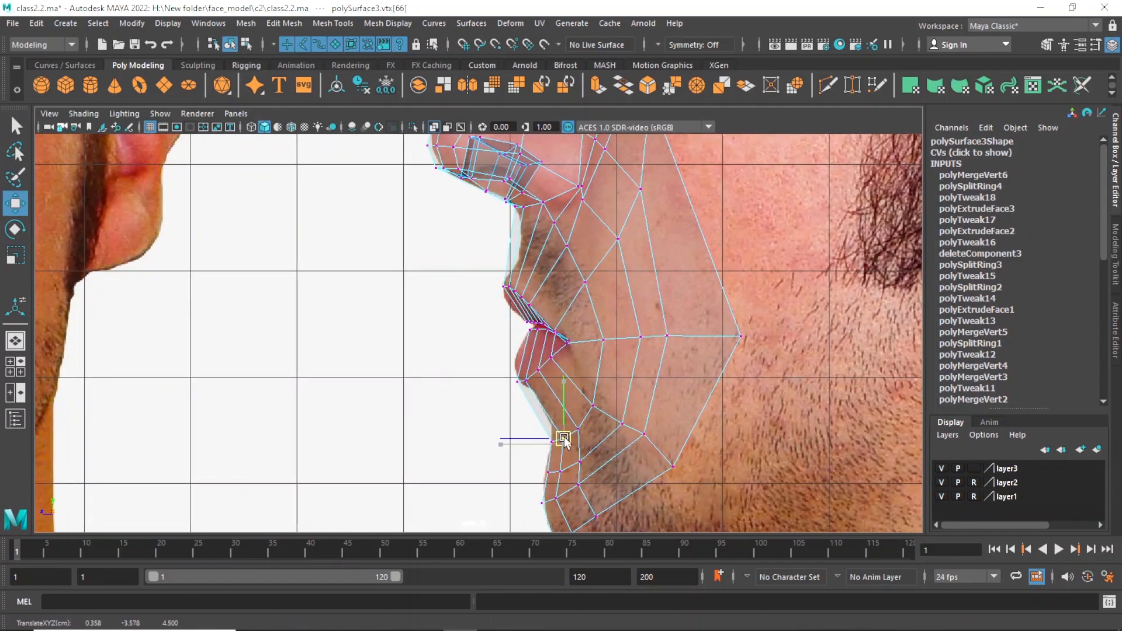
{"action": "key", "text": "w"}
{"action": "scroll", "coordinate": [659, 398], "scroll_direction": "down", "scroll_amount": 3}
{"action": "middle_click_drag", "start_coordinate": [659, 398], "coordinate": [648, 439], "text": "alt"}
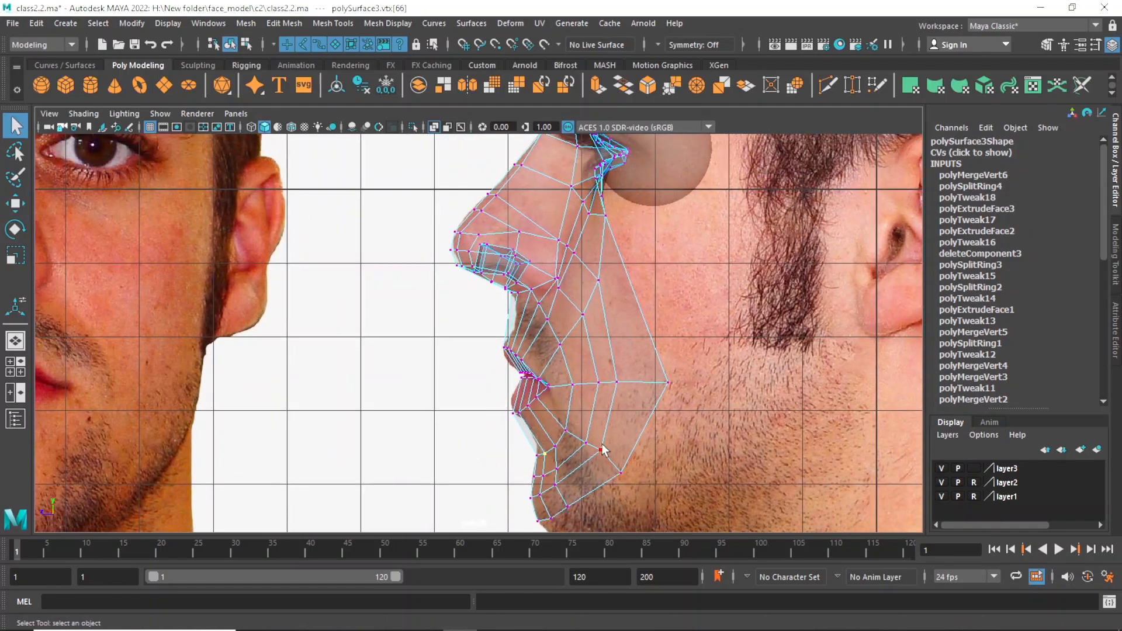
Reposition the vertices of the second loop around the mouth, behind, below and above the mouth corner.
{"action": "left_click", "coordinate": [594, 384]}
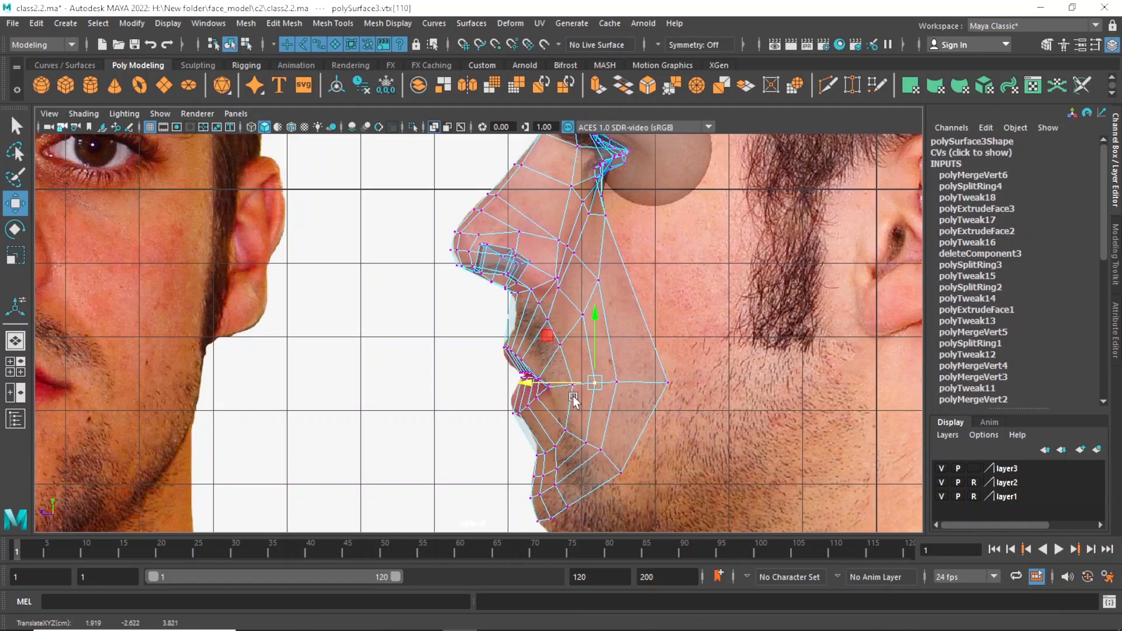
{"action": "left_click", "coordinate": [585, 443]}
{"action": "left_click", "coordinate": [590, 331]}
{"action": "left_click_drag", "start_coordinate": [592, 316], "coordinate": [590, 321]}
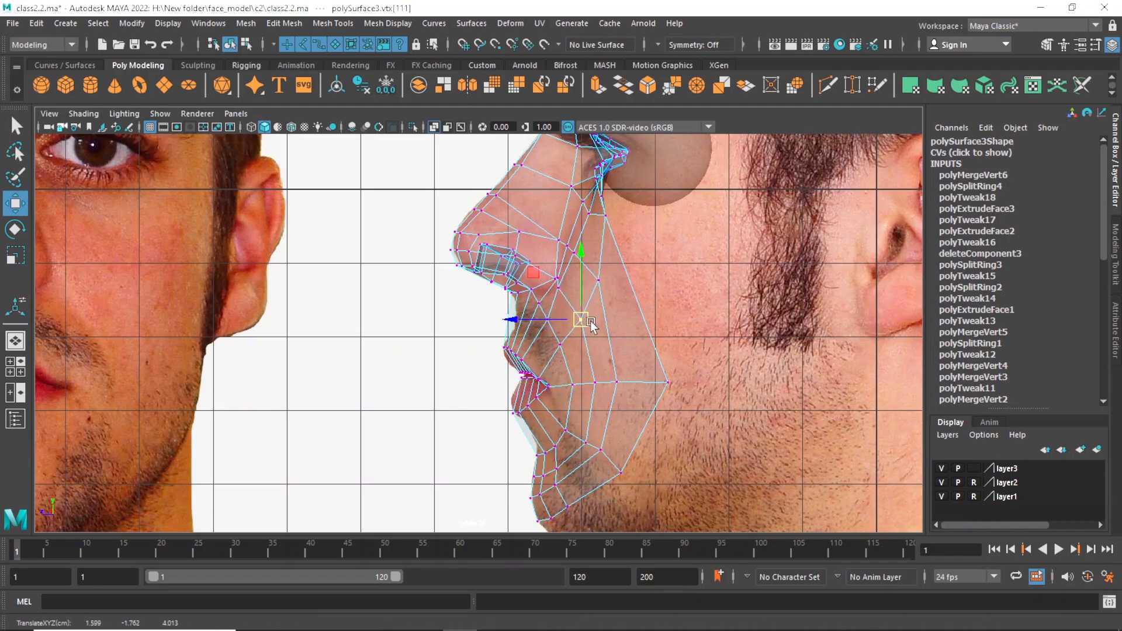
Move the outer loop vertices level with the mouth corner and diagonally below it slightly back toward the cheek.
{"action": "left_click", "coordinate": [616, 382]}
{"action": "left_click_drag", "start_coordinate": [619, 383], "coordinate": [566, 383]}
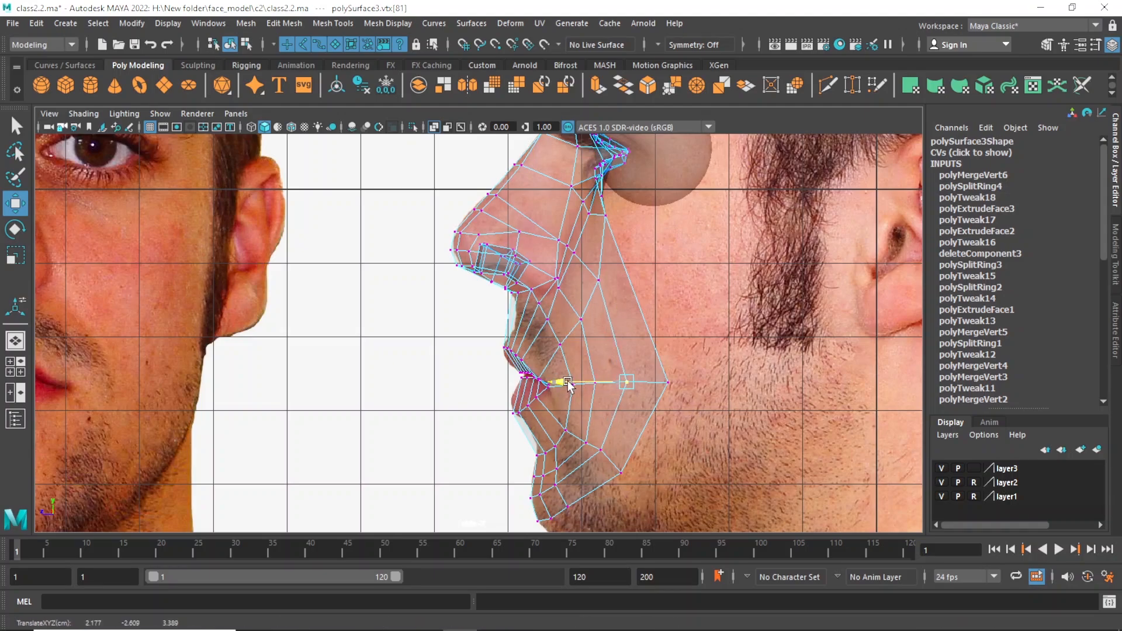
{"action": "left_click", "coordinate": [608, 453]}
Adjust the chin vertices in the lower rows of the mesh to even out their spacing in the side view.
{"action": "left_click", "coordinate": [555, 486]}
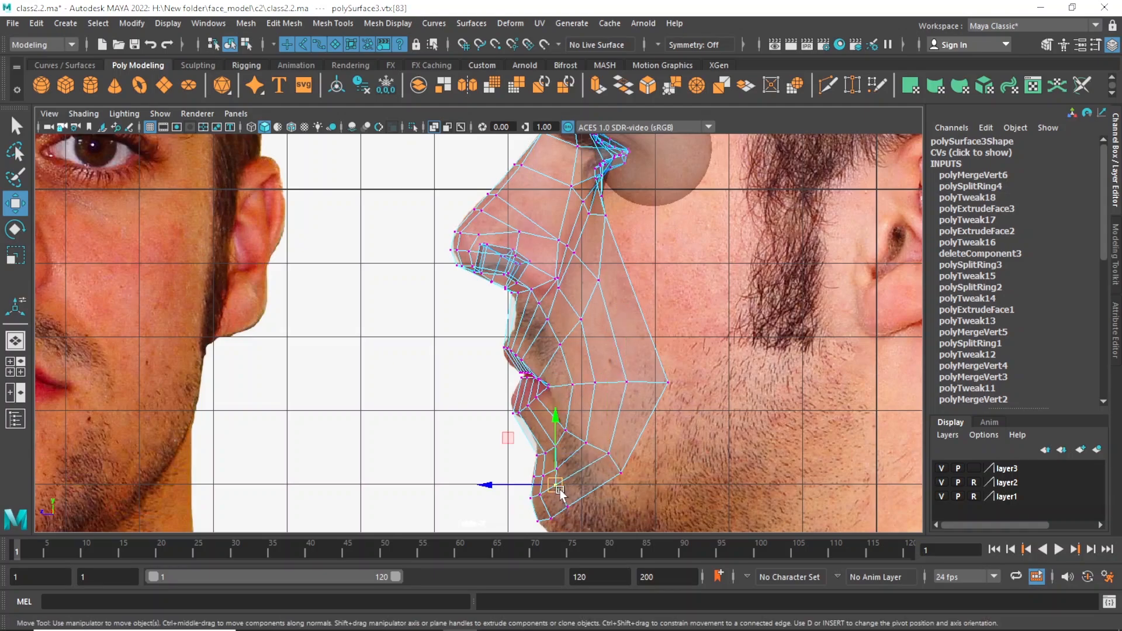
{"action": "left_click_drag", "start_coordinate": [556, 487], "coordinate": [558, 491]}
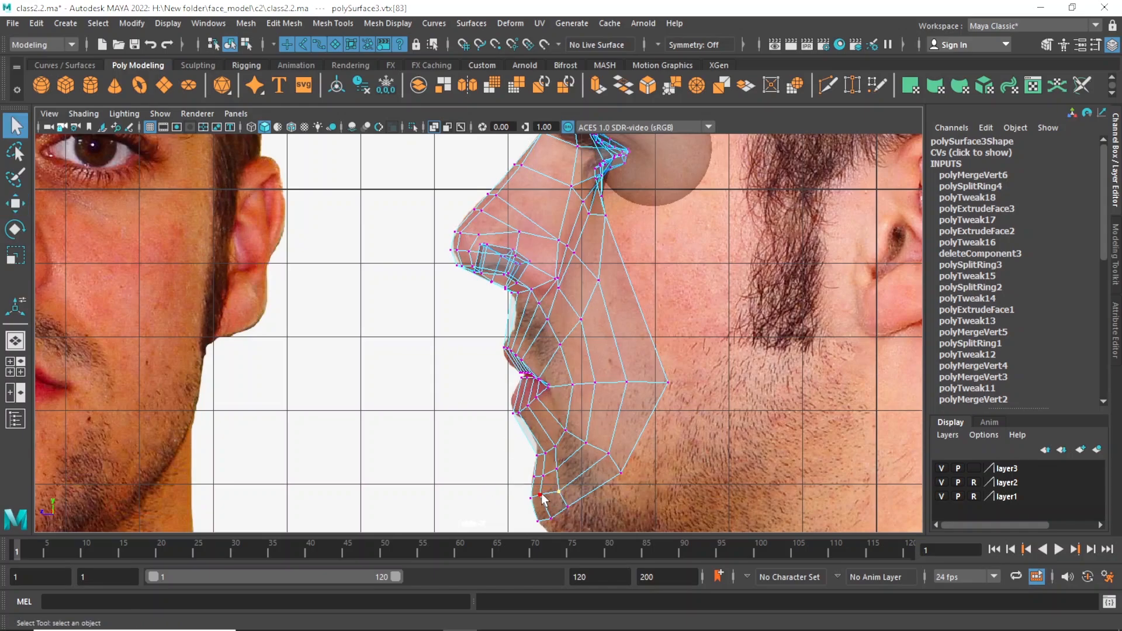
{"action": "left_click", "coordinate": [547, 499]}
{"action": "left_click", "coordinate": [533, 500]}
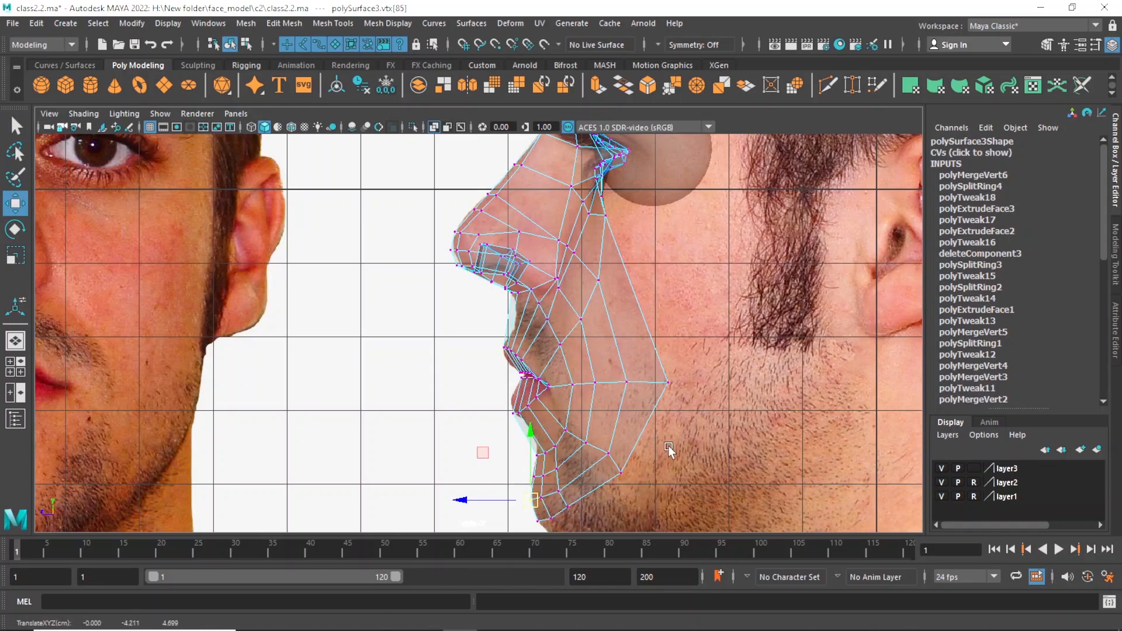
{"action": "scroll", "coordinate": [668, 446], "scroll_direction": "down", "scroll_amount": 3}
{"action": "scroll", "coordinate": [617, 476], "scroll_direction": "up", "scroll_amount": 2}
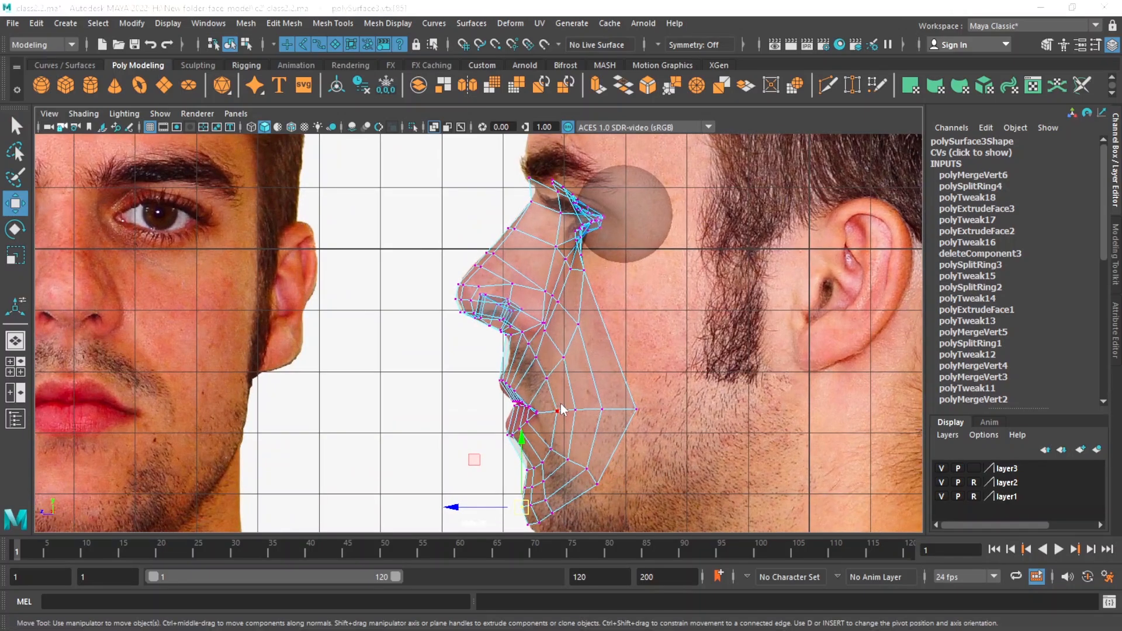
Switch to the perspective view and examine the half face in smooth mesh preview with nothing selected.
{"action": "key", "text": "space"}
{"action": "key", "text": "space"}
{"action": "left_click_drag", "start_coordinate": [678, 331], "coordinate": [658, 341], "text": "alt"}
{"action": "key", "text": "3"}
{"action": "left_click_drag", "start_coordinate": [681, 376], "coordinate": [584, 370], "text": "alt"}
{"action": "right_click_drag", "start_coordinate": [513, 368], "coordinate": [578, 210]}
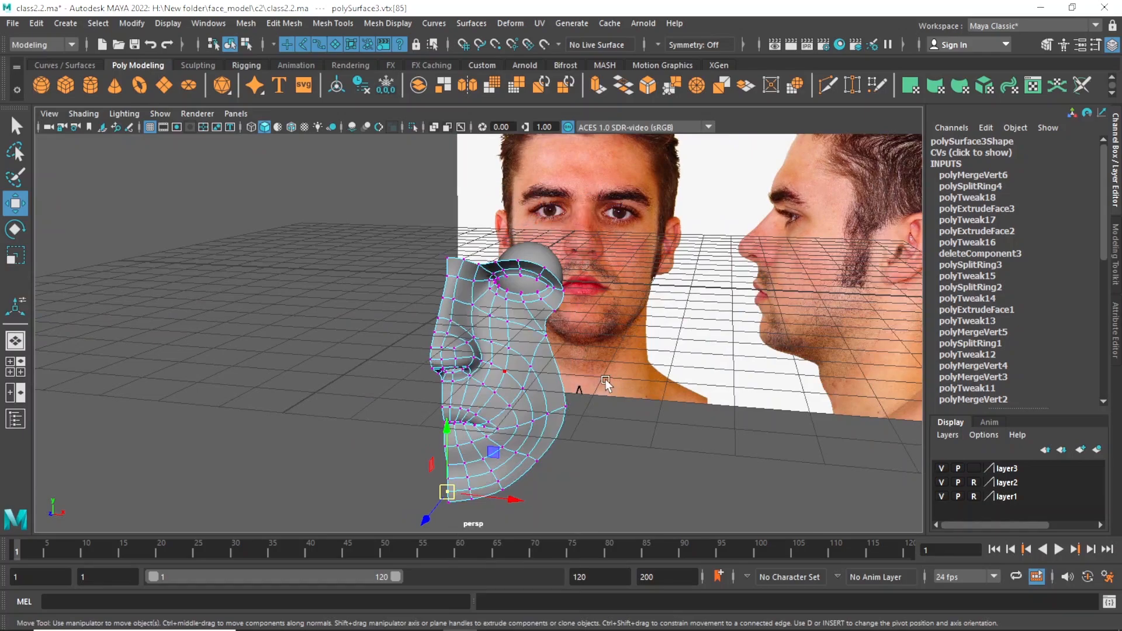
{"action": "left_click", "coordinate": [691, 406]}
{"action": "mouse_move", "coordinate": [691, 405]}
{"action": "left_mouse_down", "text": "alt"}
{"action": "mouse_move", "coordinate": [559, 387]}
{"action": "mouse_move", "coordinate": [645, 390]}
{"action": "left_mouse_up", "text": "alt"}
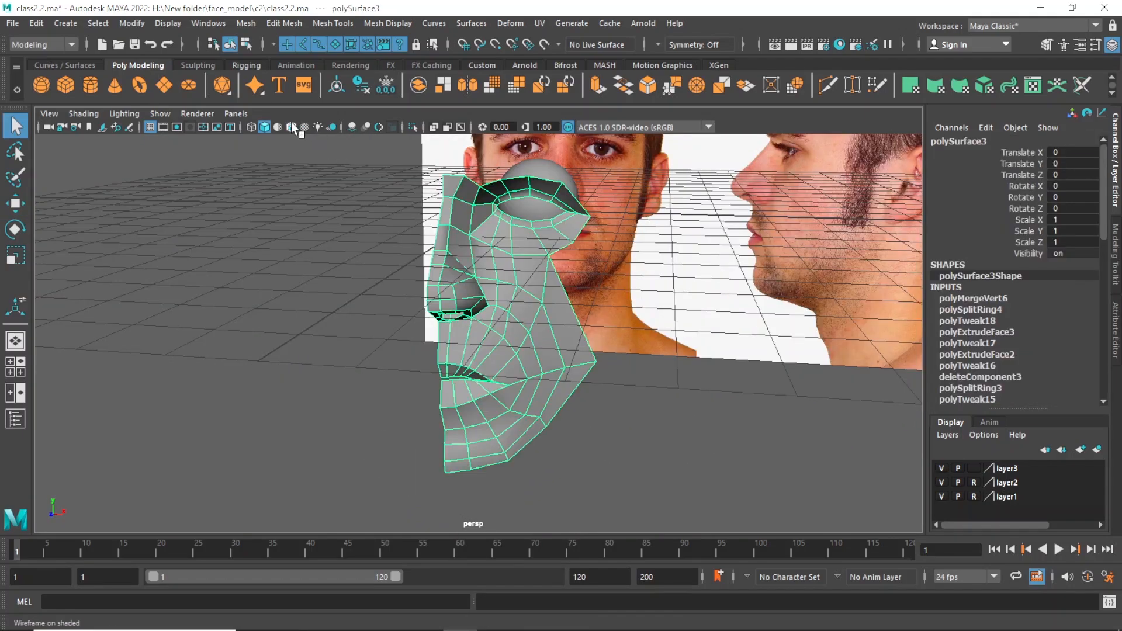
Display wireframe on shaded on the unsmoothed half face and examine the edge flow around the mouth, cheek and eye.
{"action": "left_click", "coordinate": [291, 127]}
{"action": "left_click", "coordinate": [646, 344]}
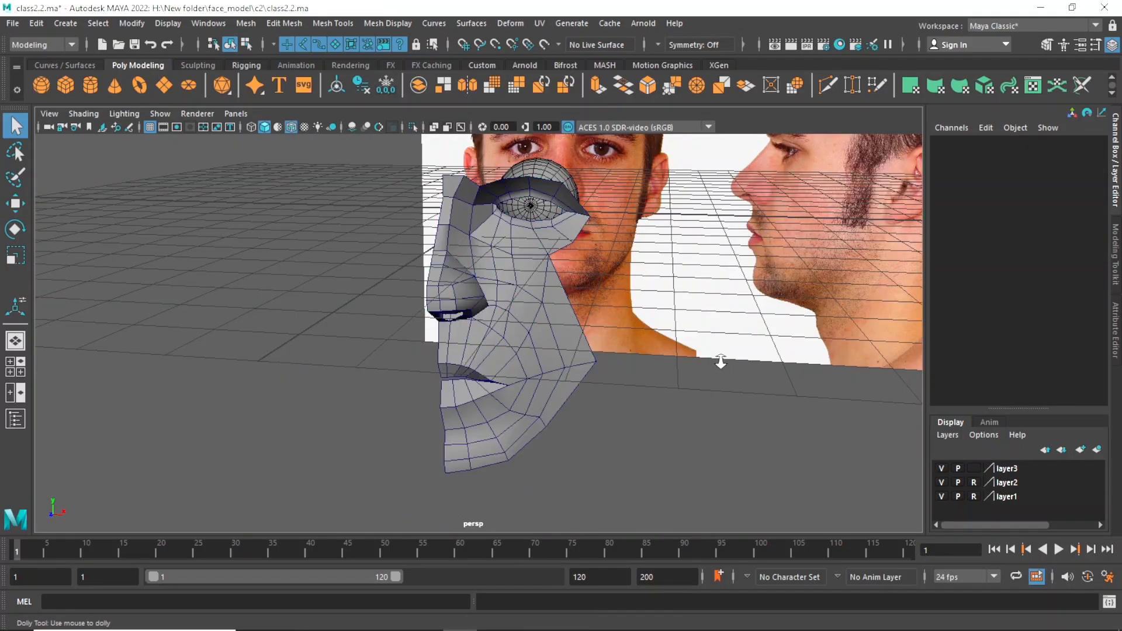
{"action": "left_click_drag", "start_coordinate": [718, 363], "coordinate": [660, 383], "text": "alt"}
{"action": "mouse_move", "coordinate": [661, 383]}
{"action": "middle_mouse_down", "text": "alt"}
{"action": "mouse_move", "coordinate": [657, 394]}
{"action": "mouse_move", "coordinate": [675, 395]}
{"action": "middle_mouse_up", "text": "alt"}
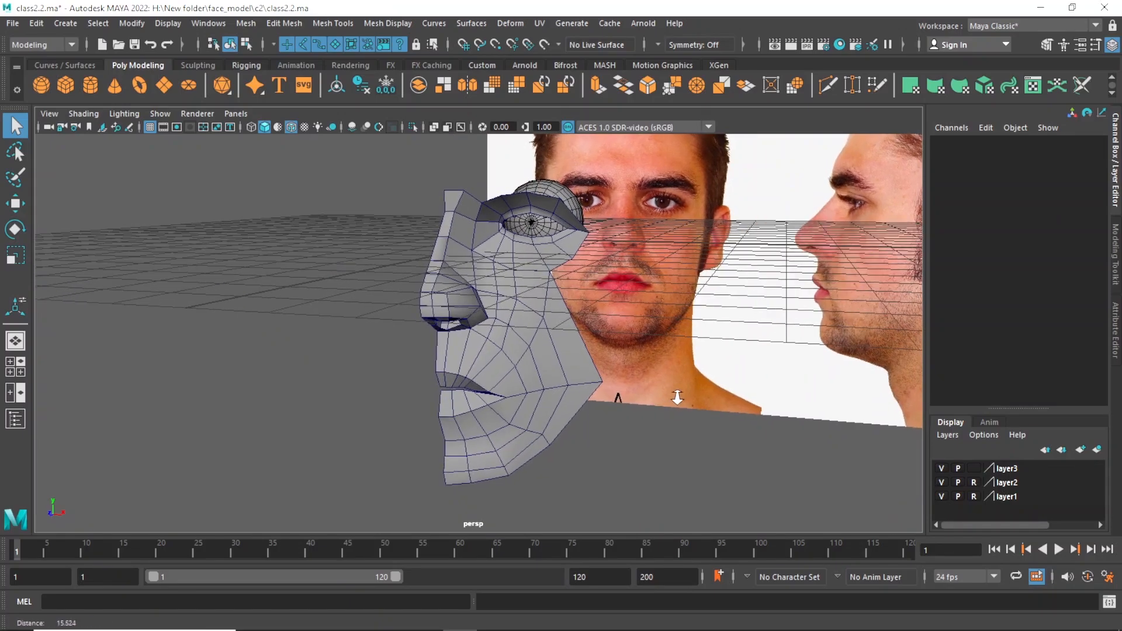
{"action": "left_click_drag", "start_coordinate": [675, 395], "coordinate": [643, 387], "text": "alt"}
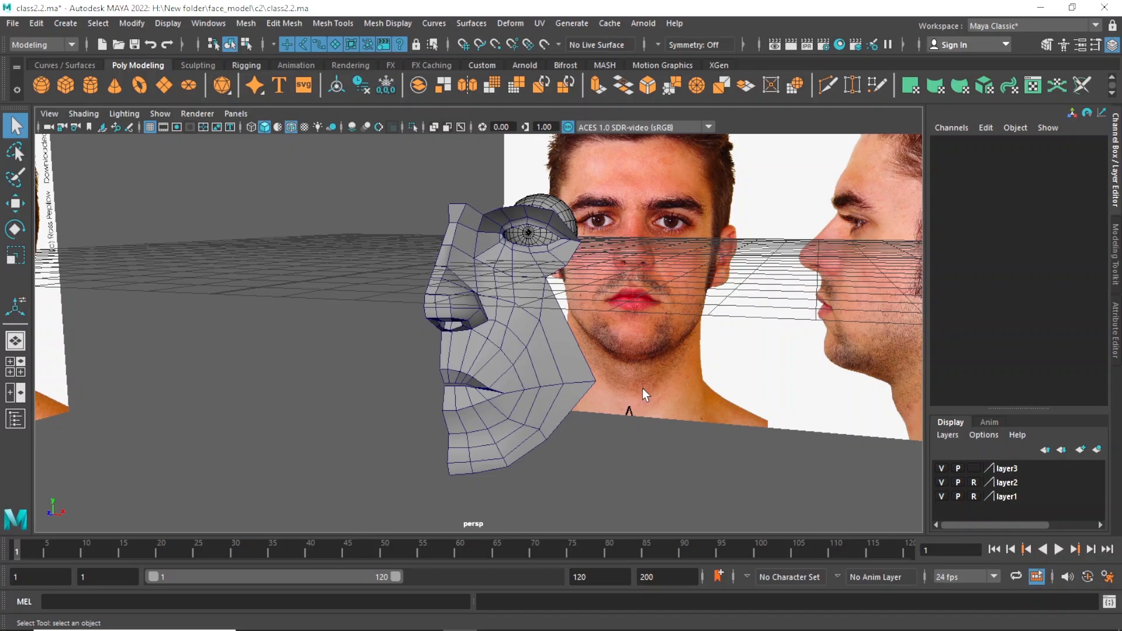
{"action": "scroll", "coordinate": [578, 388], "scroll_direction": "down", "scroll_amount": 3}
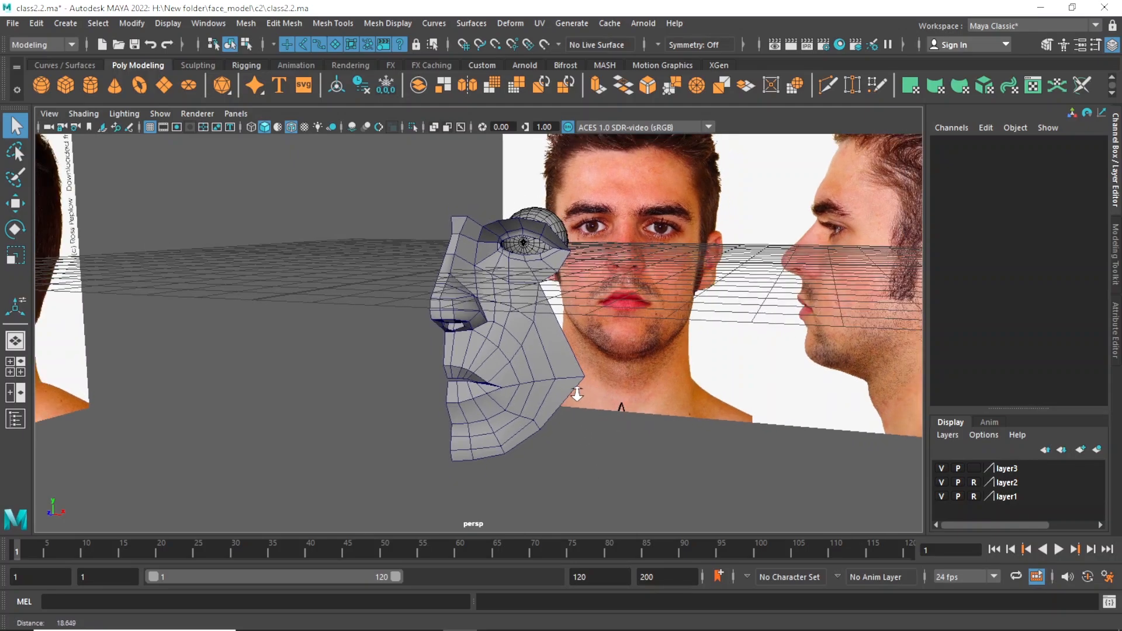
{"action": "left_click_drag", "start_coordinate": [578, 387], "coordinate": [565, 386], "text": "alt"}
{"action": "scroll", "coordinate": [648, 401], "scroll_direction": "down", "scroll_amount": 1}
{"action": "scroll", "coordinate": [648, 401], "scroll_direction": "up", "scroll_amount": 4}
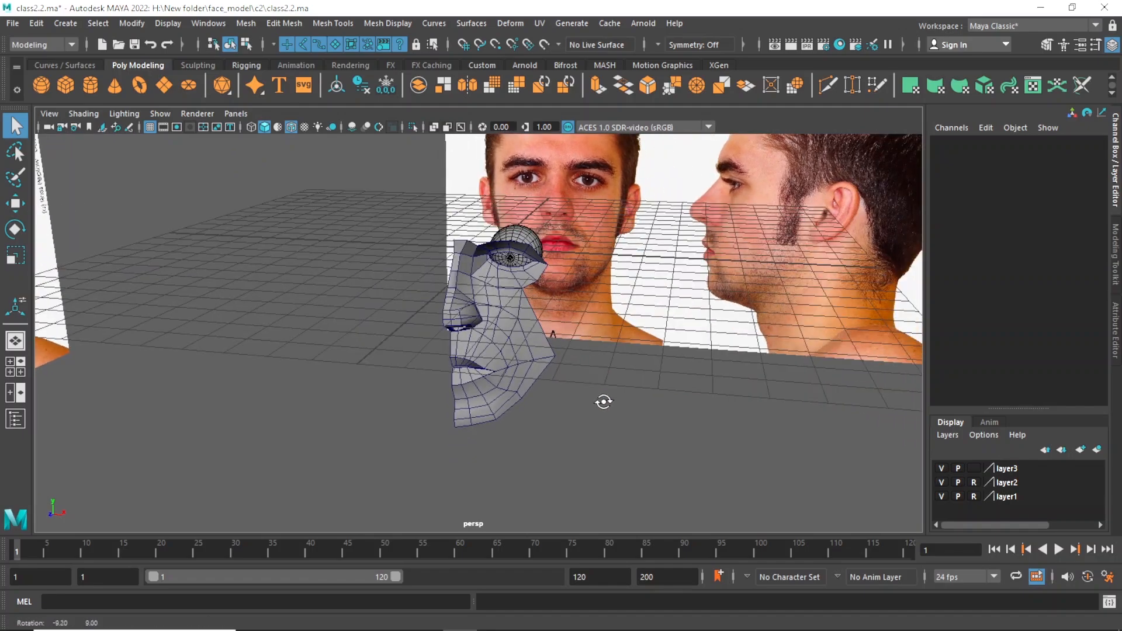